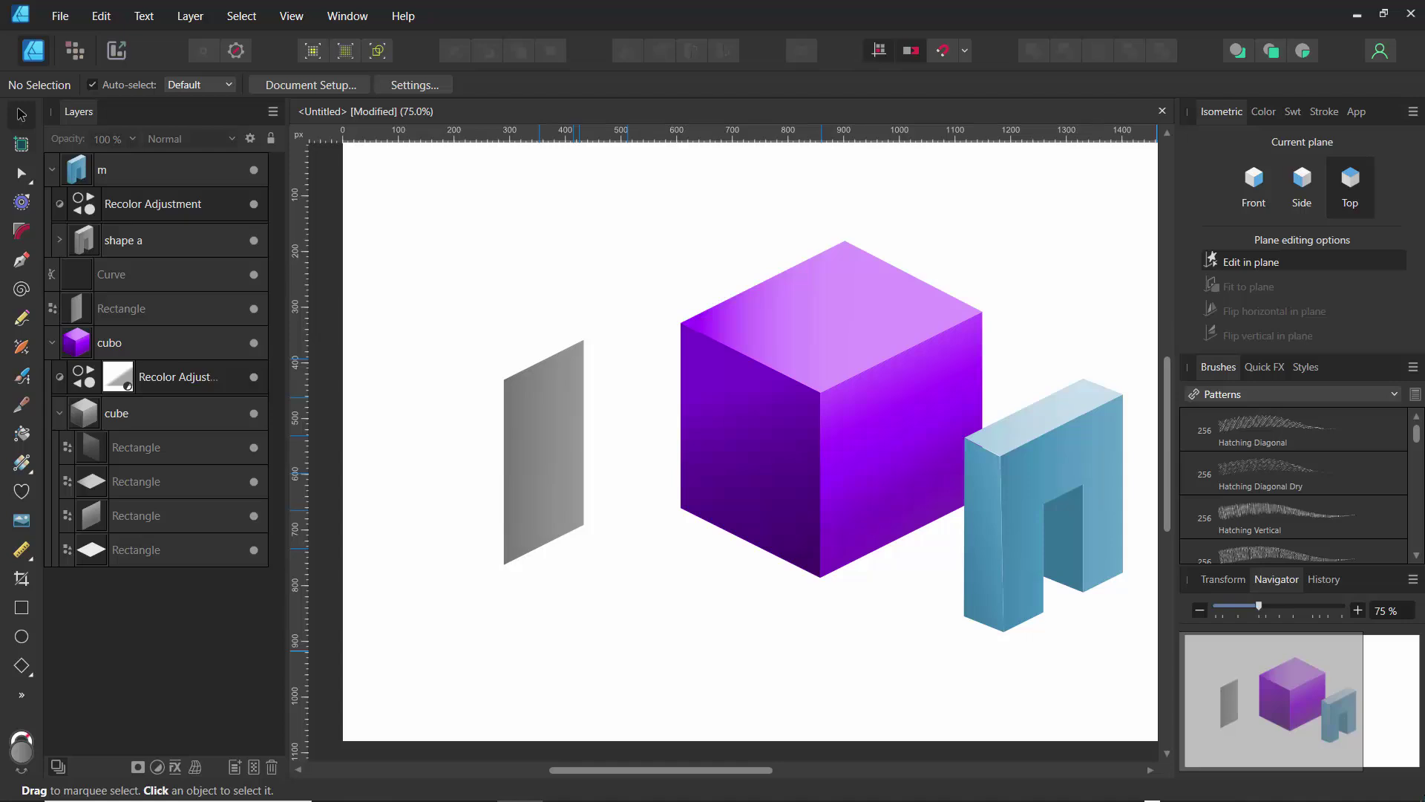
- Move the purple cube, the blue arch shape and the grey rectangle so that they are spaced apart on the canvas
click(820, 323)
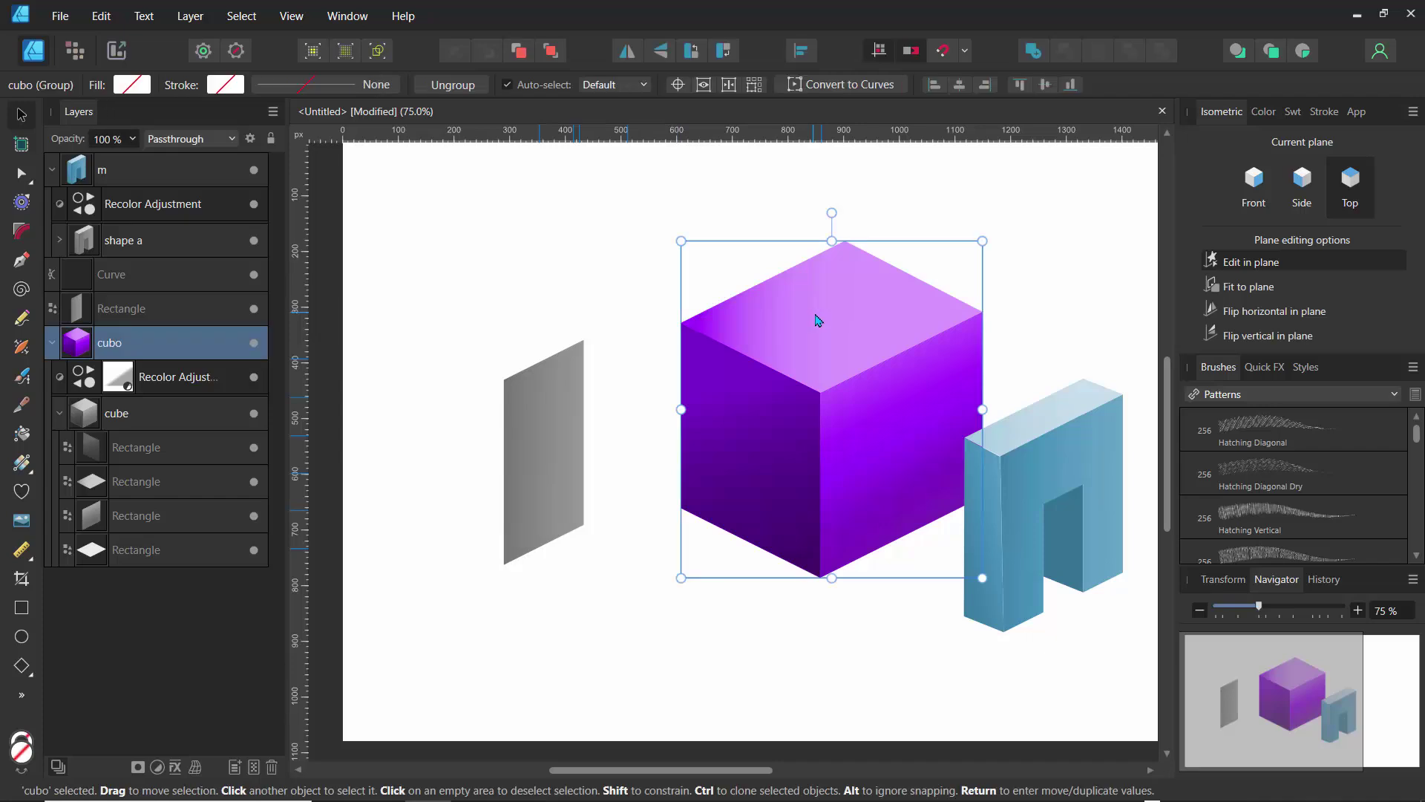
double_click(818, 327)
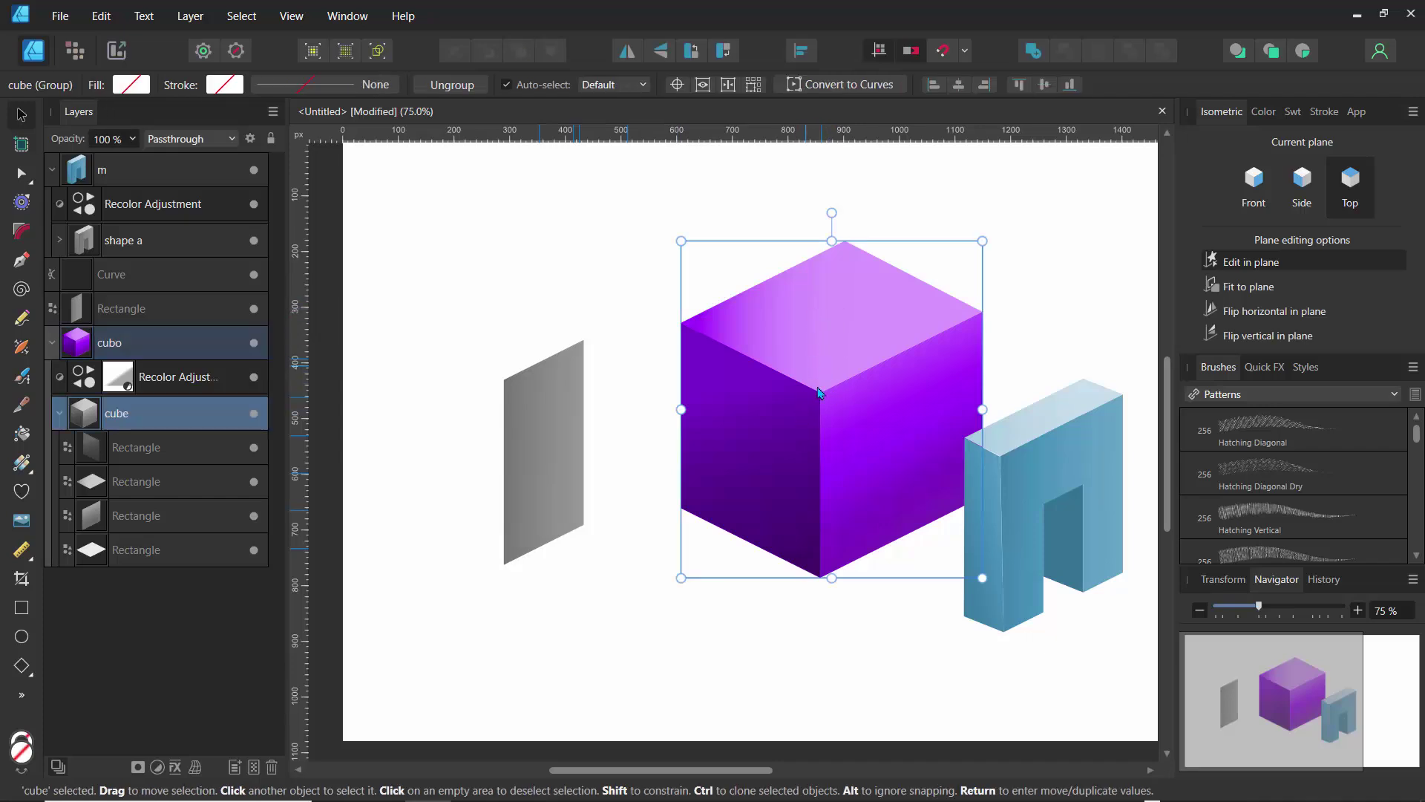
drag(811, 380, 843, 372)
click(992, 439)
drag(1012, 441, 1012, 415)
click(525, 448)
drag(564, 453, 539, 412)
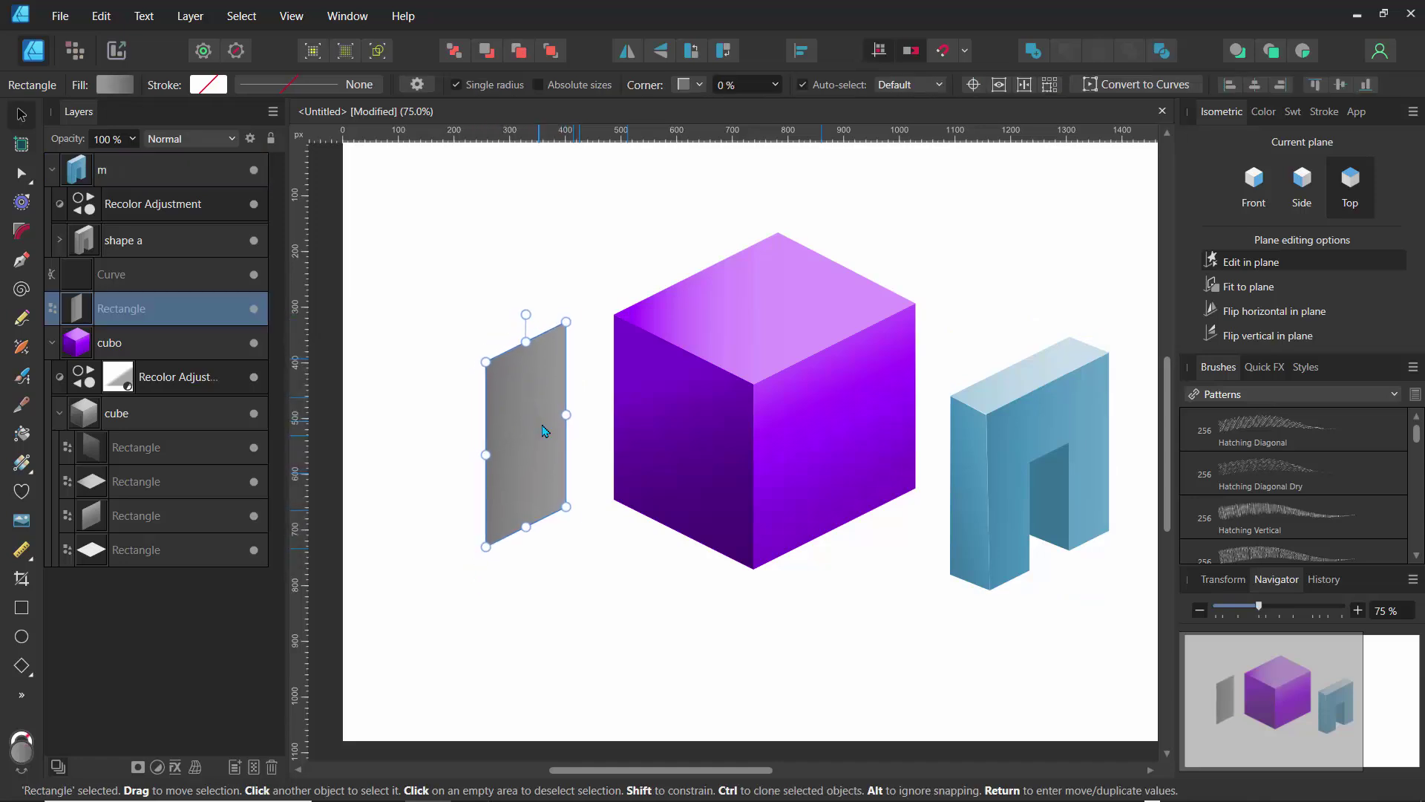
- Show the isometric grid and switch the current plane to Side, finishing on Front
click(292, 16)
click(328, 236)
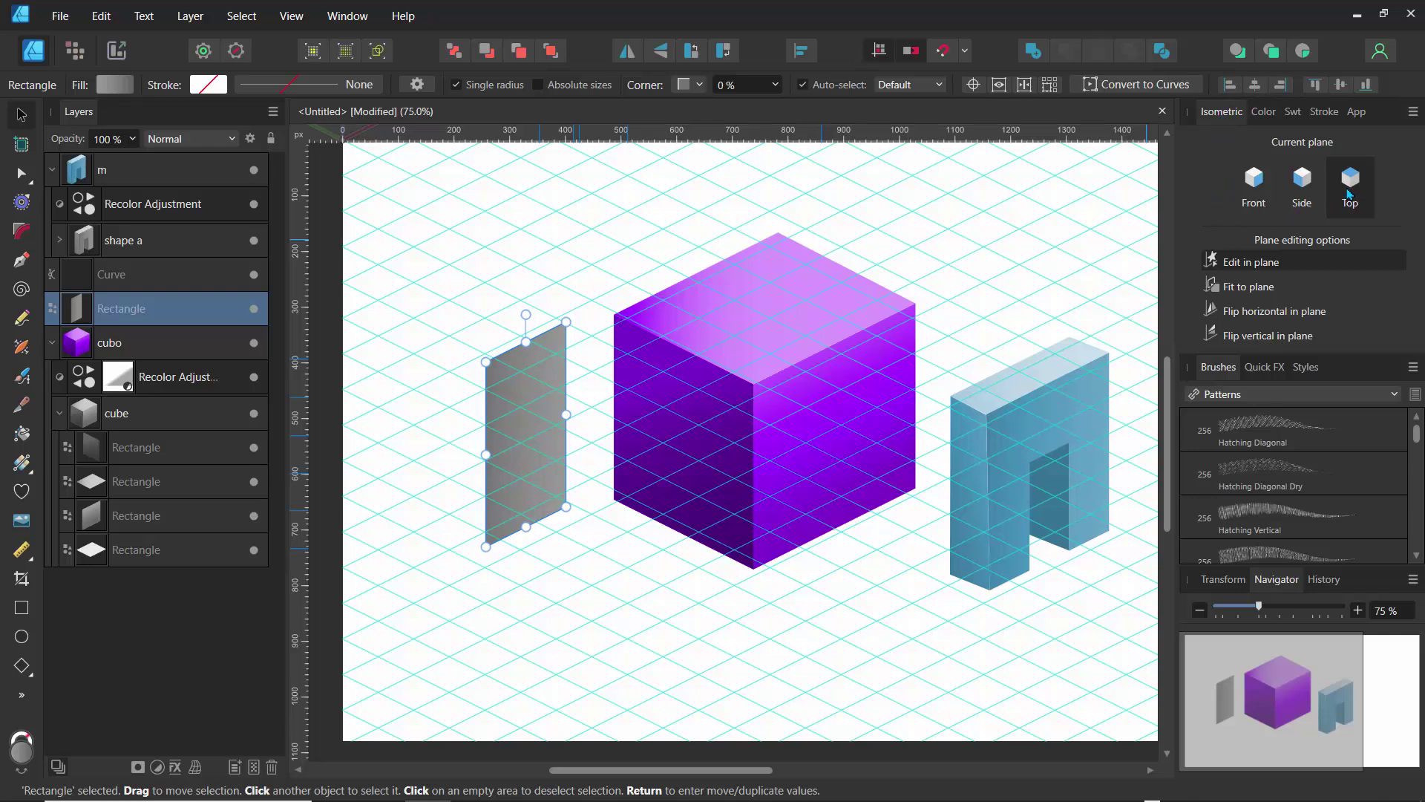
click(1302, 193)
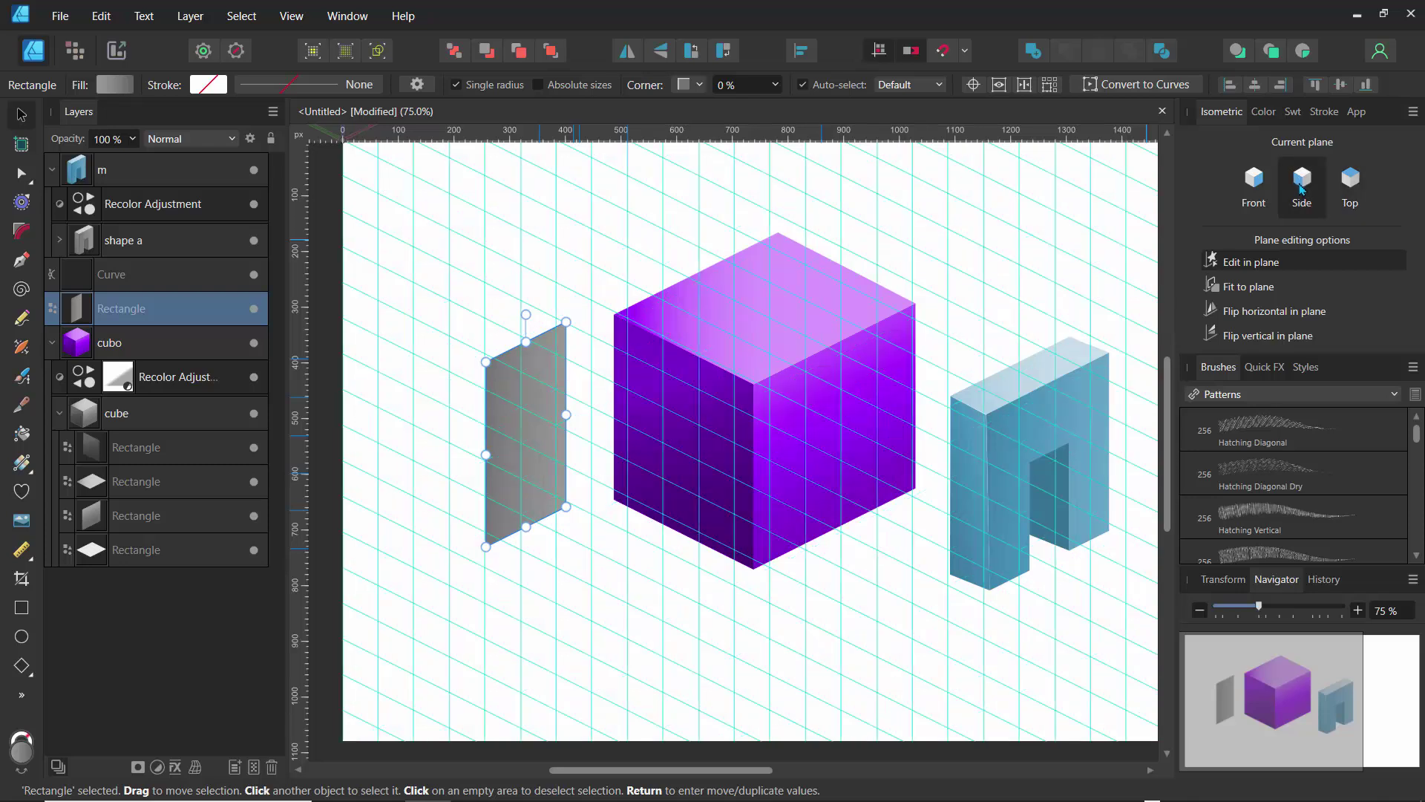
click(1250, 192)
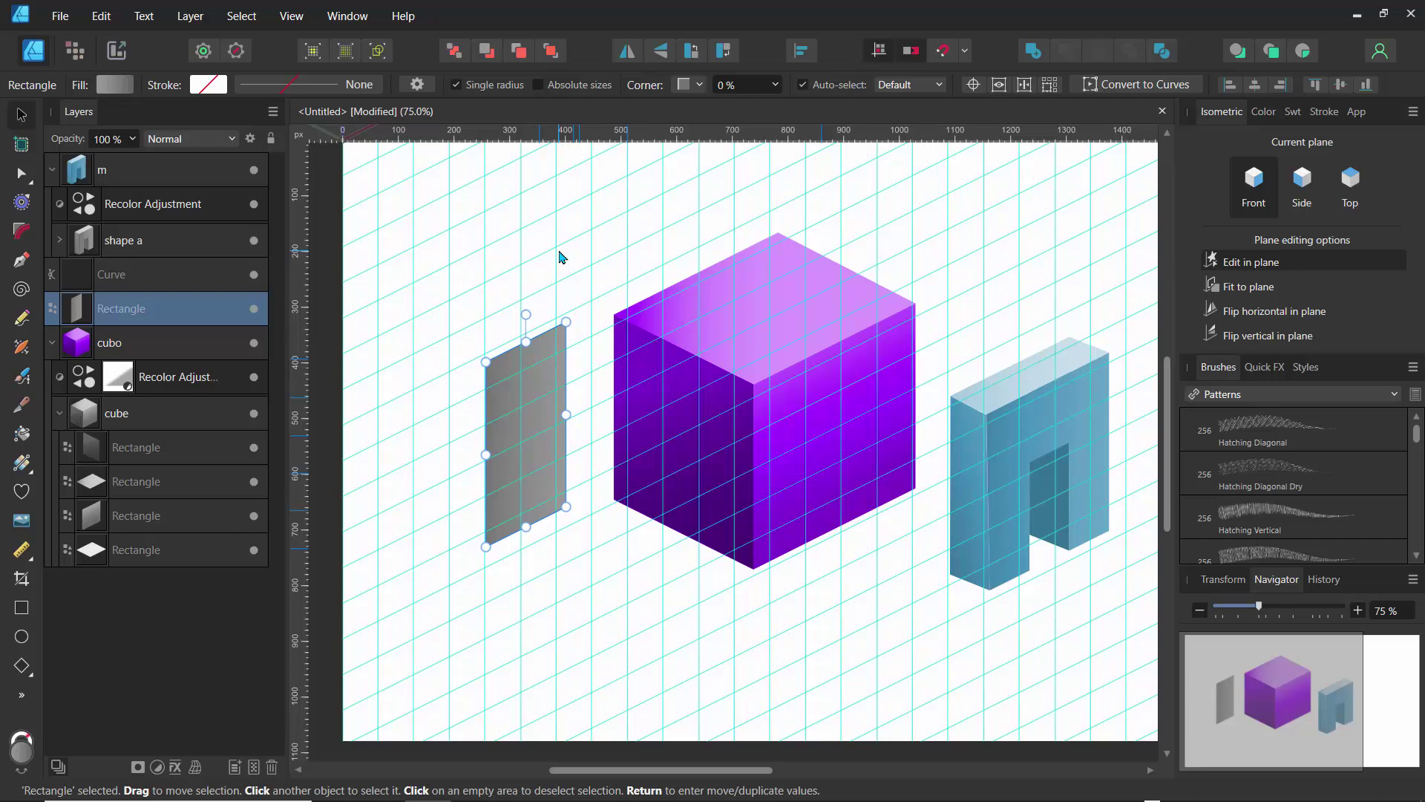
- Switch to the first saved panel layout and create a new FHD 1080p web document, 1920 × 1080 px at 300 DPI
key(ctrl+shift+1)
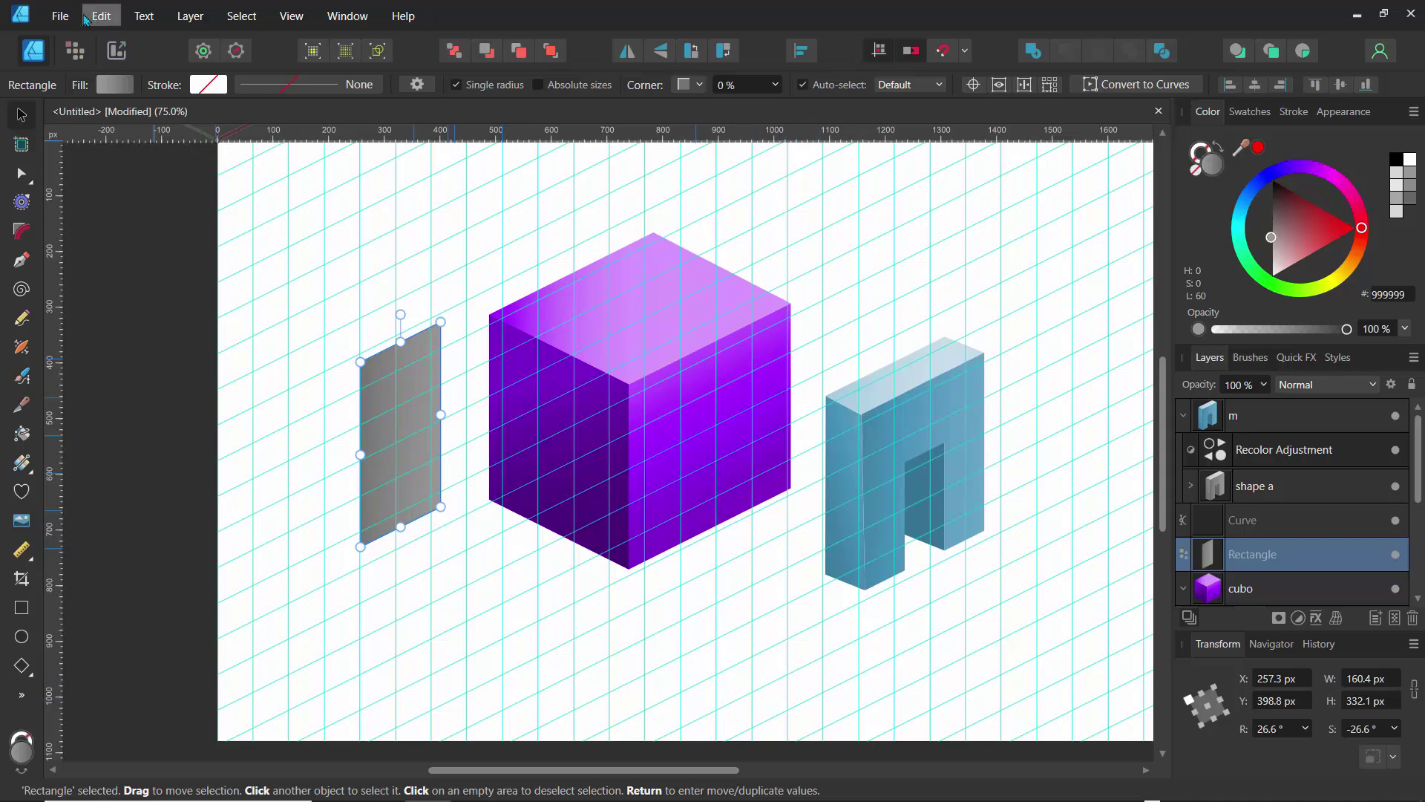
click(61, 16)
click(77, 57)
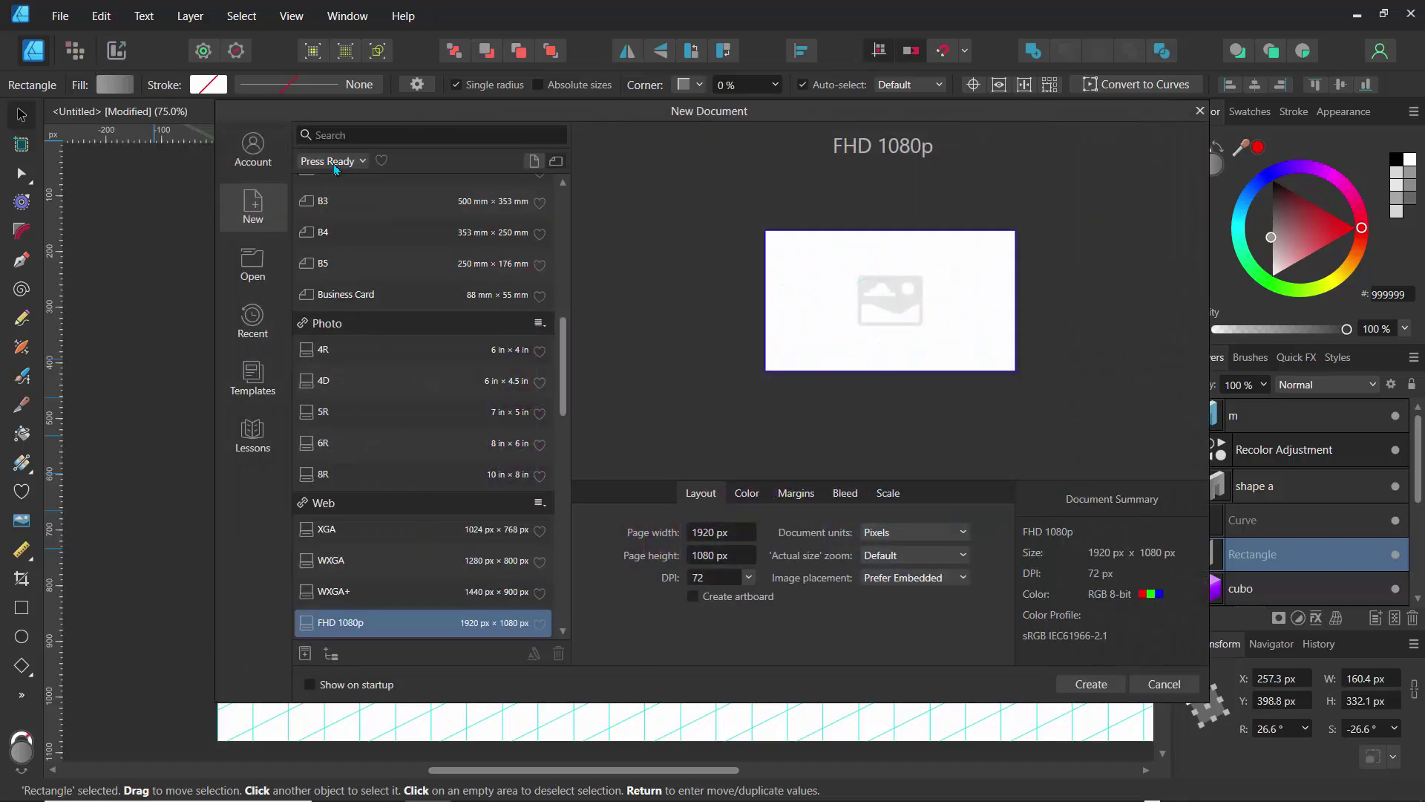
click(337, 160)
click(324, 249)
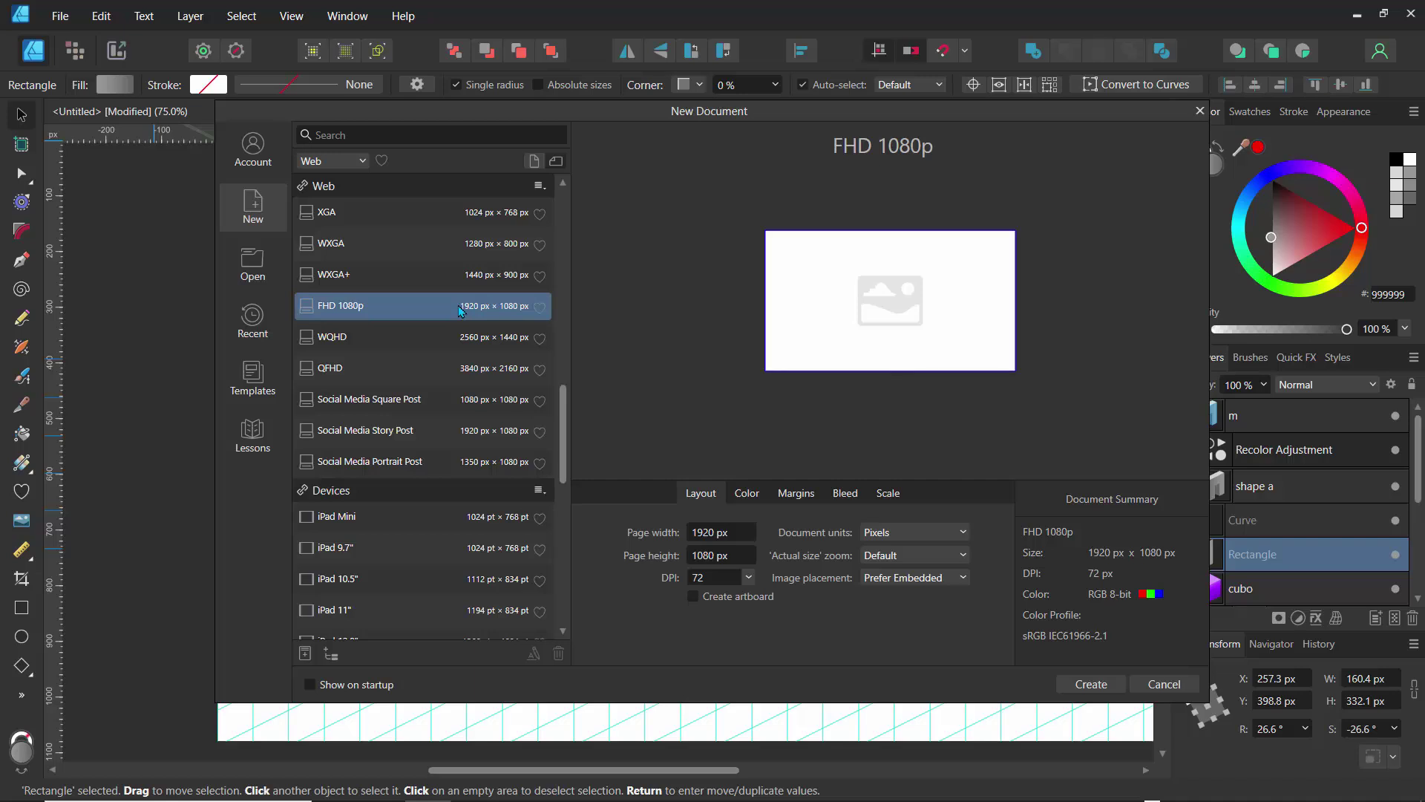
click(751, 584)
click(702, 681)
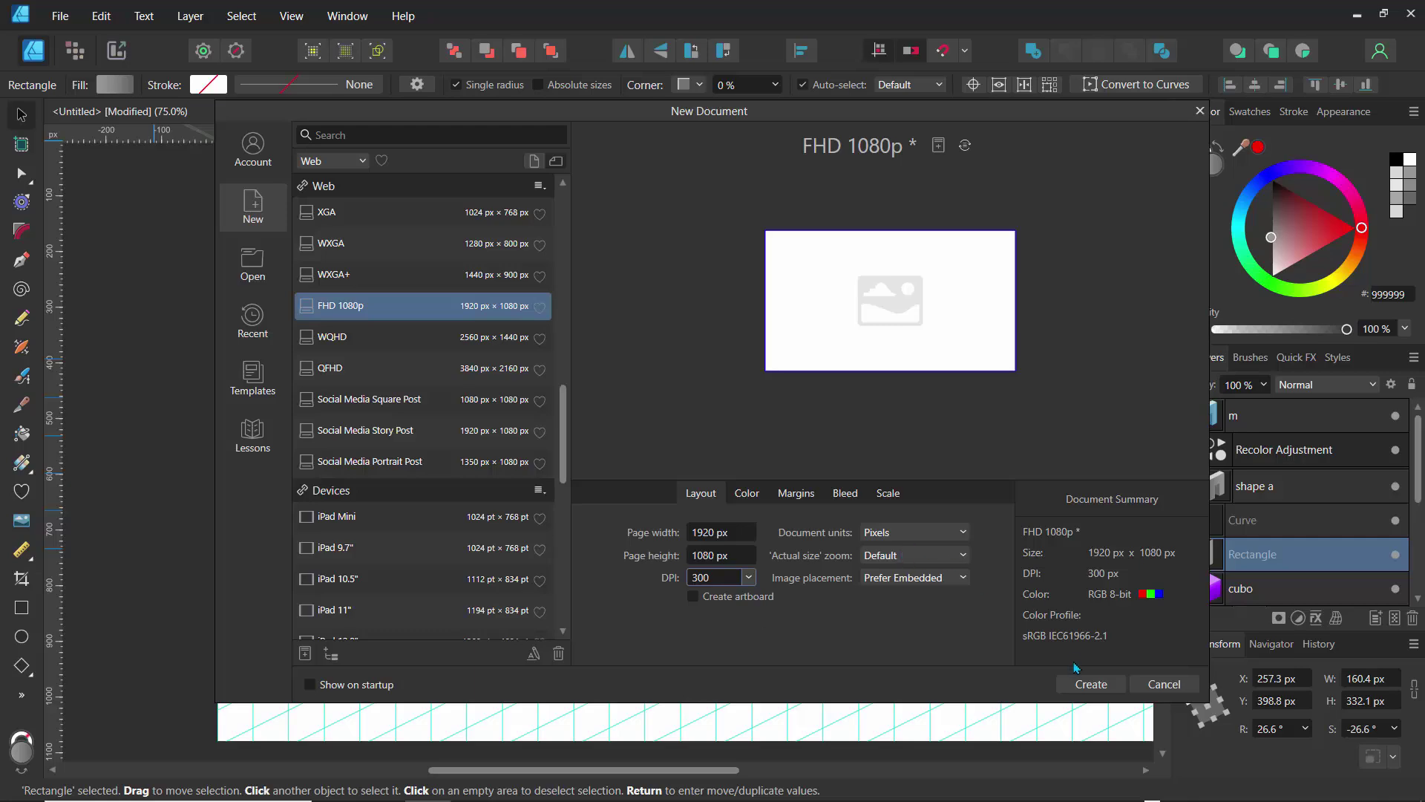
click(1089, 688)
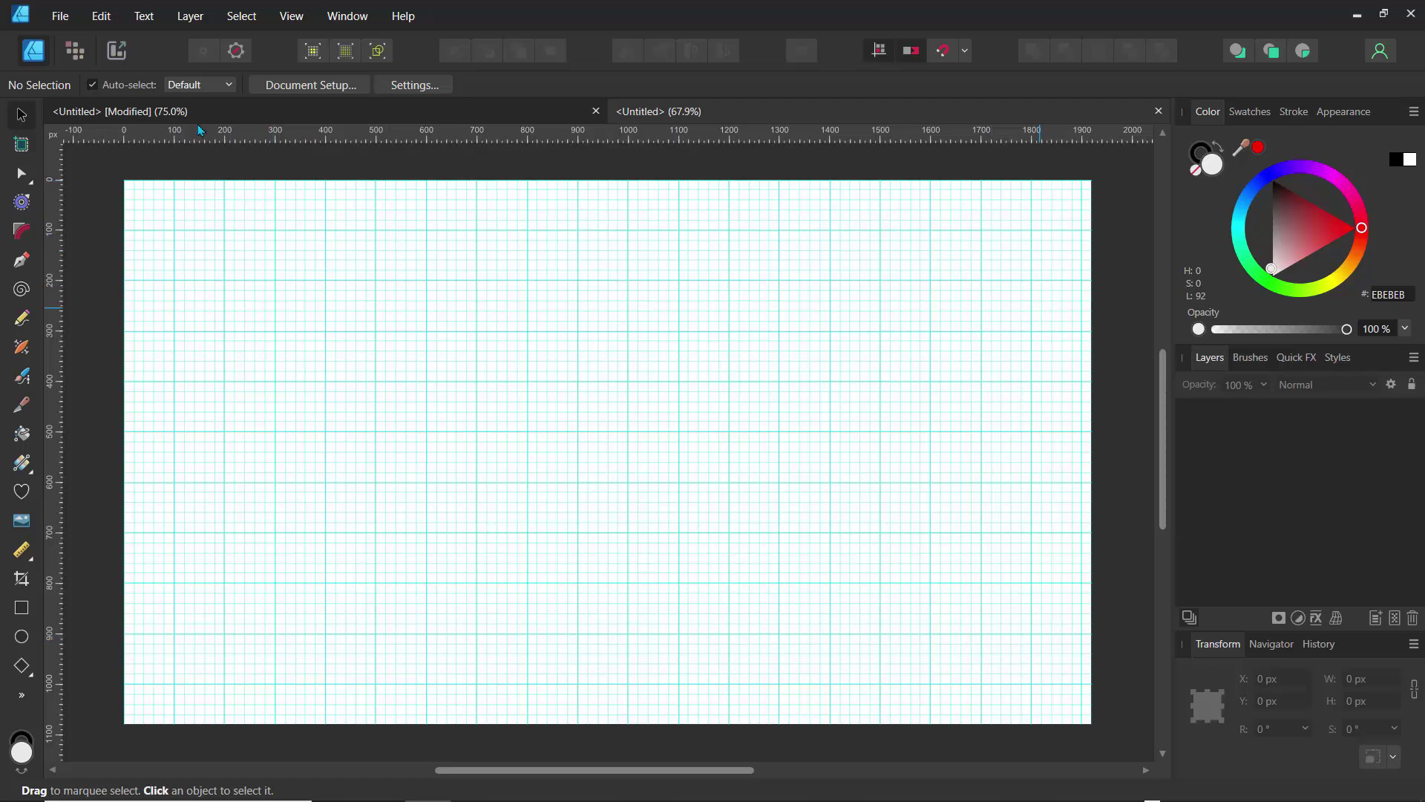
- Toggle the new document's grid off and on repeatedly, finishing with the grid shown
click(291, 16)
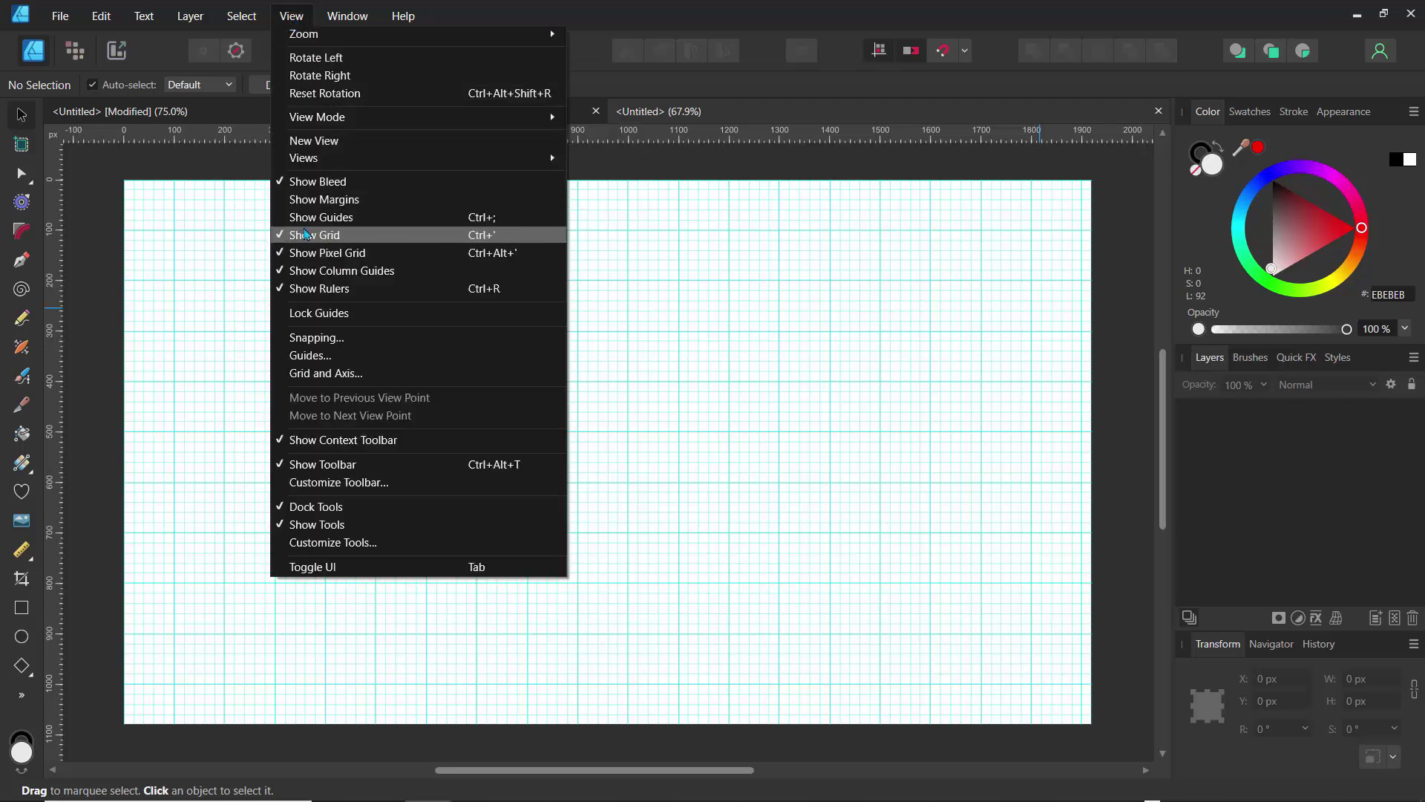
click(303, 236)
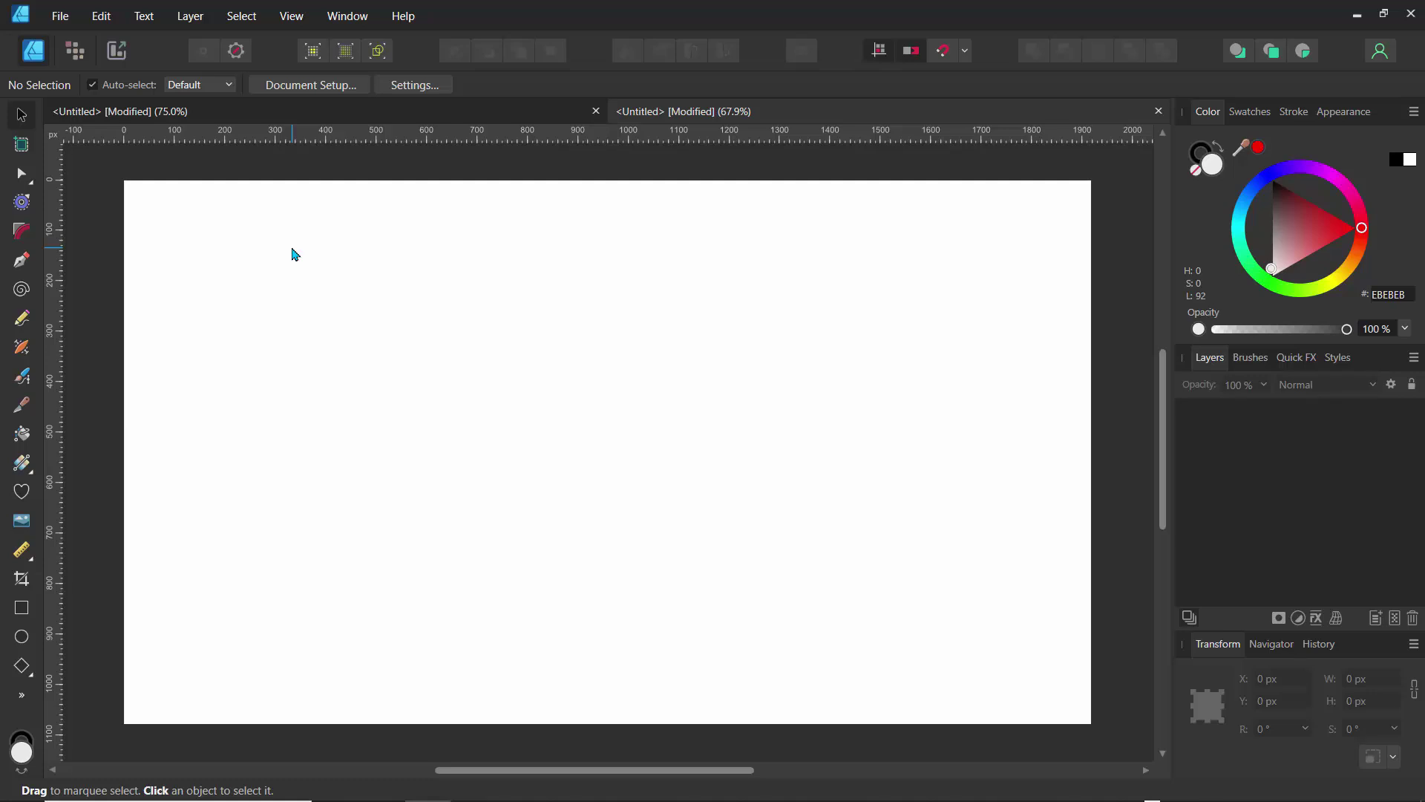
key(ctrl+apostrophe)
key(ctrl+apostrophe)
key(ctrl+apostrophe)
key(ctrl+apostrophe)
key(ctrl+apostrophe)
key(ctrl+apostrophe)
key(ctrl+apostrophe)
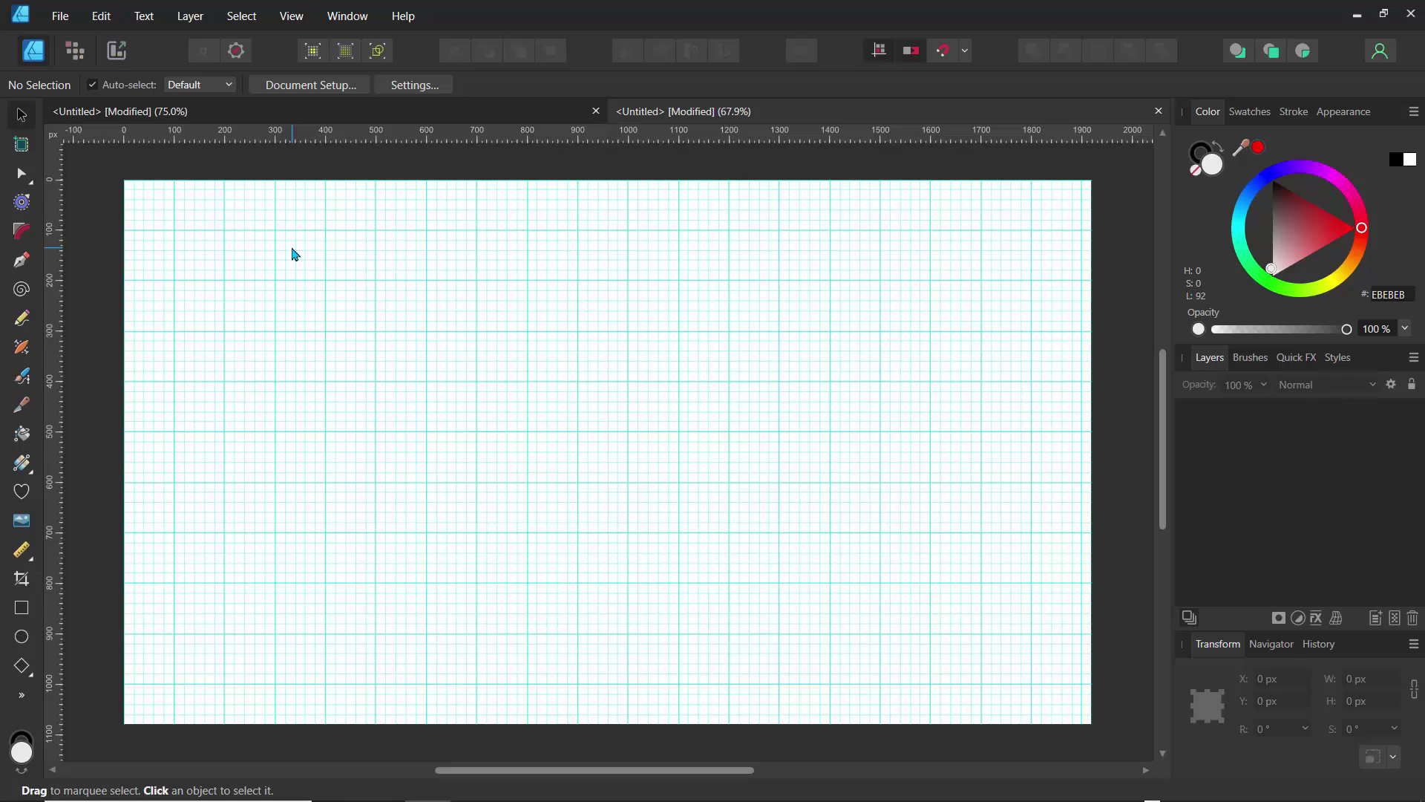
- Apply the 64x32 Pixel Isometric (with Planes) grid preset and reposition the grid settings dialog to uncover the page
click(291, 15)
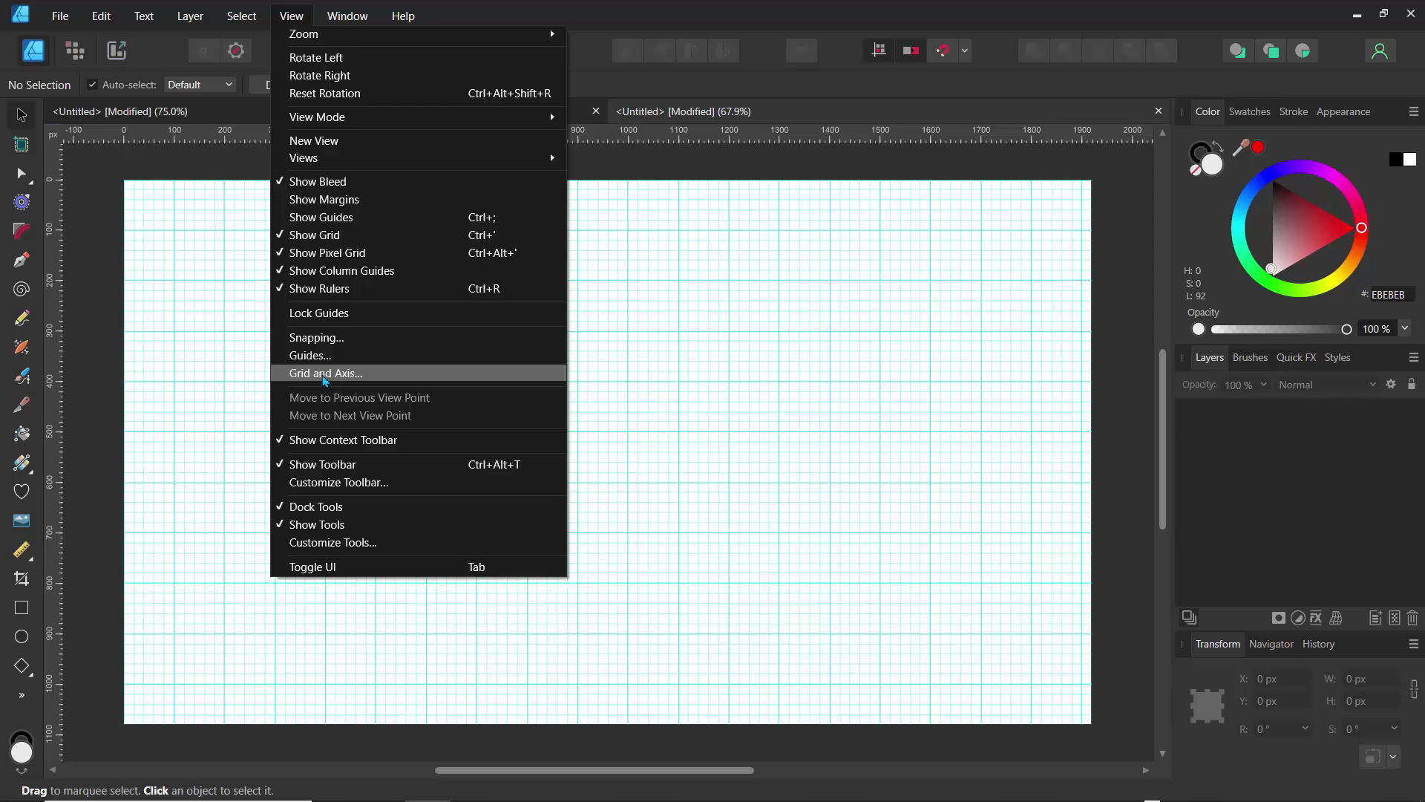
click(326, 374)
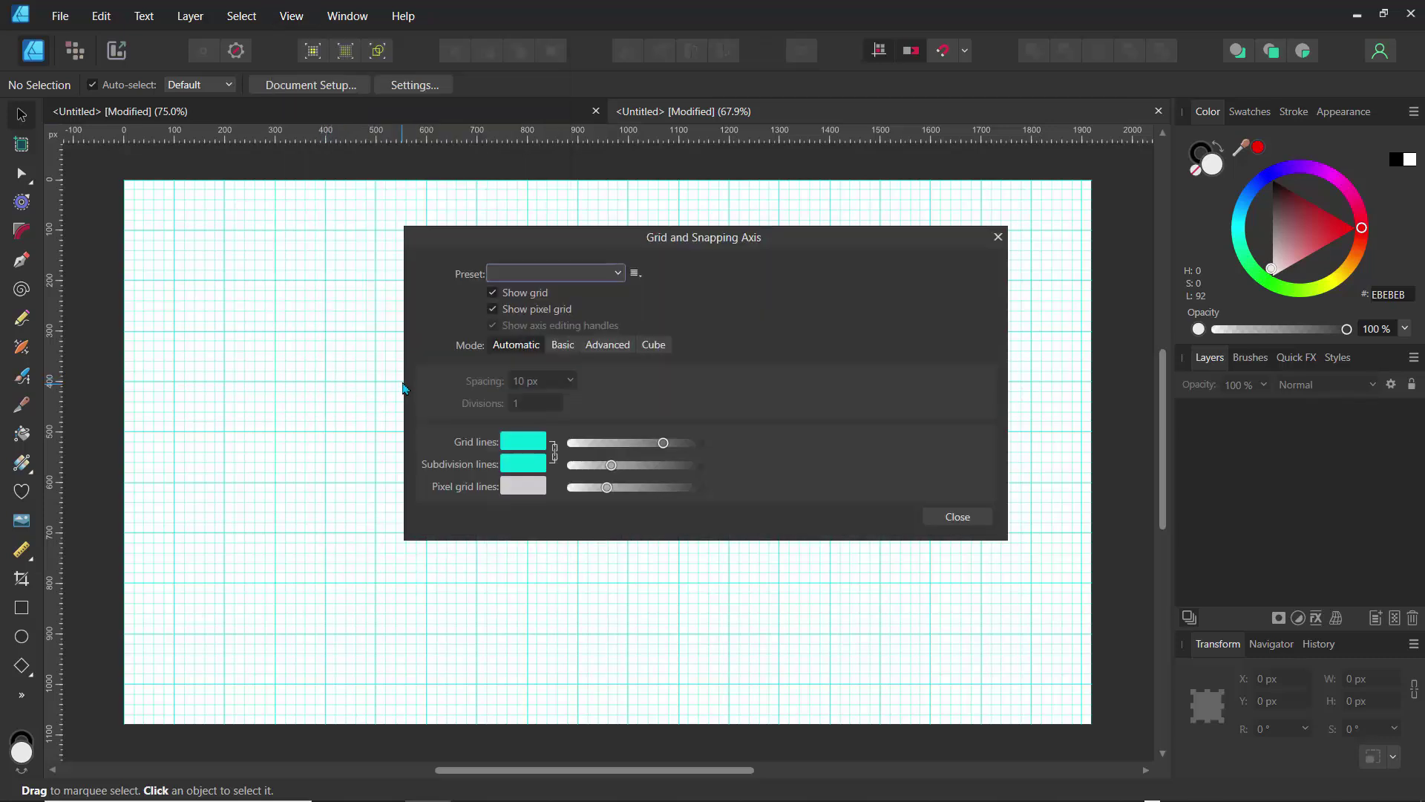
drag(462, 241, 487, 238)
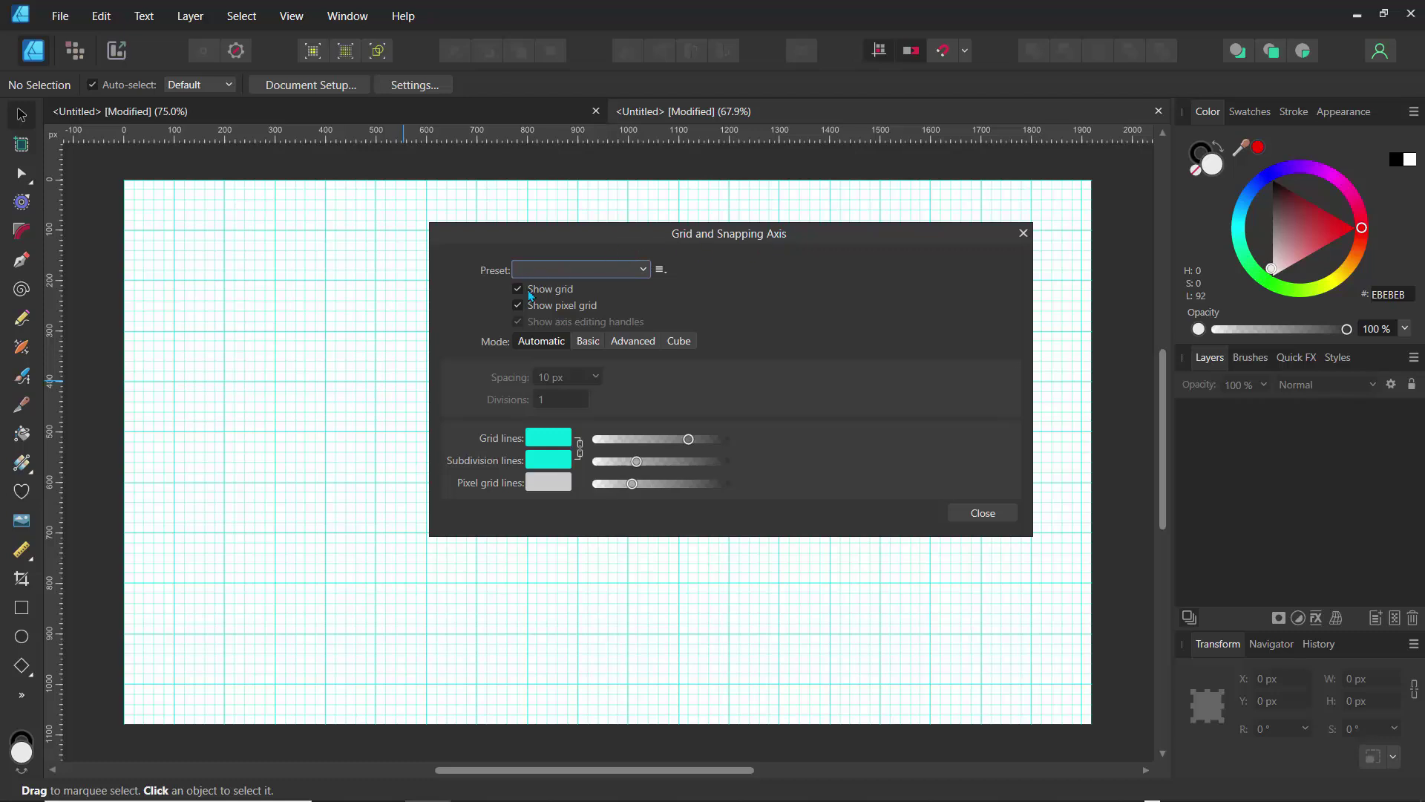
click(643, 271)
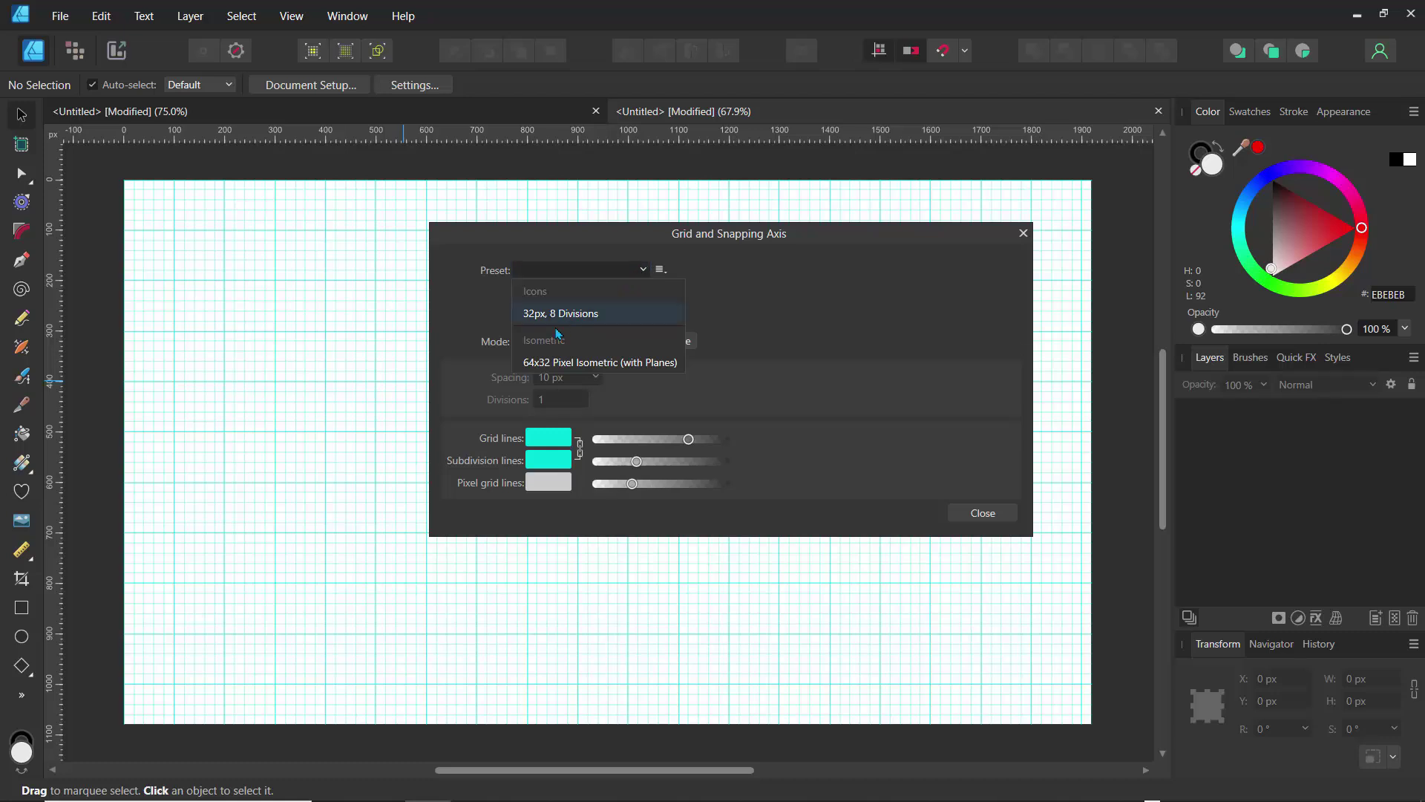
click(540, 364)
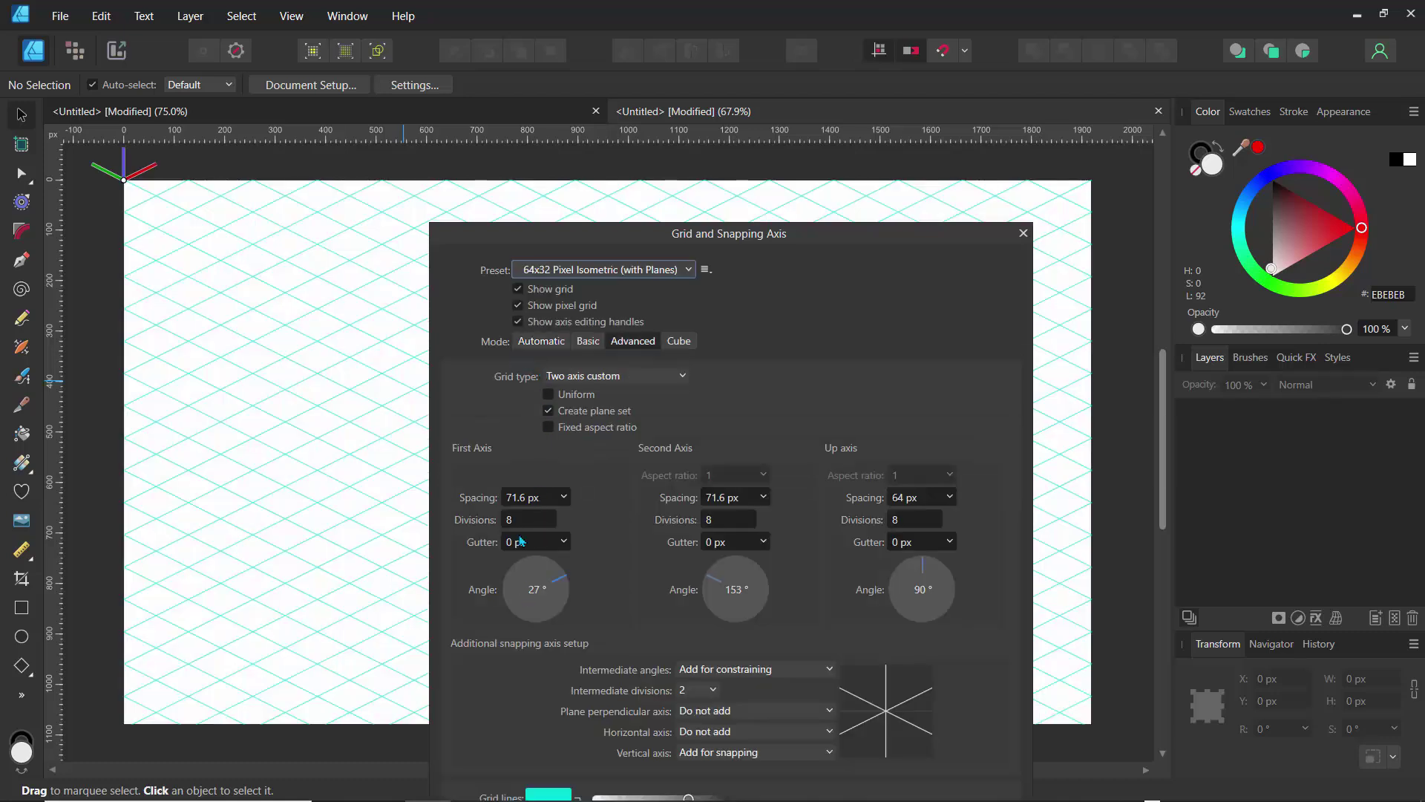
drag(606, 244, 822, 160)
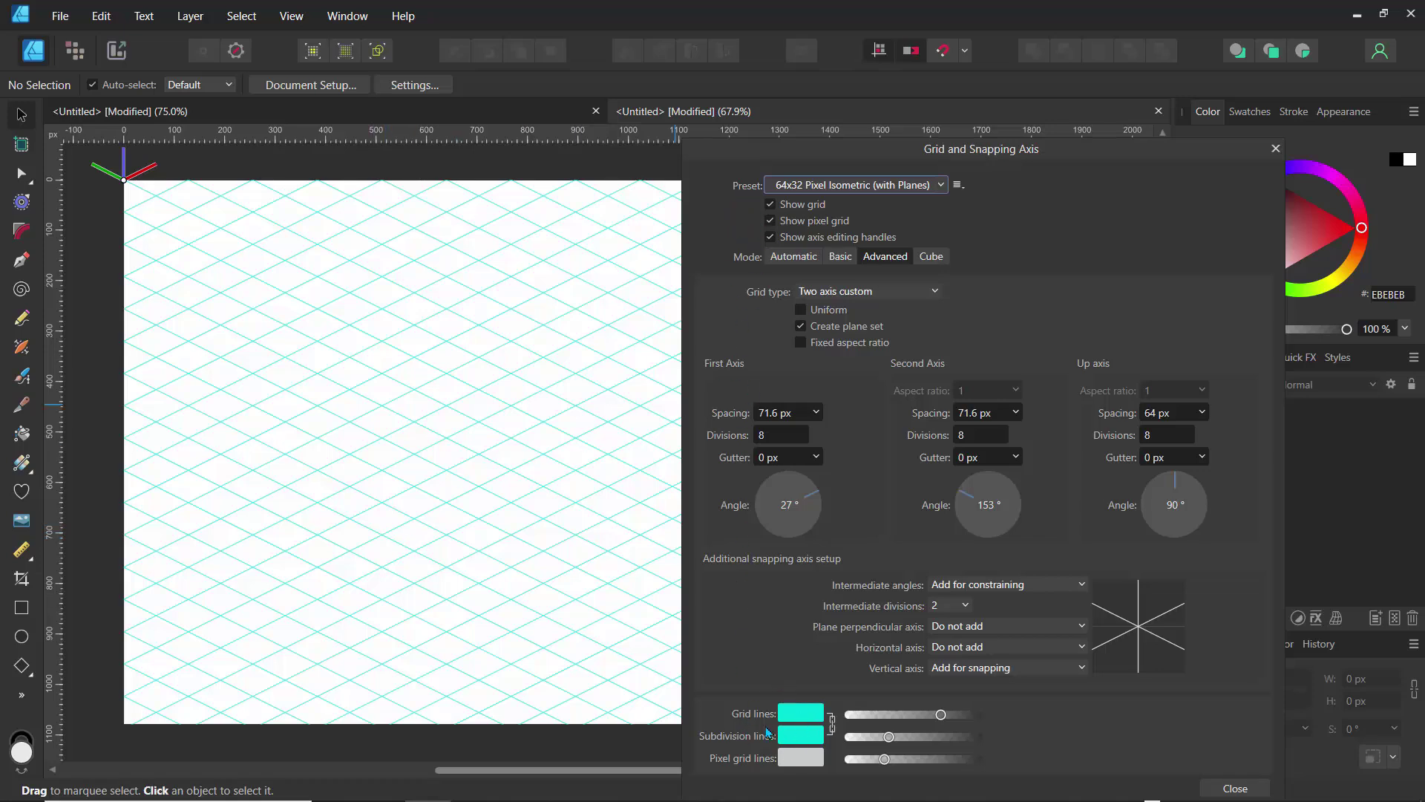
- Change the grid line colour to magenta D90074 and lower the opacity of the grid lines
click(809, 715)
click(857, 603)
drag(858, 609, 856, 547)
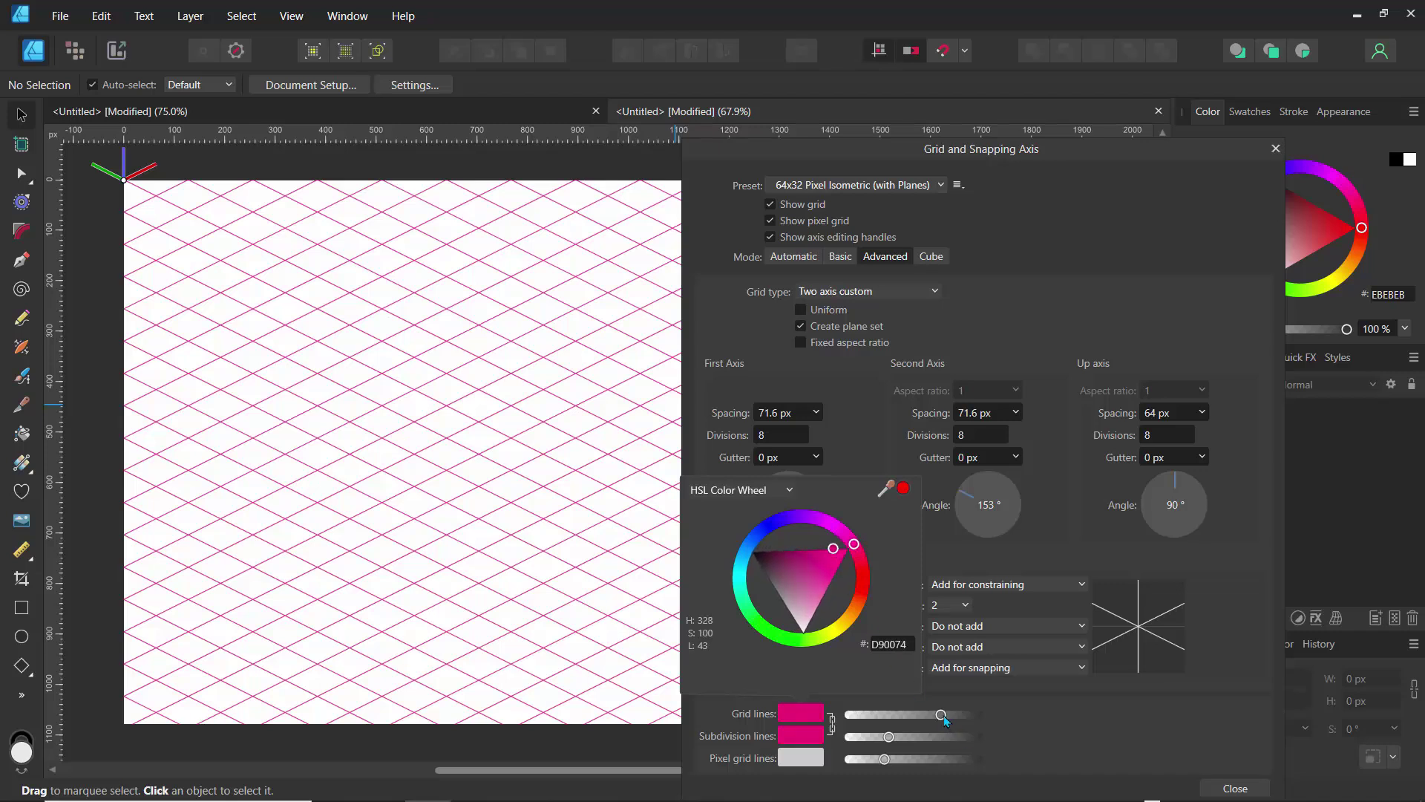
drag(859, 721, 892, 730)
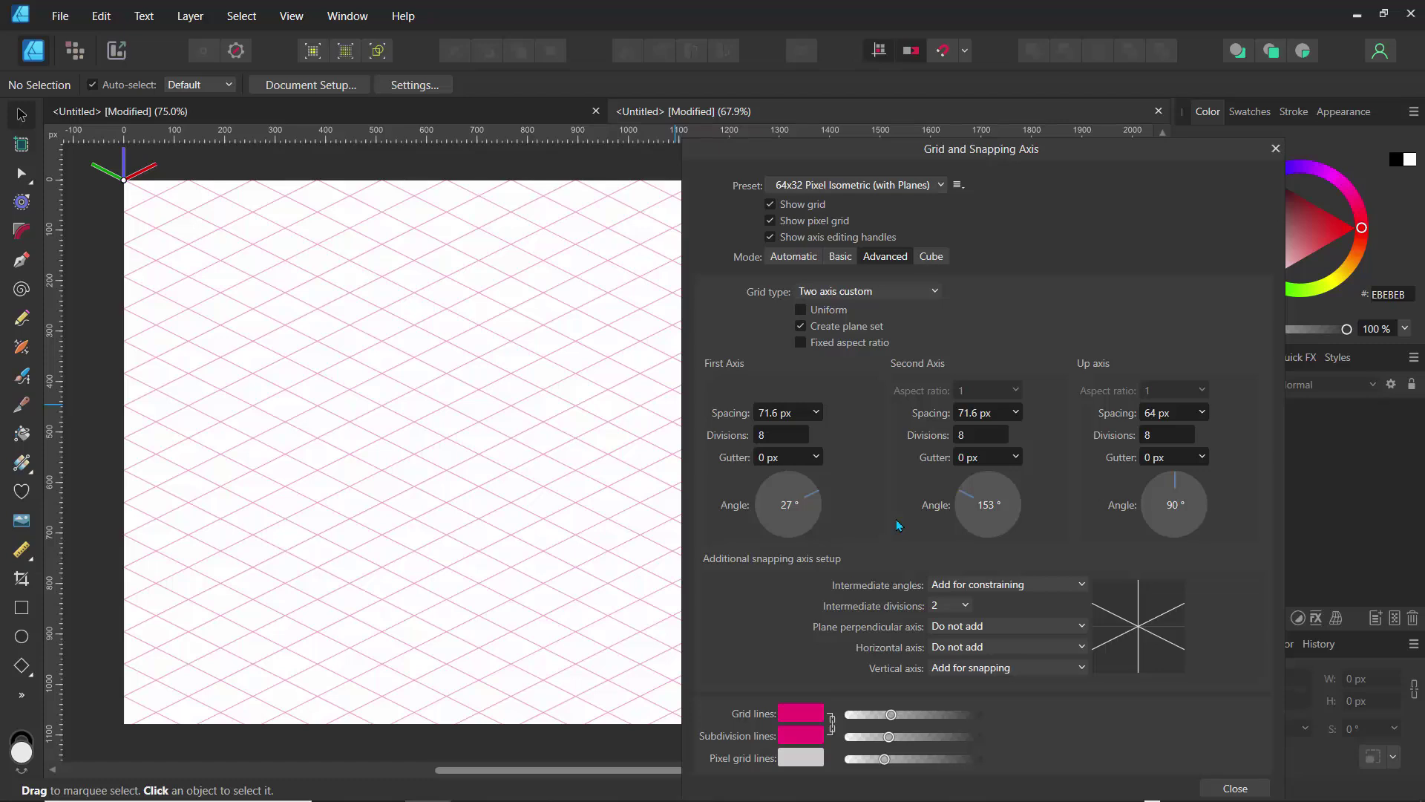
- Set the grid's first axis angle to 30° and close the grid settings
click(787, 508)
text(30)
key(Return)
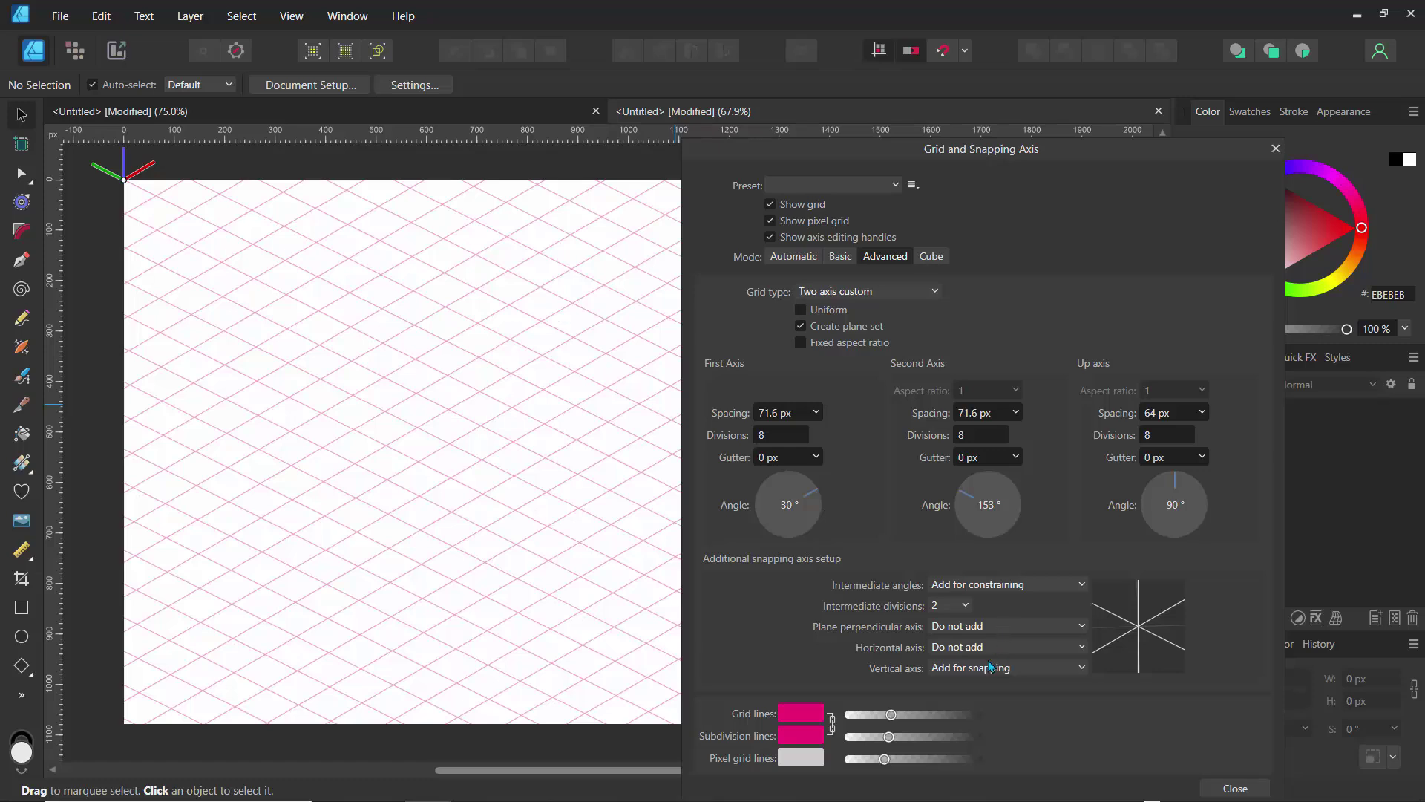
click(1275, 150)
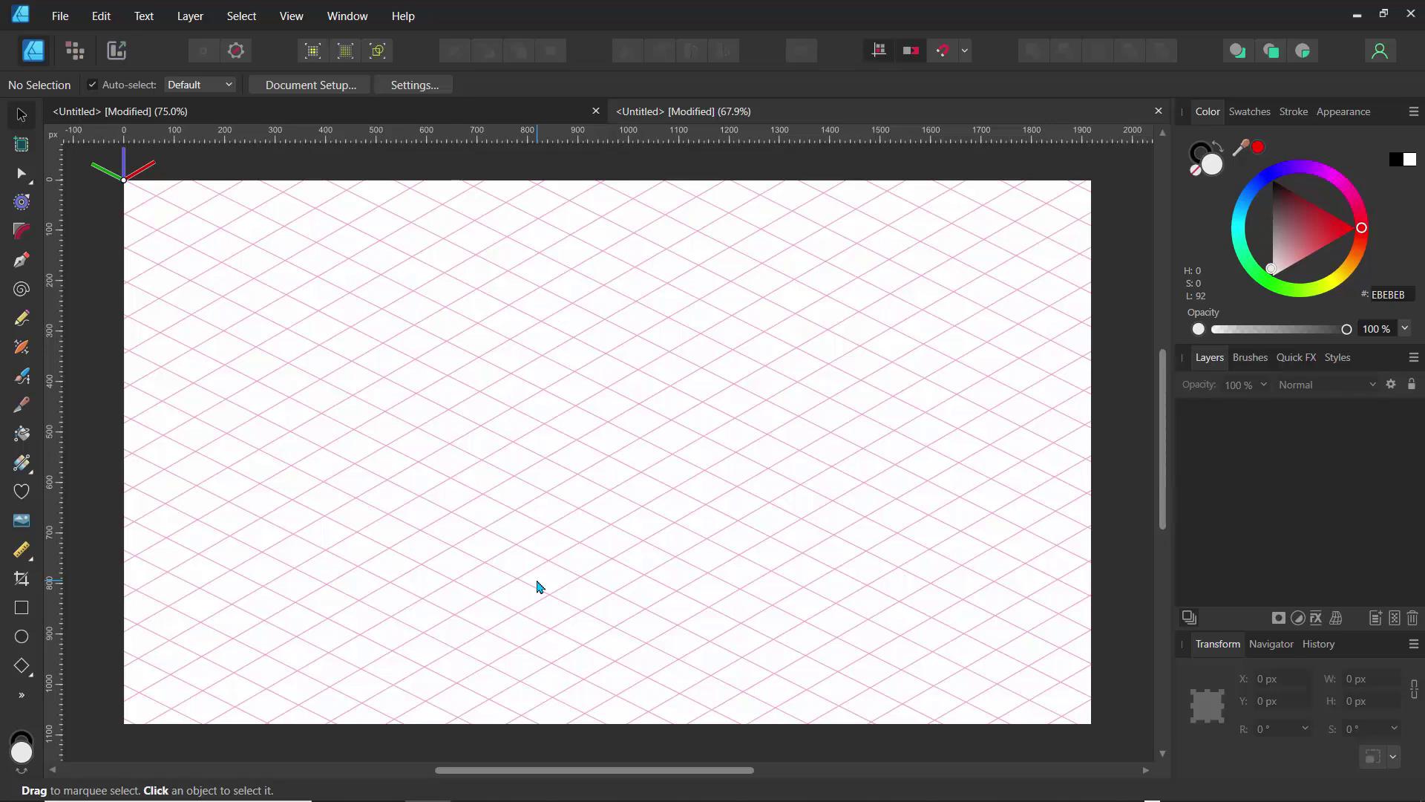
- Display the Isometric panel and move it over the page's upper-left area
click(338, 16)
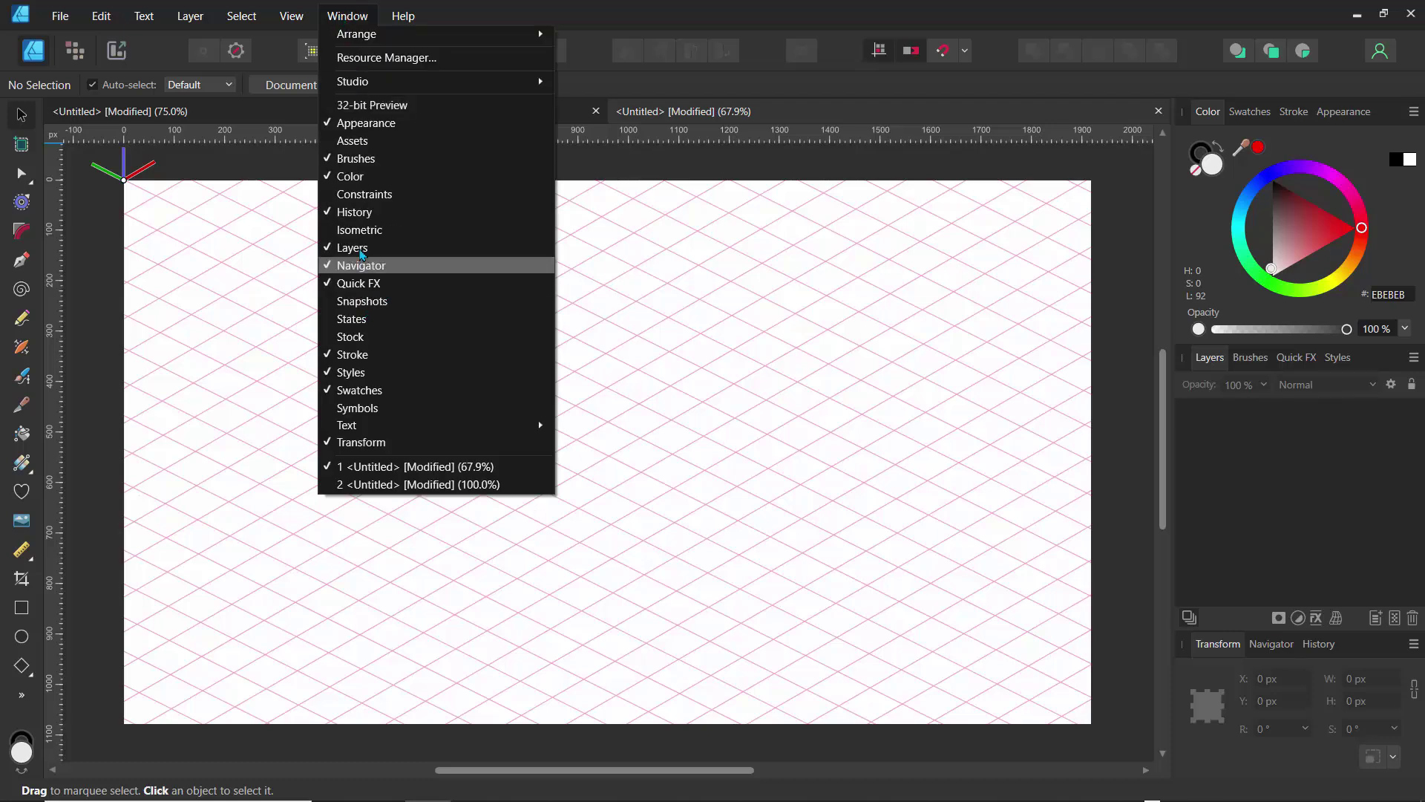
click(355, 231)
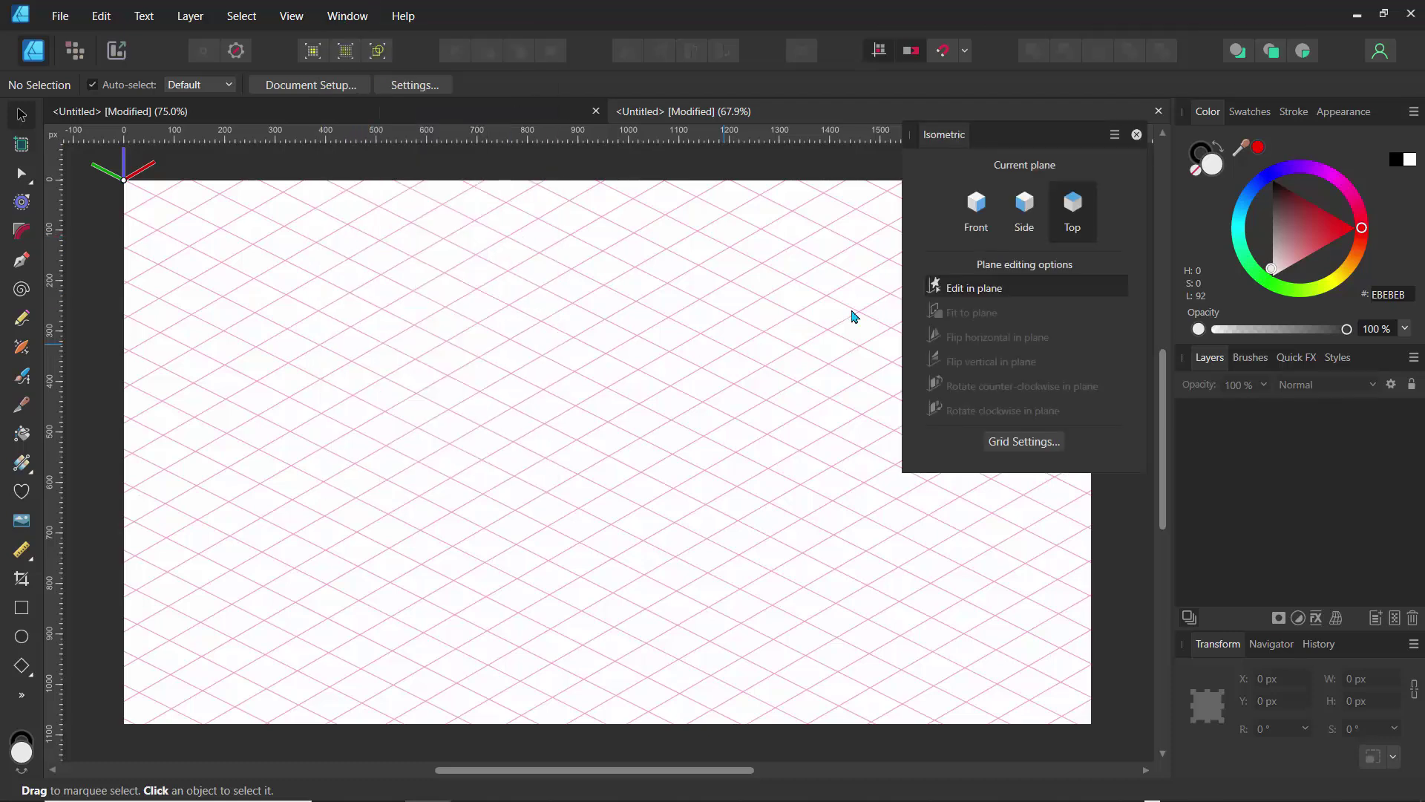
drag(995, 152, 178, 232)
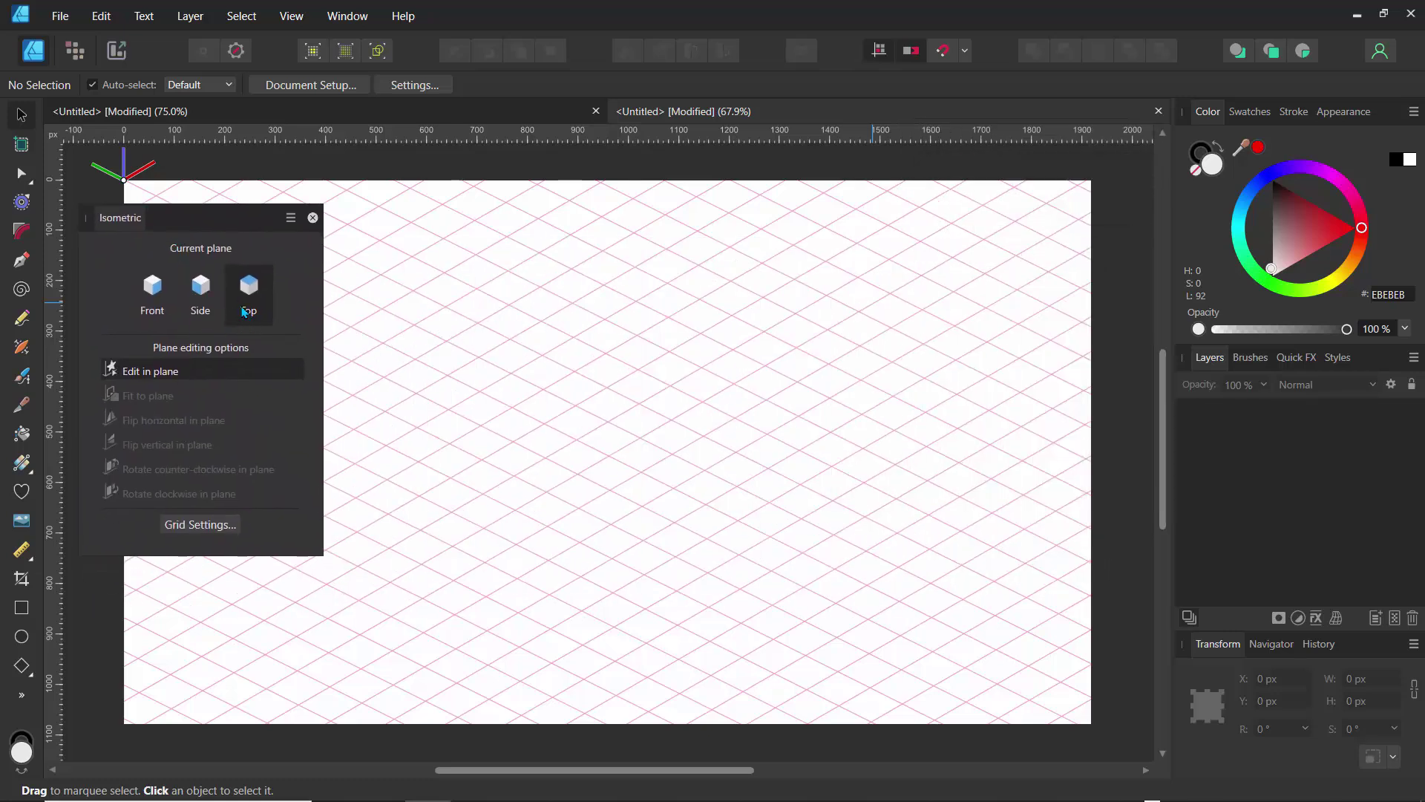
- Preview the grid in the Side and Front planes, and review the grid and snapping axis settings
click(202, 296)
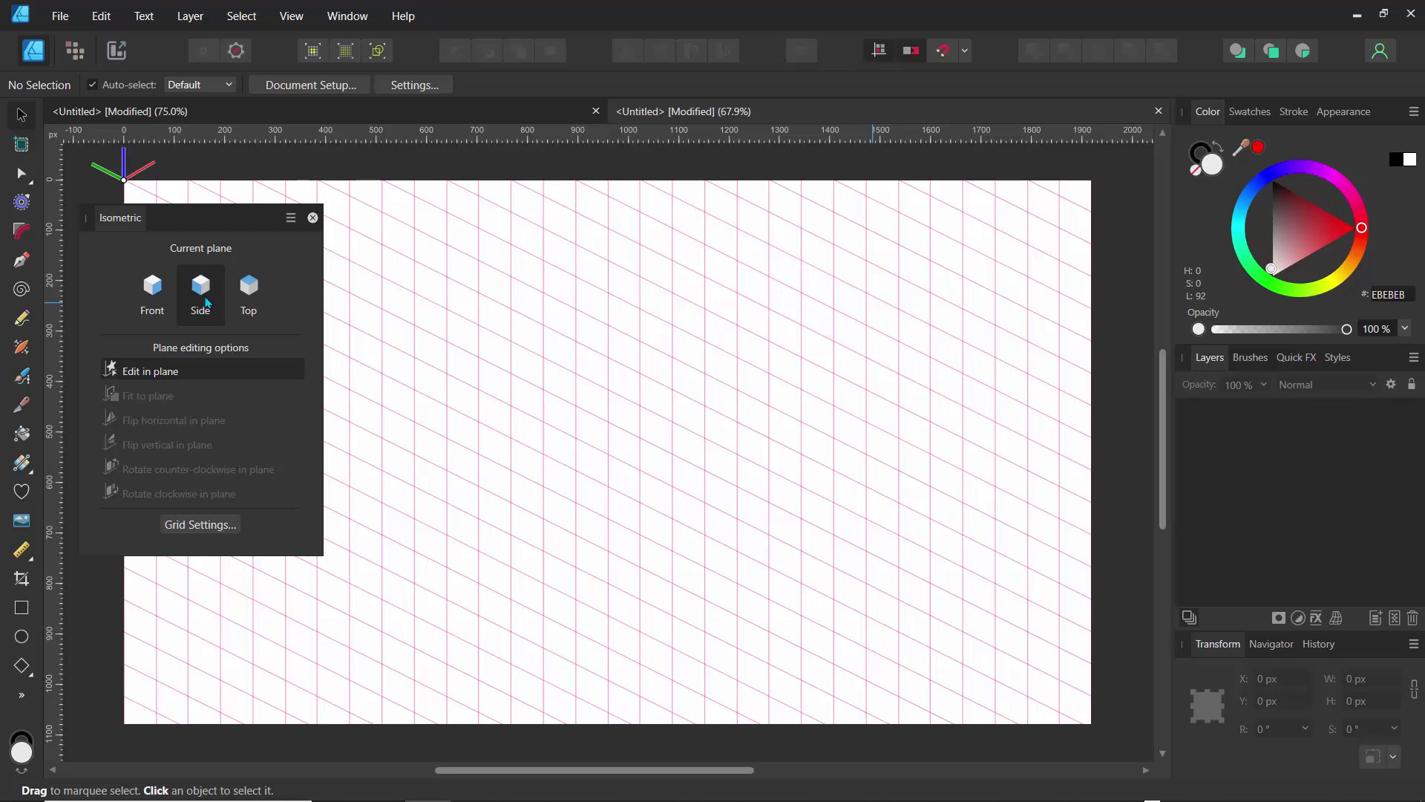
click(153, 304)
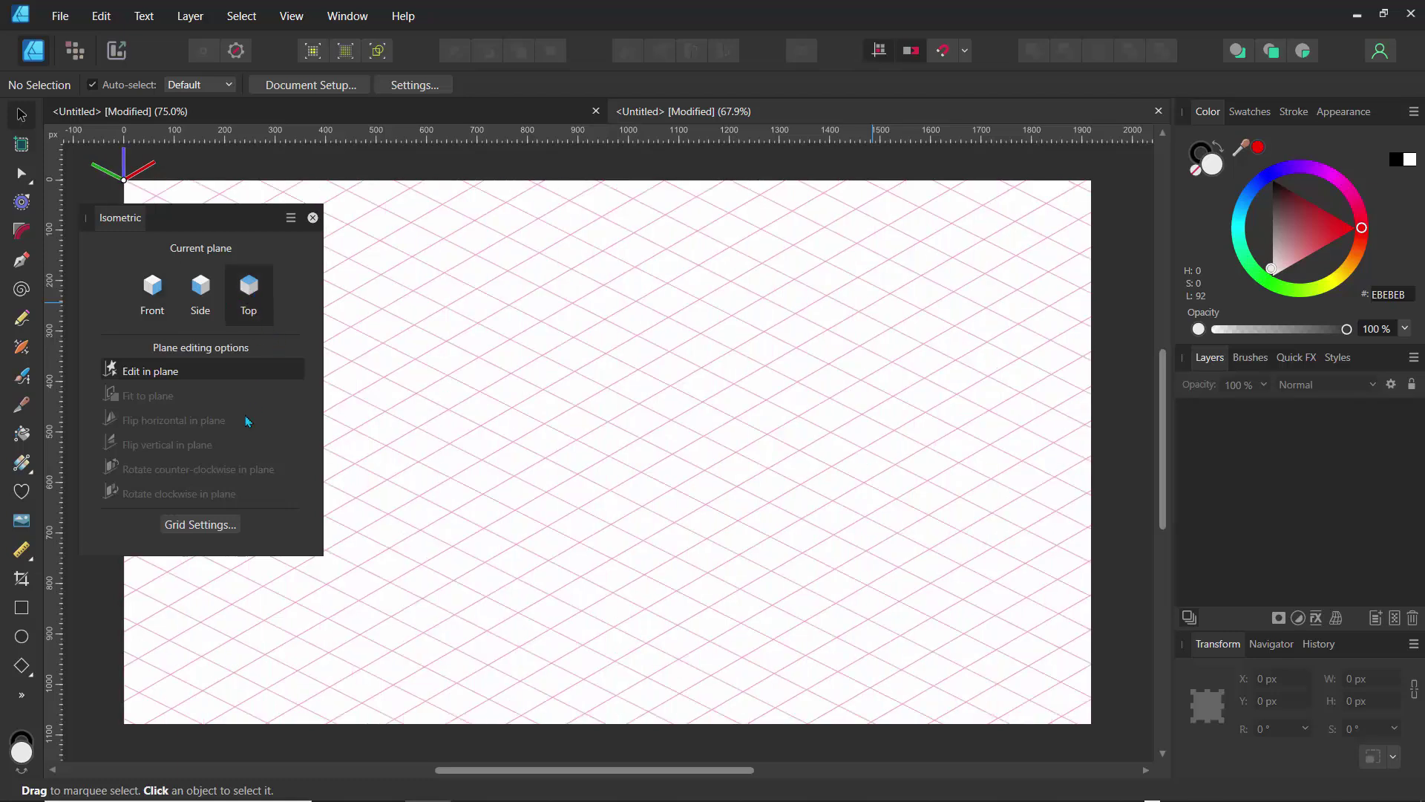
click(217, 535)
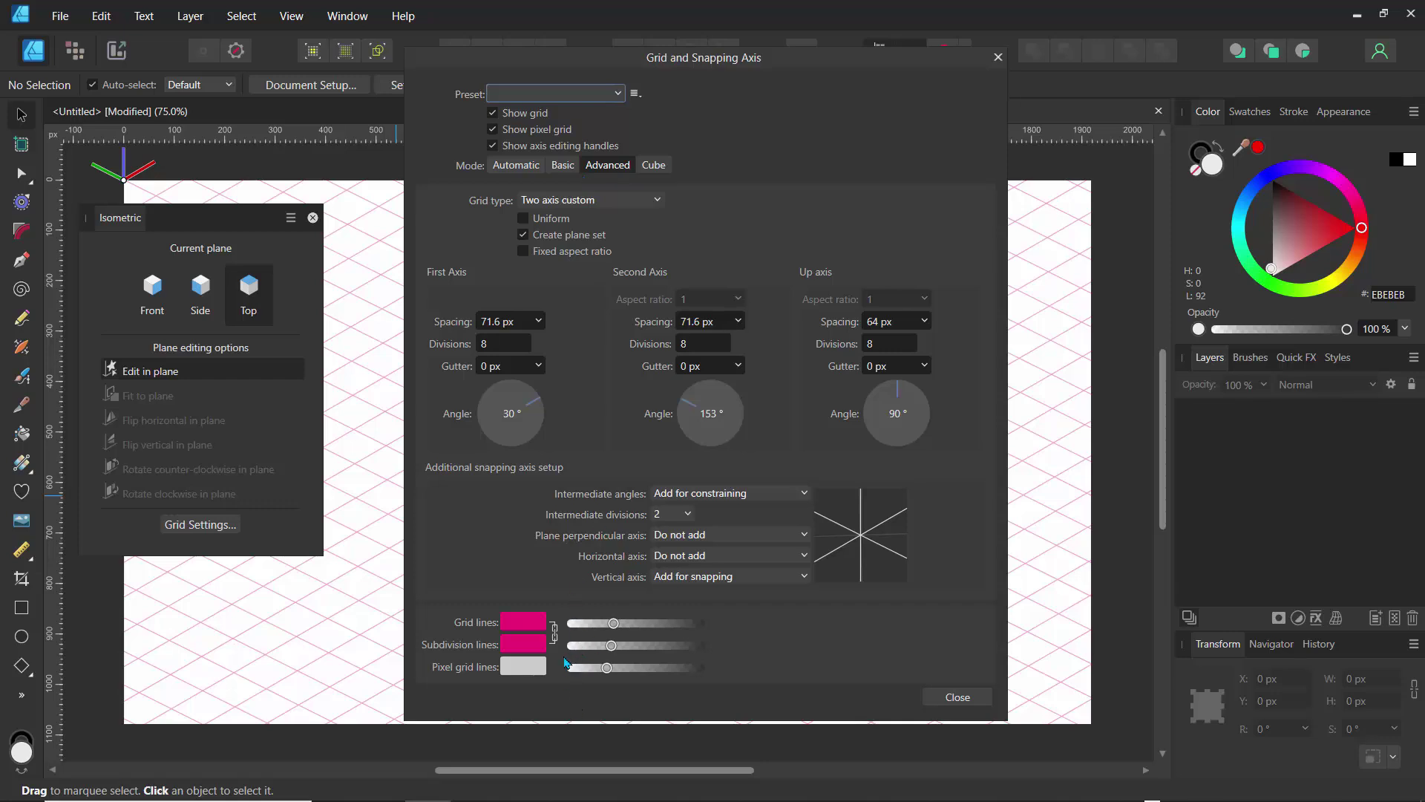
click(998, 58)
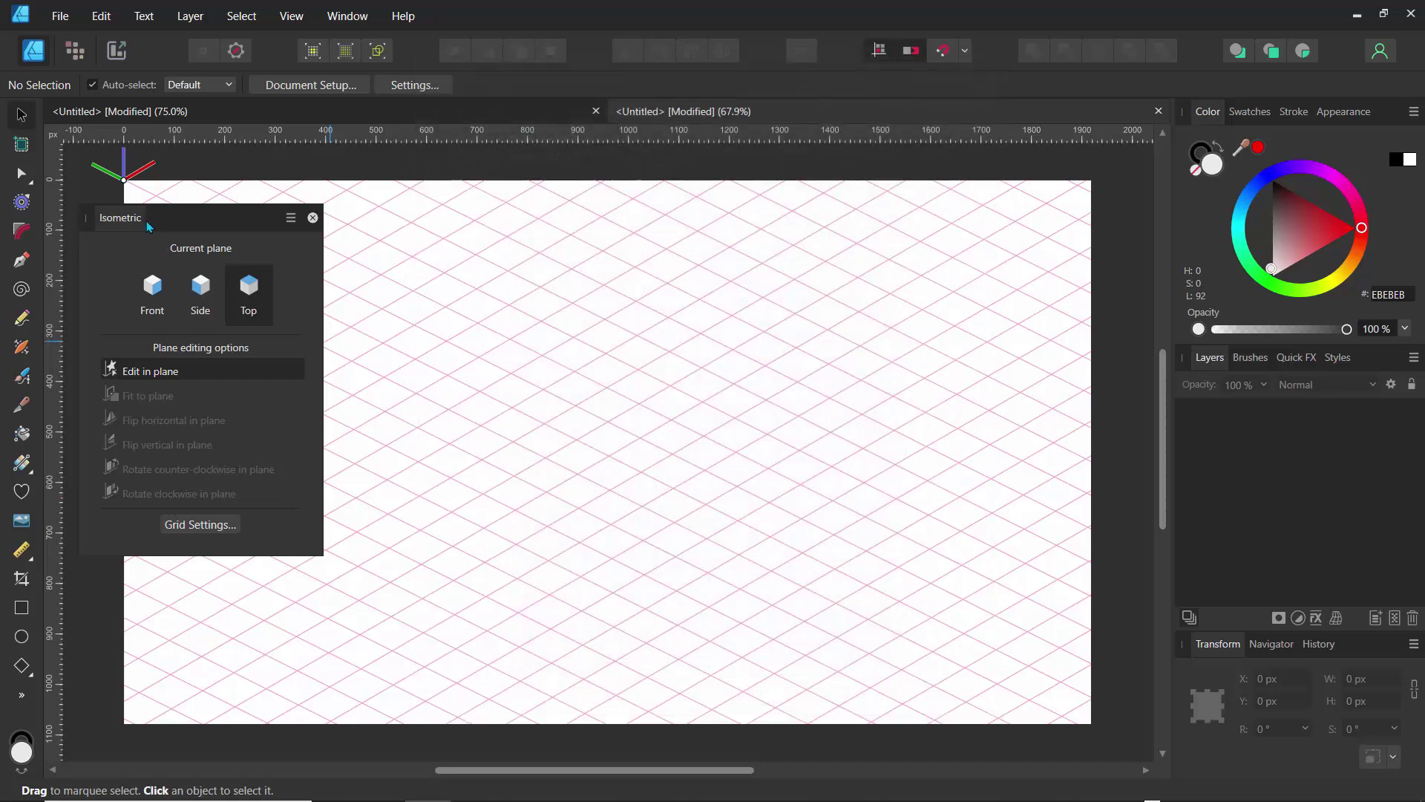
- Dock the Isometric panel beside the tools and cycle the current plane through Side, Front and Top
drag(154, 220, 122, 160)
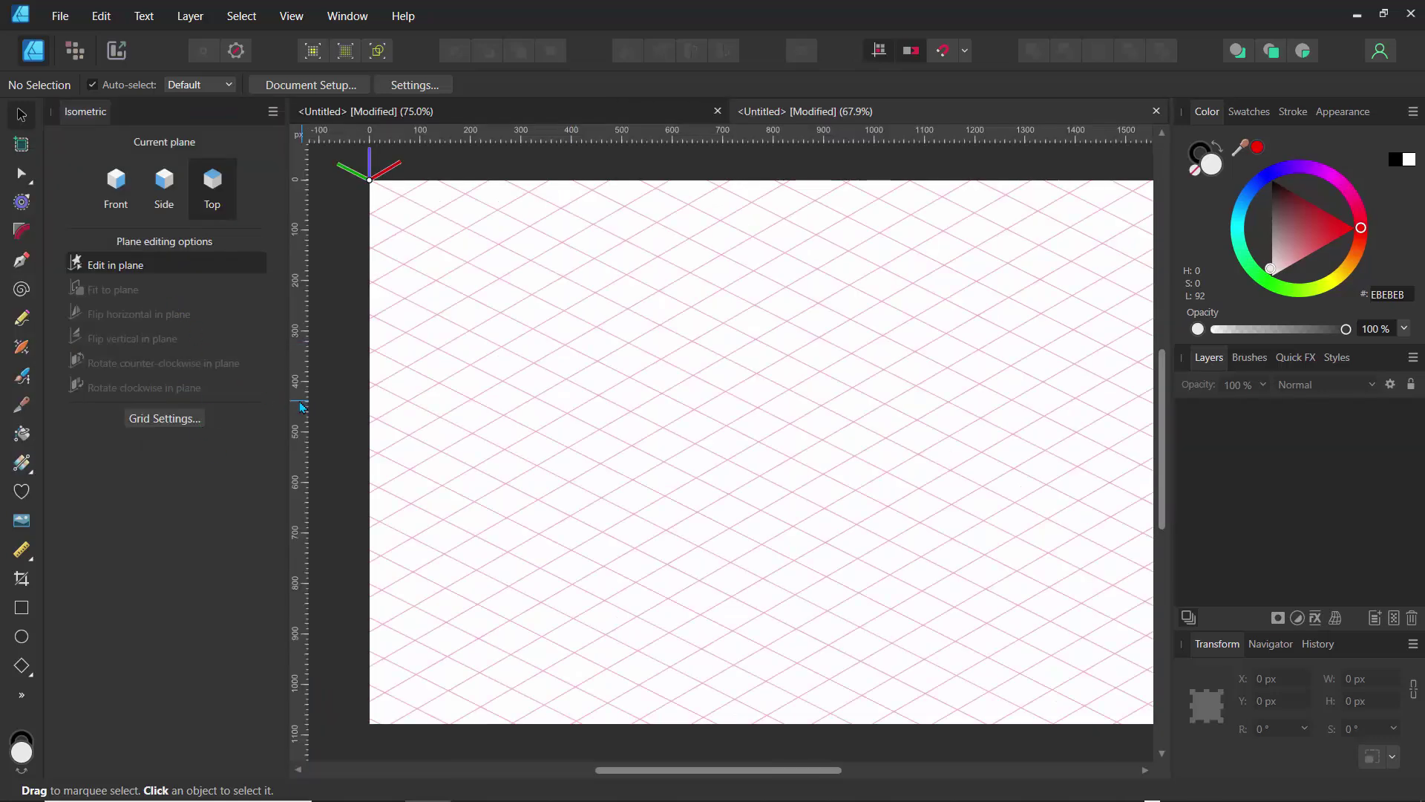
click(167, 191)
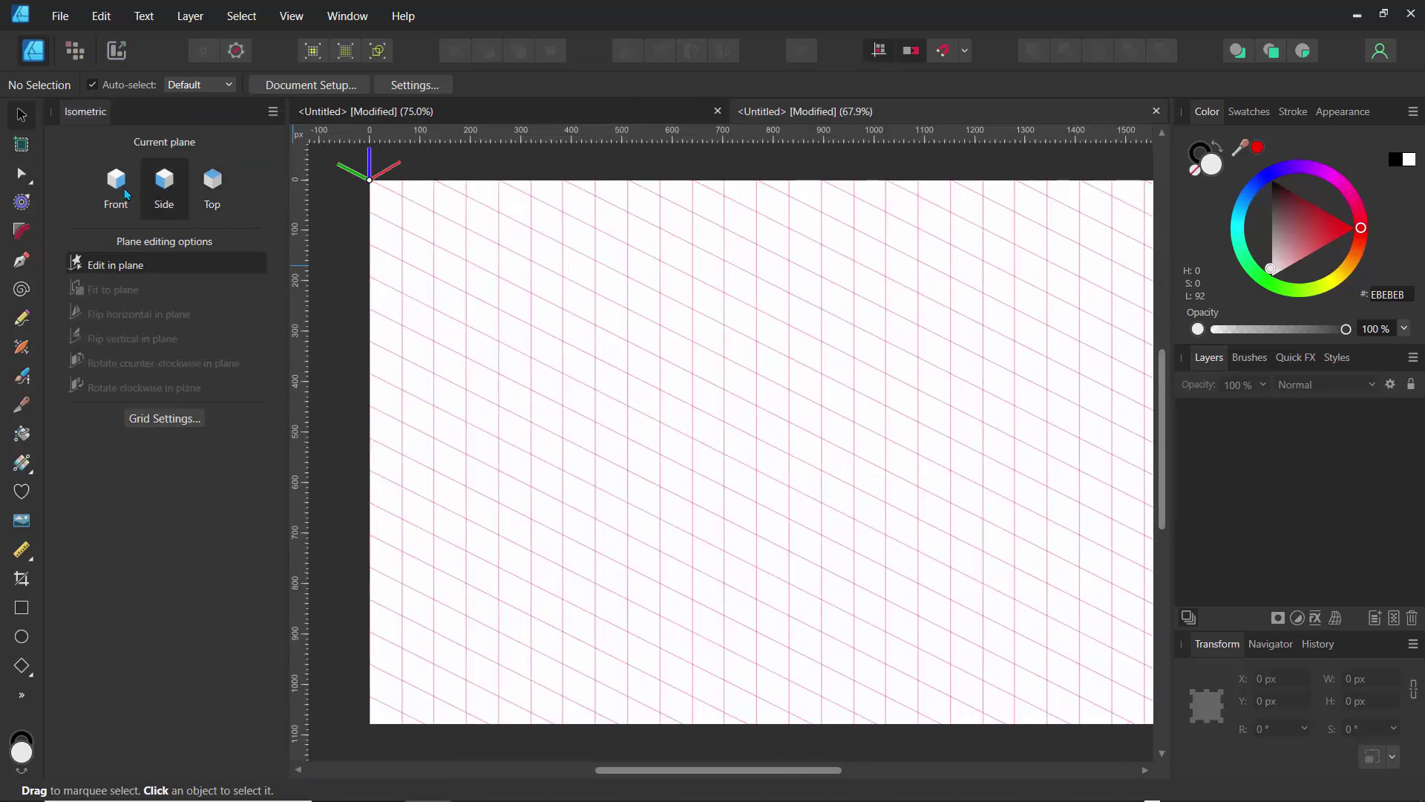
click(119, 190)
click(208, 195)
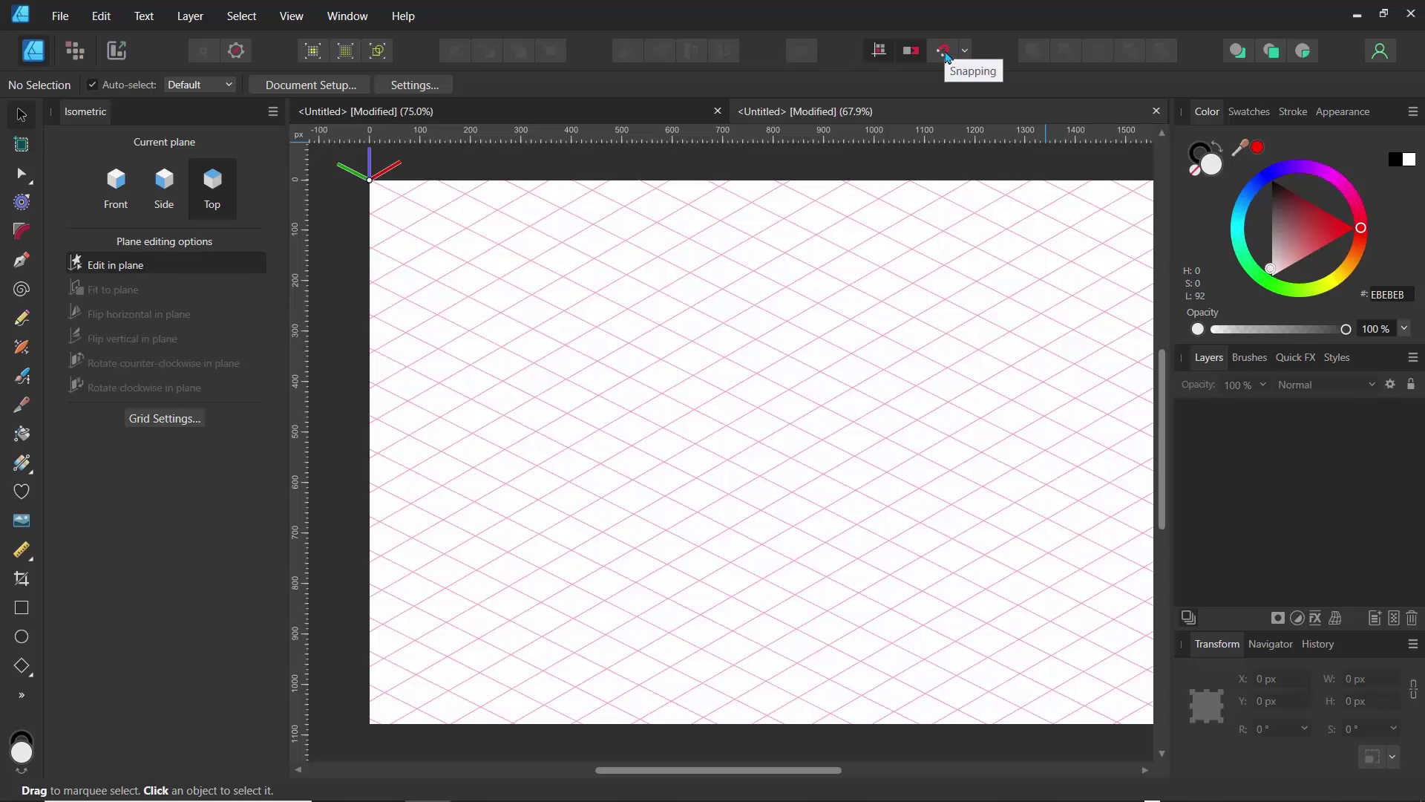
- Examine the available snapping options
click(965, 52)
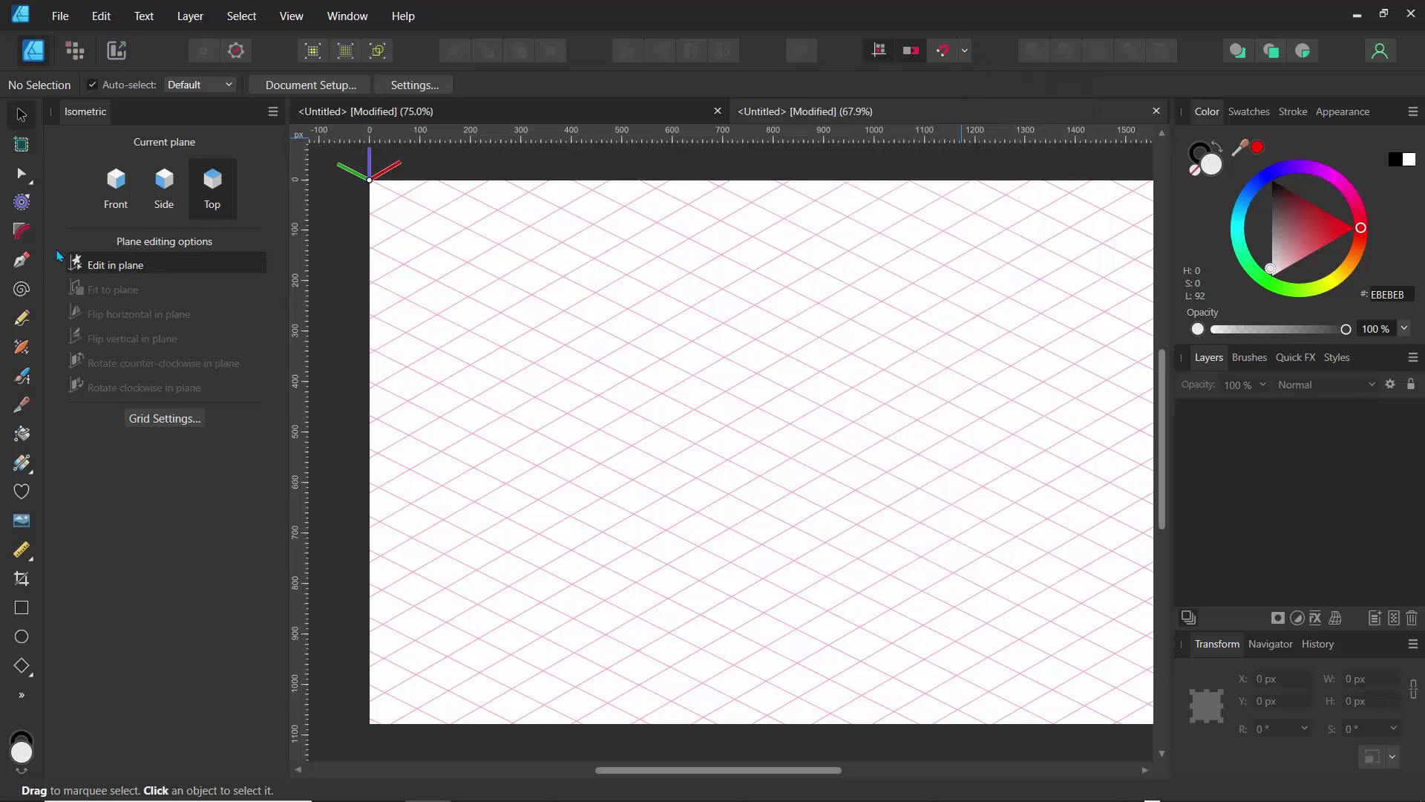
- Draw a closed four-cornered rhombus with the Pen tool along the Top plane grid, with corners at about (894, 312), (642, 453) and (900, 581) px
click(29, 271)
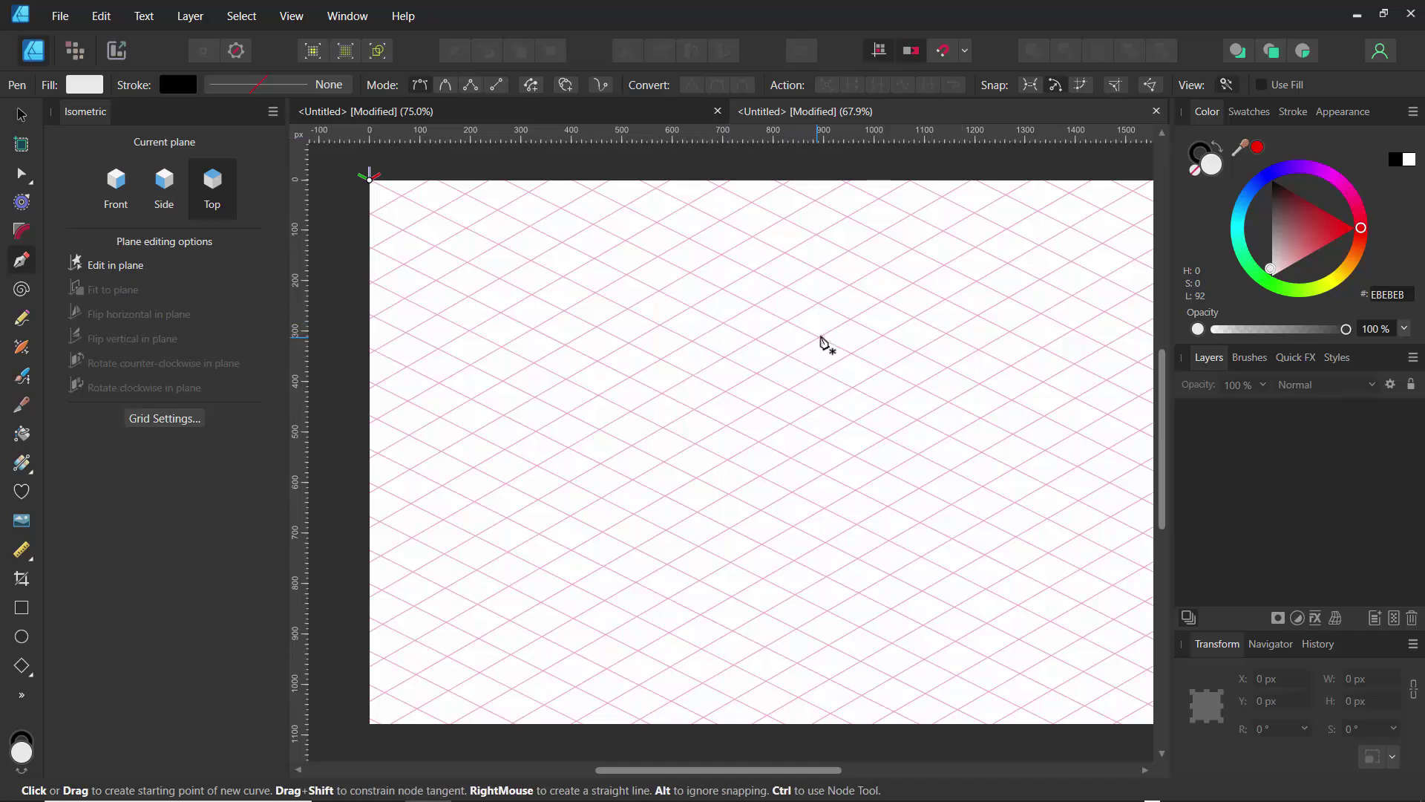
click(821, 337)
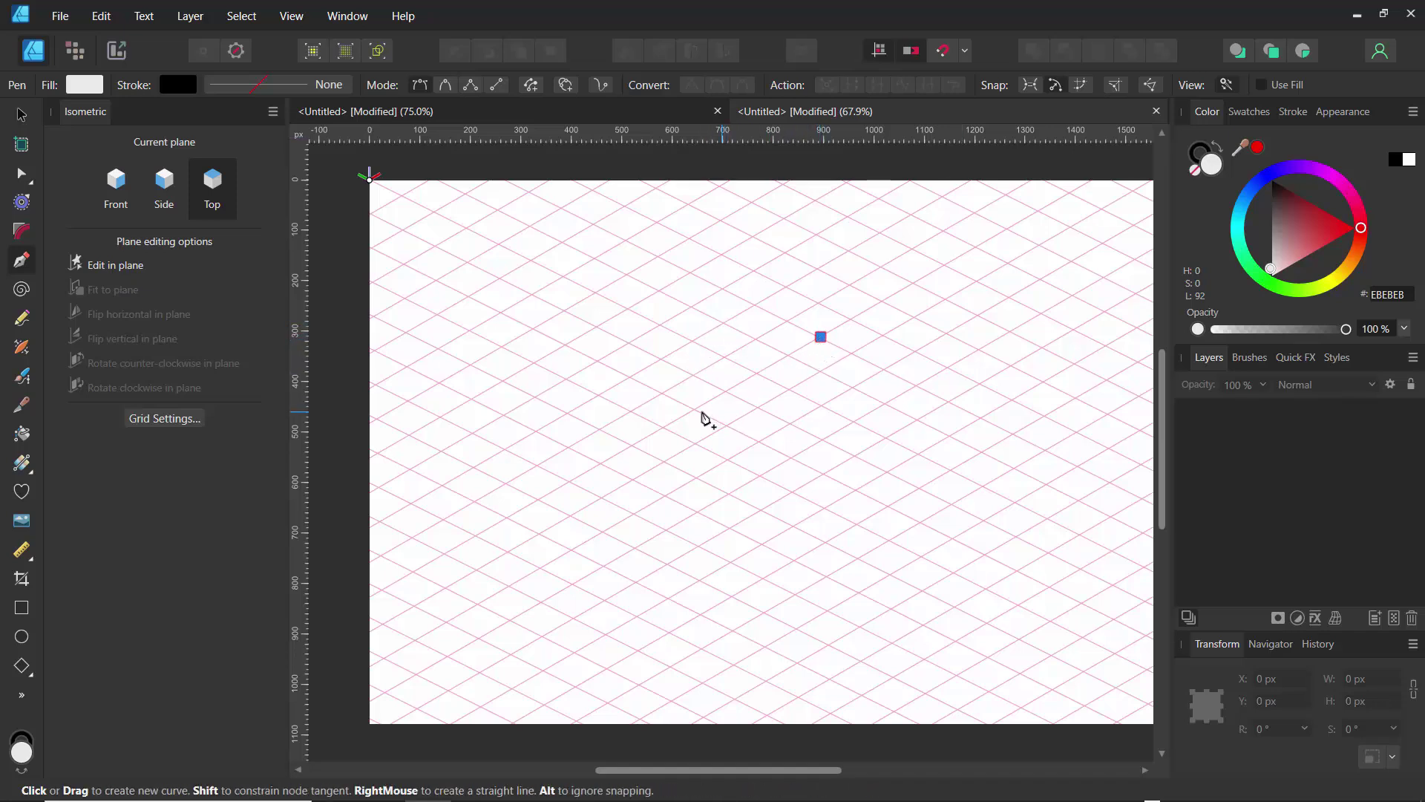
click(693, 407)
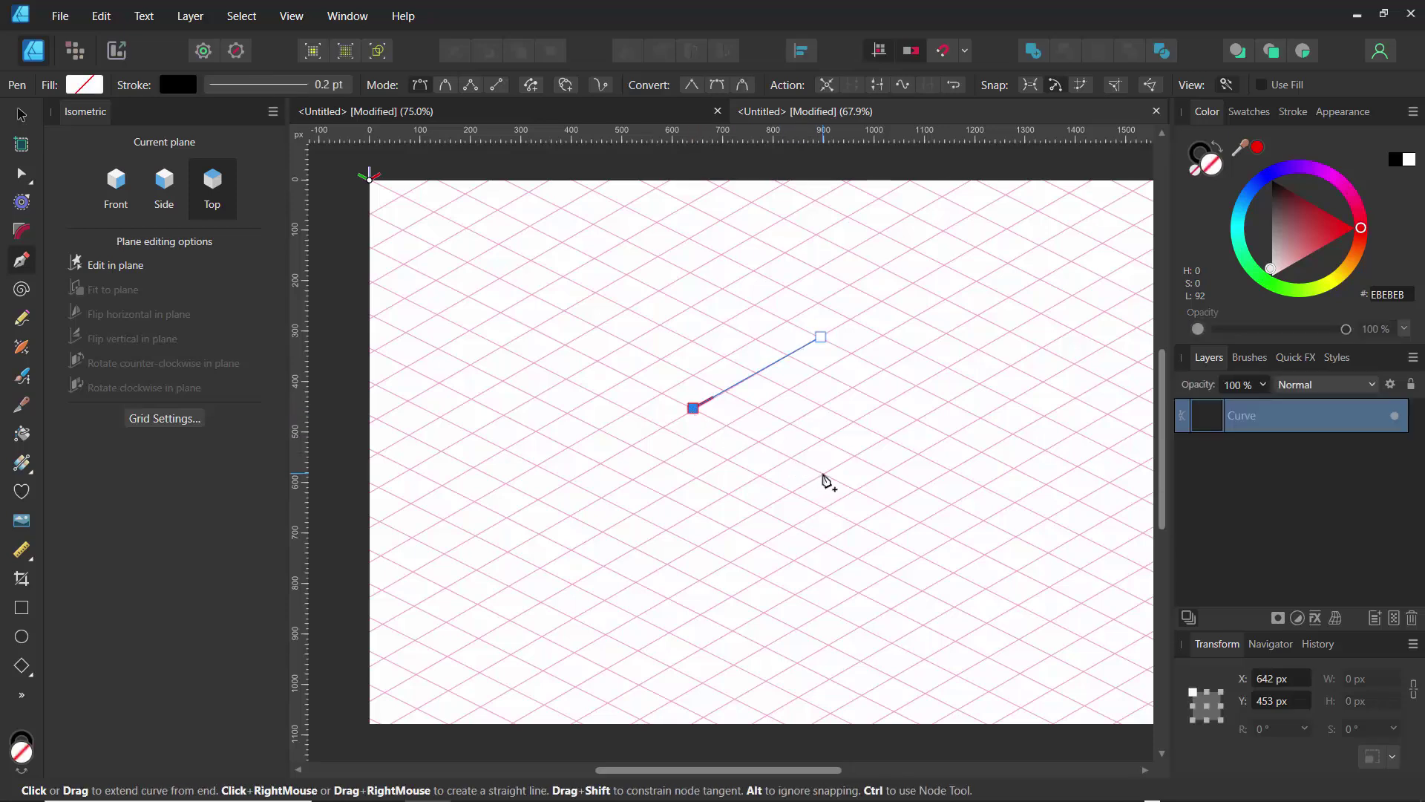
click(823, 473)
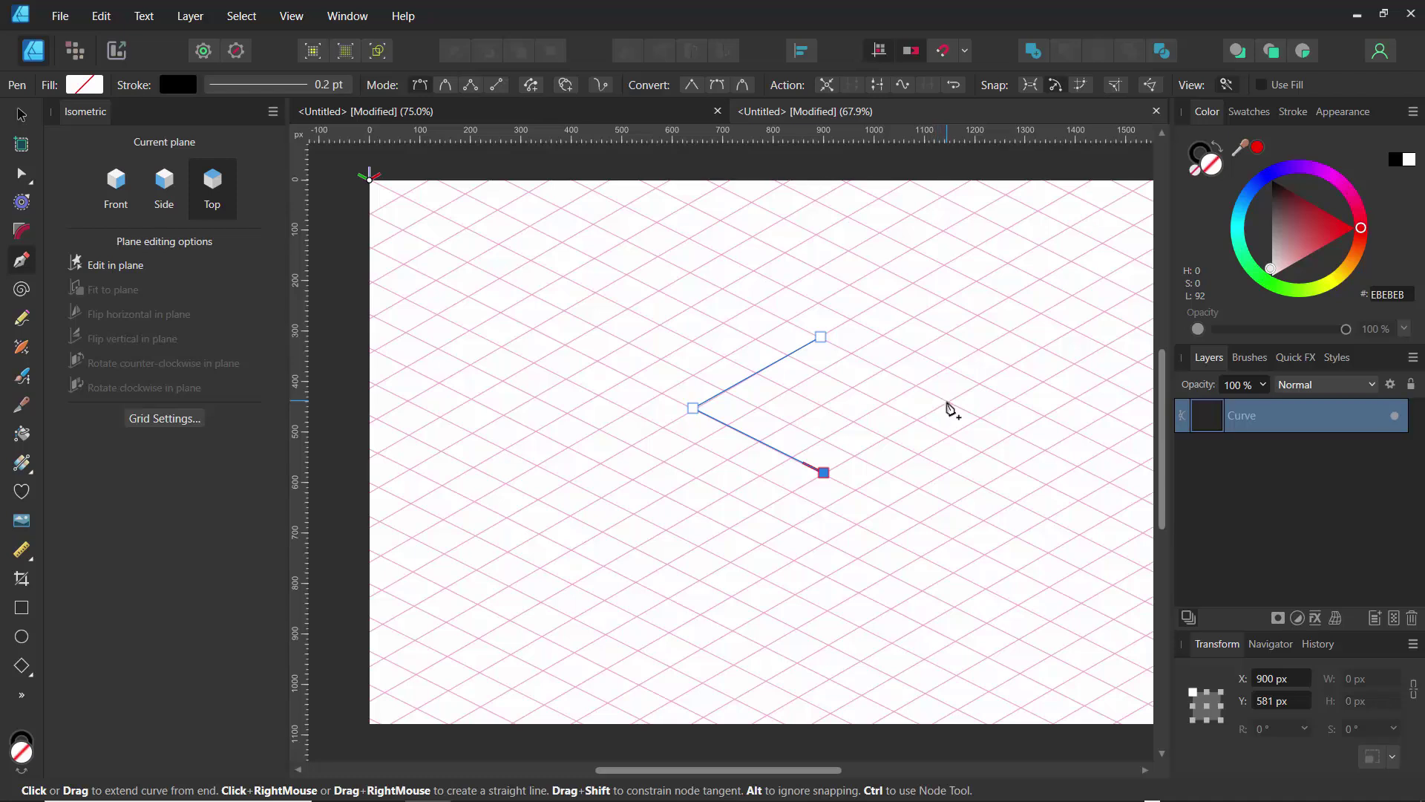
click(947, 399)
click(821, 338)
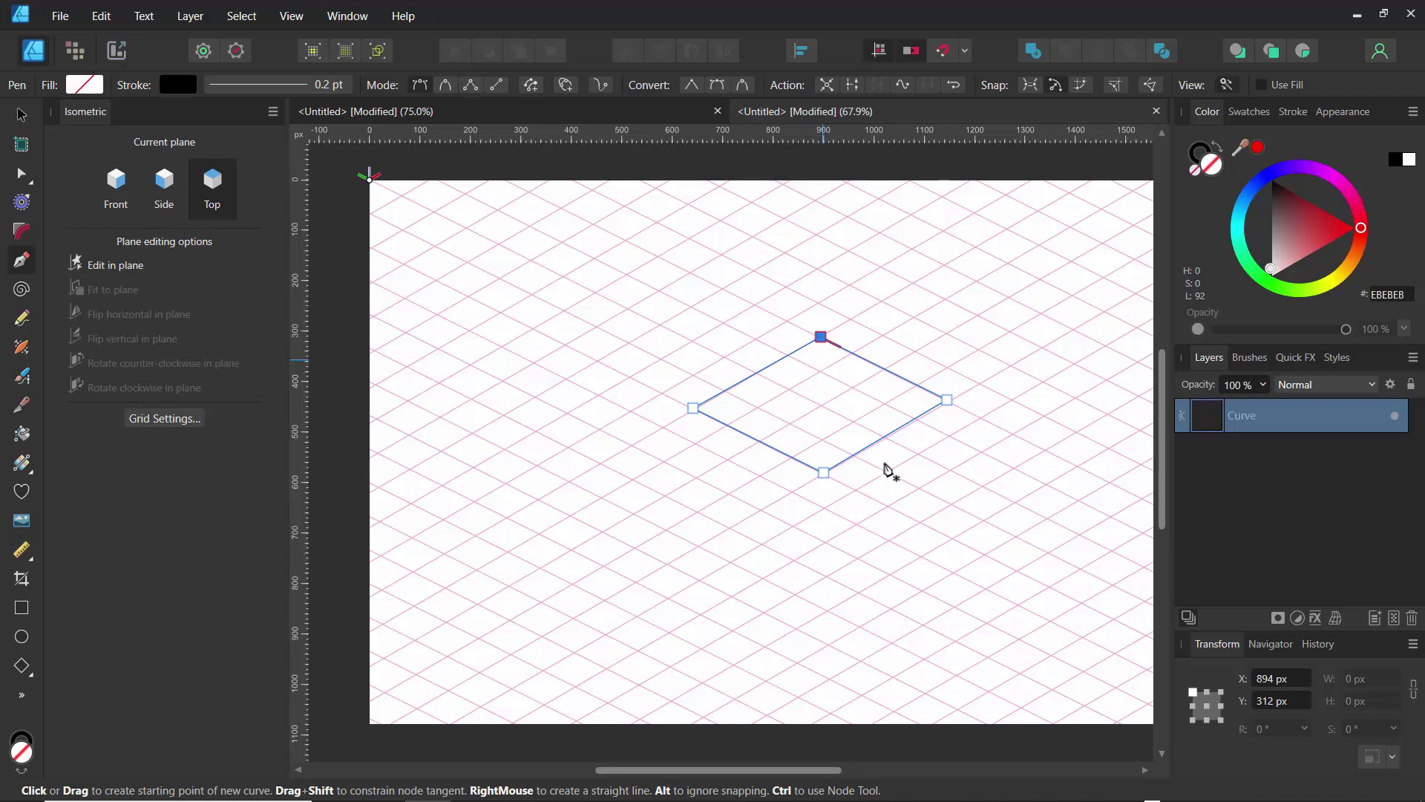
- Fill the rhombus with a medium gray from the Grays swatch palette
click(1242, 115)
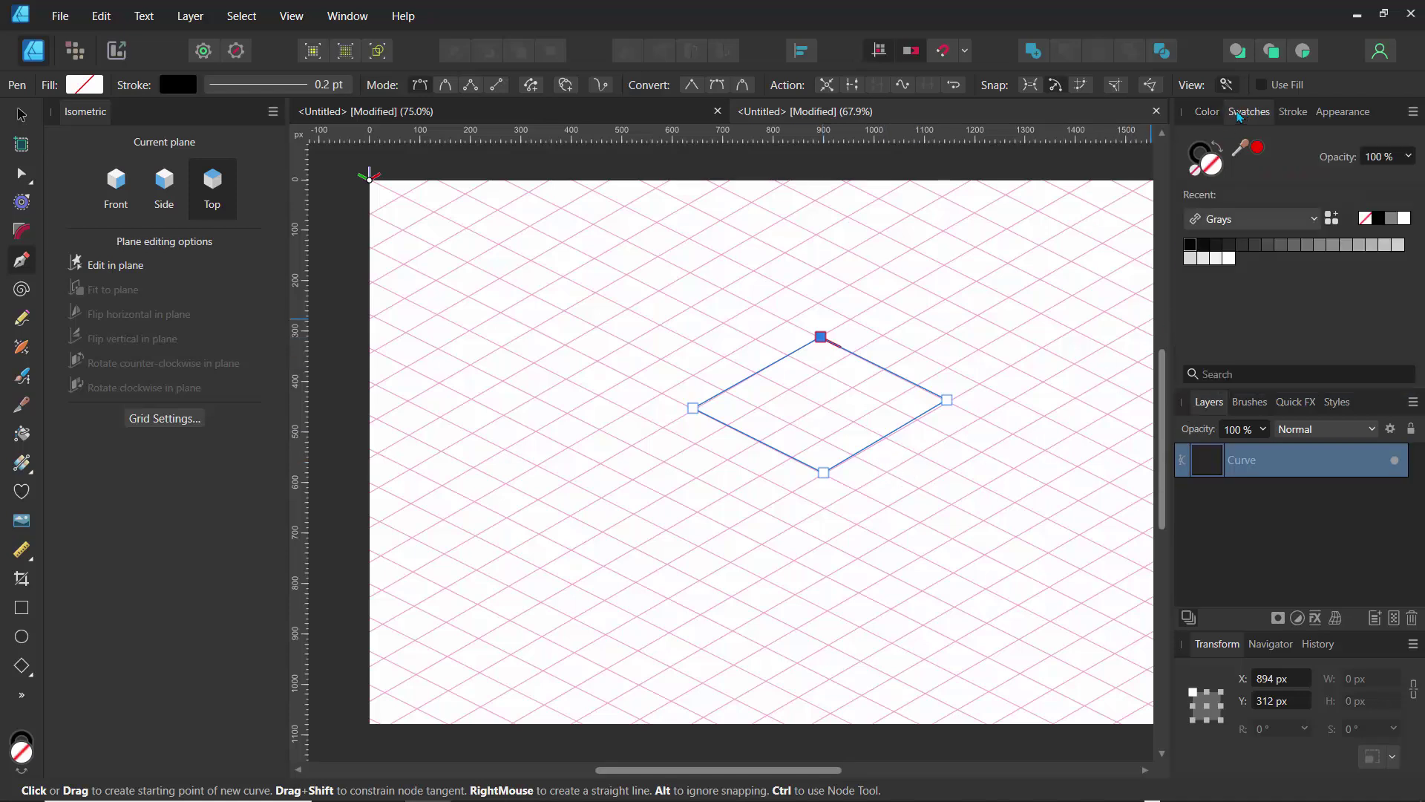
click(1275, 220)
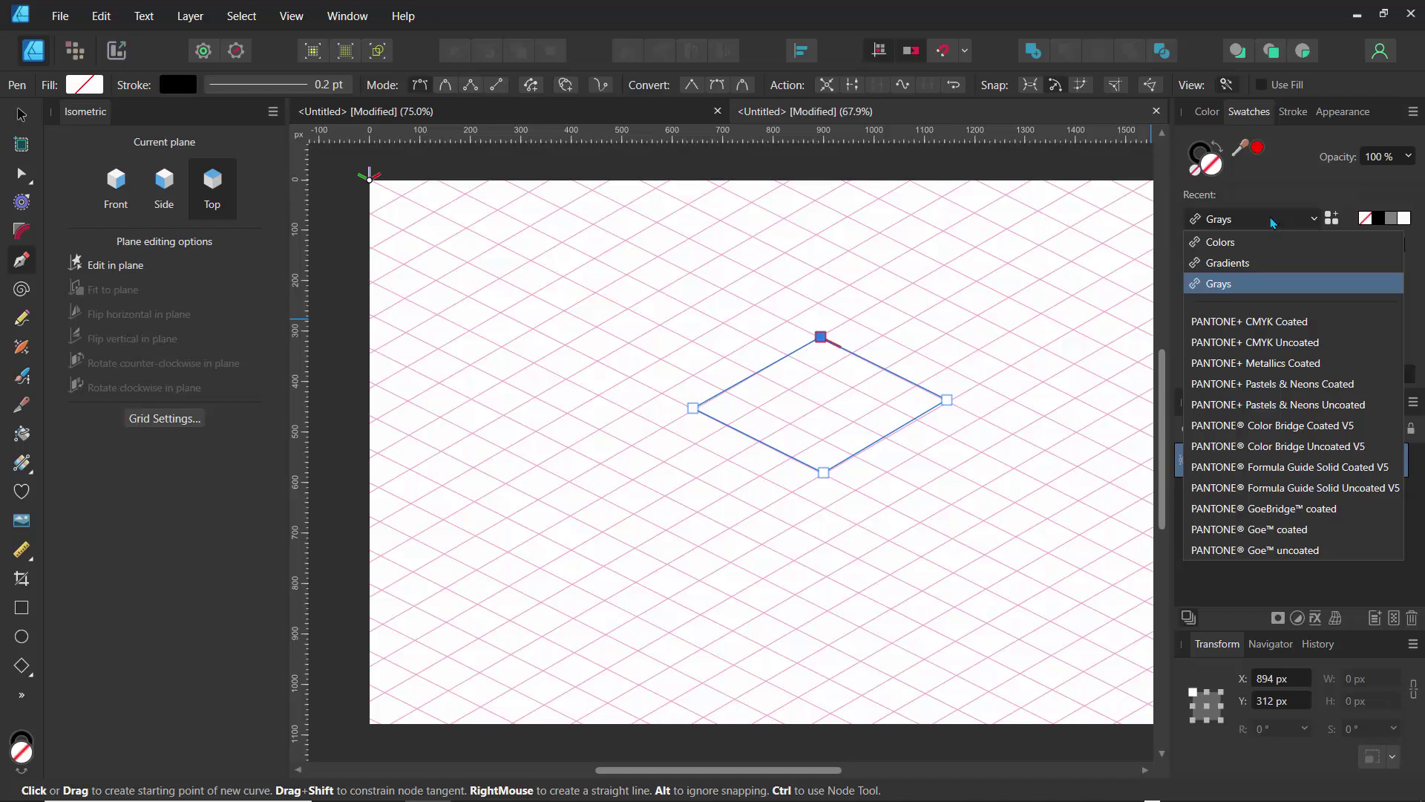
click(1253, 245)
click(1255, 219)
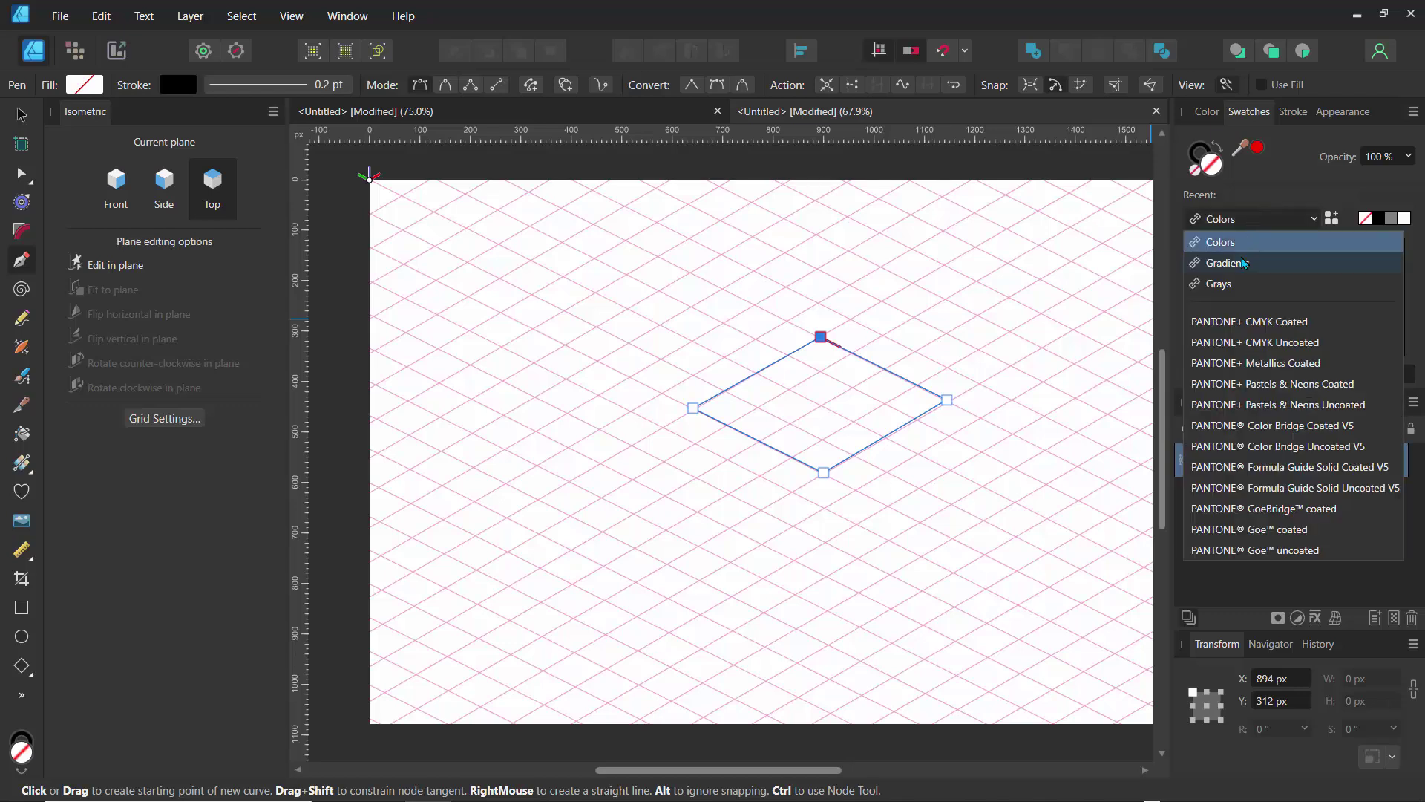
click(1229, 285)
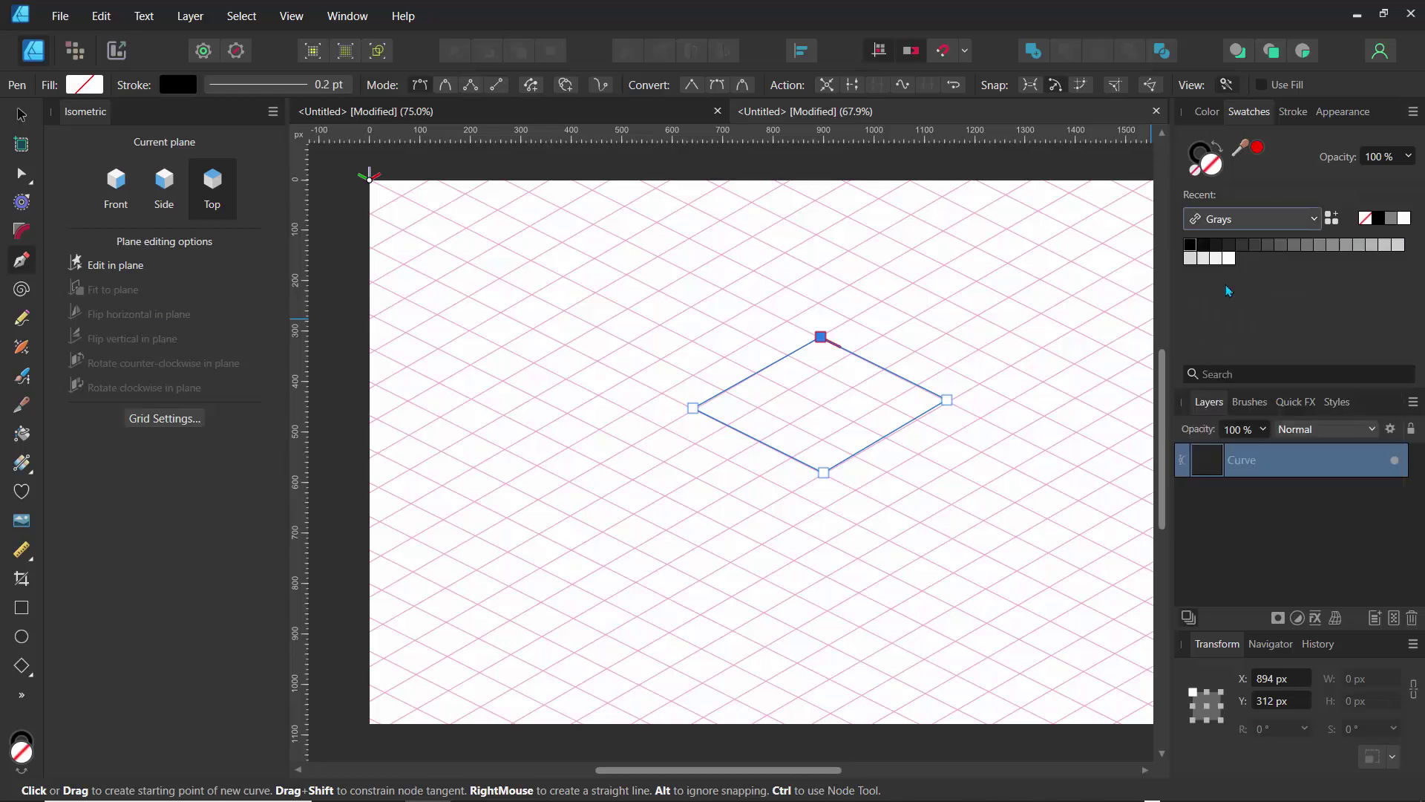
click(1266, 245)
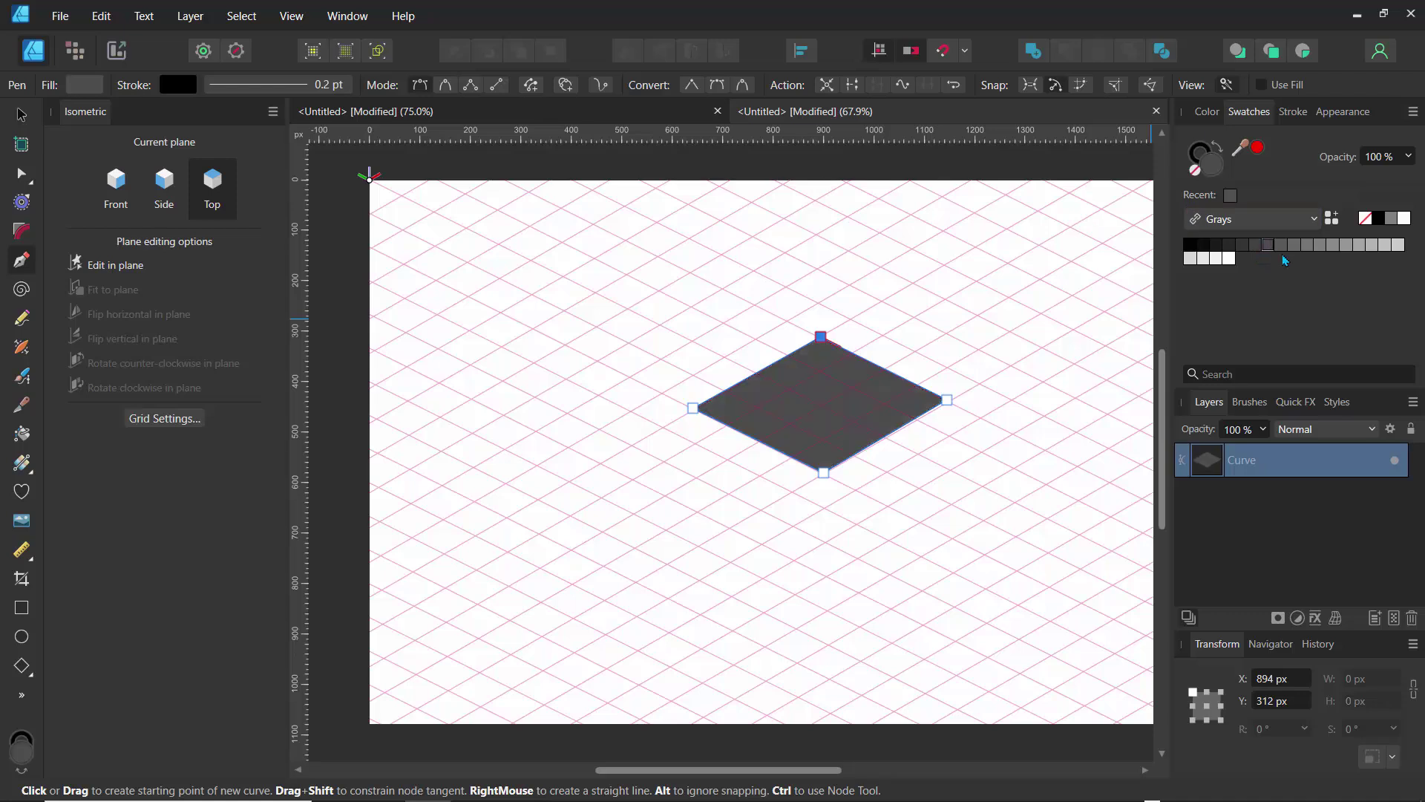
click(1346, 248)
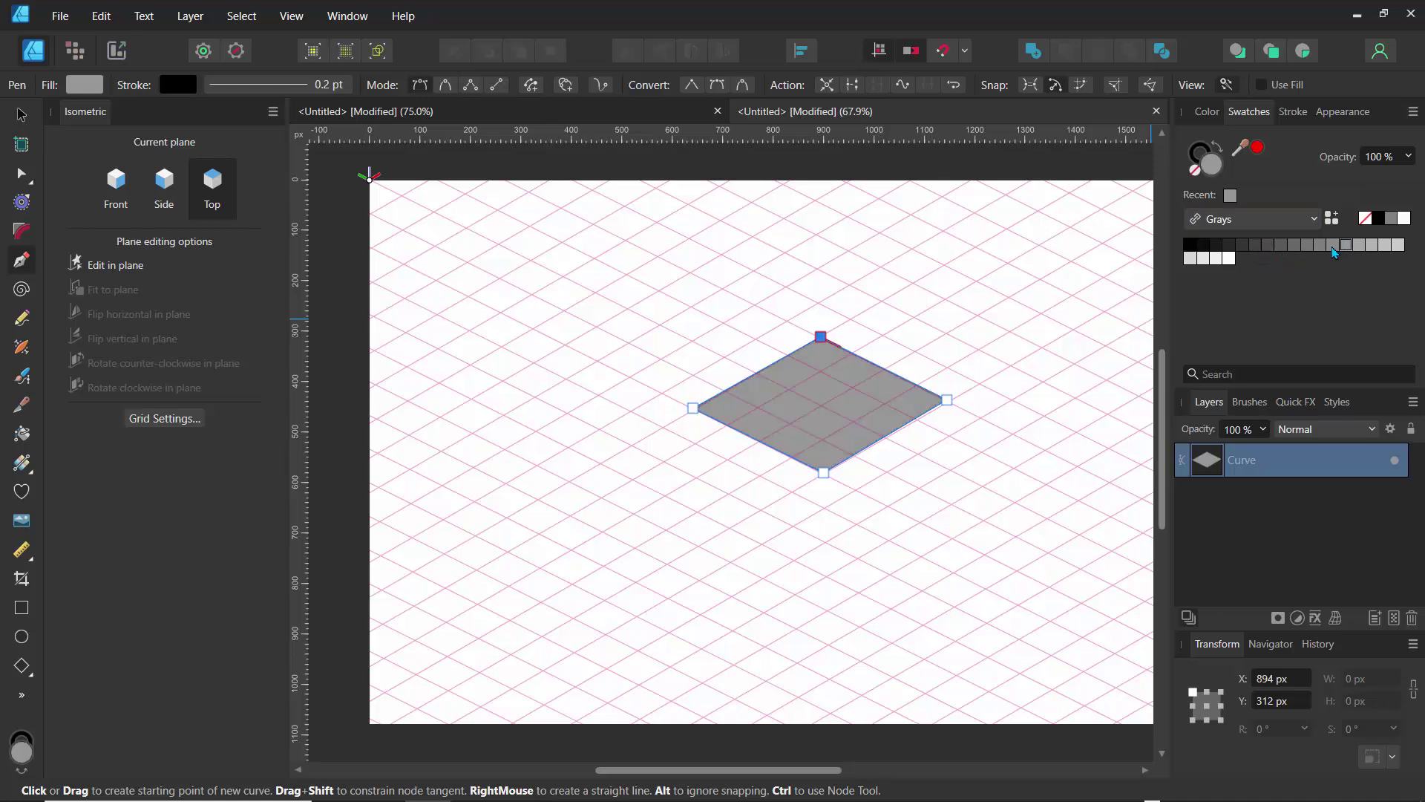
click(1334, 248)
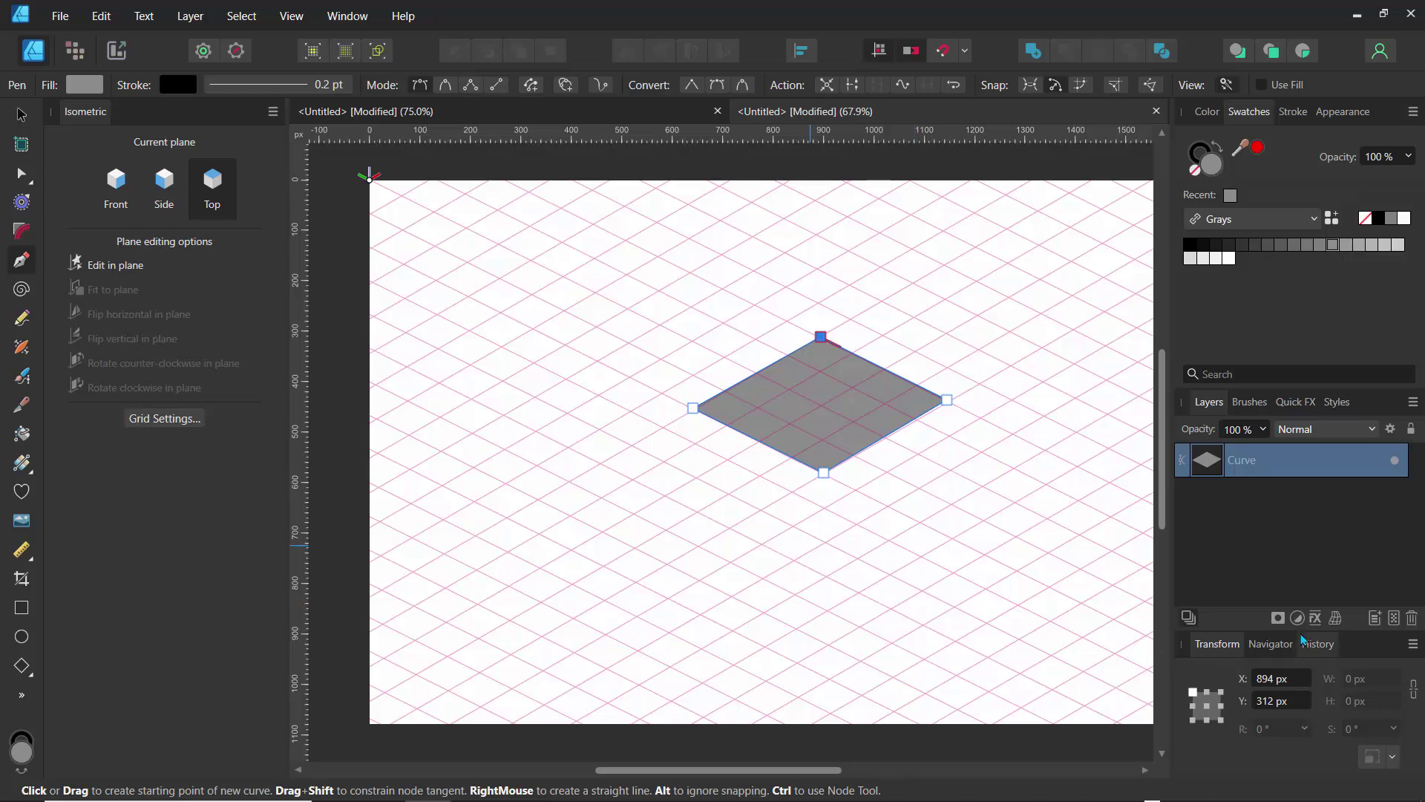
- Move the rhombus's right corner node slightly down and outward with the Node tool so its edges follow the isometric grid
key(w)
click(1274, 645)
drag(1252, 608, 1280, 618)
click(1303, 692)
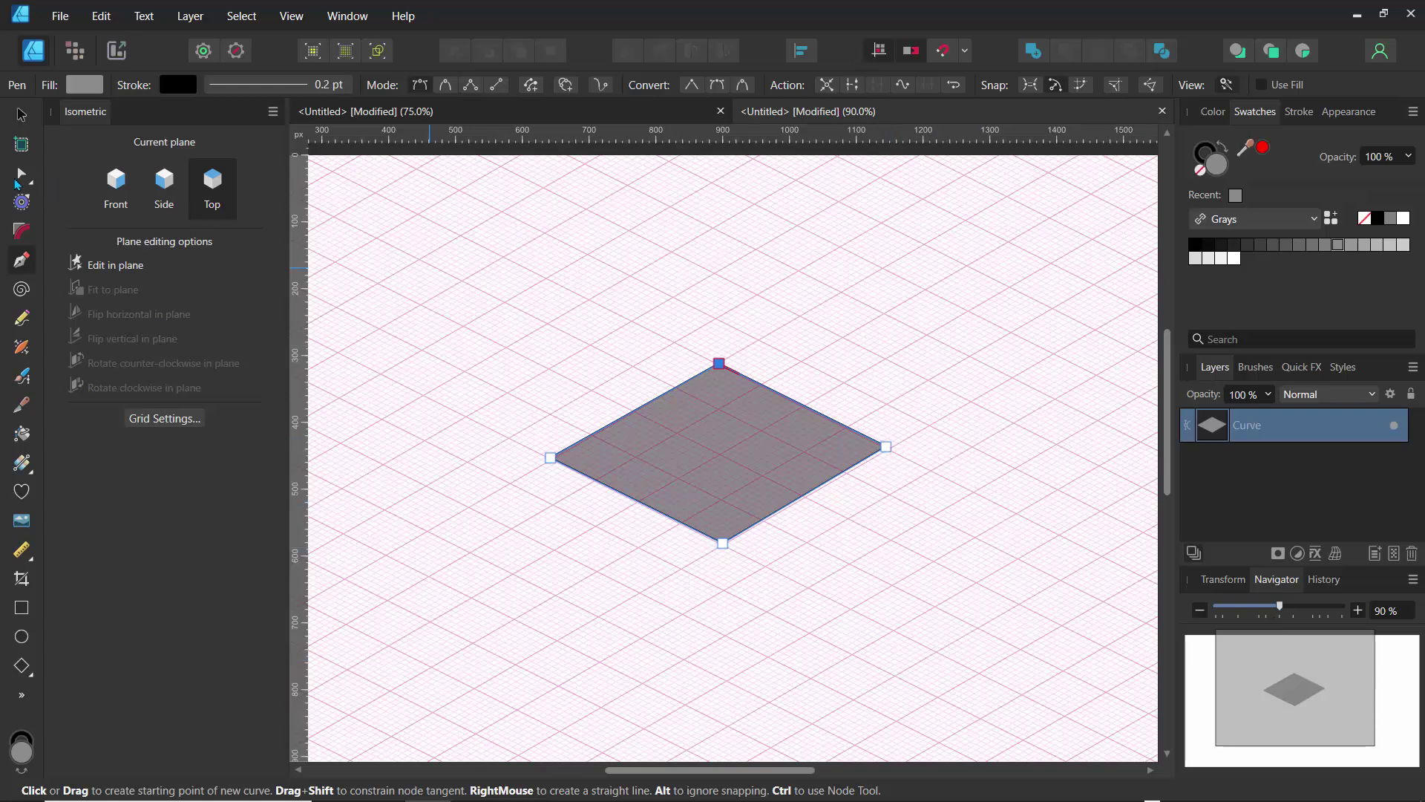
click(21, 174)
mouse_move(884, 443)
mouse_down()
mouse_move(894, 464)
mouse_move(890, 448)
mouse_up()
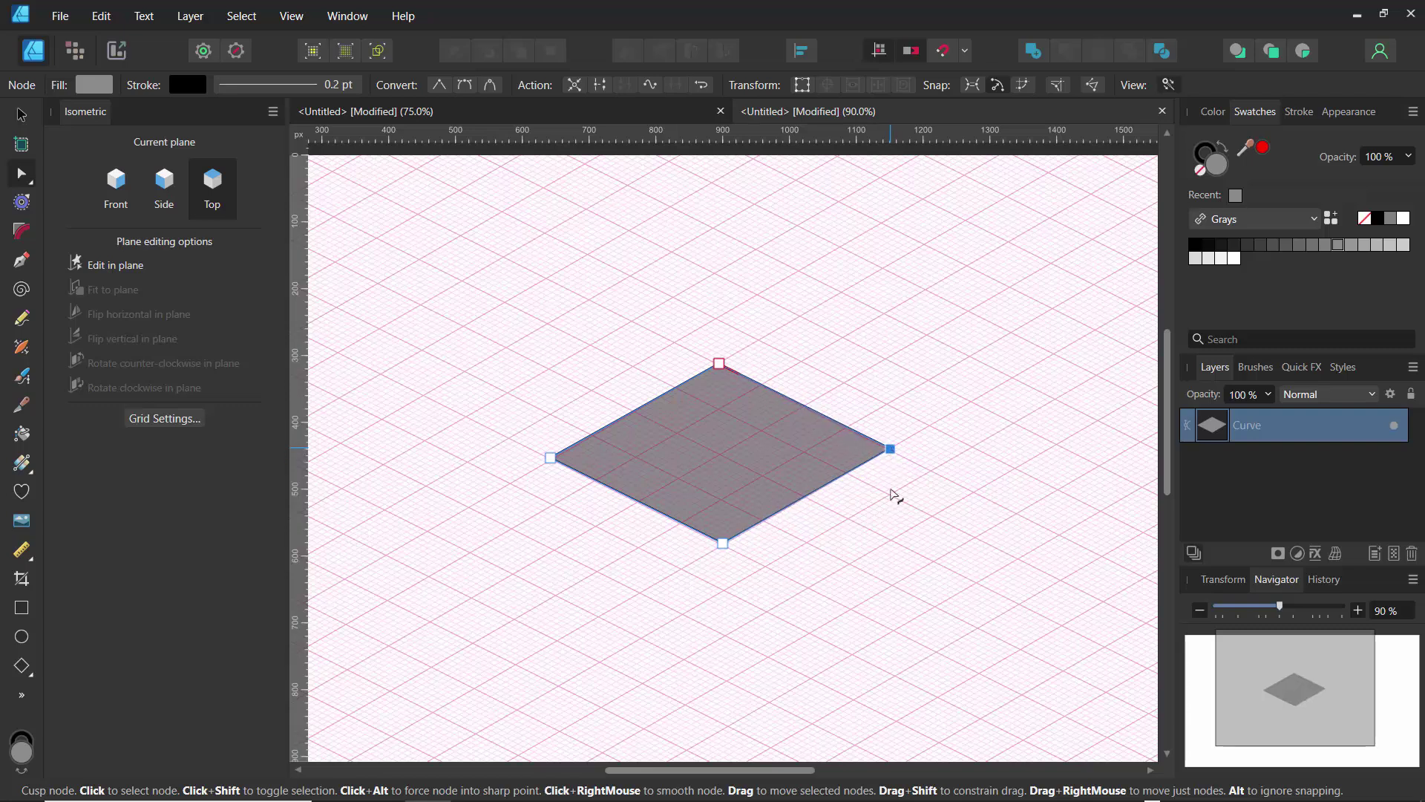
- Enable snapping and deselect the rhombus
click(966, 52)
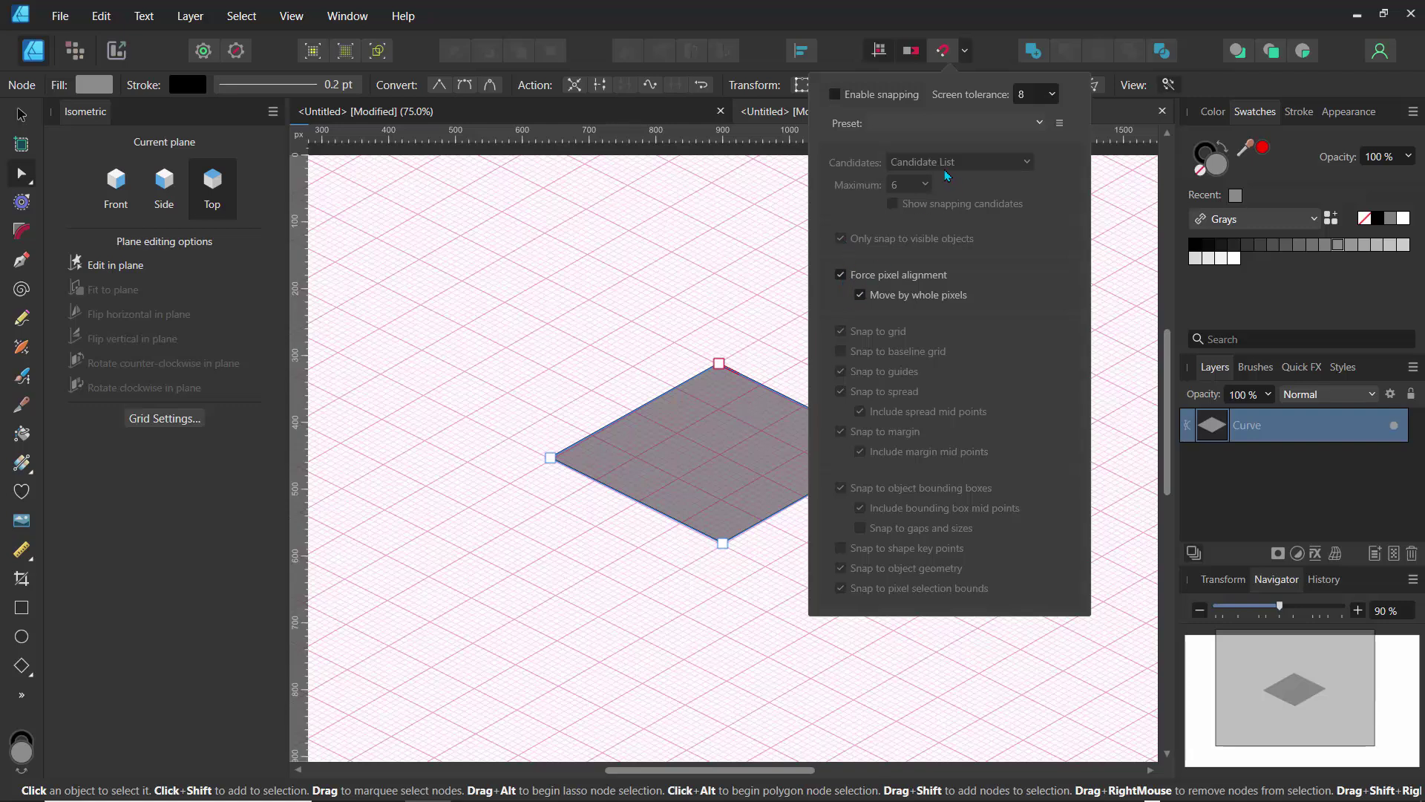
click(835, 94)
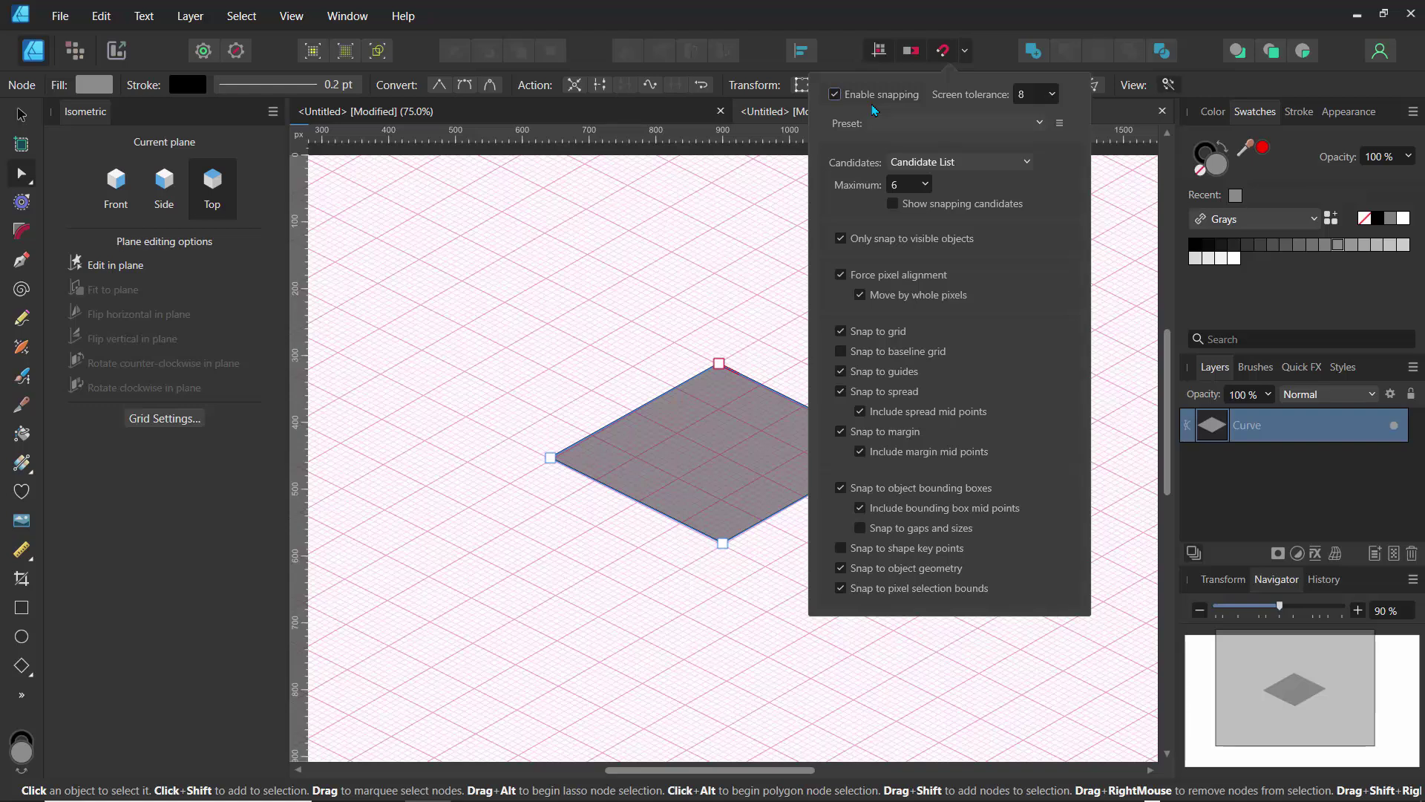
click(533, 410)
click(541, 414)
- Draw a closed, notched eight-cornered shape below the rhombus with the Pen tool, snapping each corner to the Top plane grid
key(p)
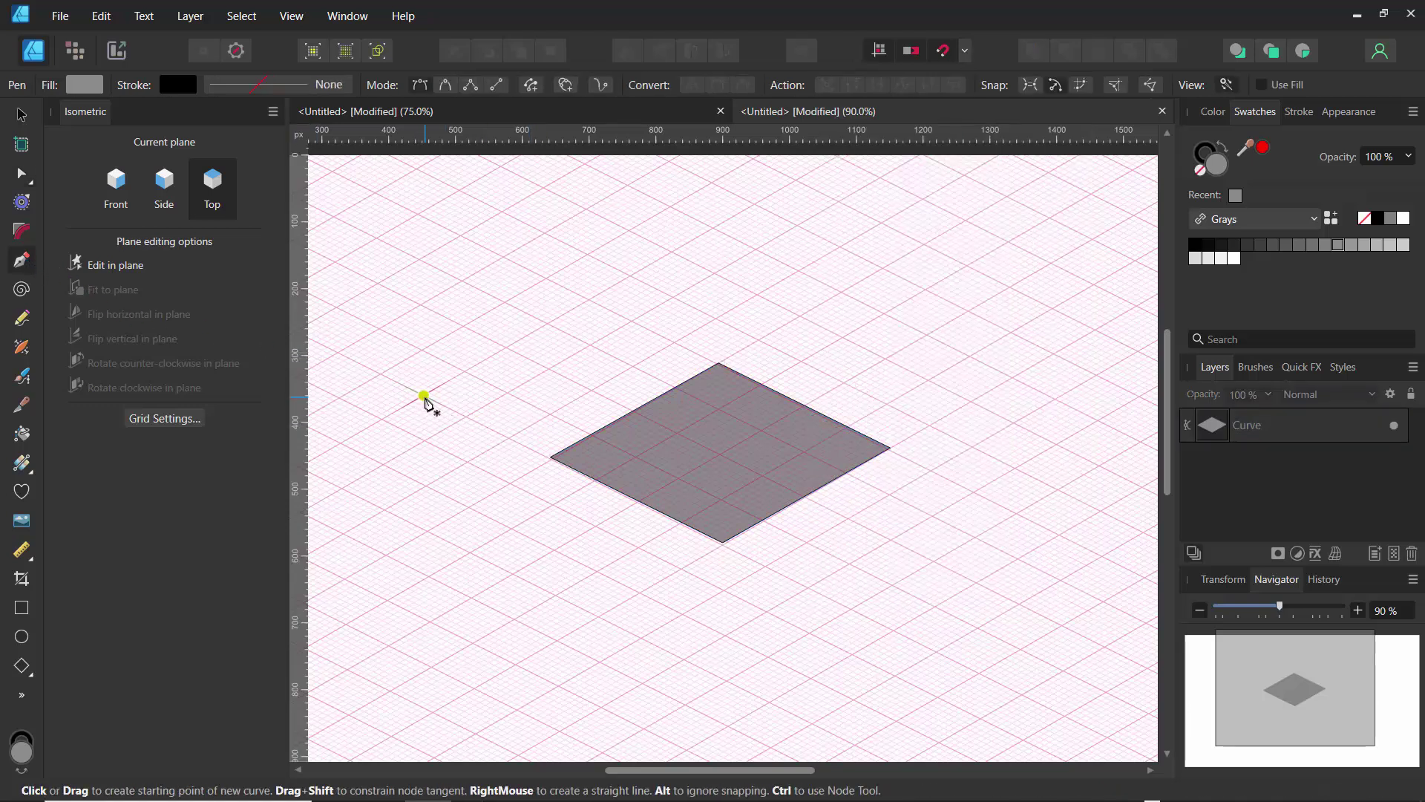
drag(1292, 609, 1307, 609)
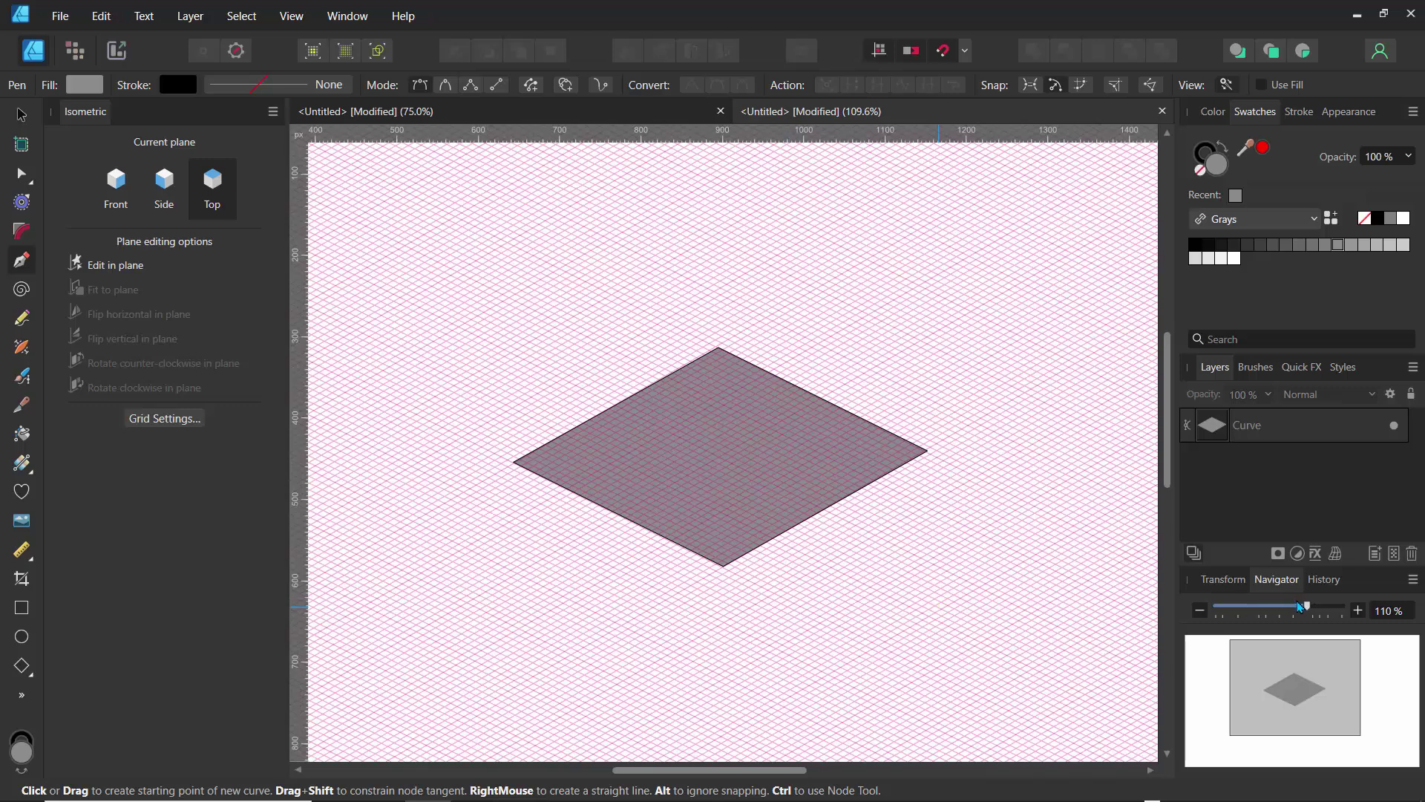
drag(1307, 607, 1270, 616)
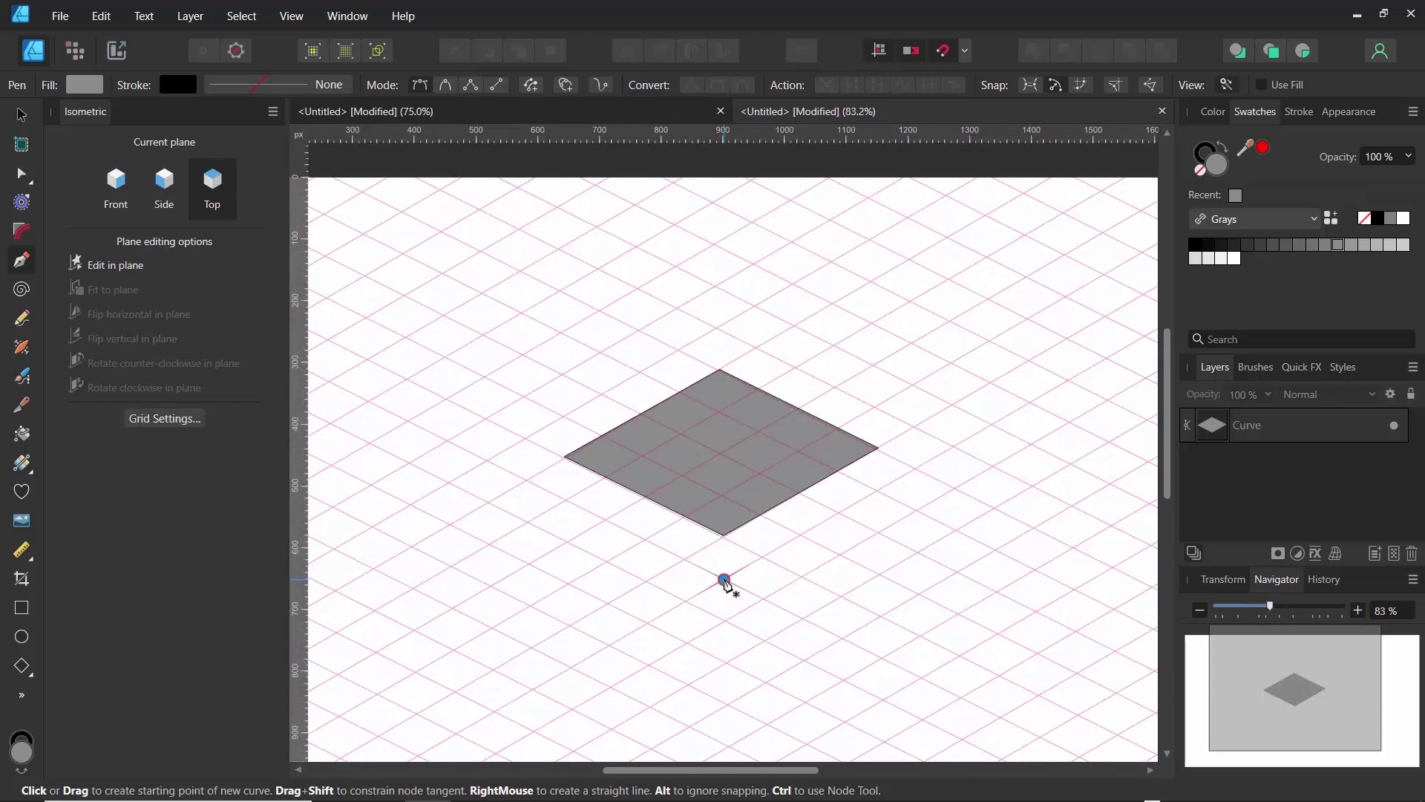
click(725, 579)
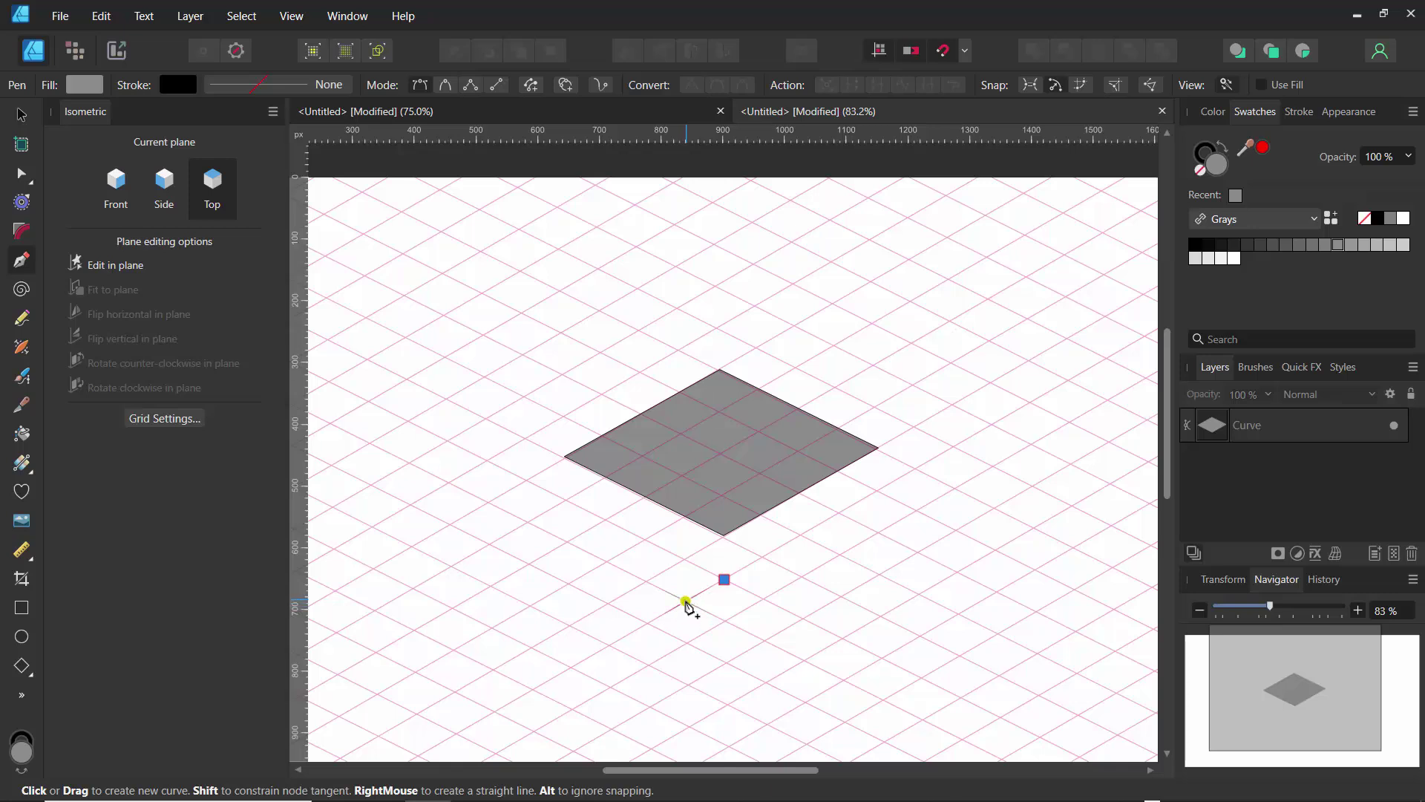
click(685, 600)
click(725, 621)
click(687, 643)
click(726, 662)
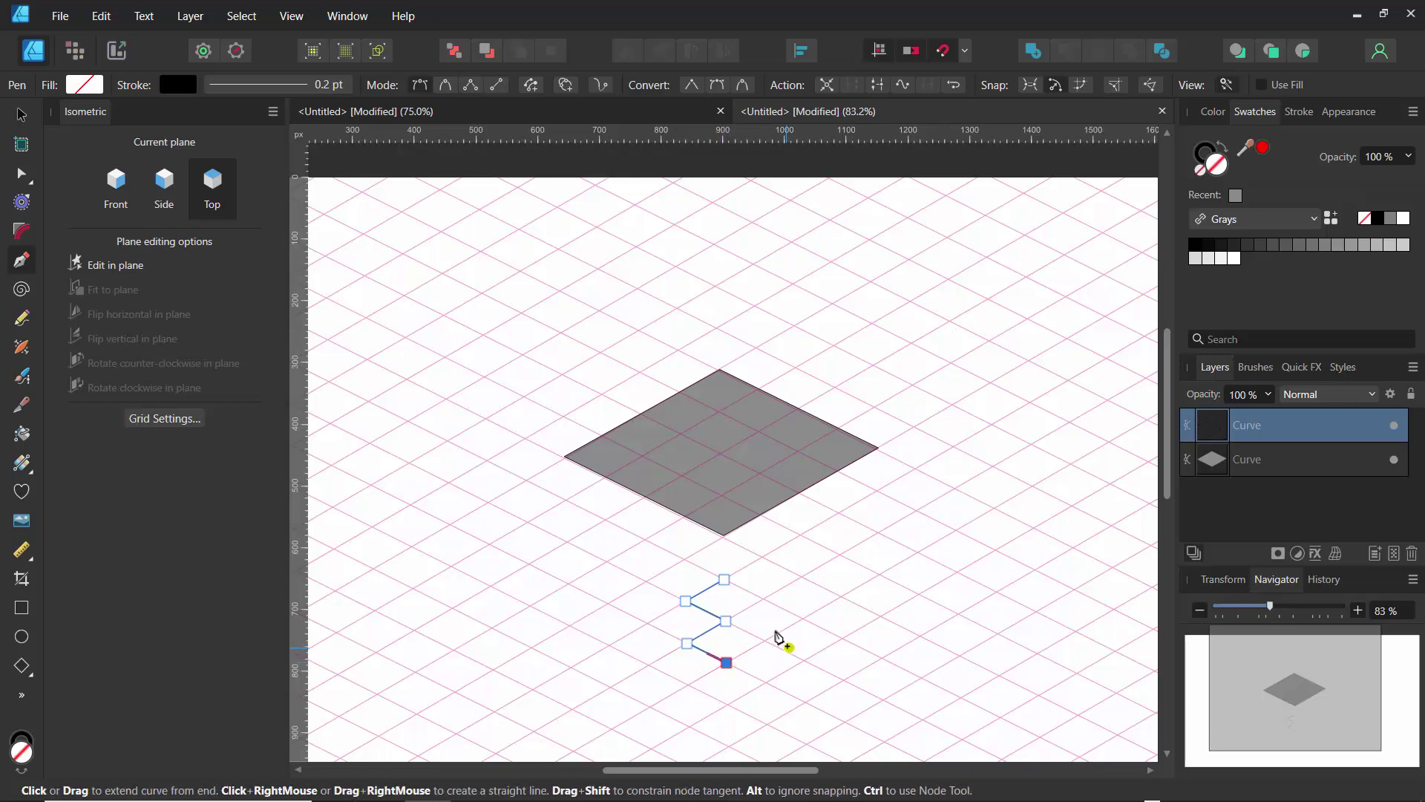
click(765, 639)
click(804, 660)
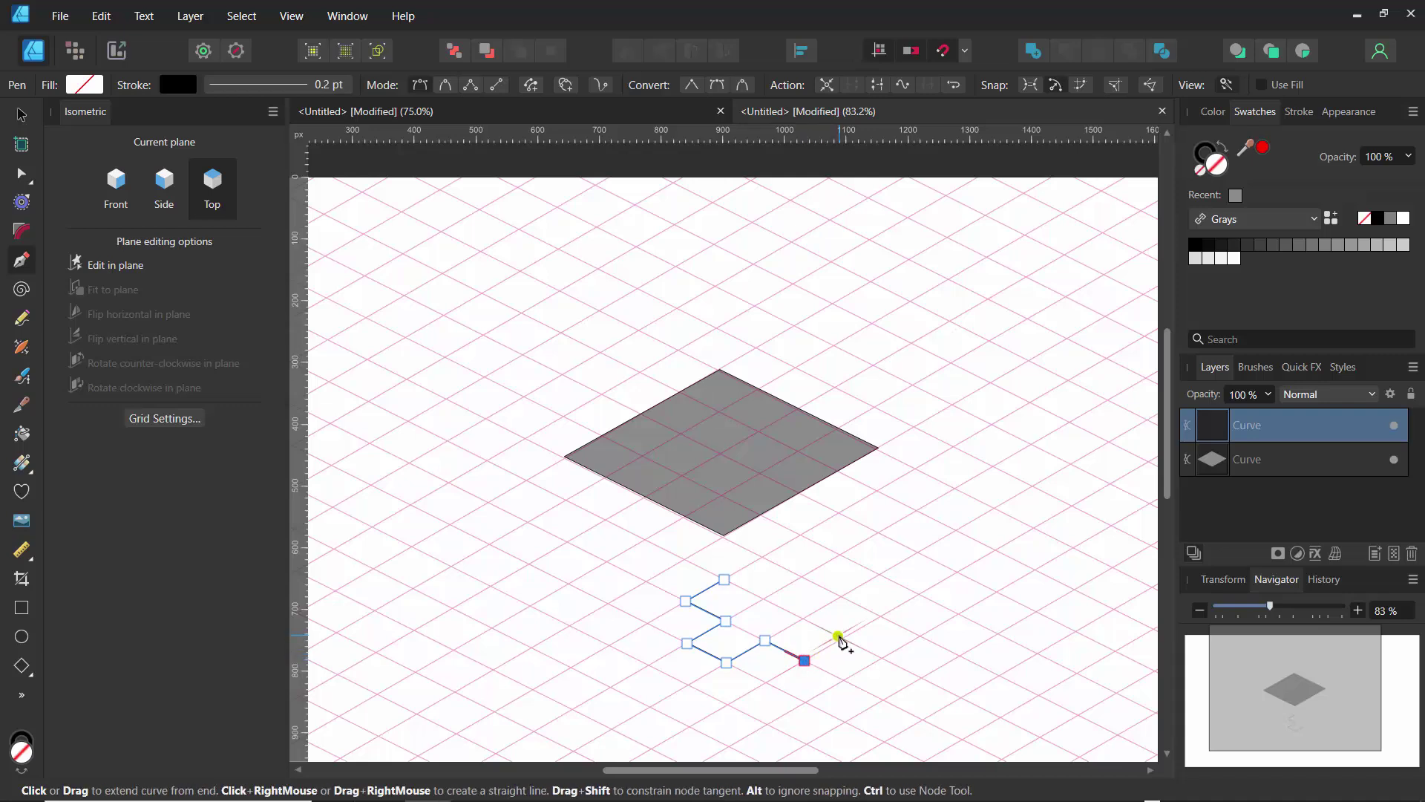
click(837, 636)
click(725, 579)
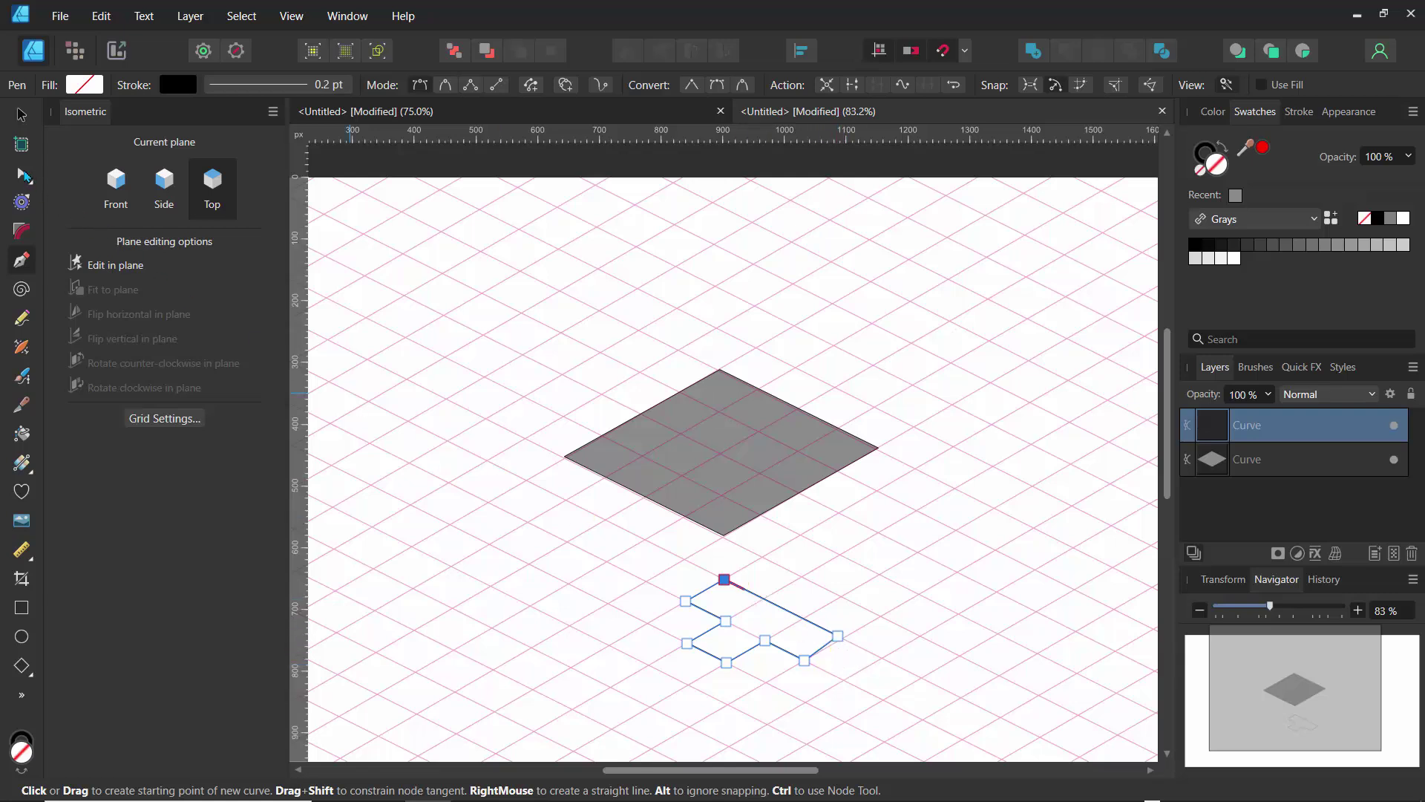
- Nudge the notched shape's right corner node onto the grid, fill the shape with the rhombus's medium gray, and deselect it
click(18, 169)
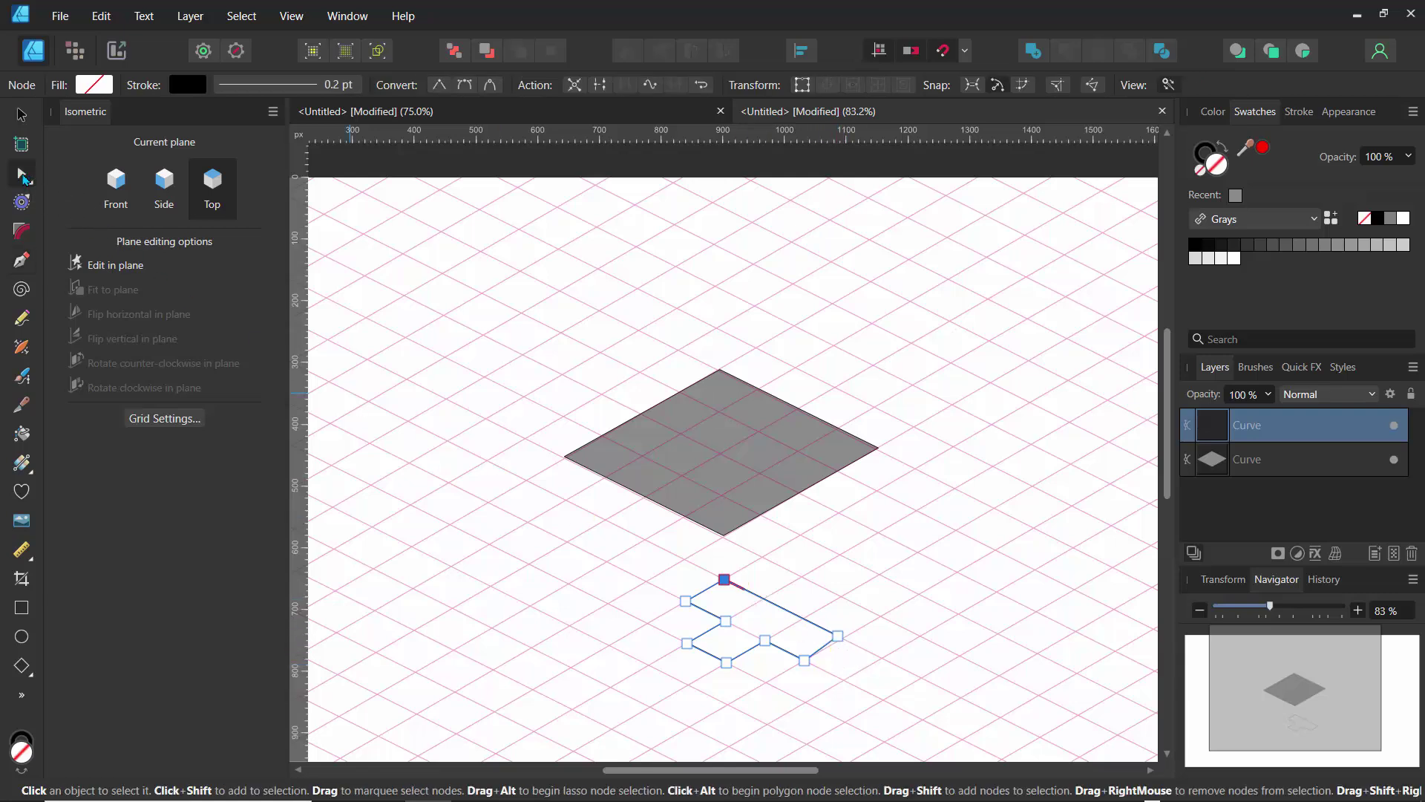
click(841, 638)
click(1340, 247)
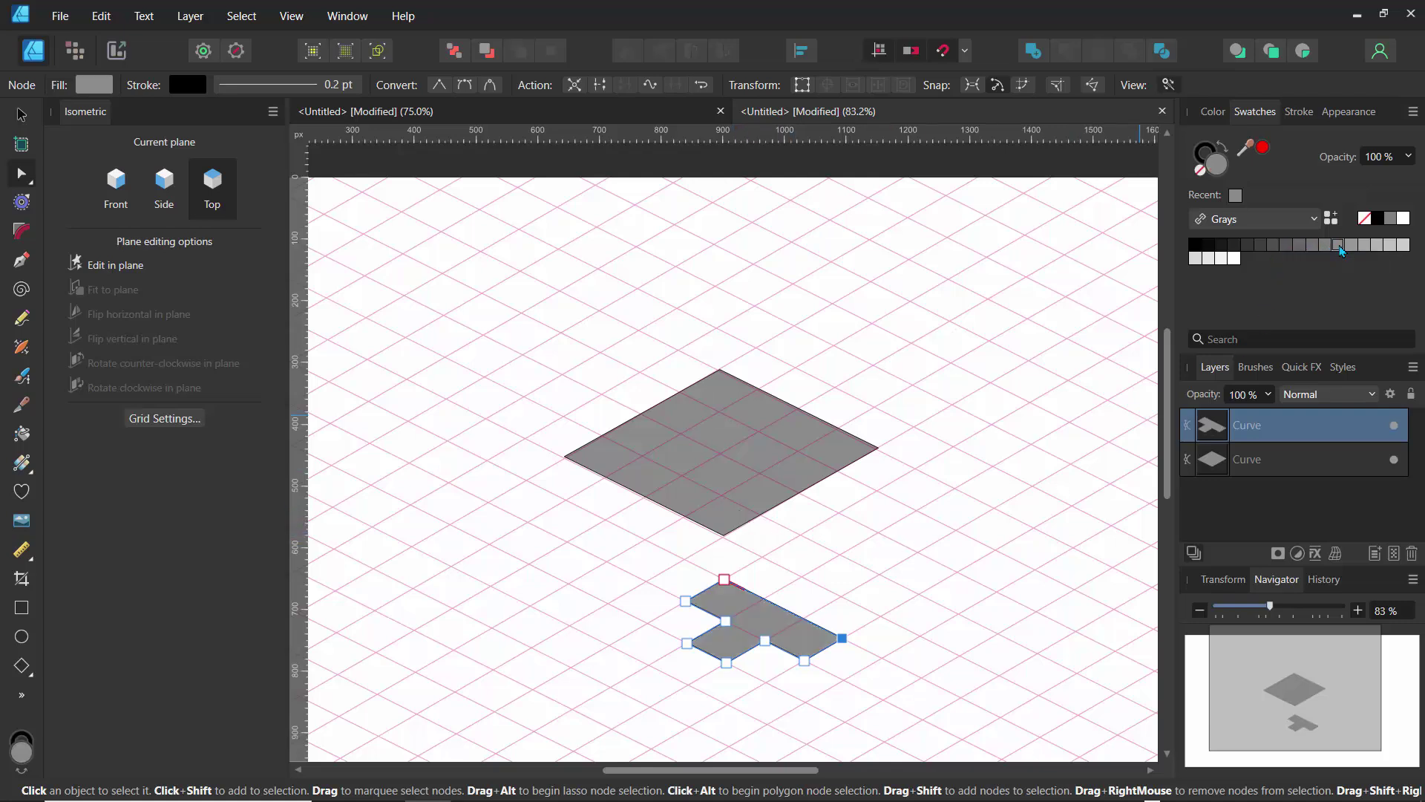
click(711, 568)
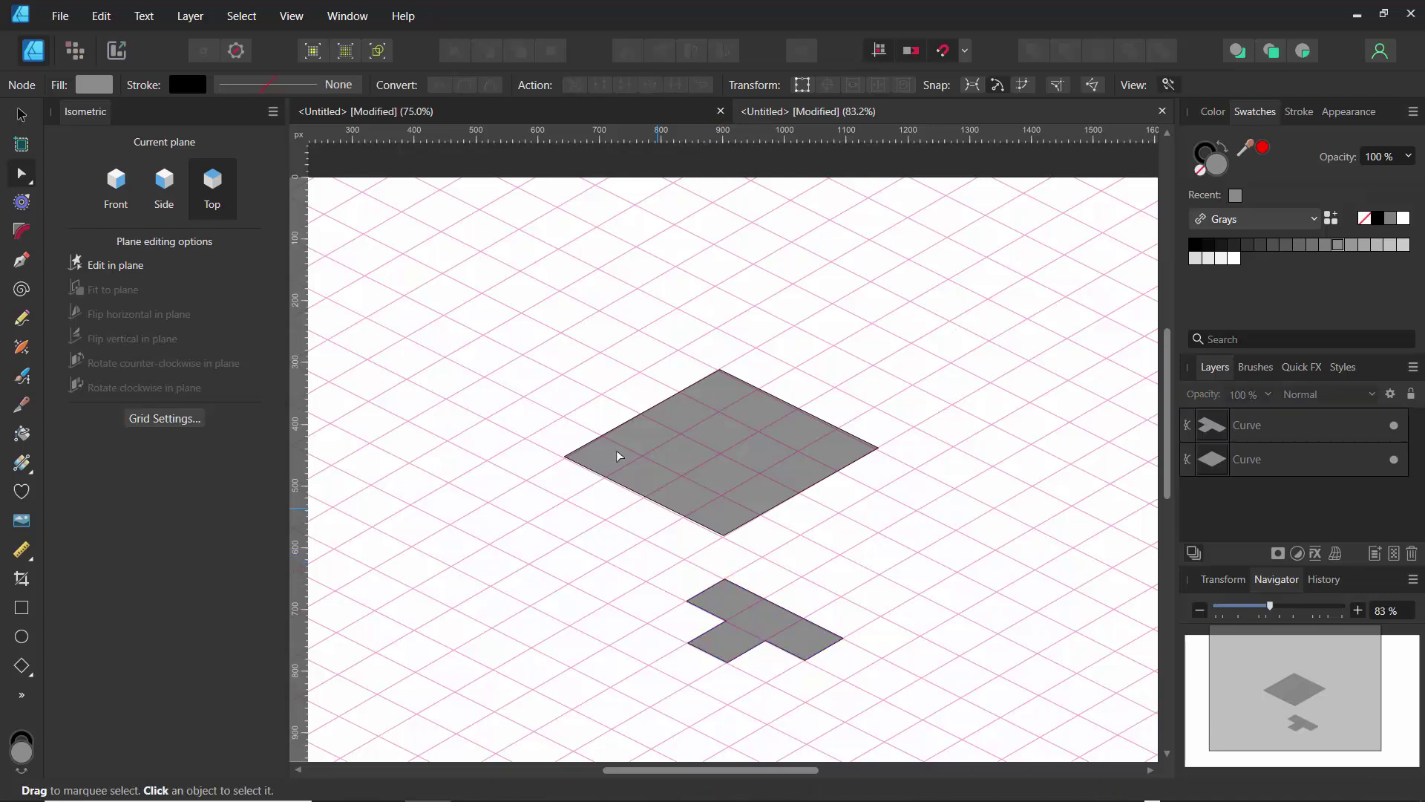
click(661, 447)
click(732, 616)
click(695, 482)
click(744, 624)
click(696, 481)
click(740, 622)
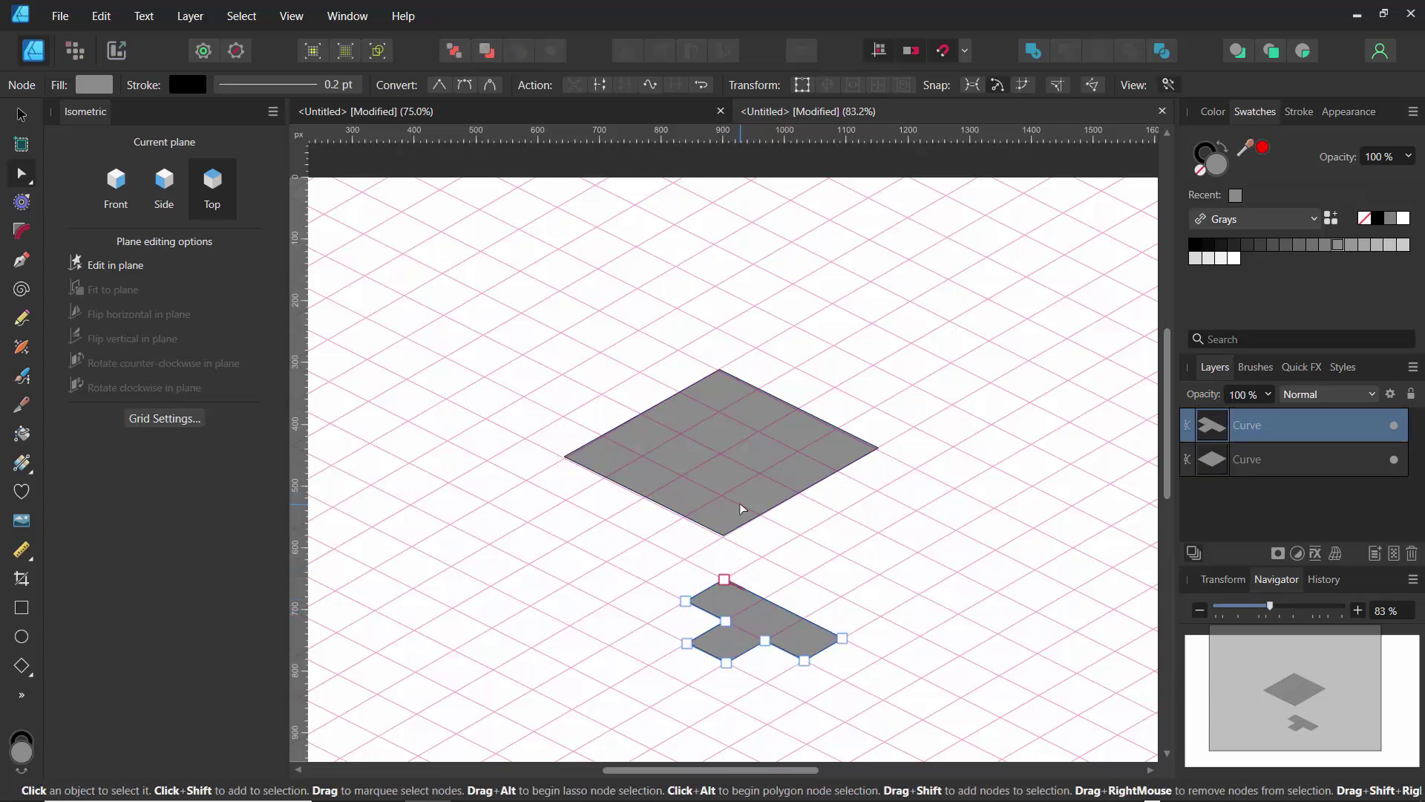
click(756, 432)
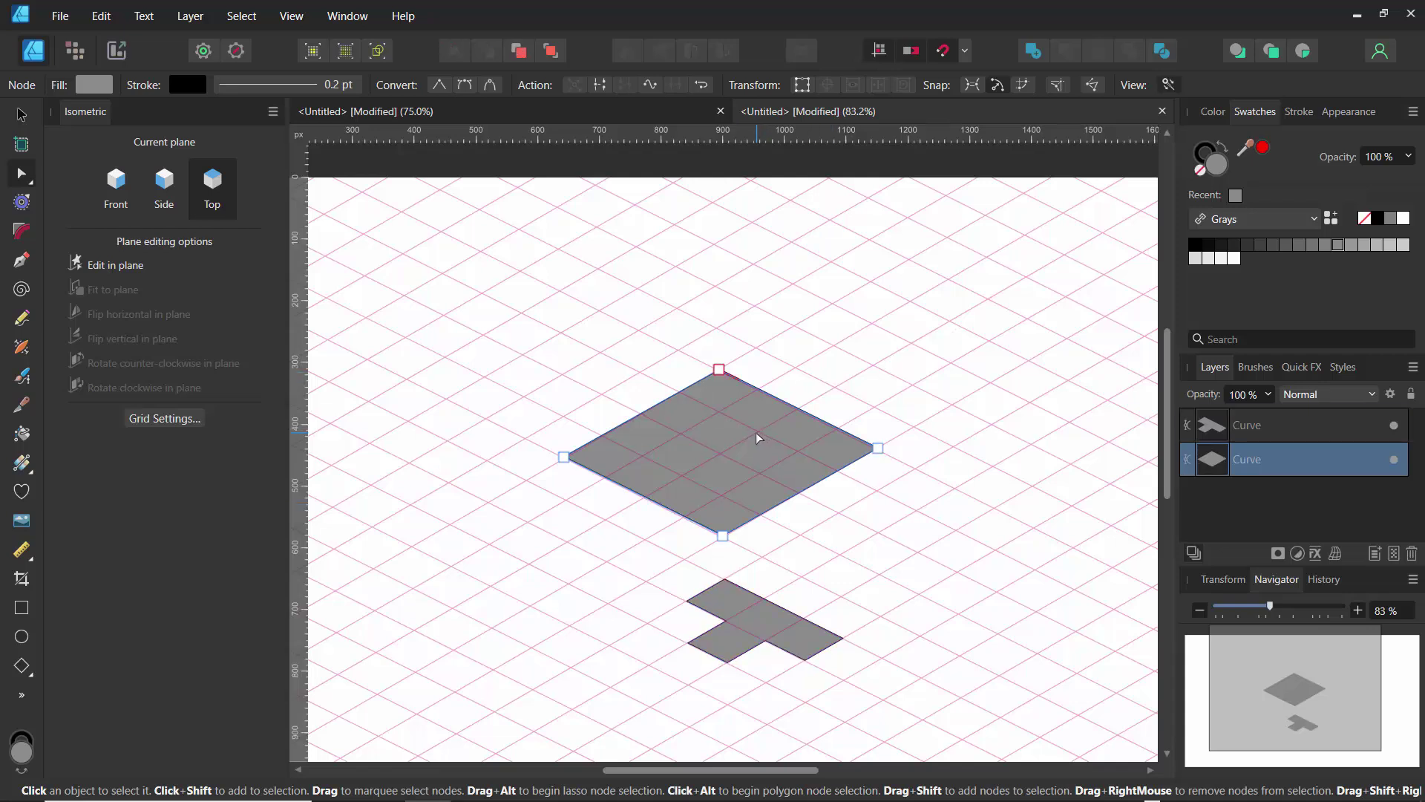
- Set the current plane to Side and draw a rectangle standing on the rhombus's lower-left edge, reaching up to its top corner
click(163, 191)
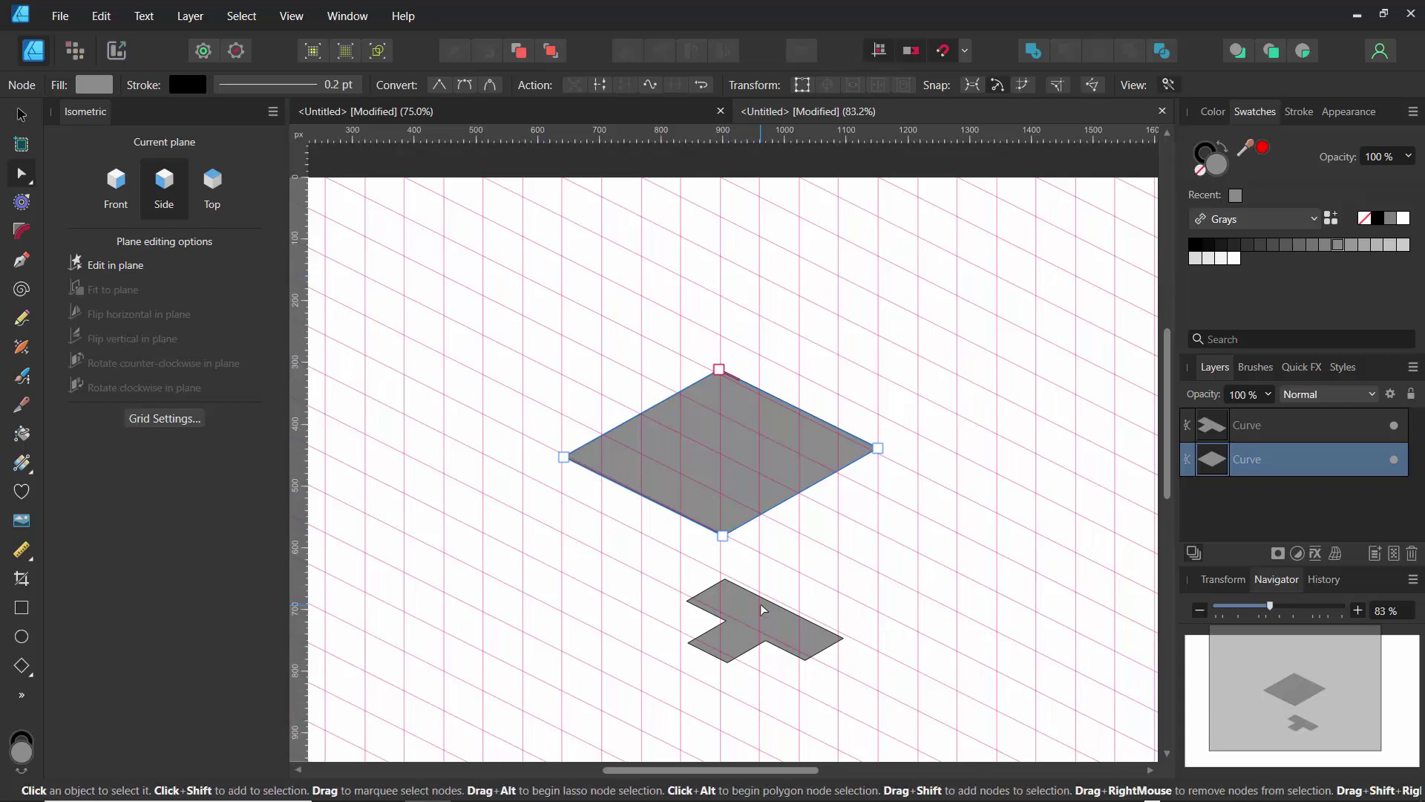
click(213, 186)
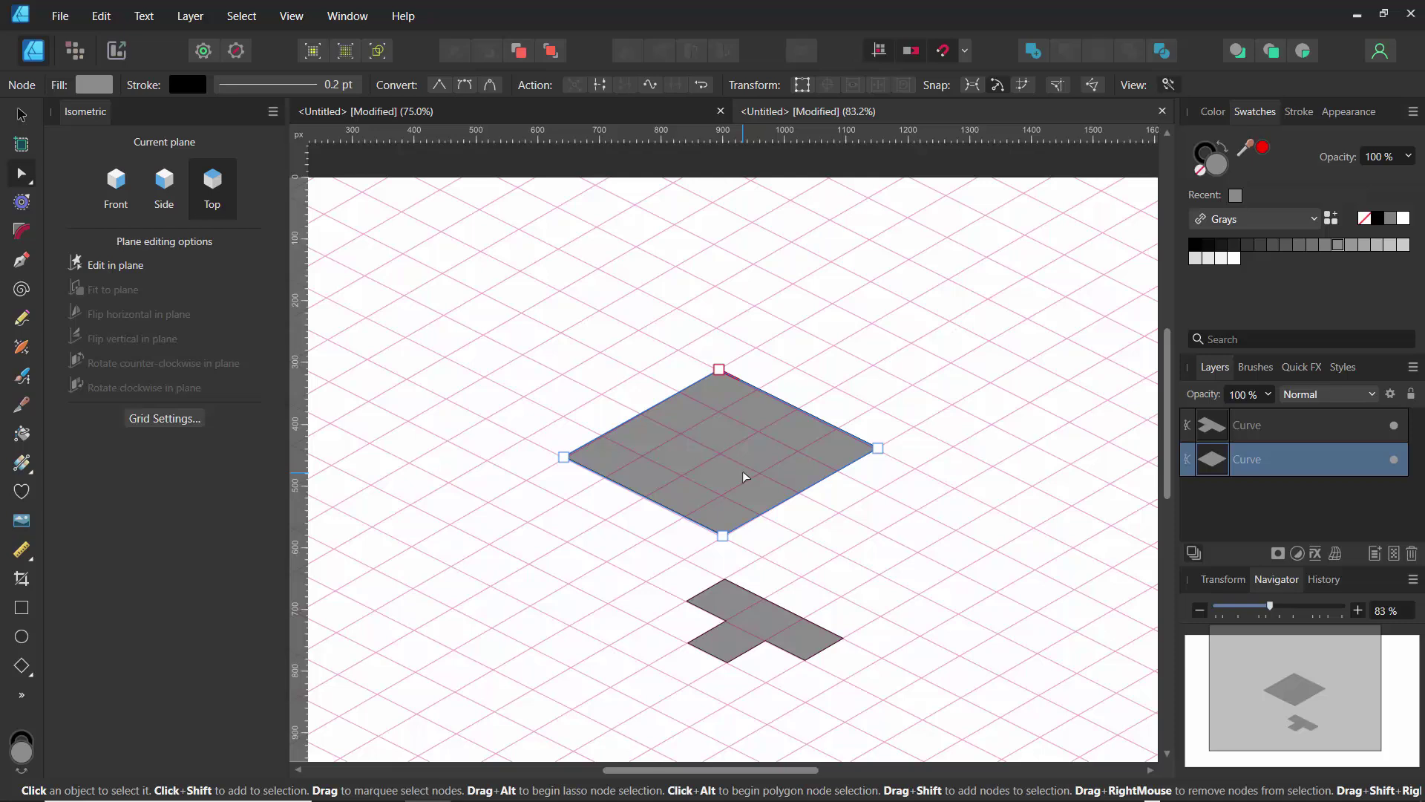
click(163, 187)
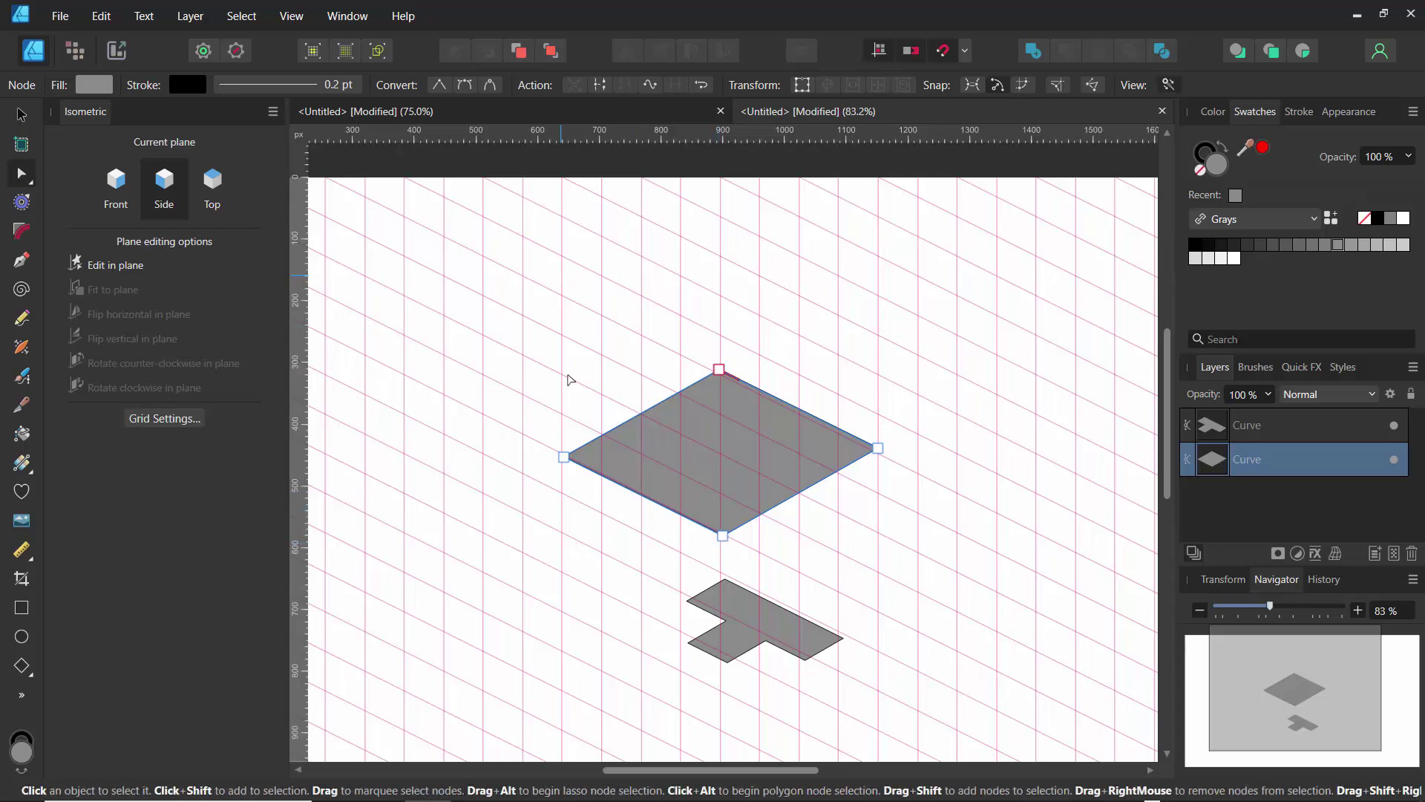
click(22, 609)
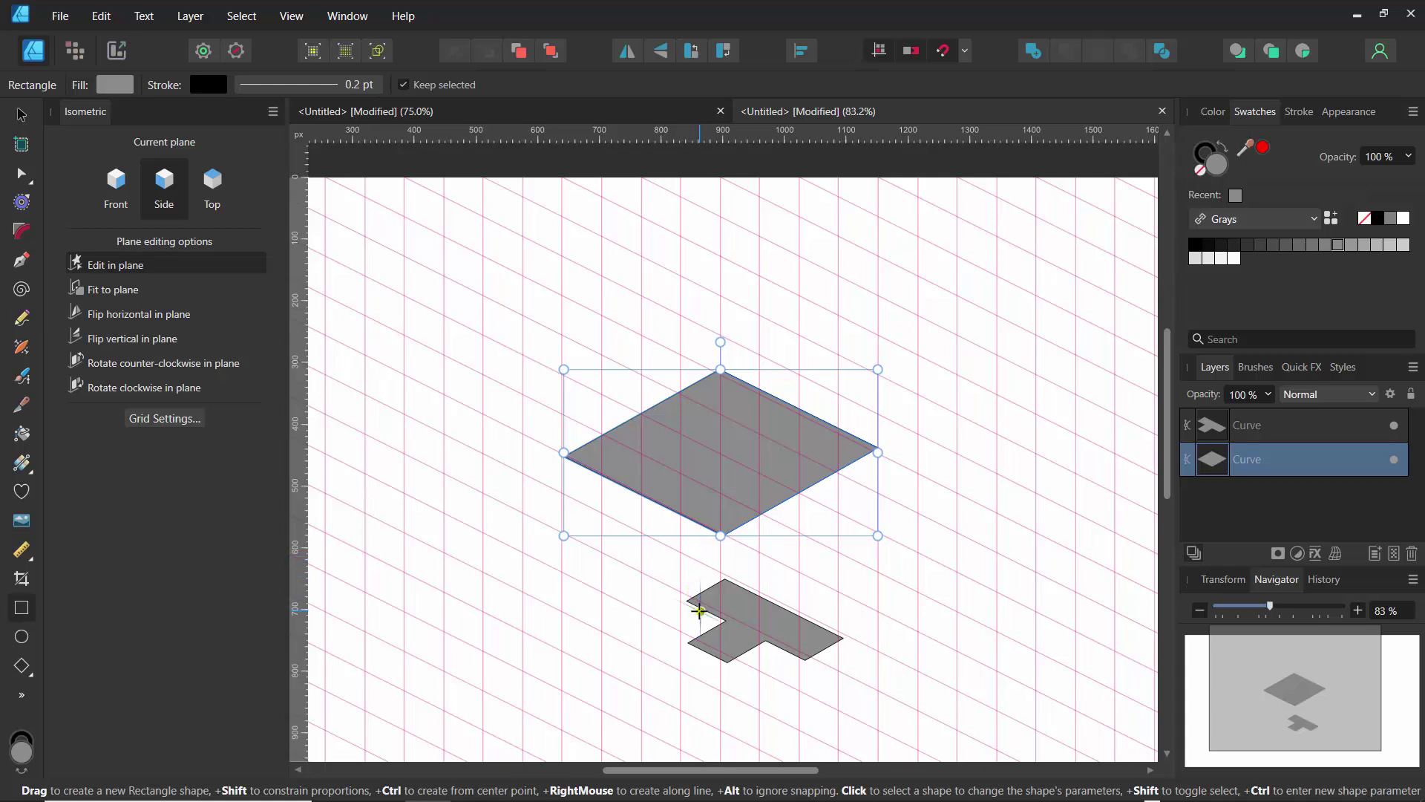
click(699, 611)
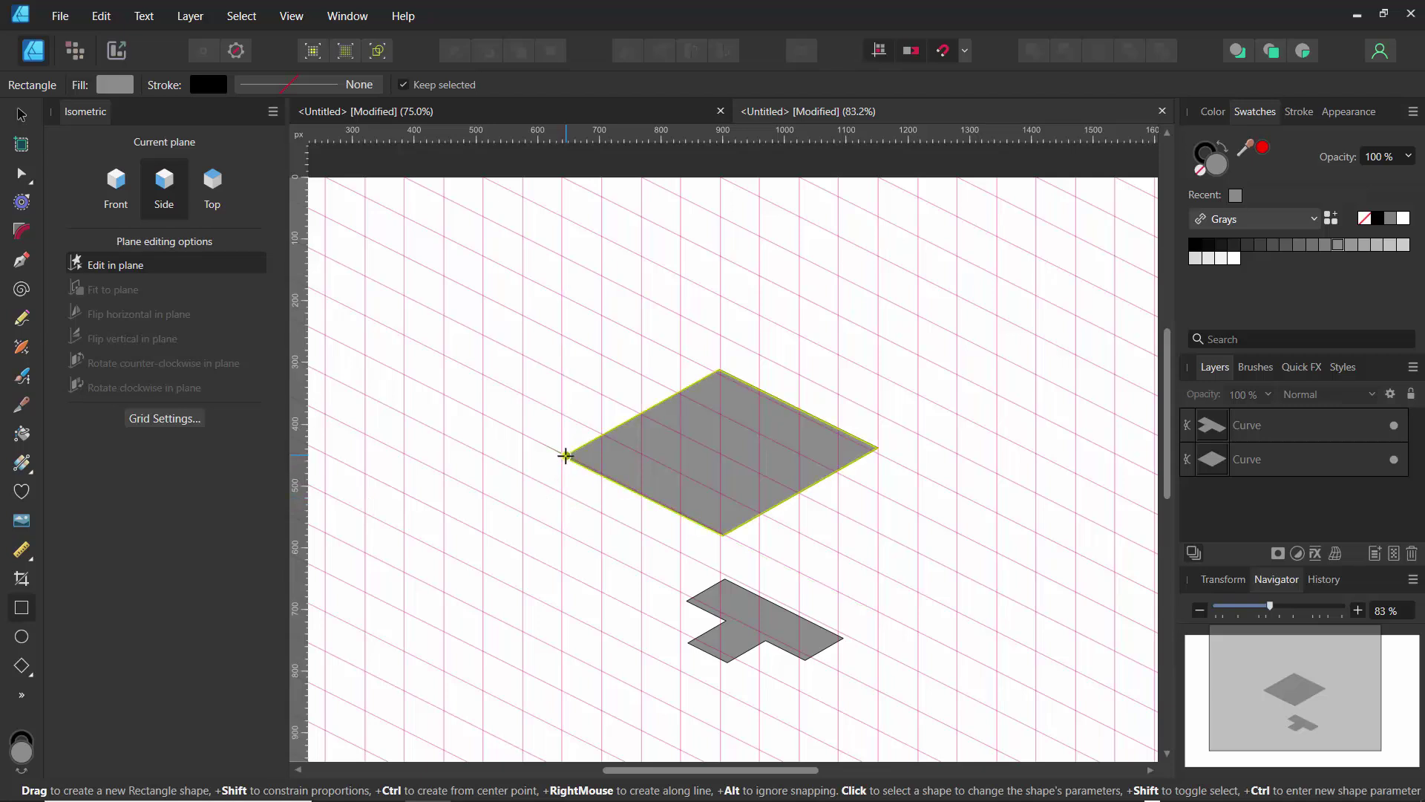
drag(567, 454, 720, 374)
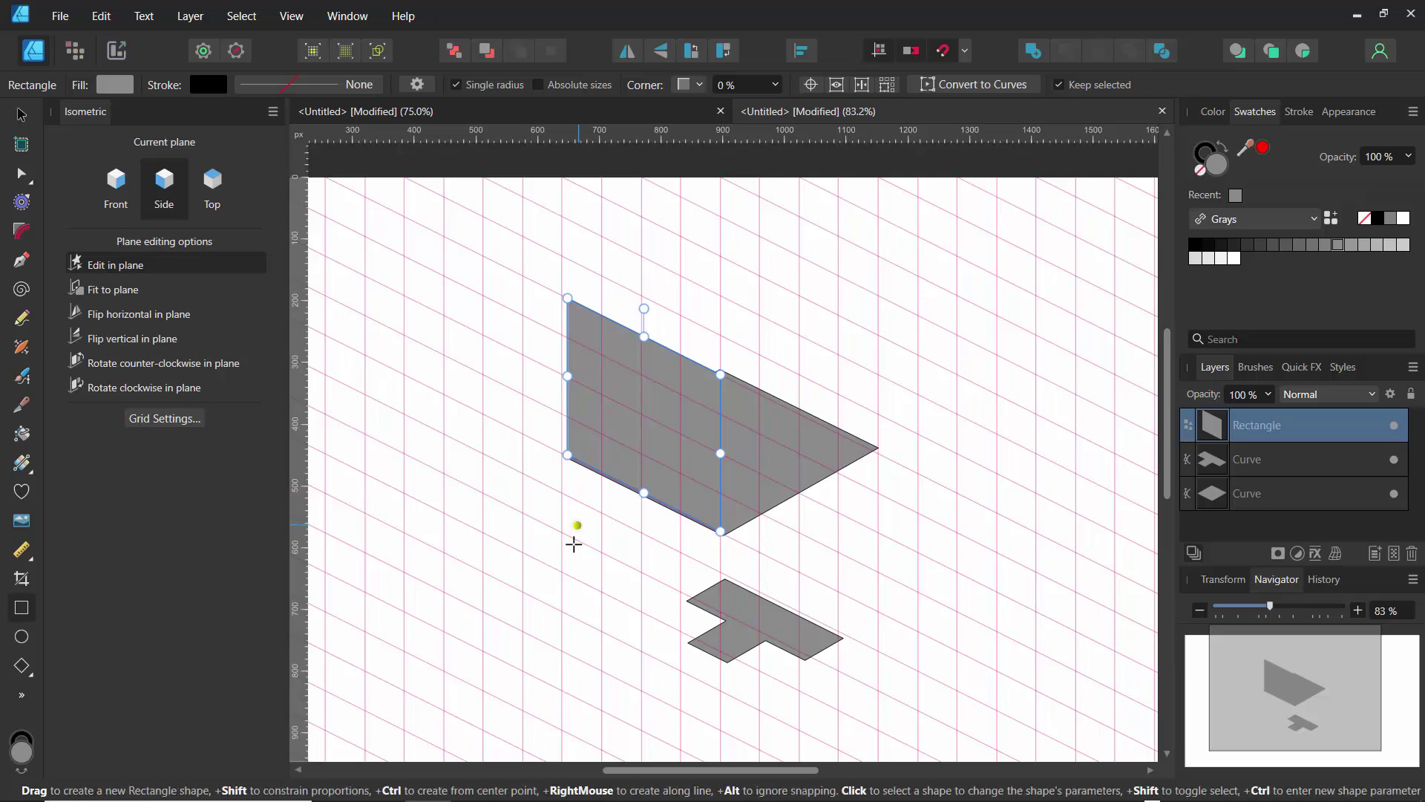
drag(1269, 606, 1276, 606)
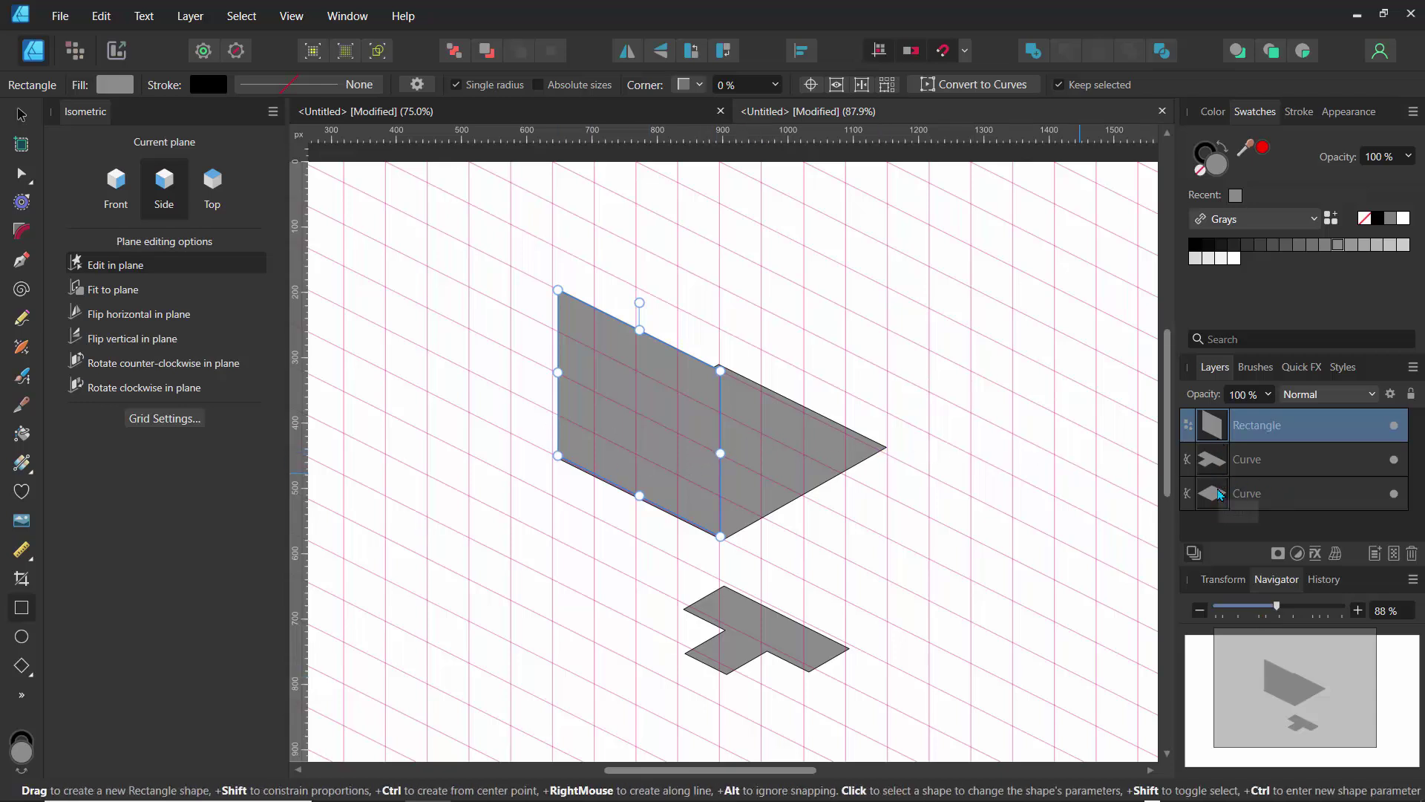
- Hide the rectangle and snap the rhombus's left corner node to the Side plane grid, leaving the rhombus deselected
click(1220, 493)
click(1219, 431)
click(1394, 426)
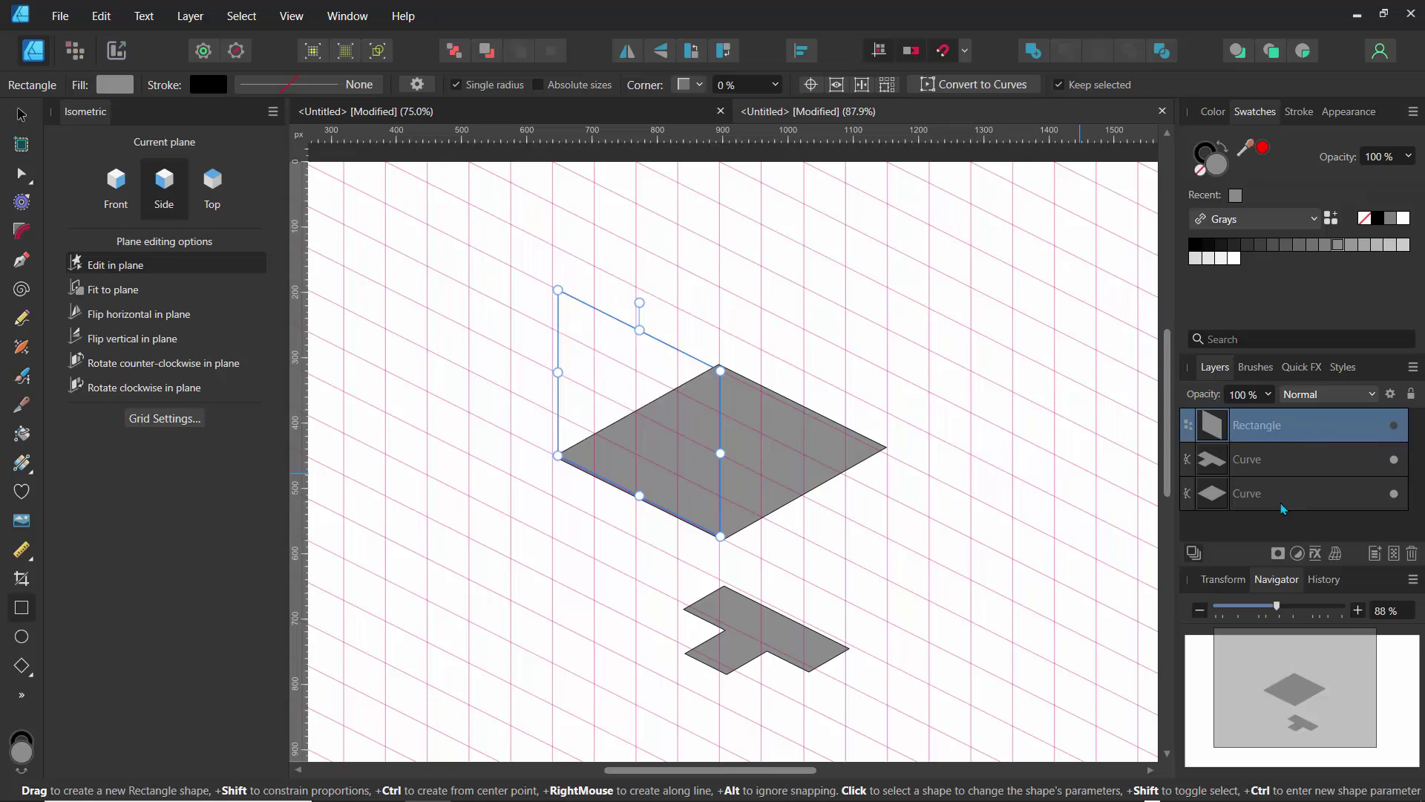
key(v)
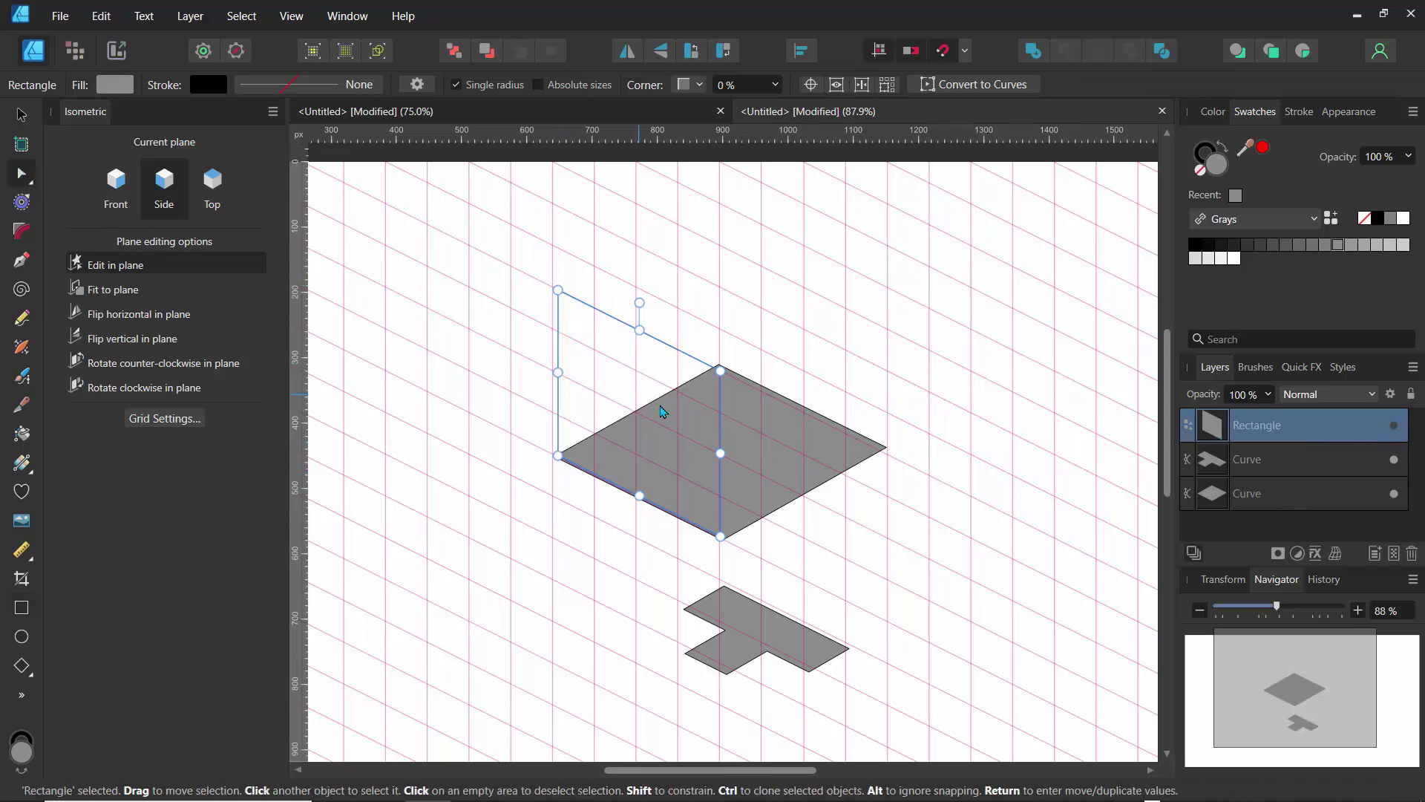
double_click(801, 442)
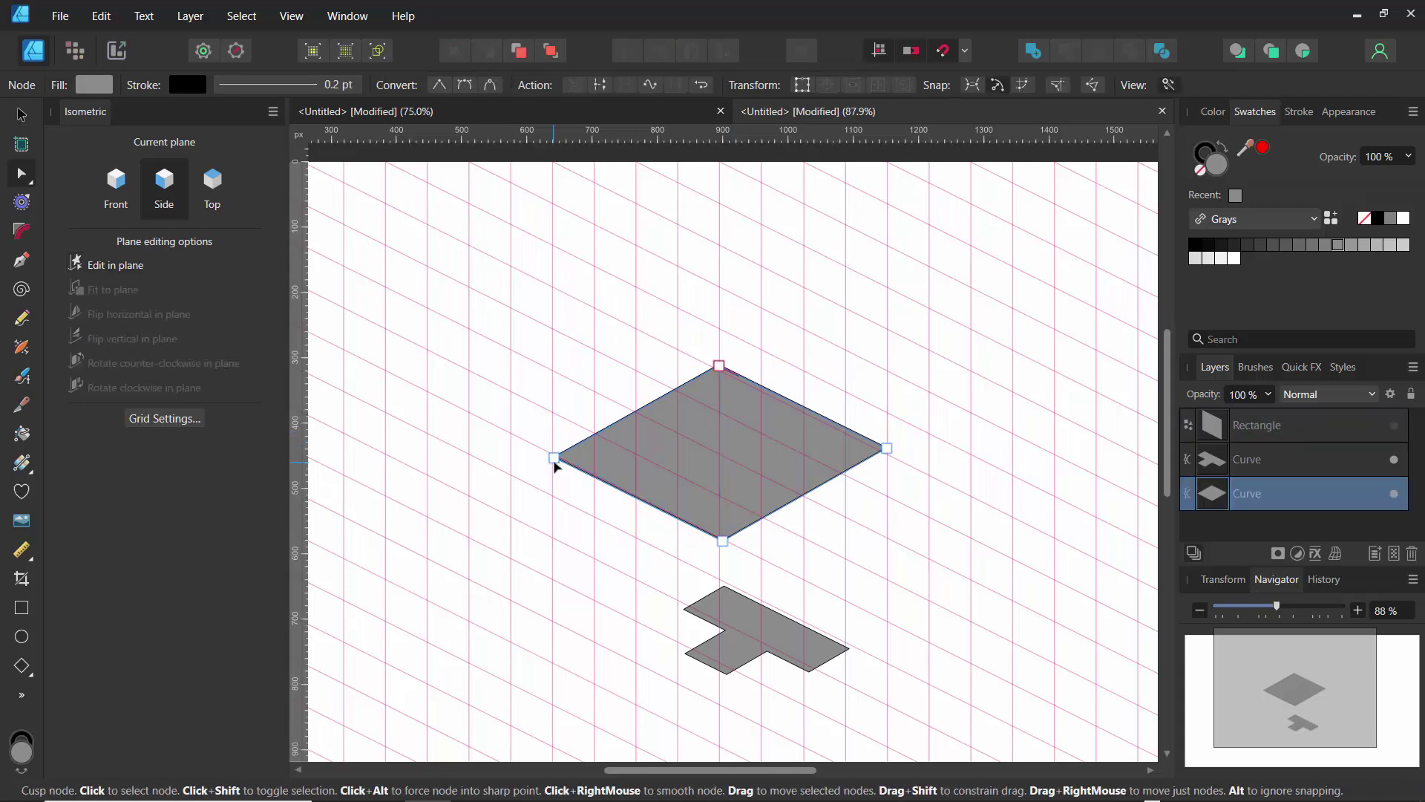
mouse_move(553, 456)
mouse_down()
mouse_move(545, 448)
mouse_move(552, 459)
mouse_up()
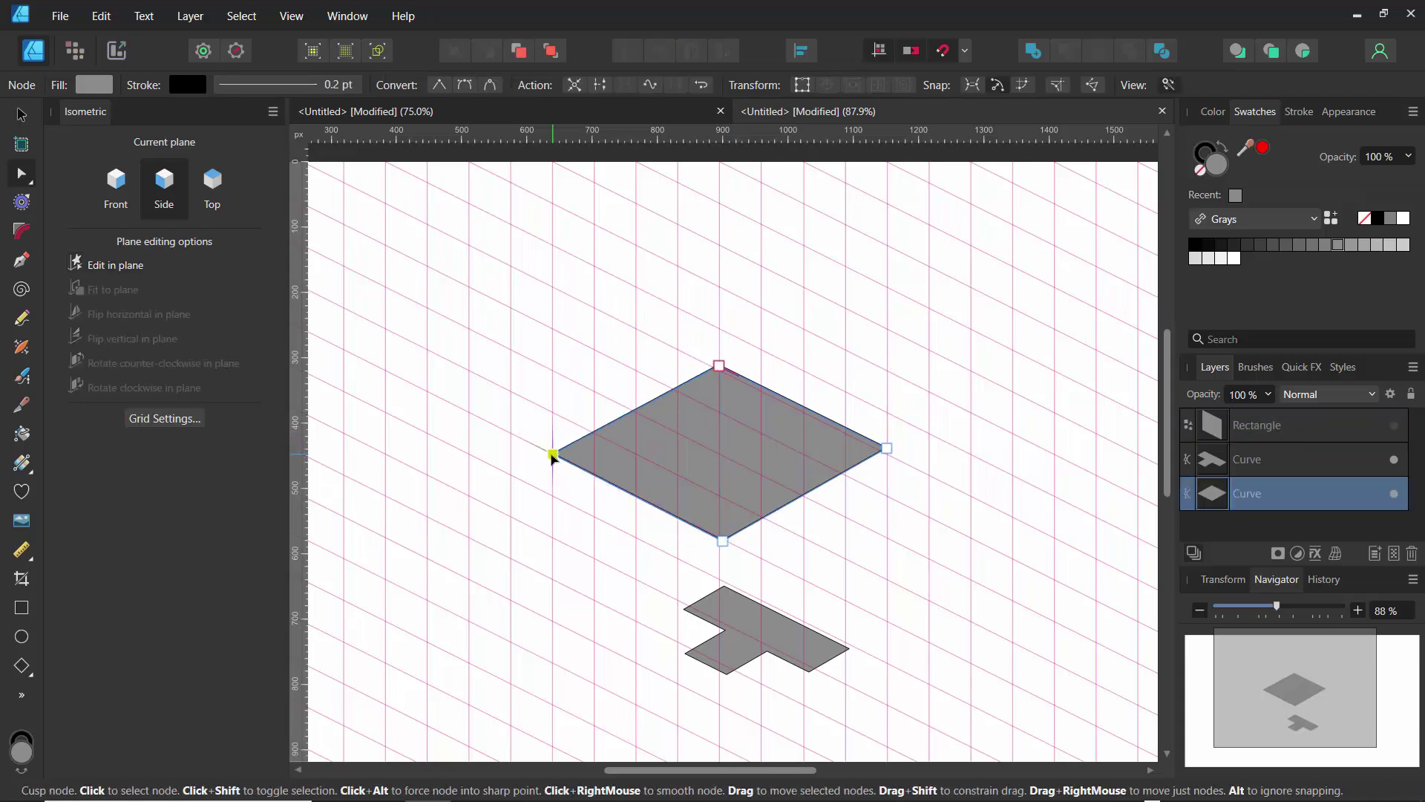
click(566, 477)
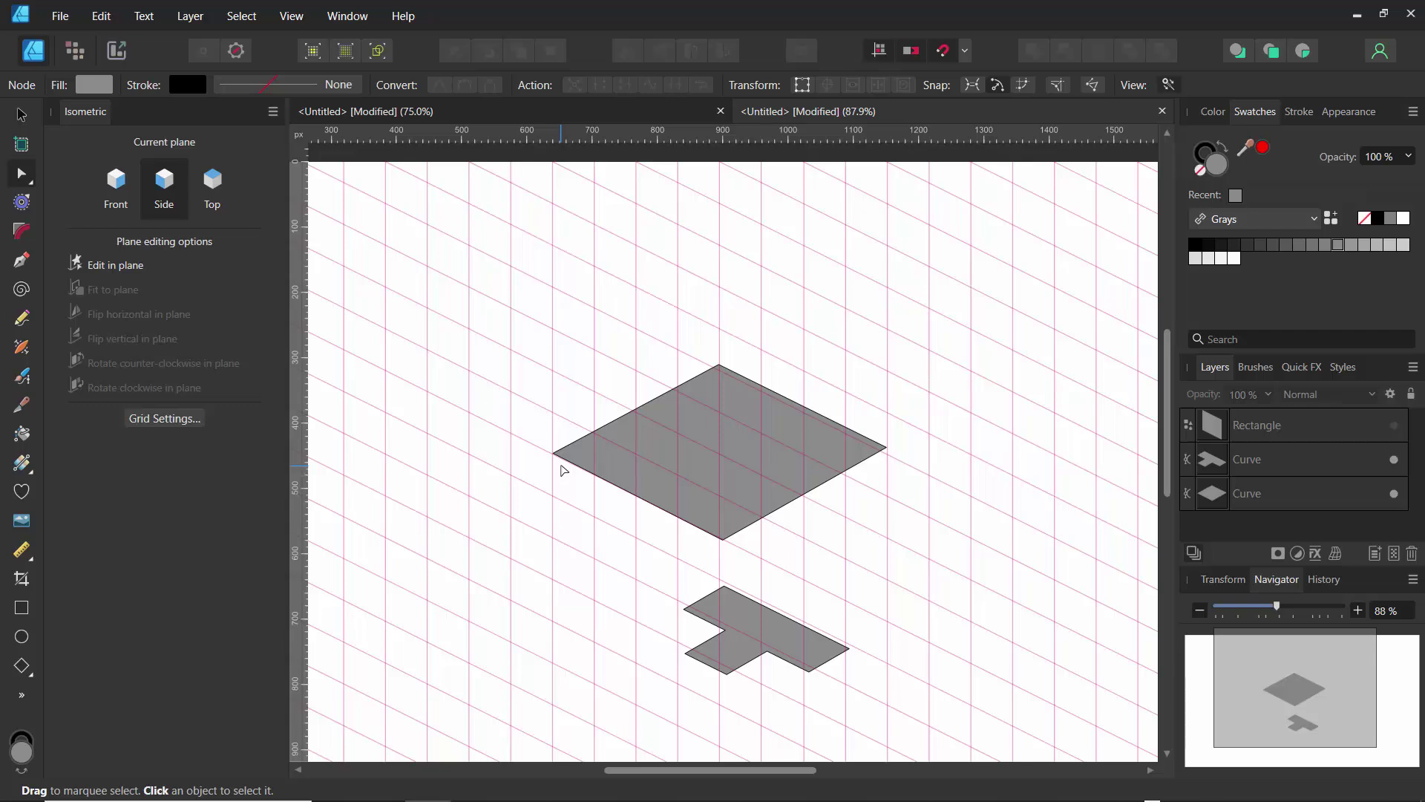
- Align the rhombus's right, top and bottom corner nodes with the Side plane grid intersections and deselect it
click(748, 403)
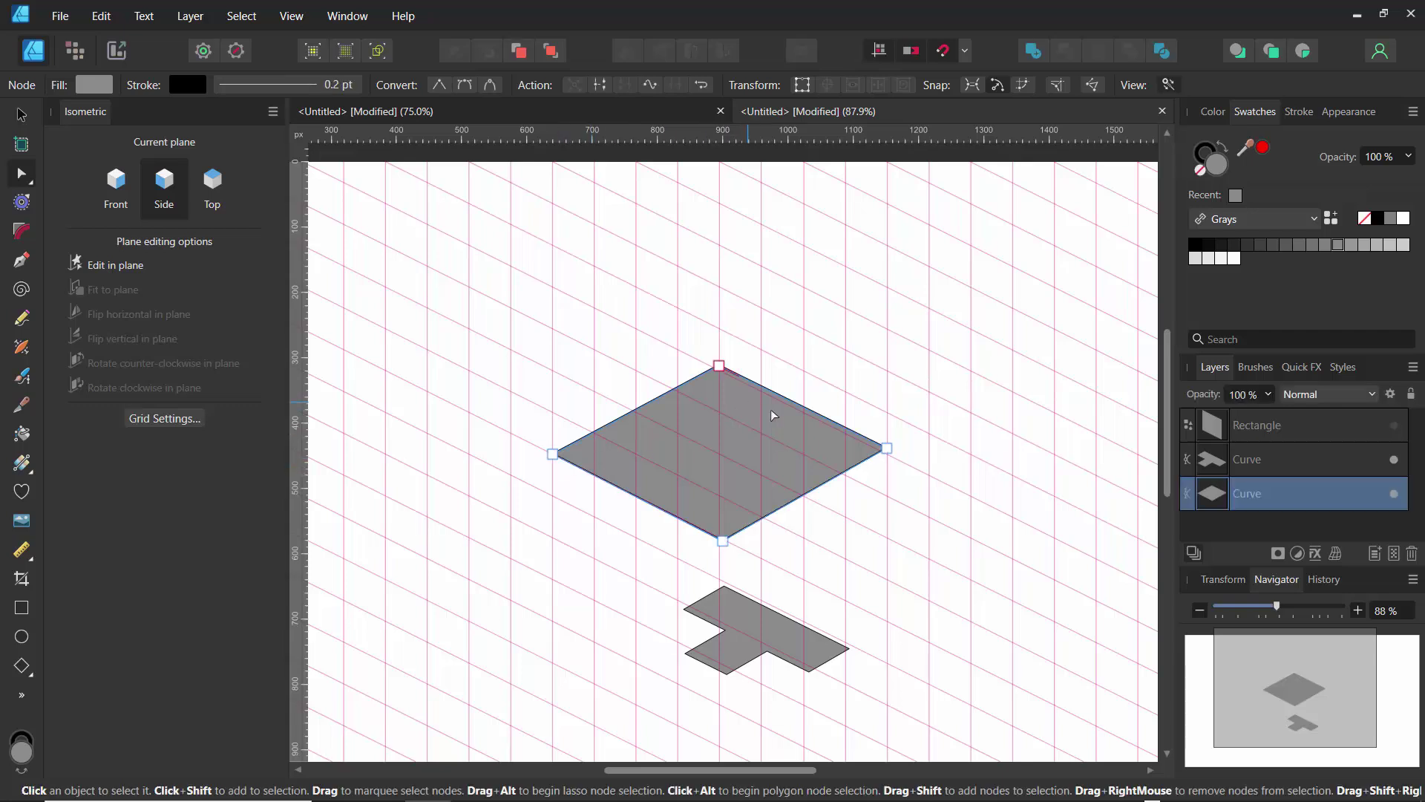
click(876, 453)
drag(876, 453, 888, 454)
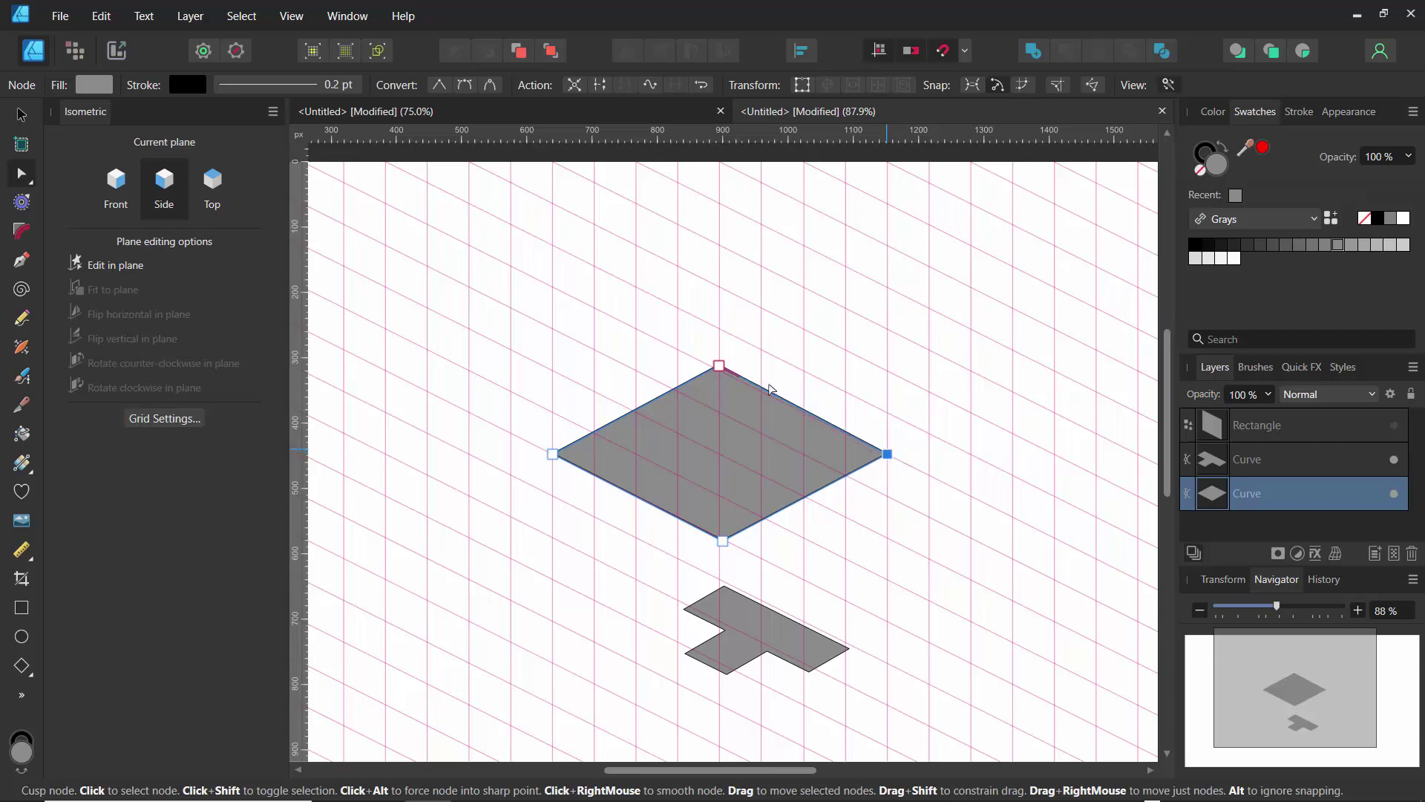
click(719, 366)
drag(720, 368, 720, 371)
click(681, 357)
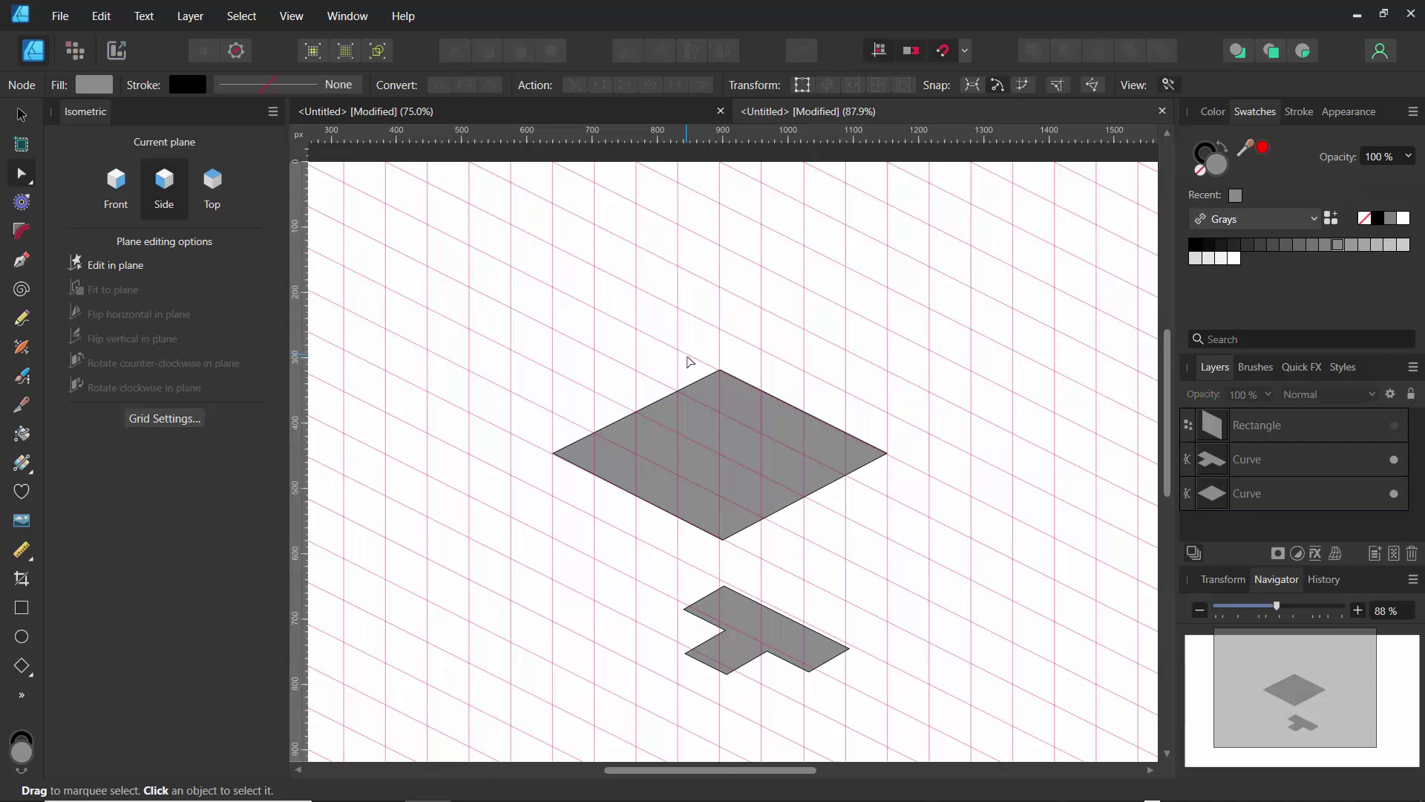
click(725, 538)
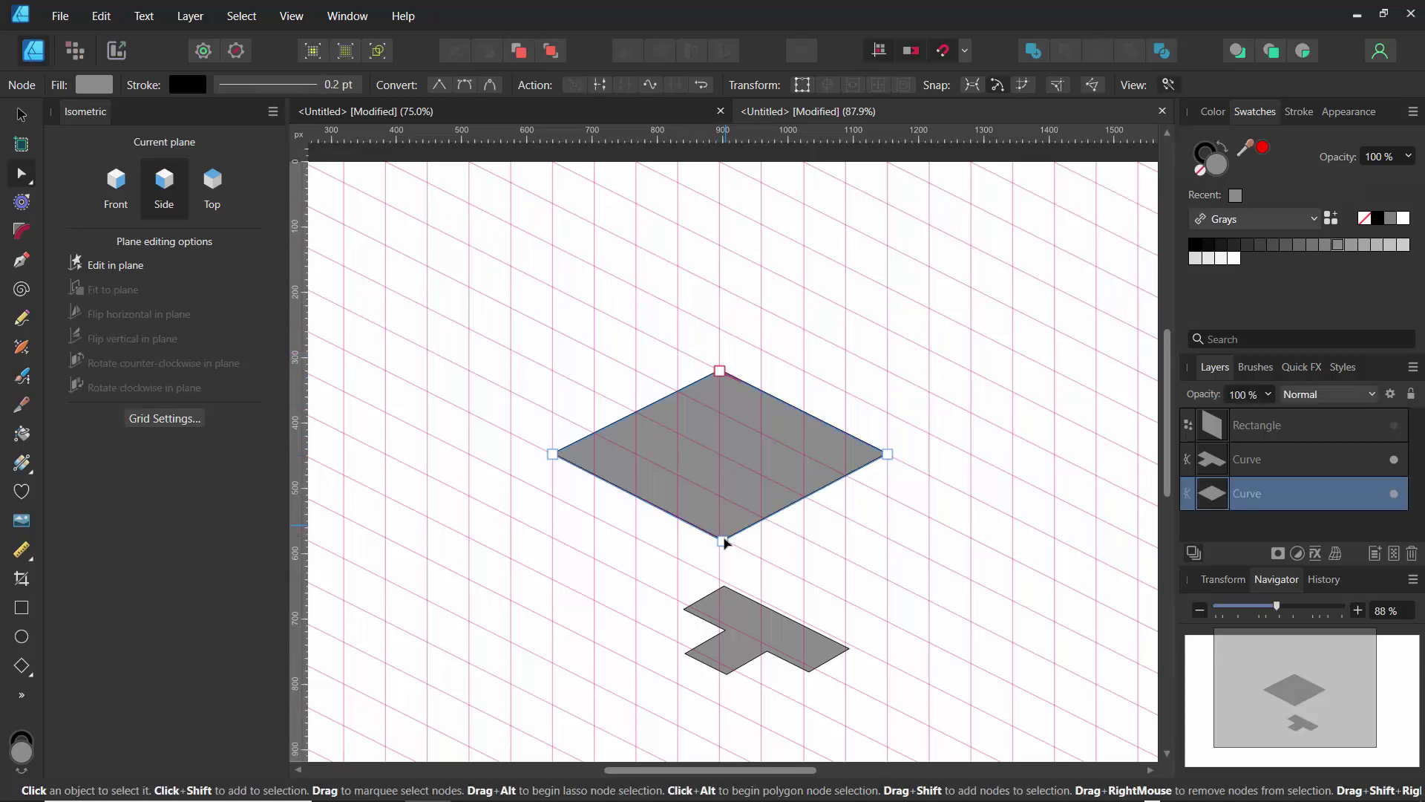
drag(711, 534, 719, 541)
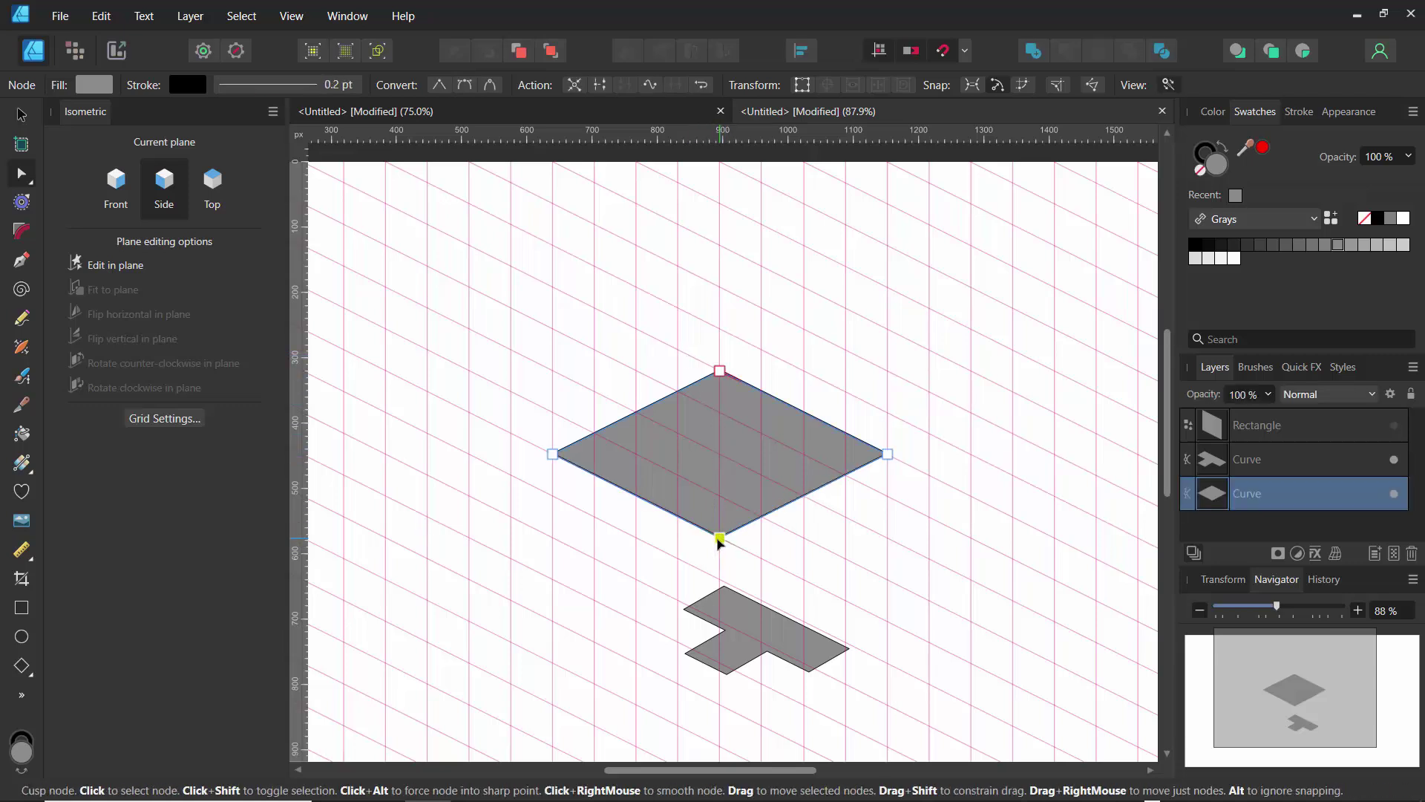
click(763, 553)
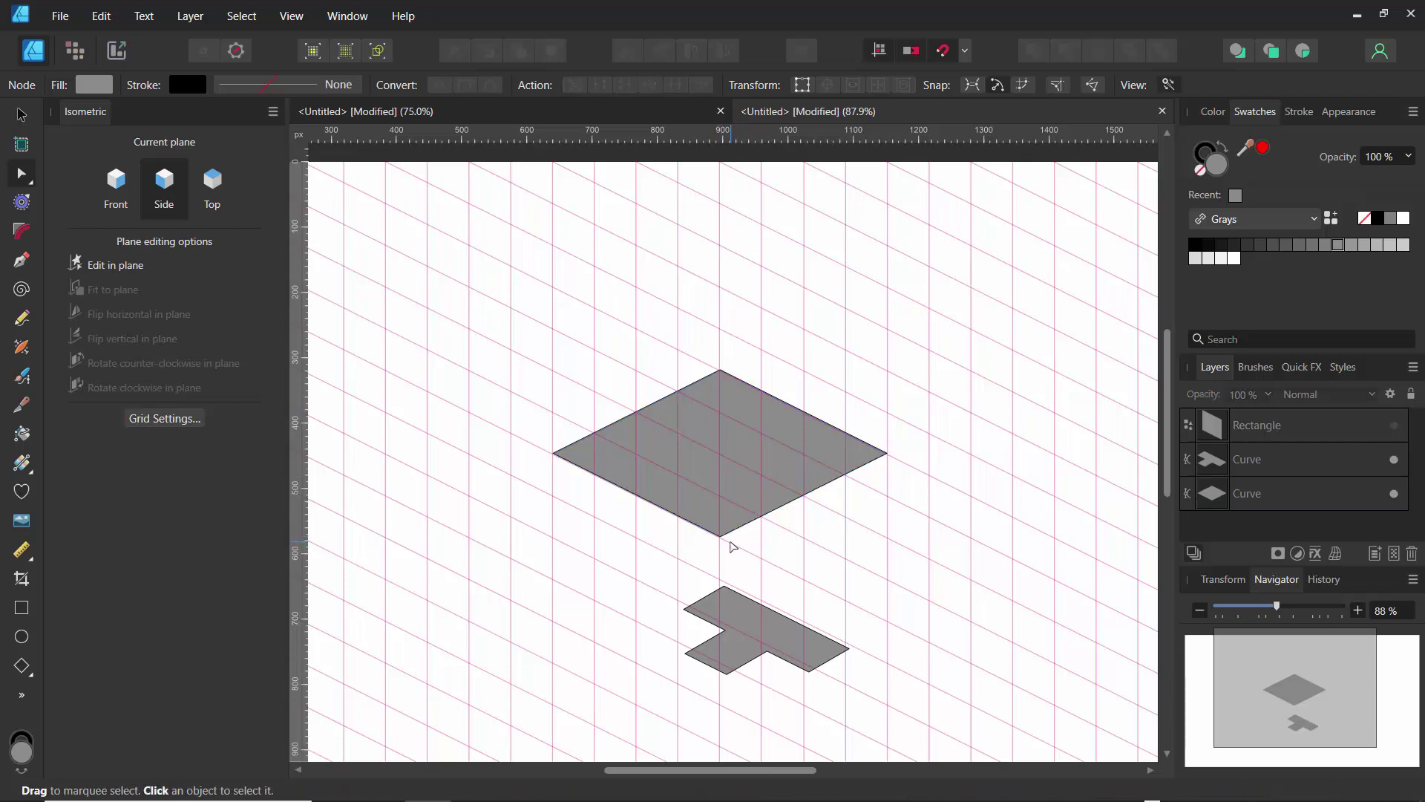
- Show the hidden rectangle again and fill the rhombus with Black 30%
click(1237, 490)
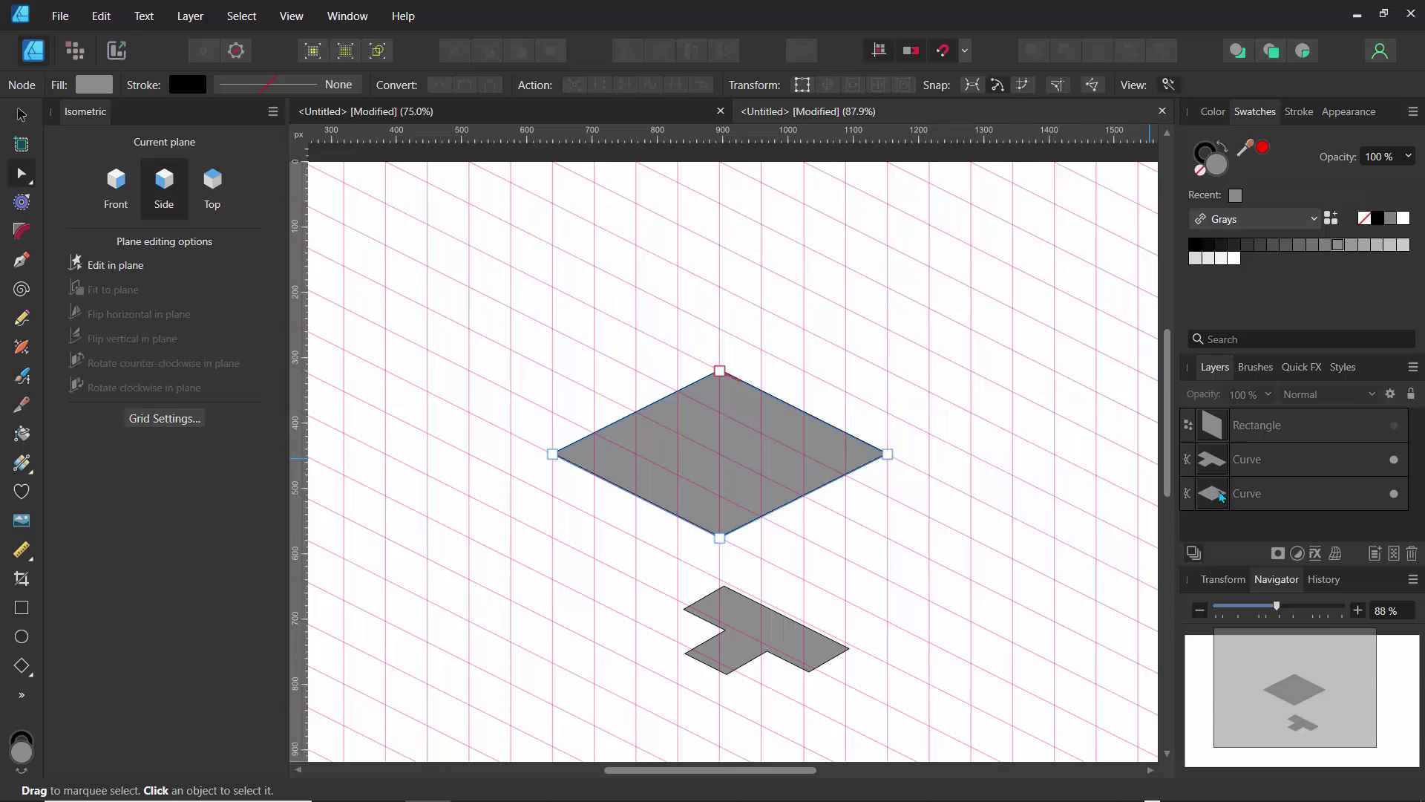
click(1392, 428)
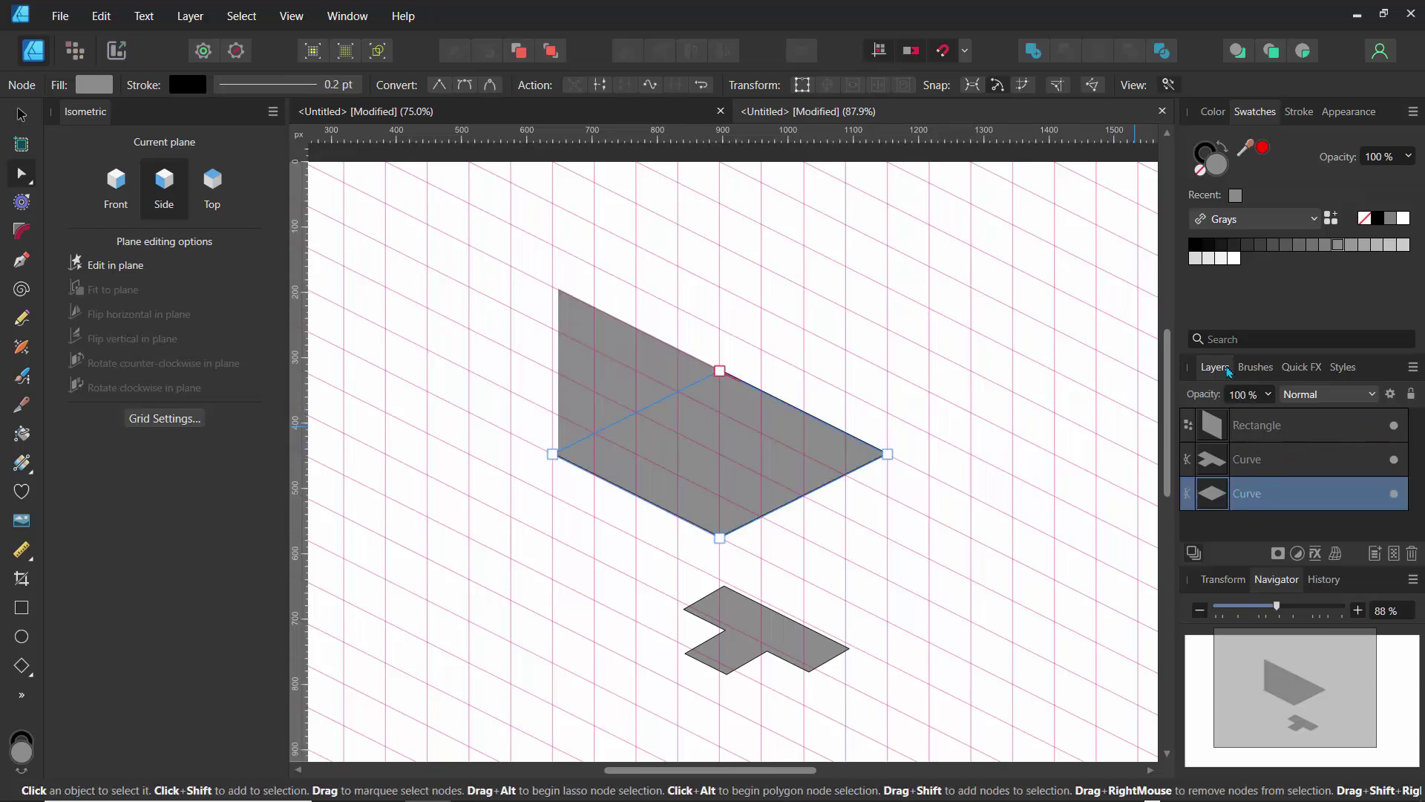
click(1363, 247)
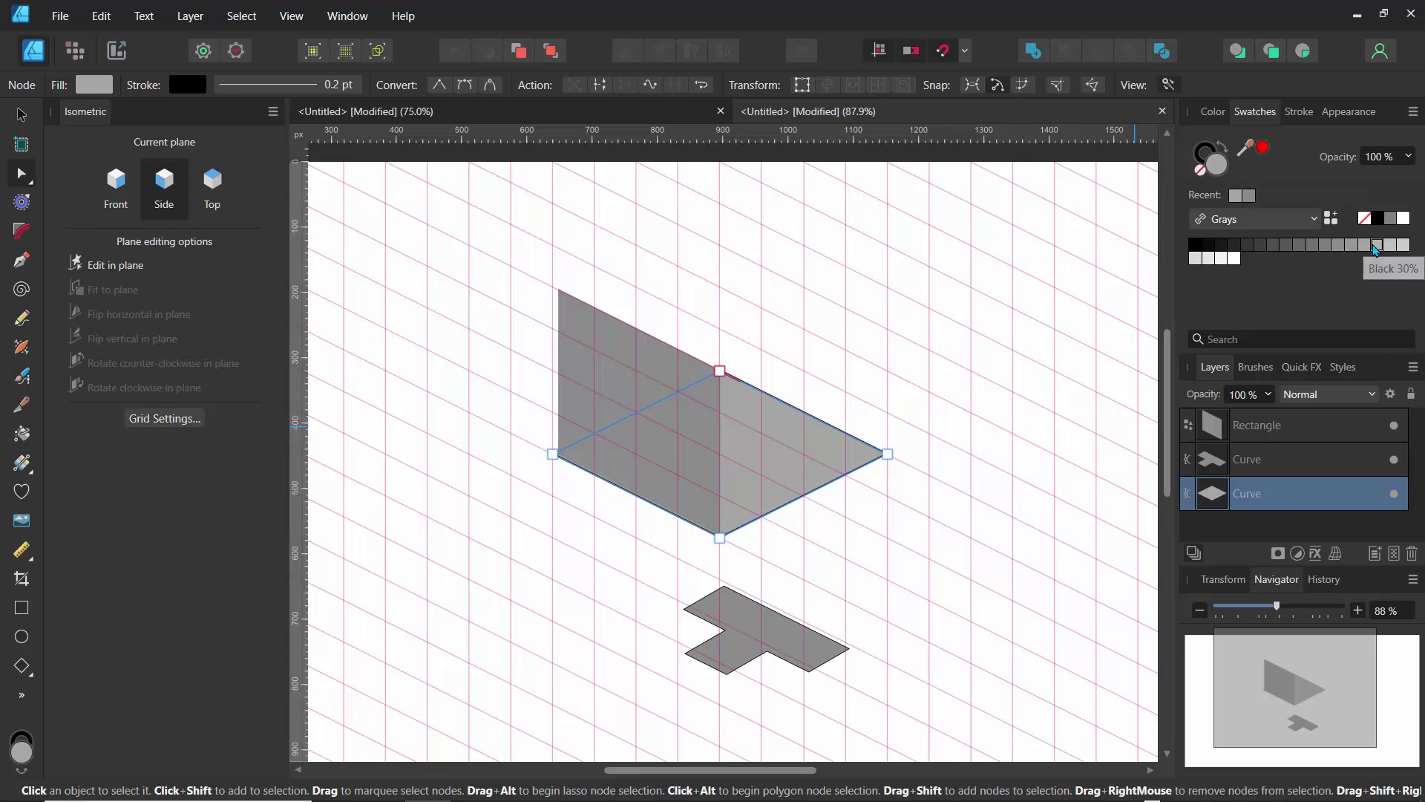
click(1377, 246)
- Widen the rectangle so its left edge meets the rhombus's left corner on the grid
click(592, 341)
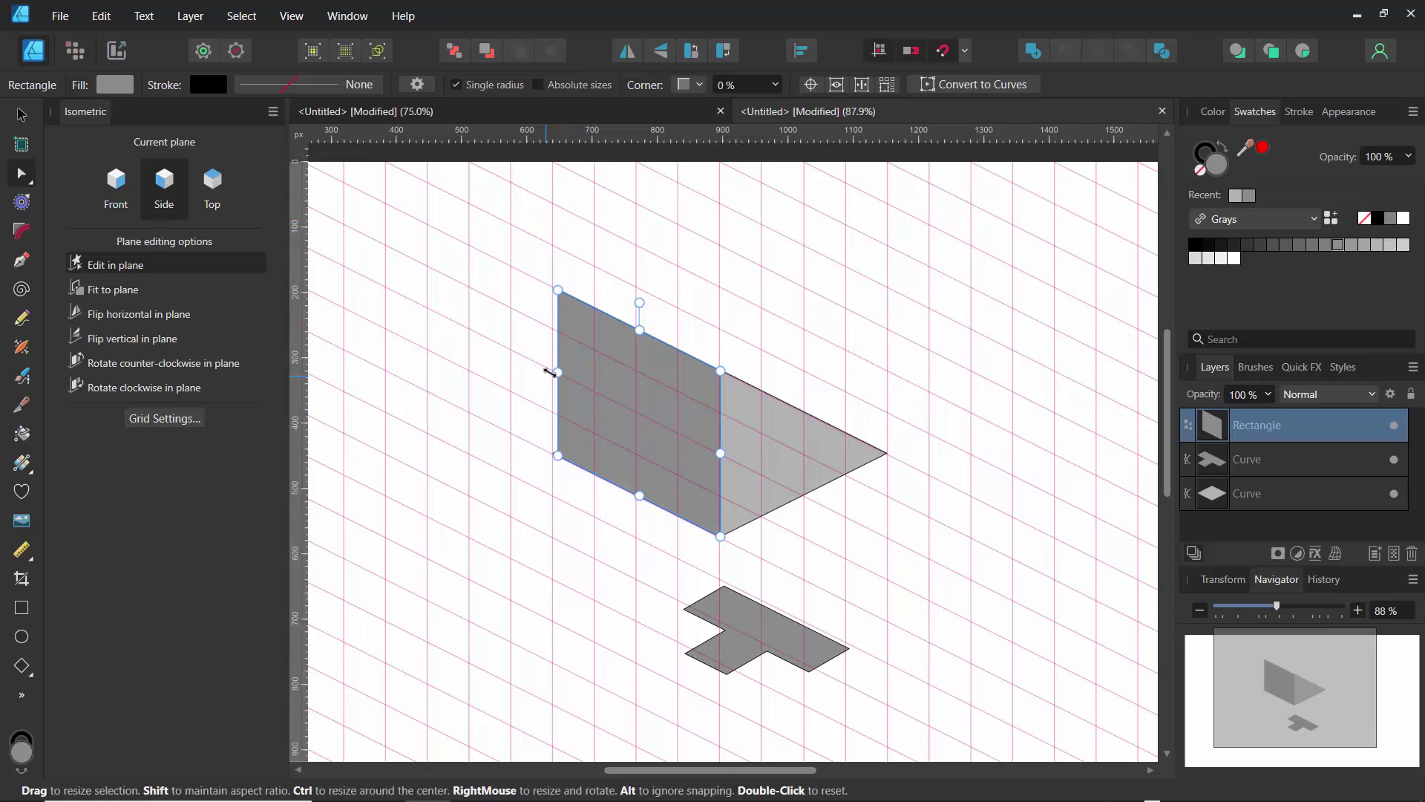
drag(550, 370, 550, 369)
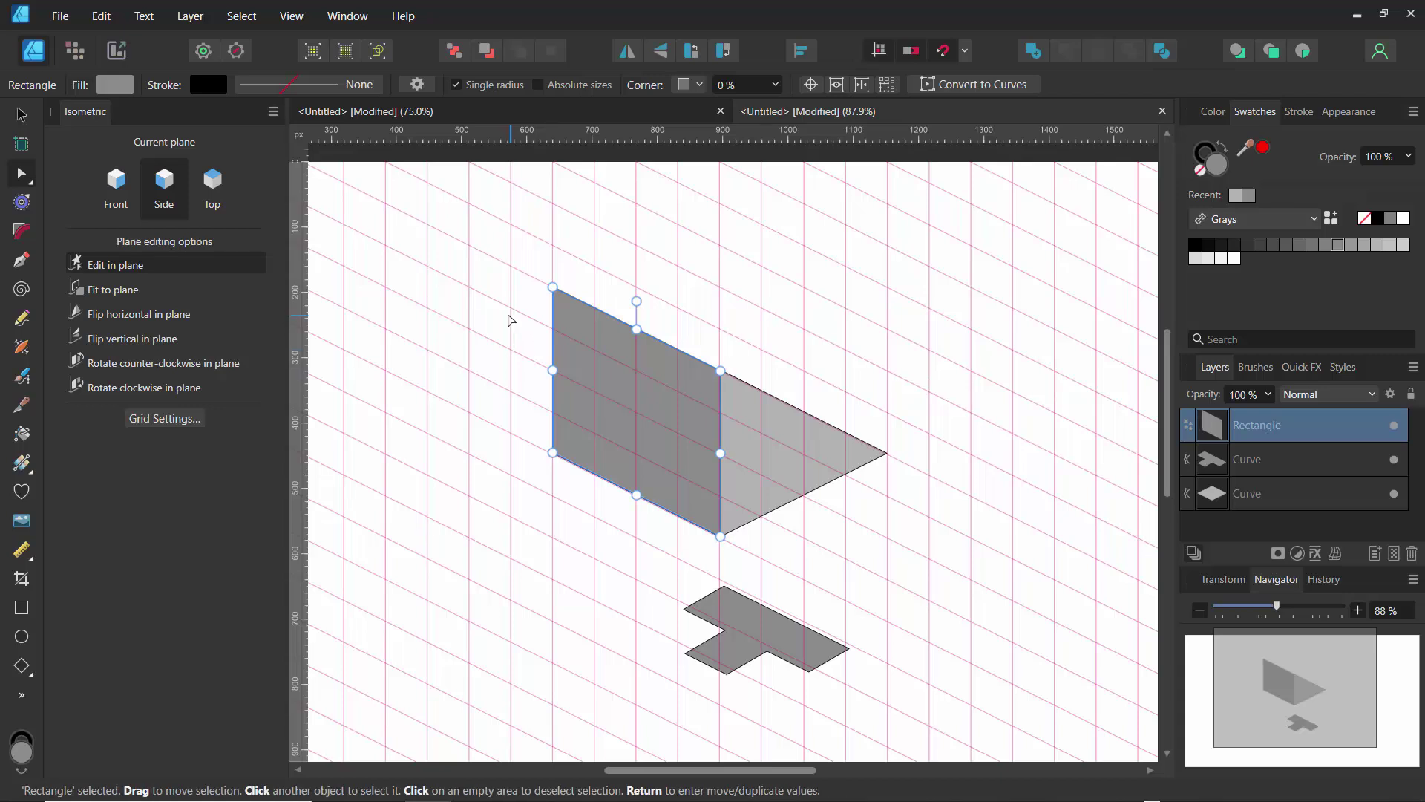
click(514, 319)
click(579, 328)
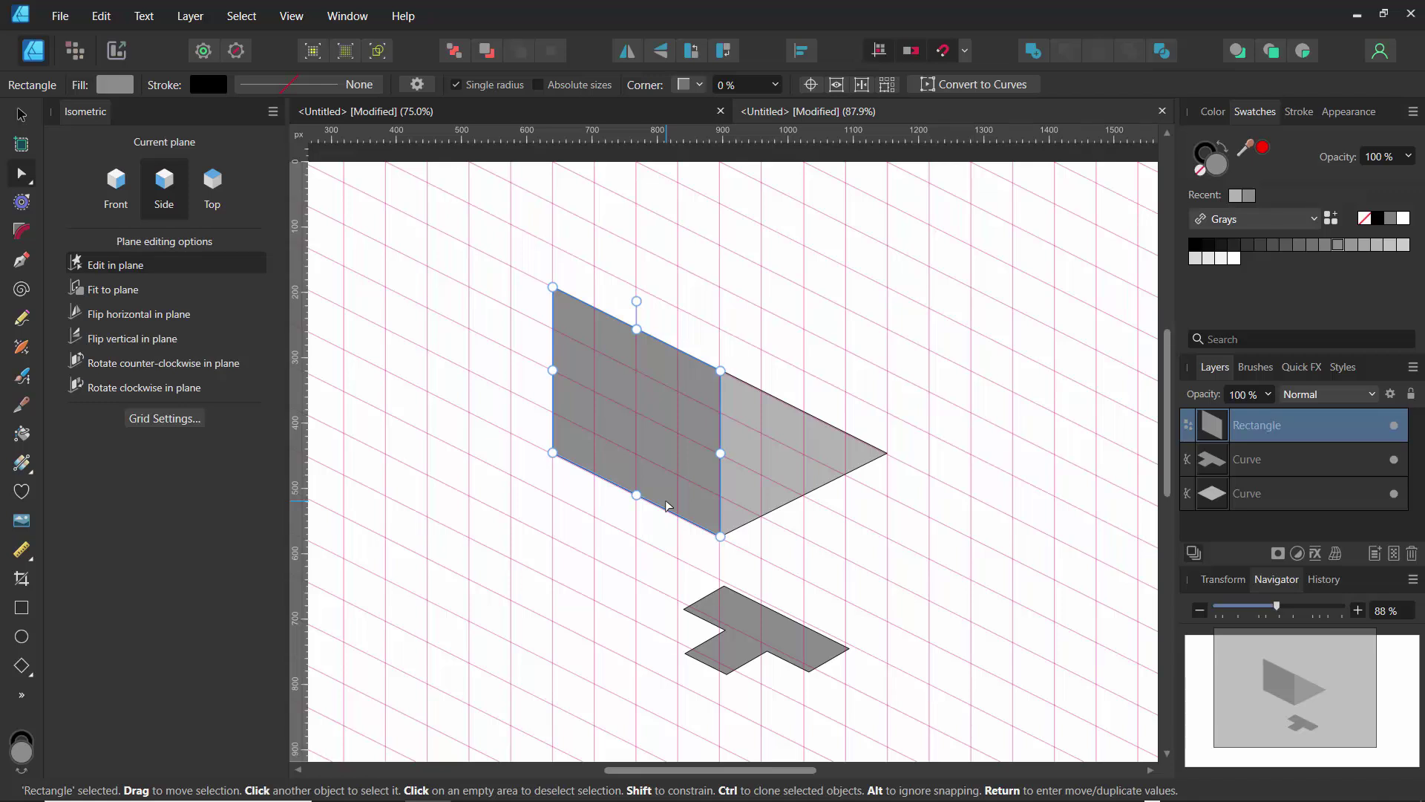
- Duplicate the rectangle, move the copy onto the rhombus's upper-right edge as a parallel wall, and deselect it
key(ctrl+j)
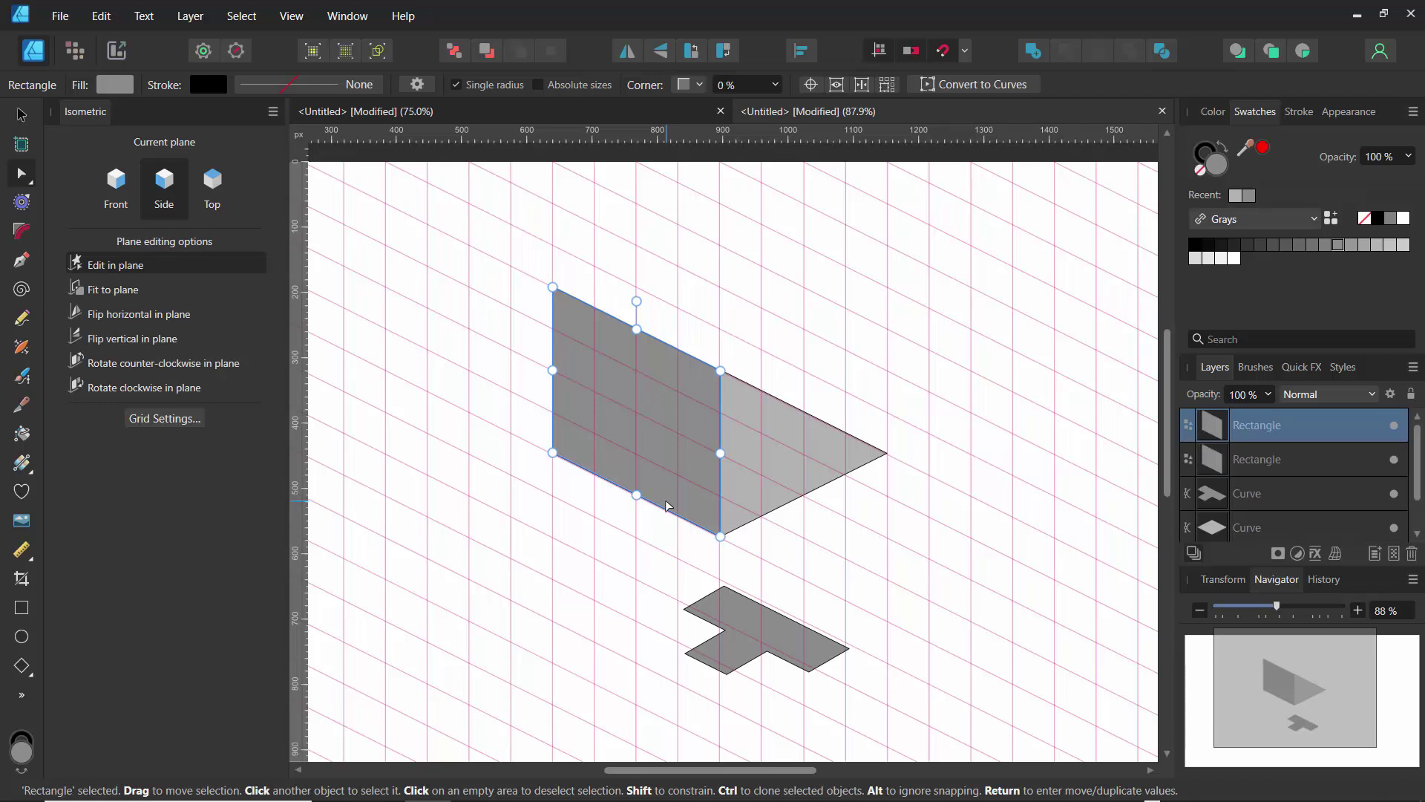
key(v)
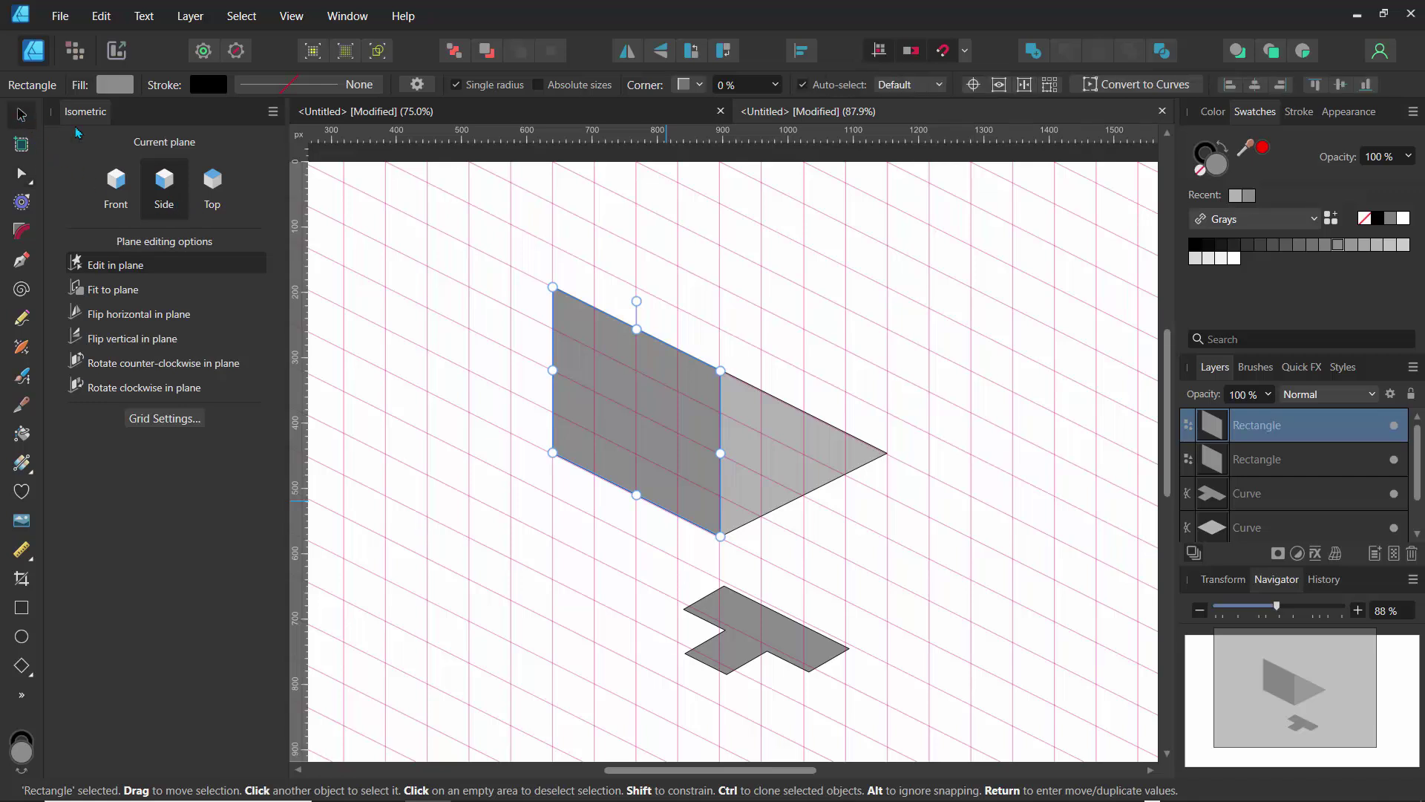
drag(672, 402, 820, 317)
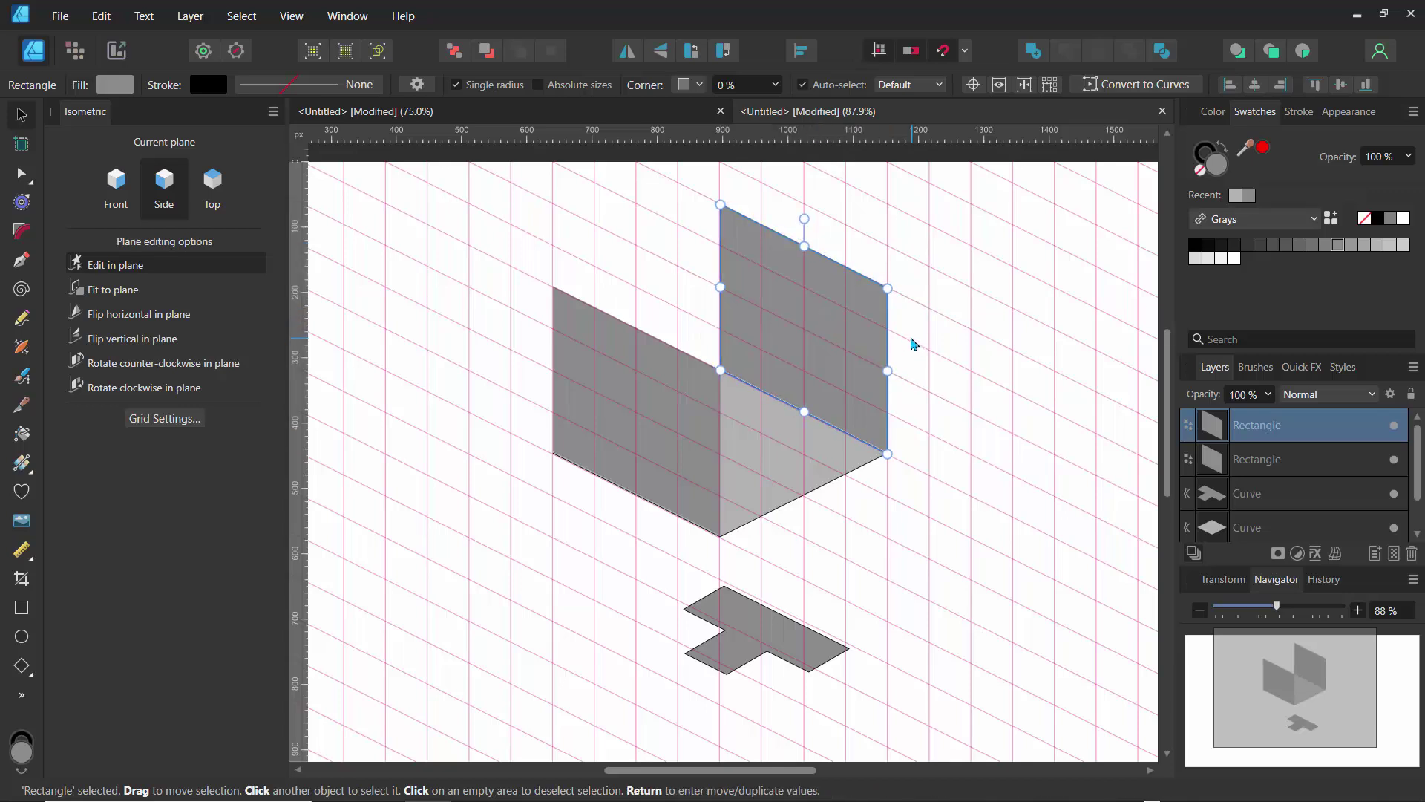
click(913, 345)
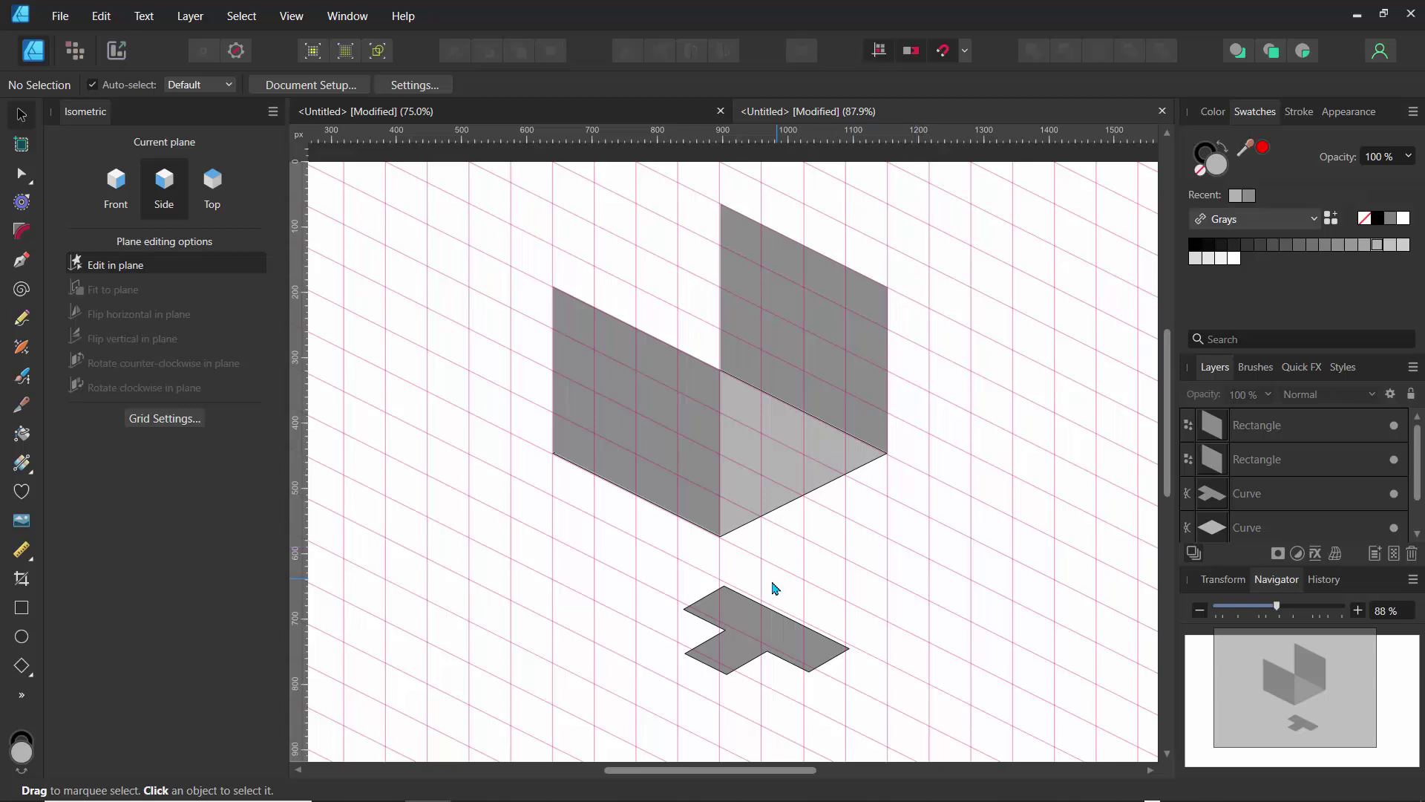
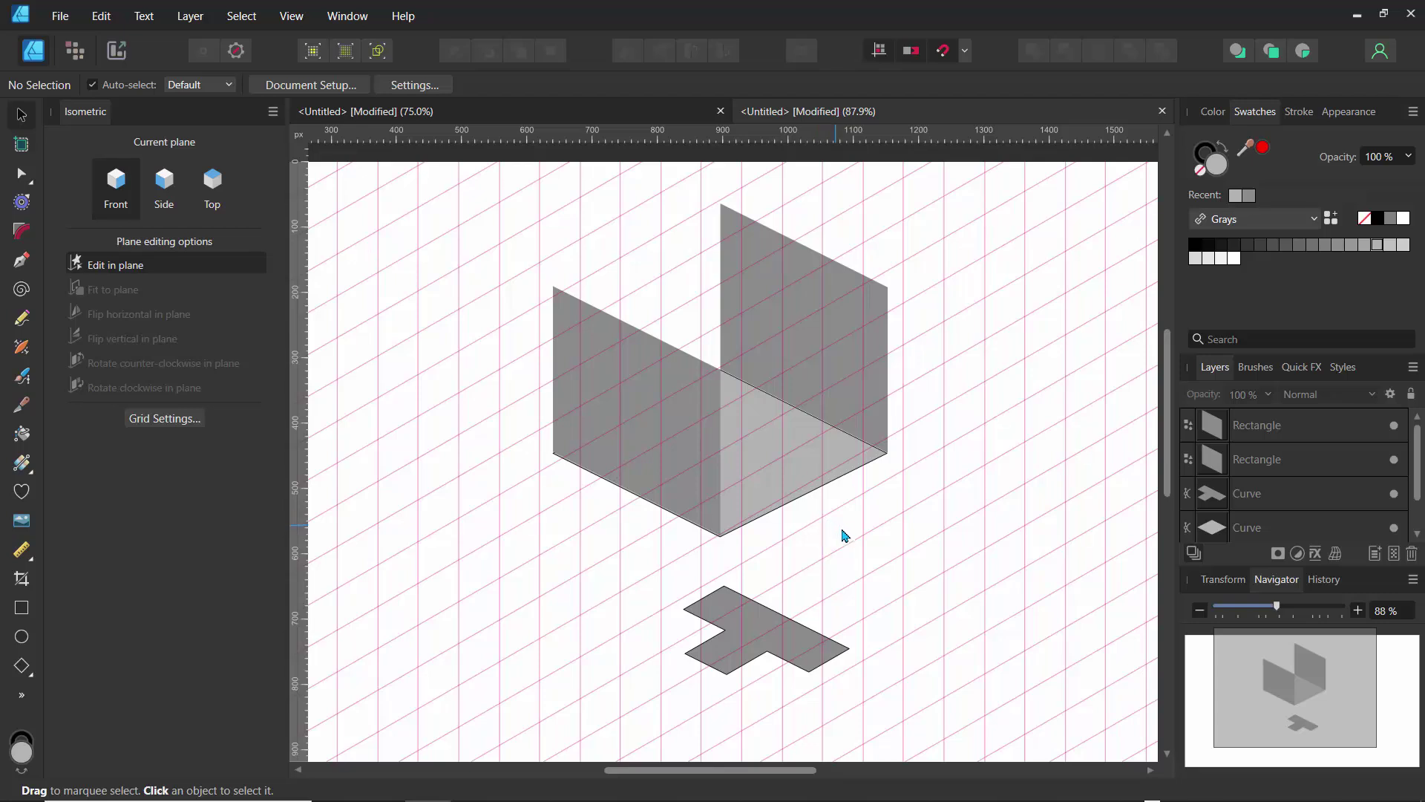
click(841, 454)
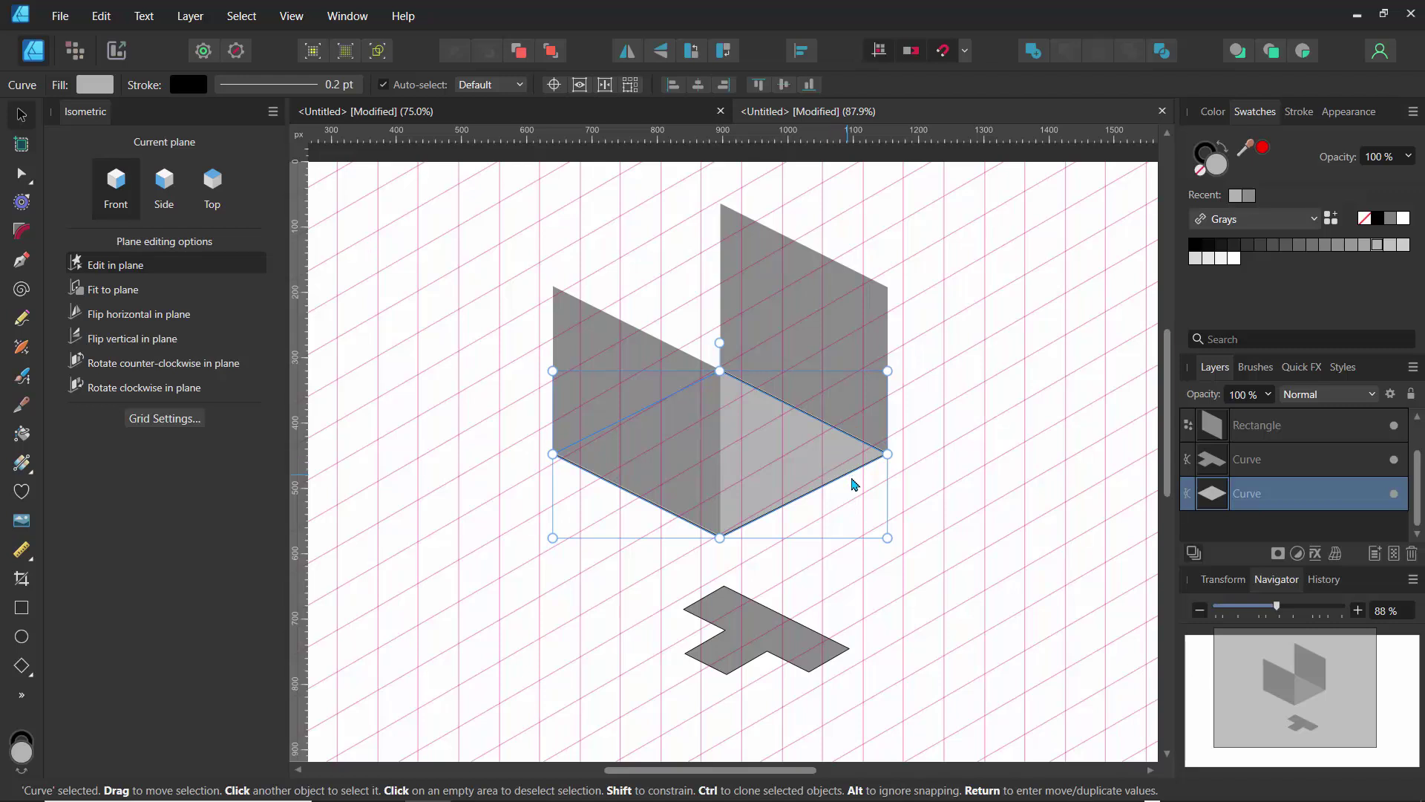
click(23, 175)
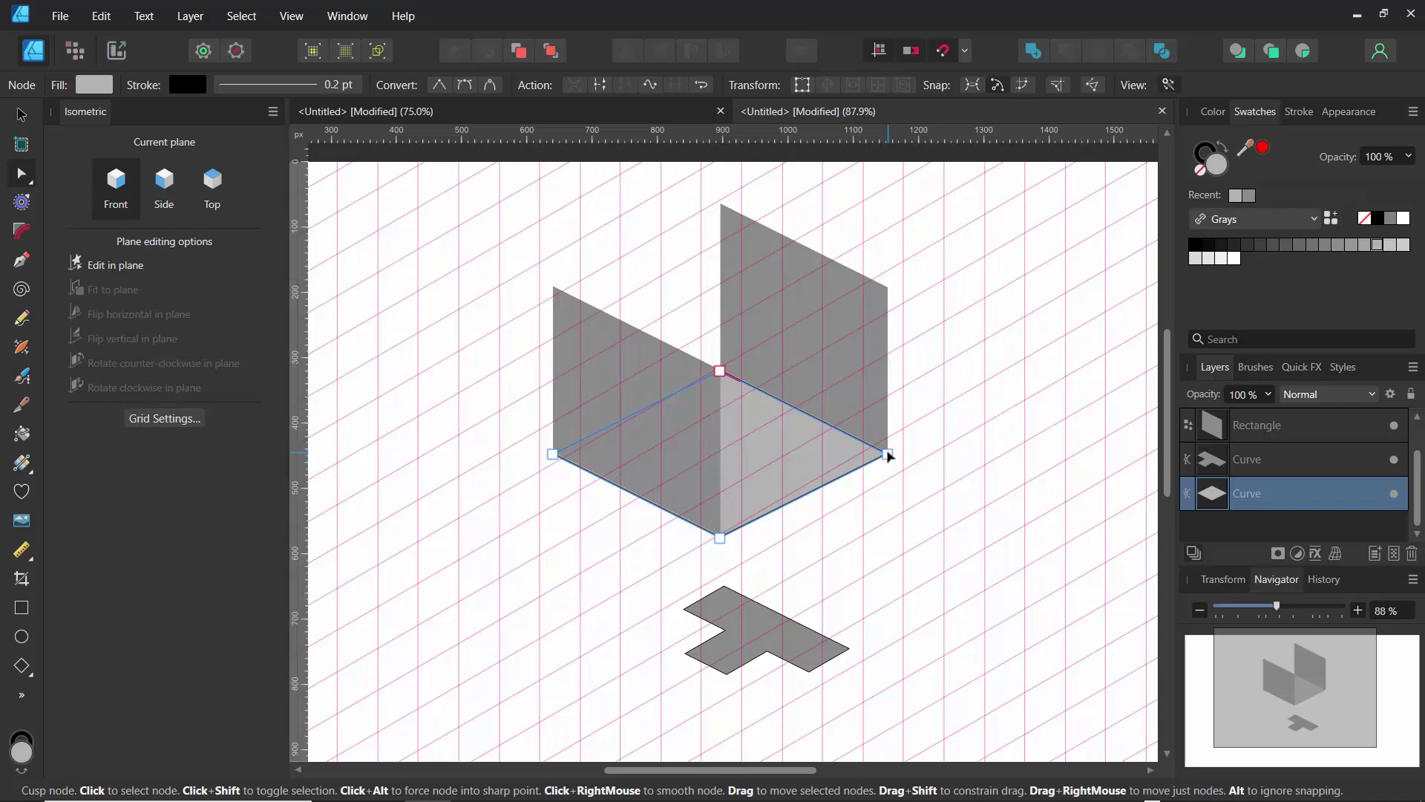
drag(886, 453, 879, 443)
key(v)
click(873, 394)
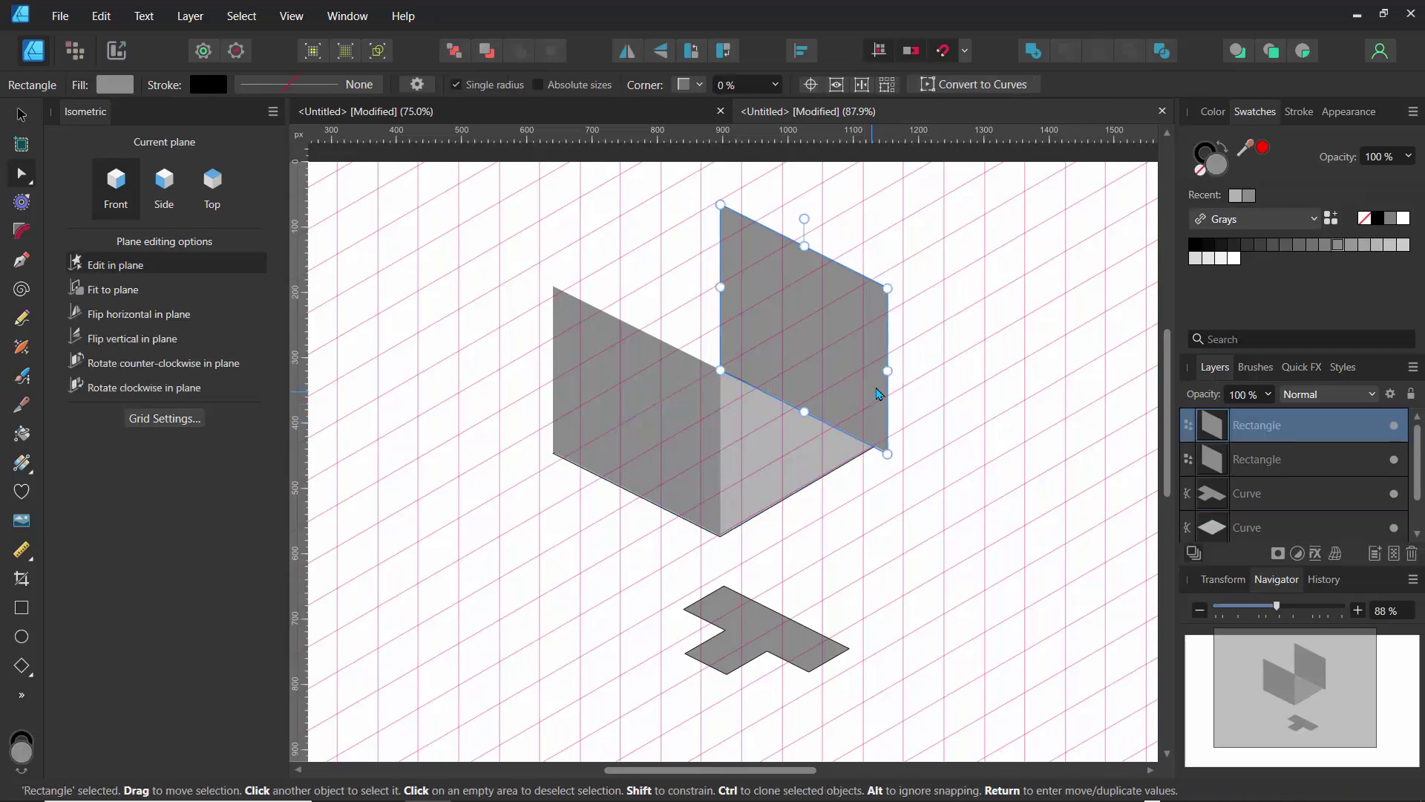
drag(881, 363, 874, 363)
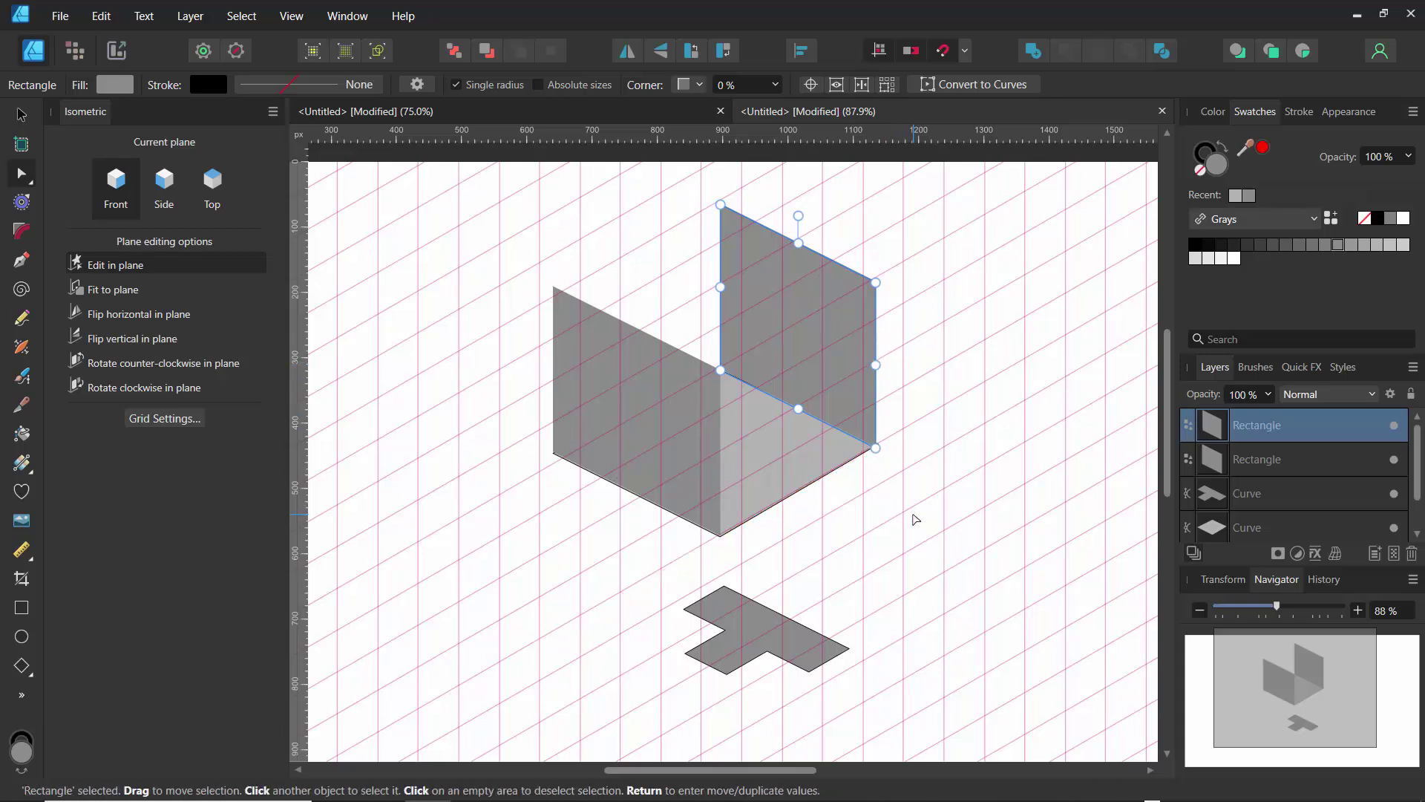
key(ctrl+z)
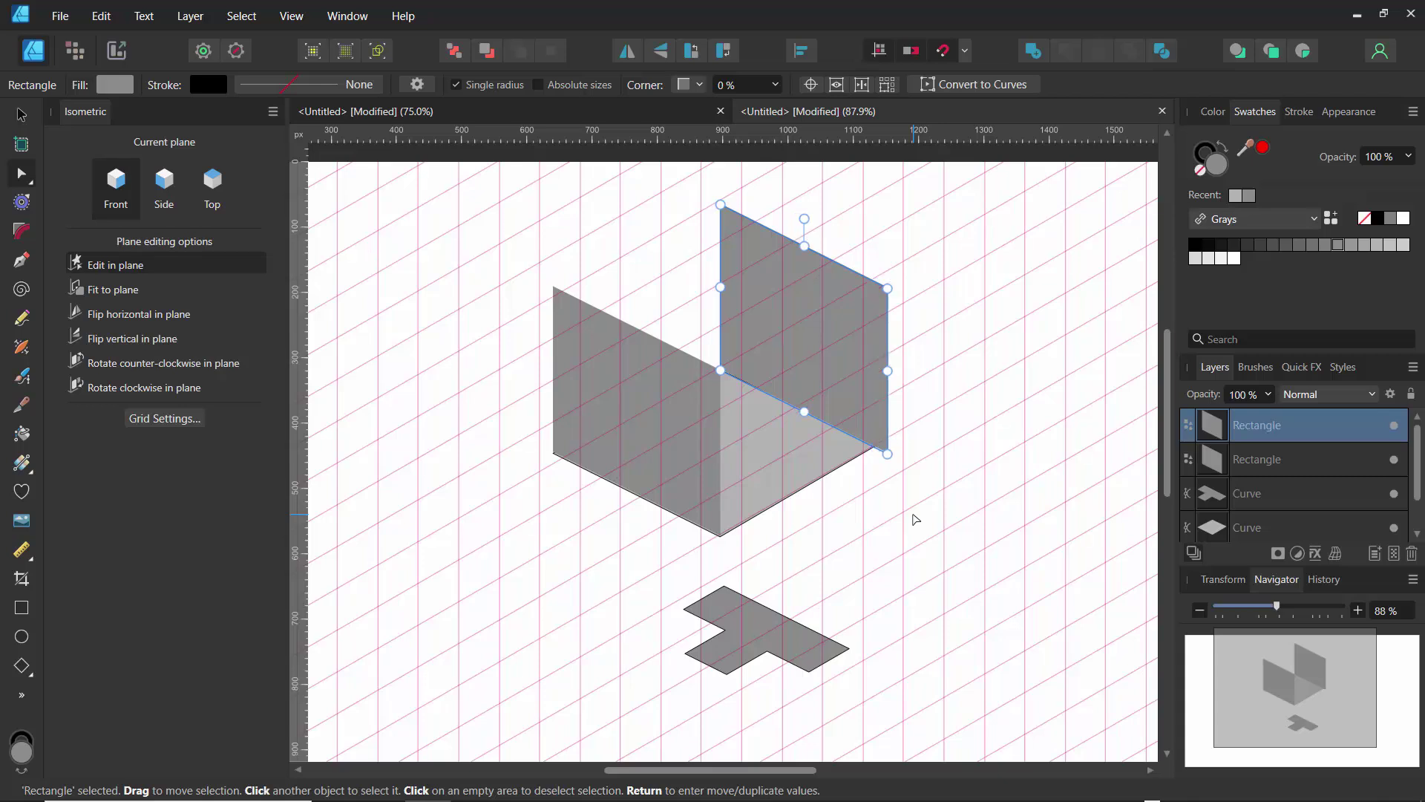
key(ctrl+z)
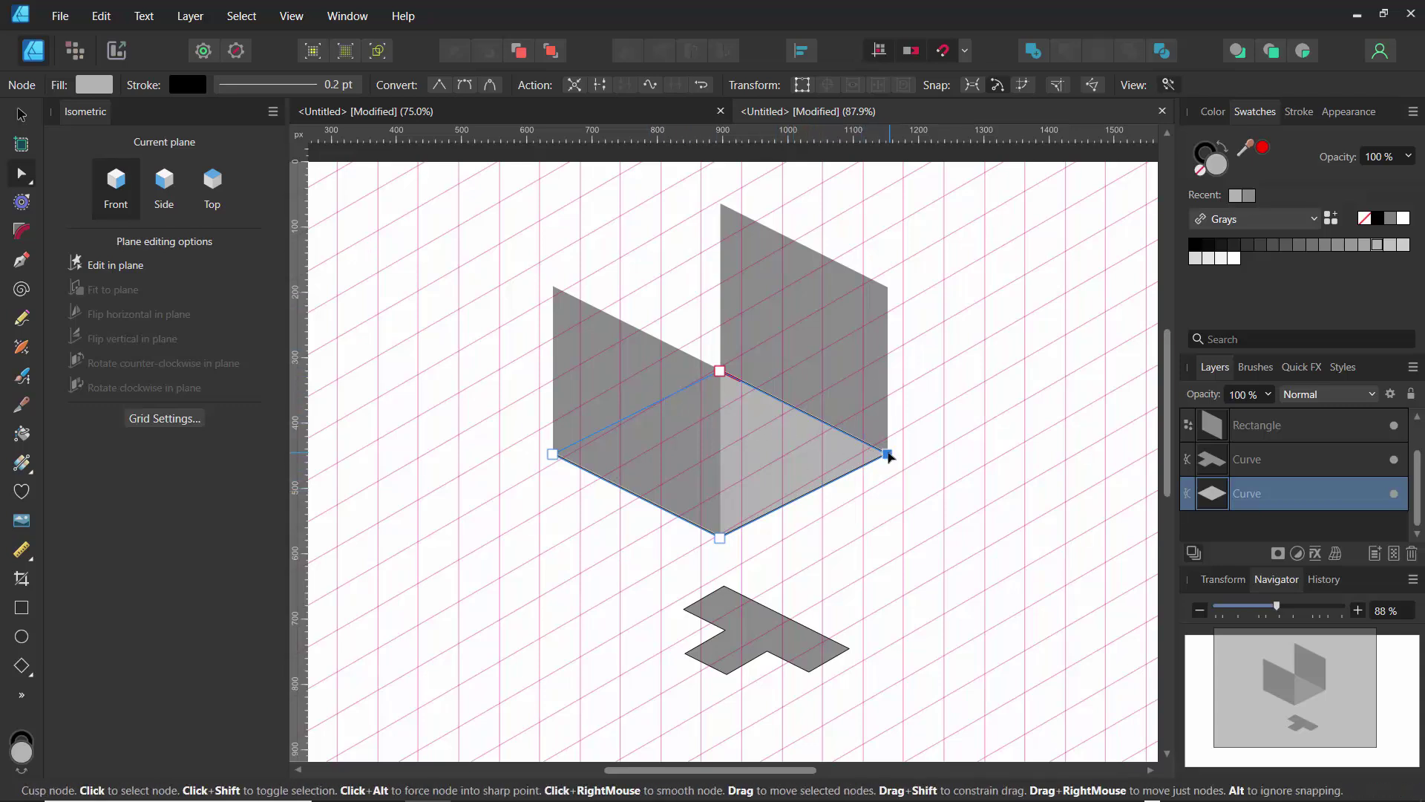
- Move the rhombus's right corner node up and inward onto the Front plane grid, and resize the rear rectangle towards it
drag(890, 456, 878, 444)
click(875, 360)
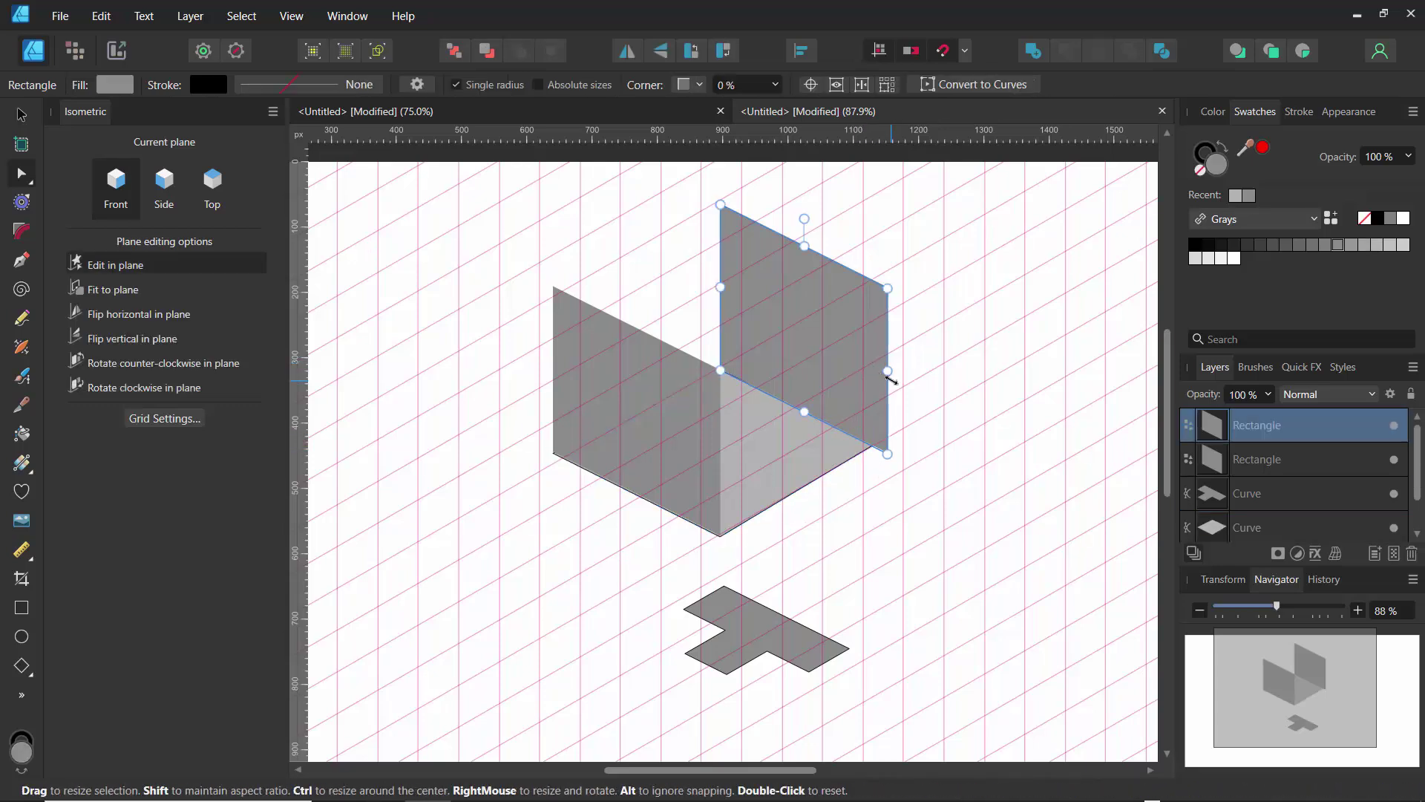
drag(887, 369, 811, 365)
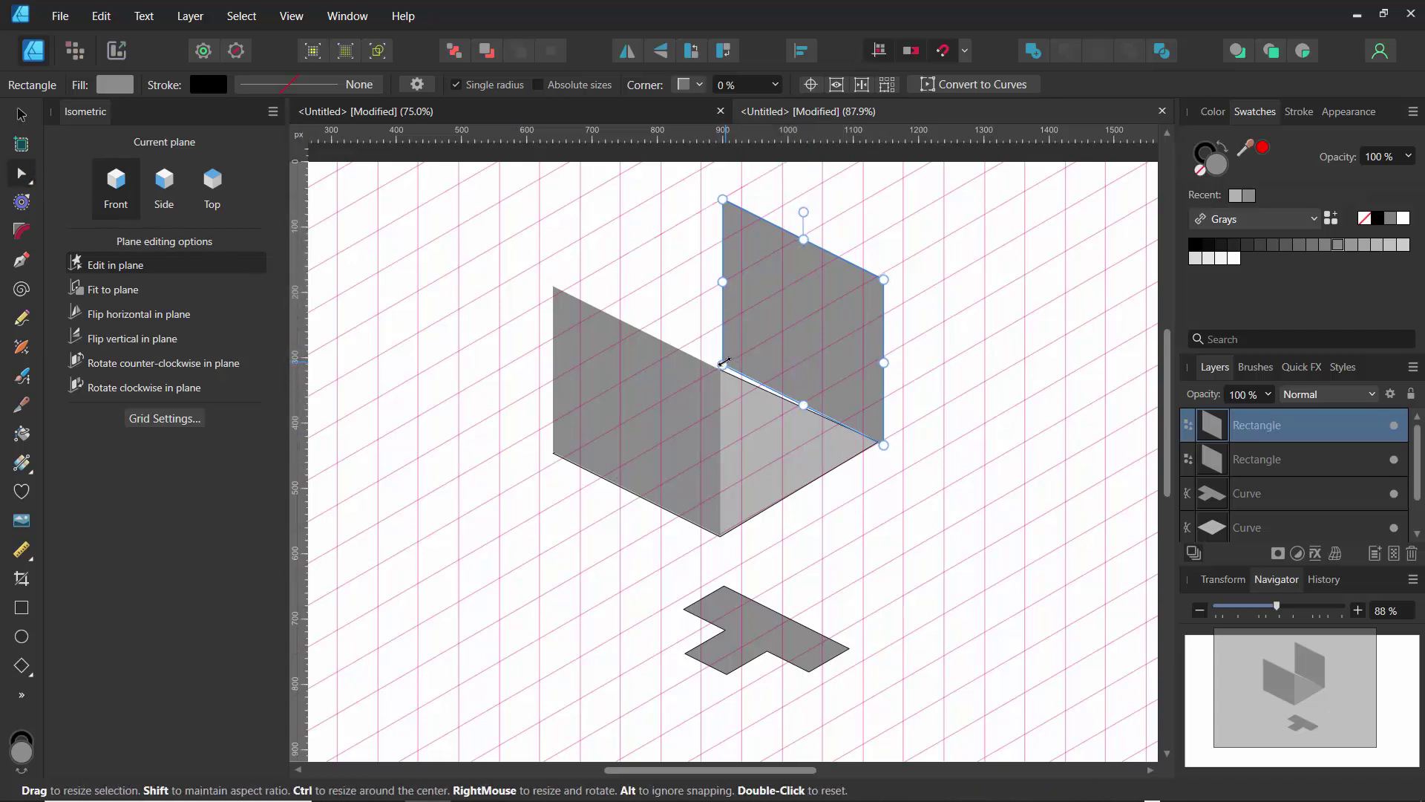
drag(717, 365, 715, 369)
click(677, 269)
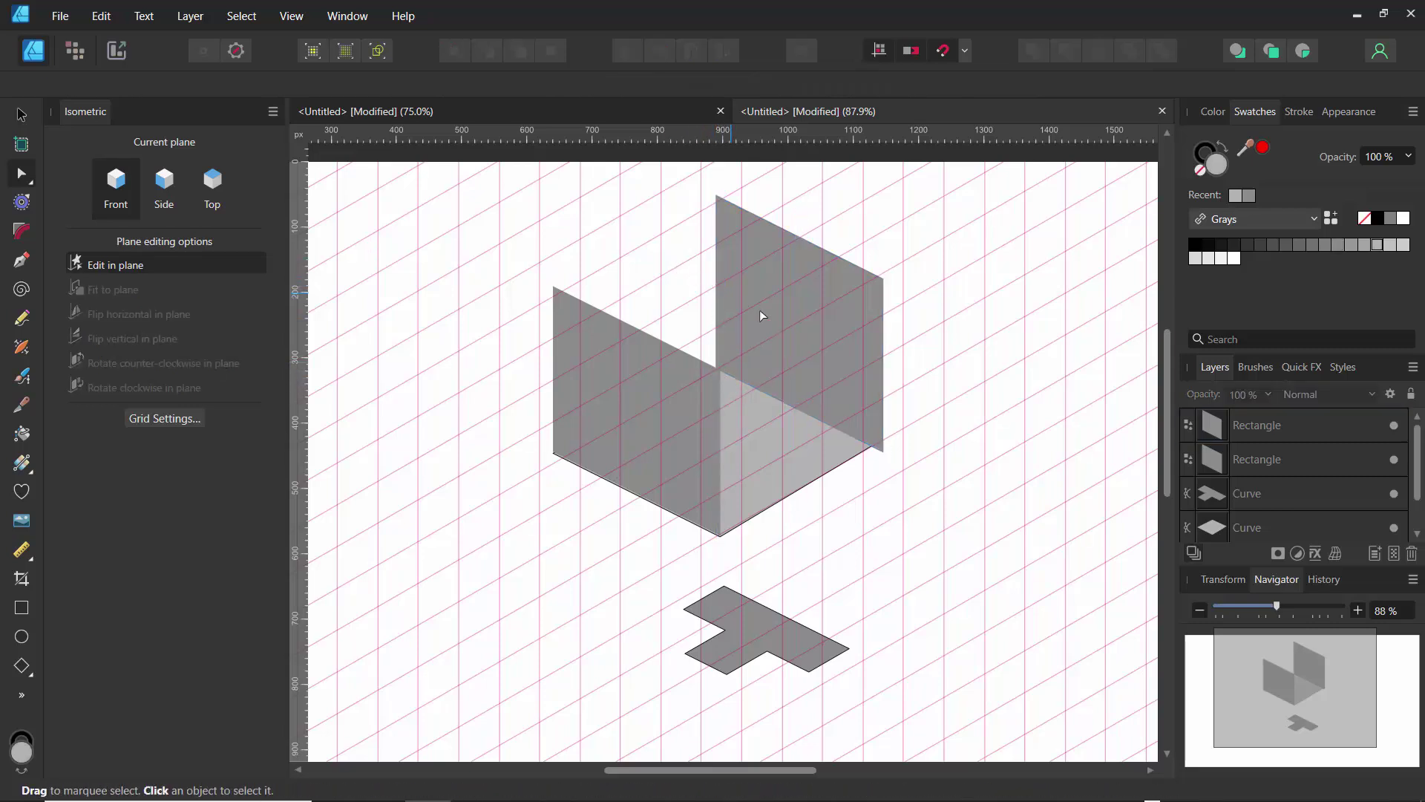
- Convert the rear rectangle to curves and shift its two right corner nodes and upper-left node onto the Front plane grid
click(768, 324)
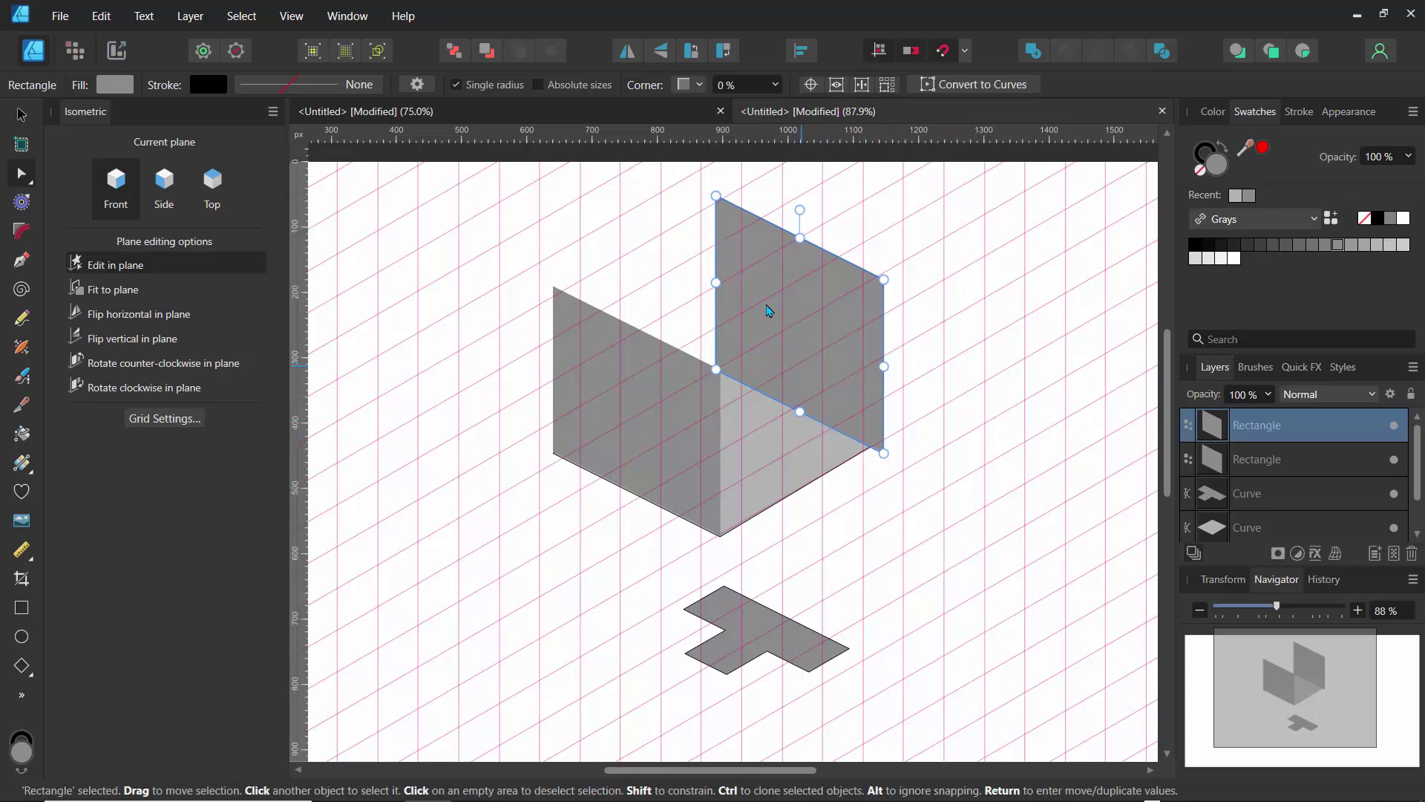
click(974, 85)
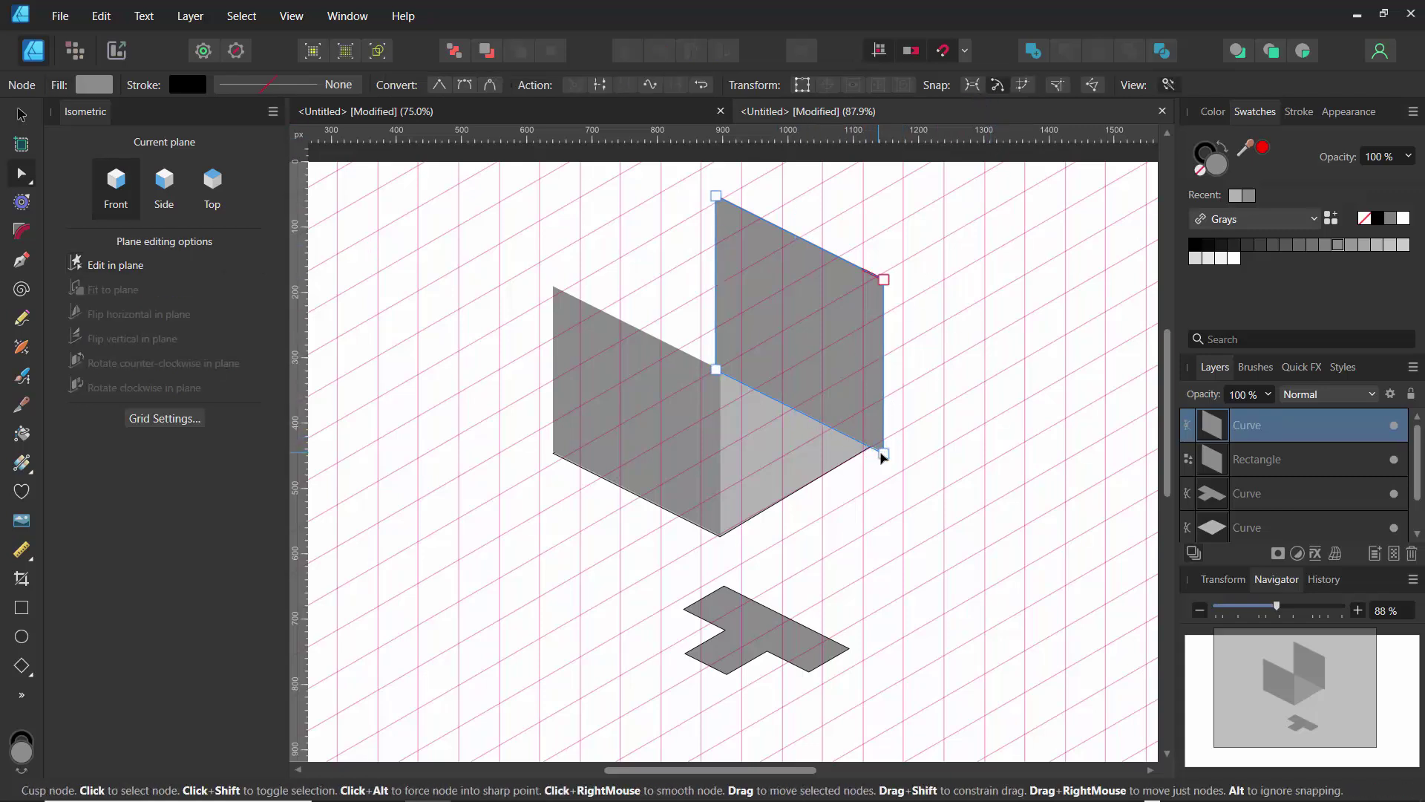
mouse_move(883, 453)
mouse_down()
mouse_move(862, 431)
mouse_move(878, 443)
mouse_up()
drag(883, 279, 878, 272)
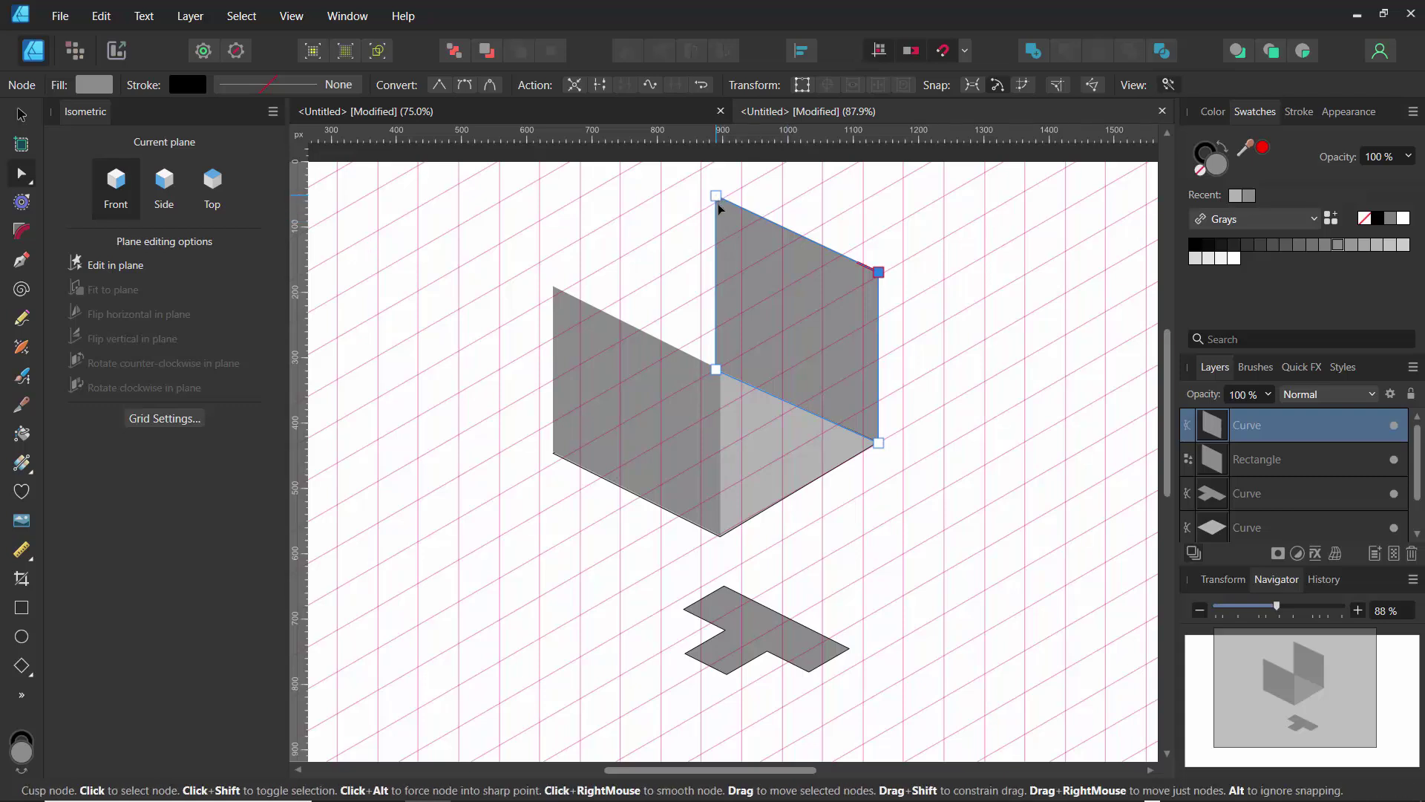
drag(717, 204, 717, 203)
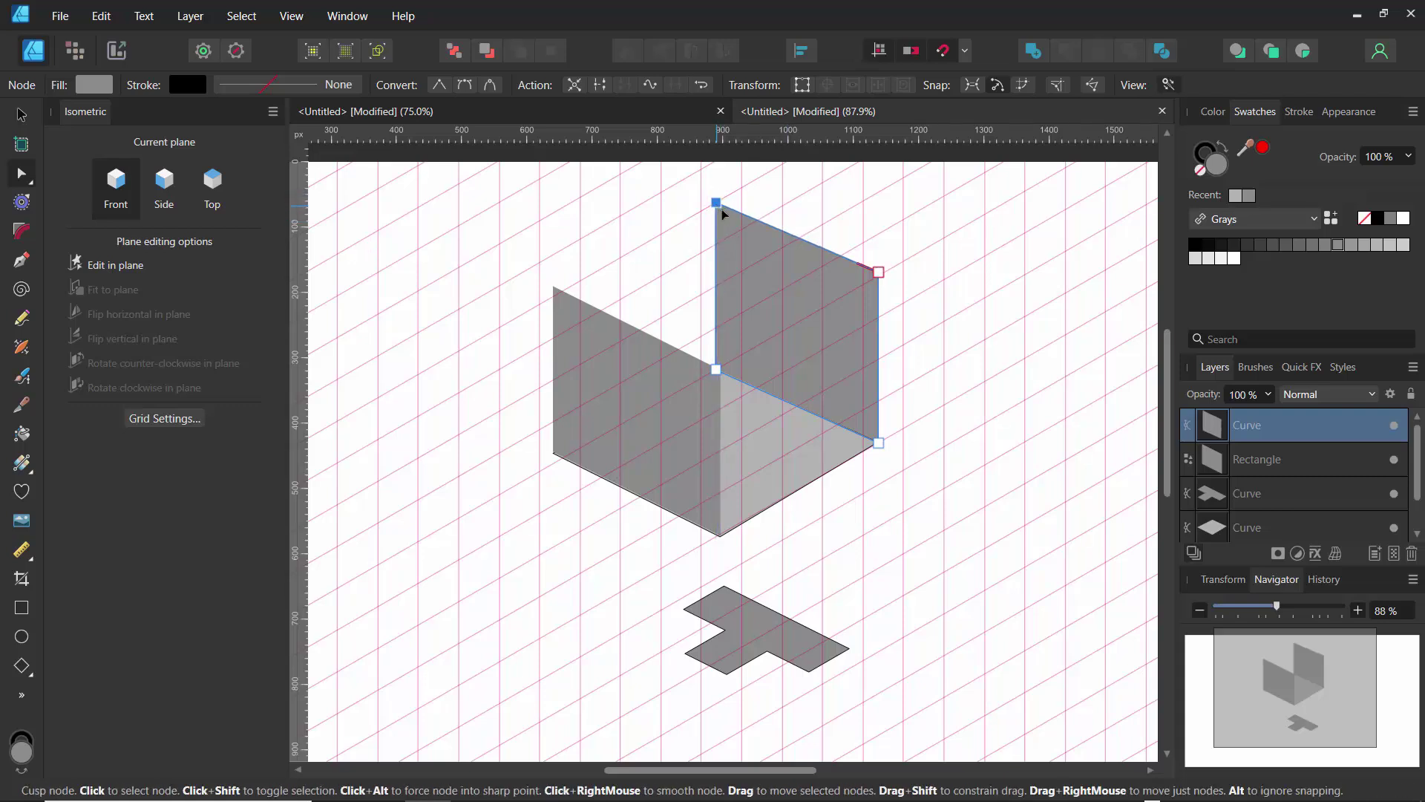
- Convert the left wall rectangle to curves
click(913, 385)
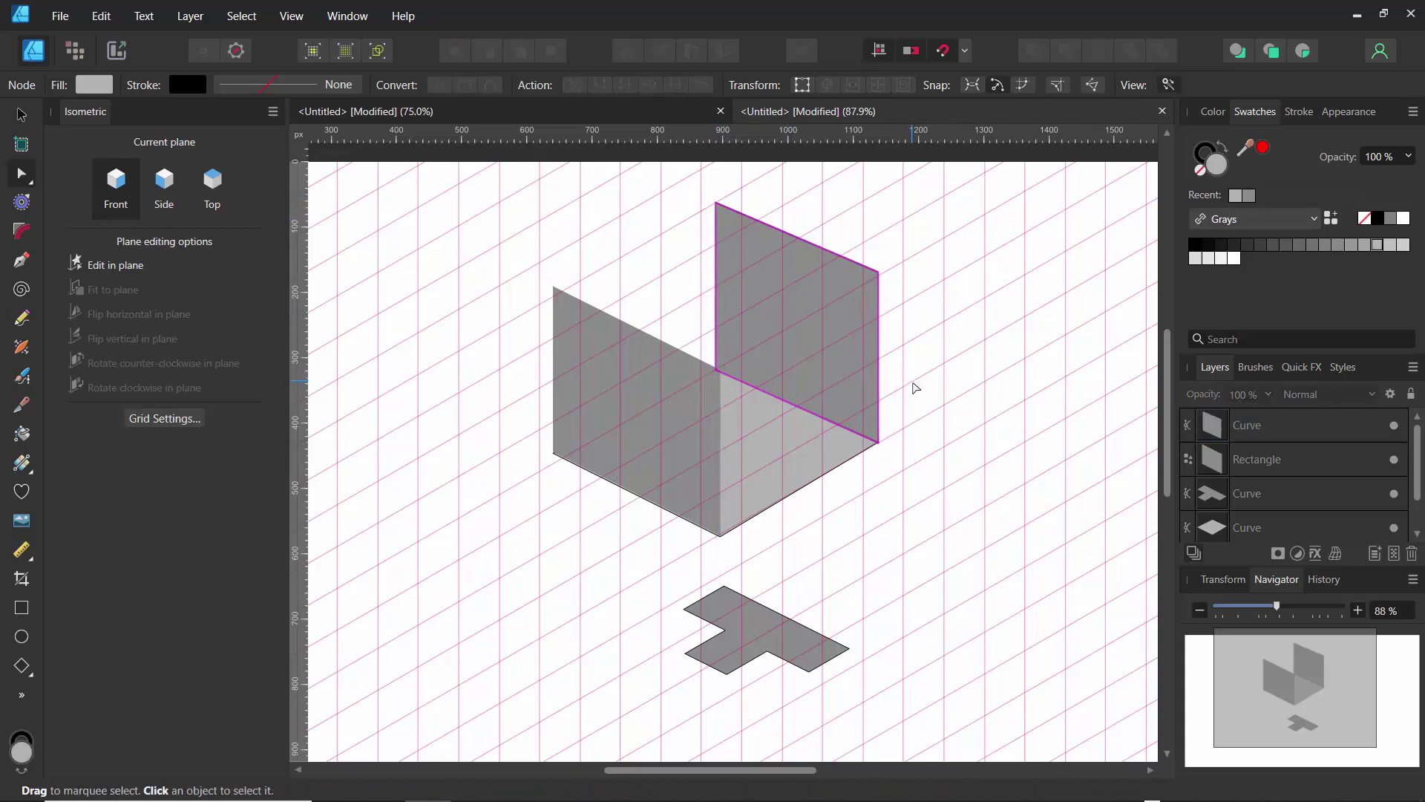
click(702, 434)
double_click(765, 485)
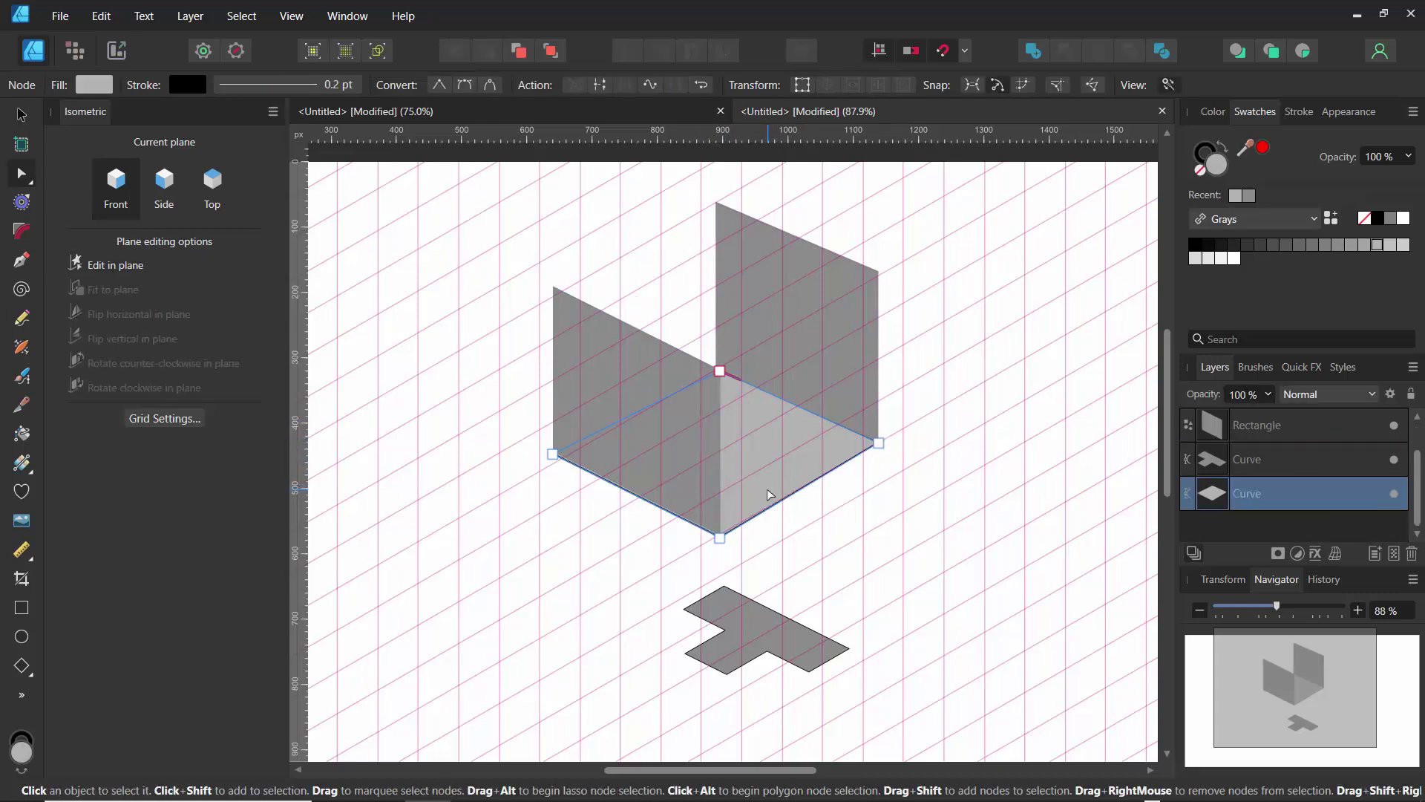
click(615, 552)
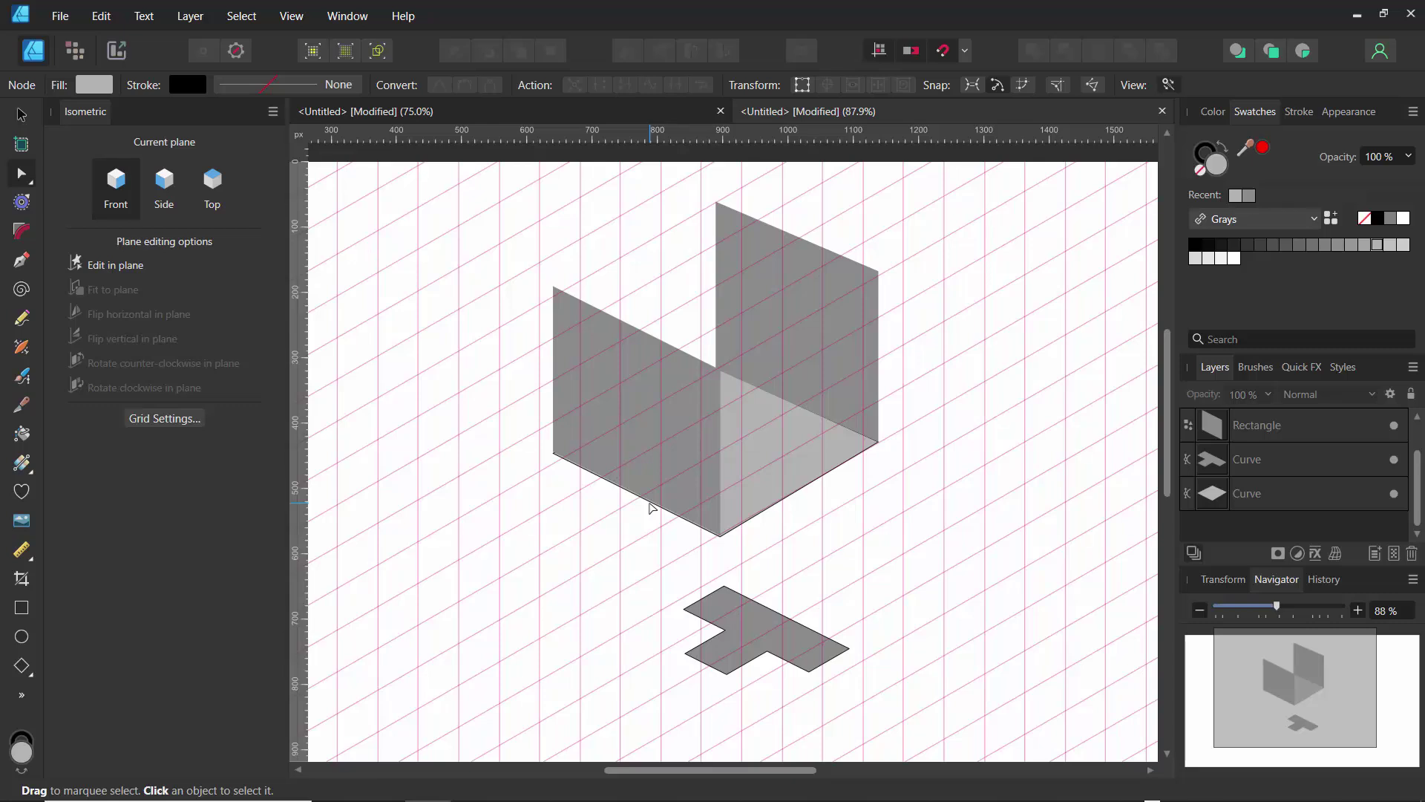
click(662, 382)
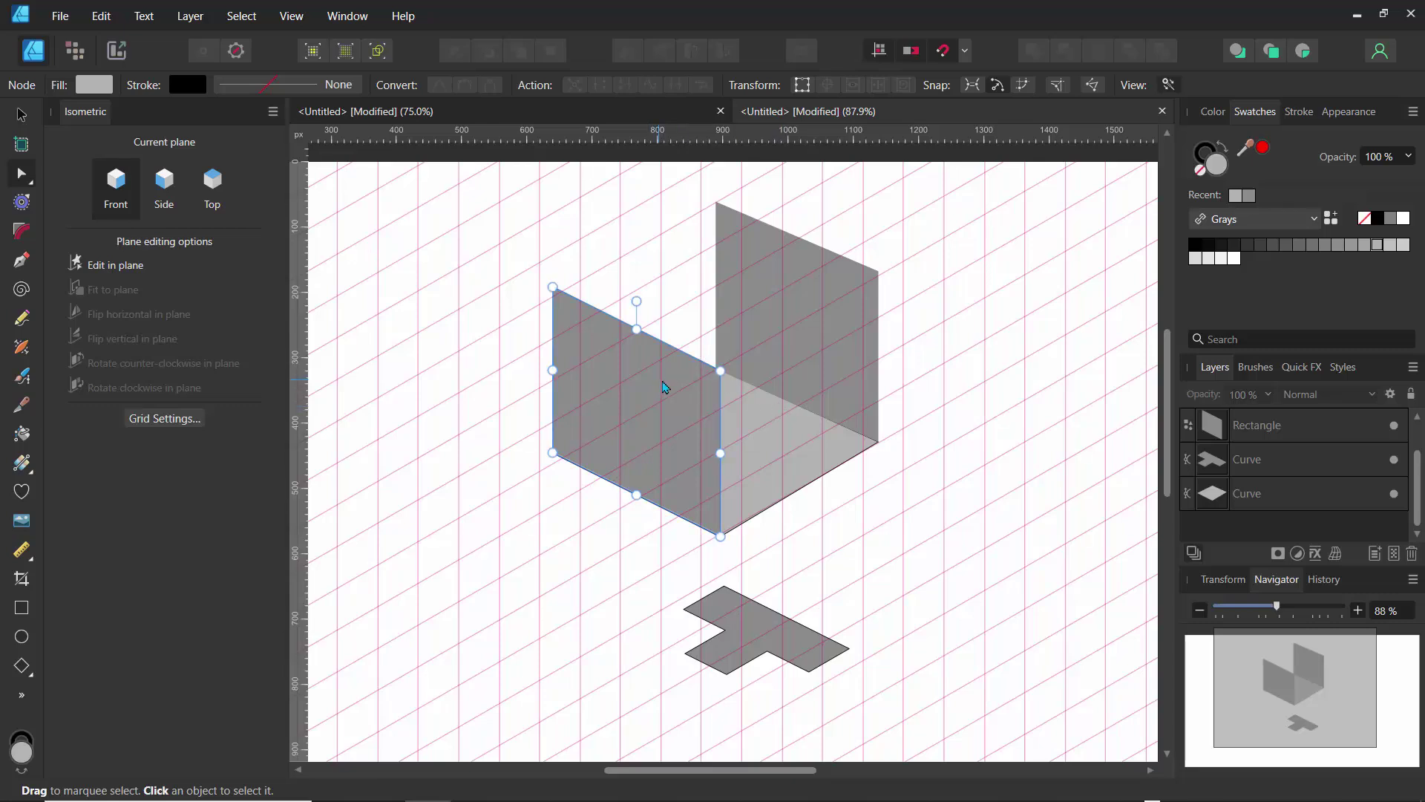
click(968, 85)
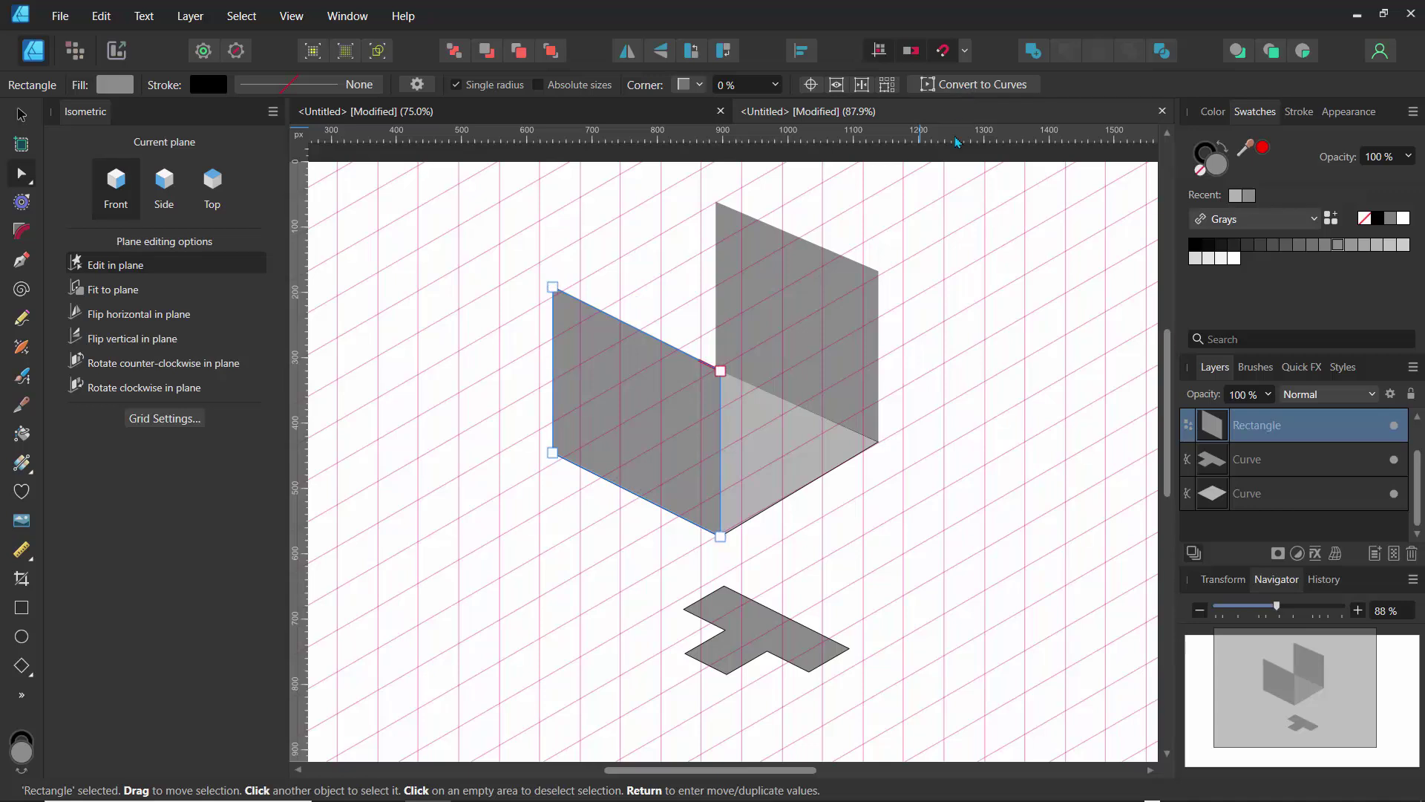
- Select the floor rhombus and switch the current isometric plane to Top
click(796, 482)
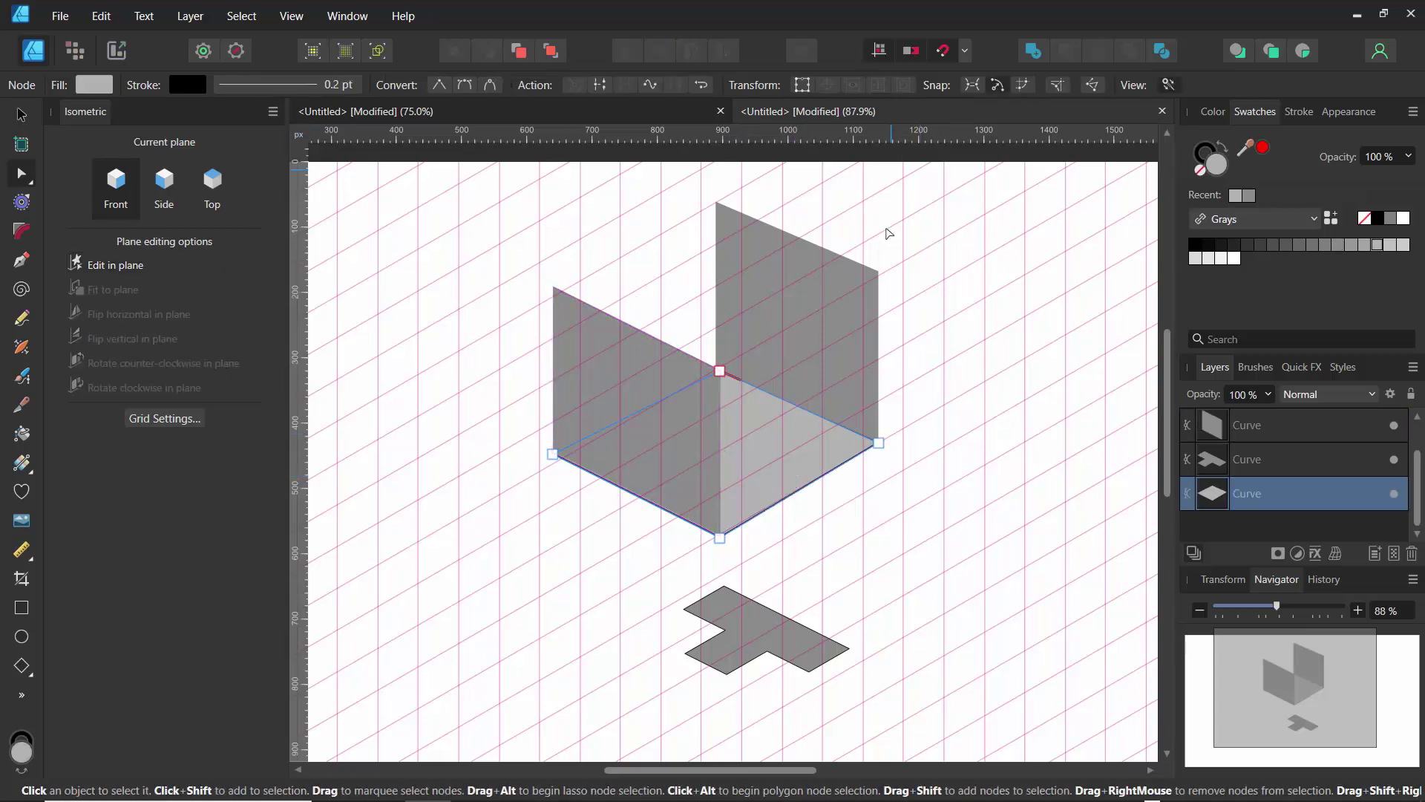
click(811, 335)
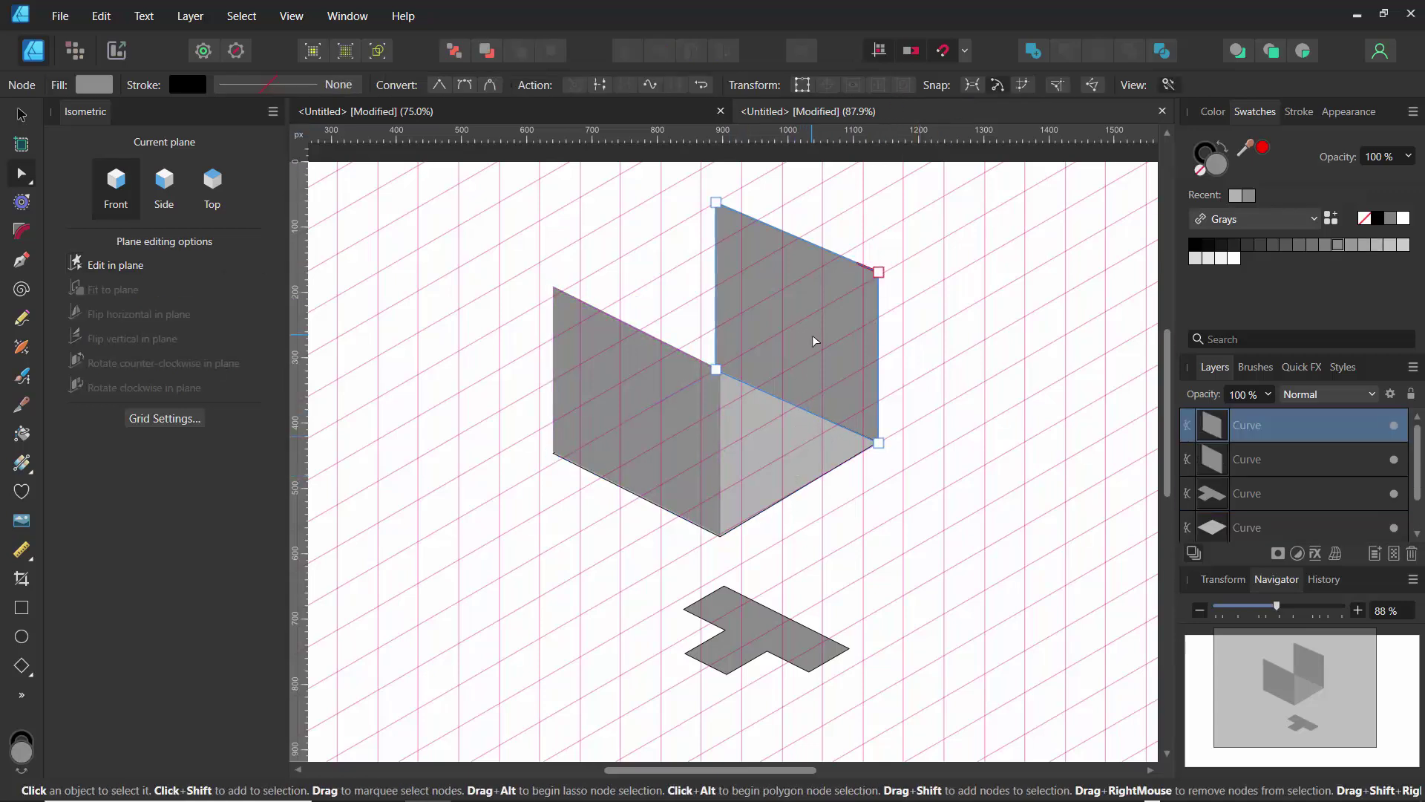
click(788, 446)
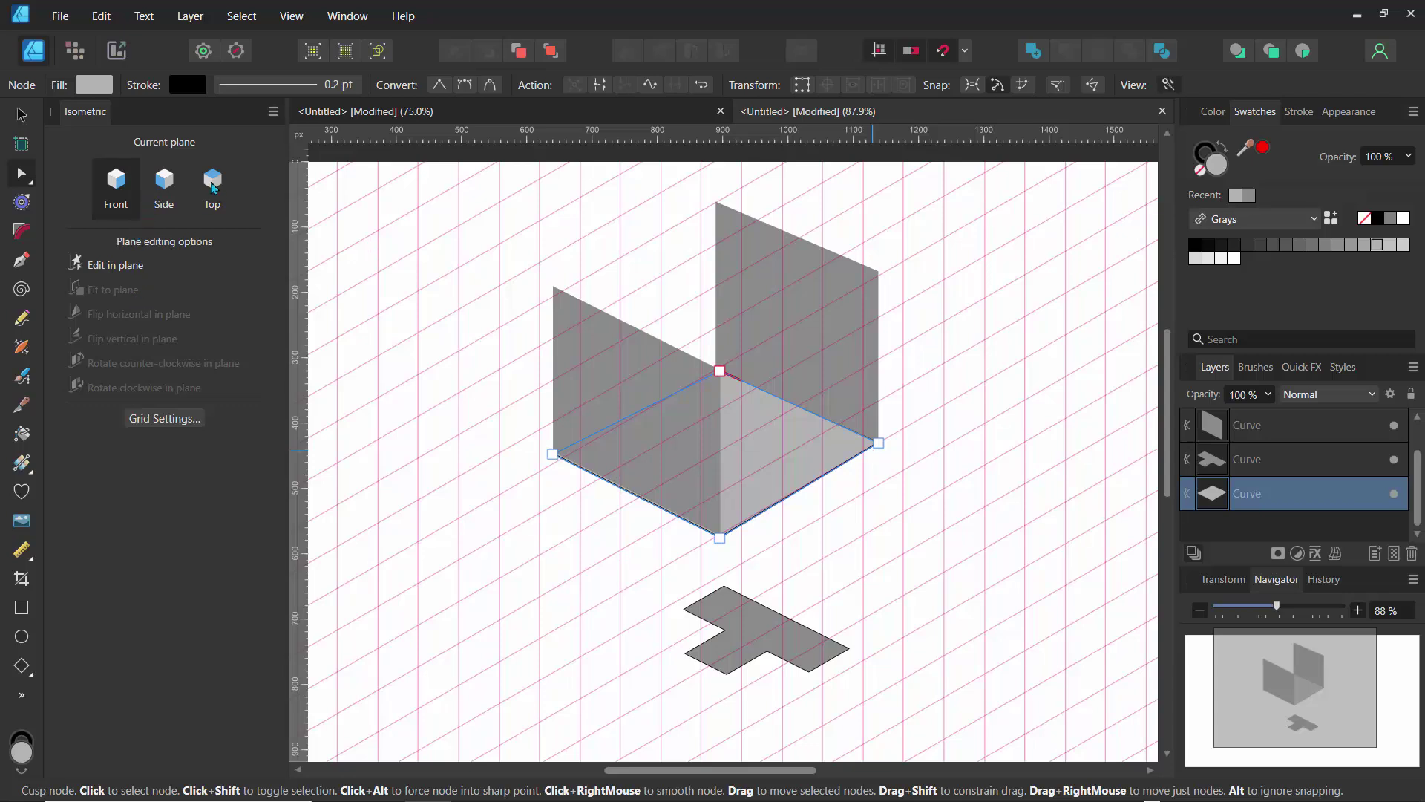
click(213, 188)
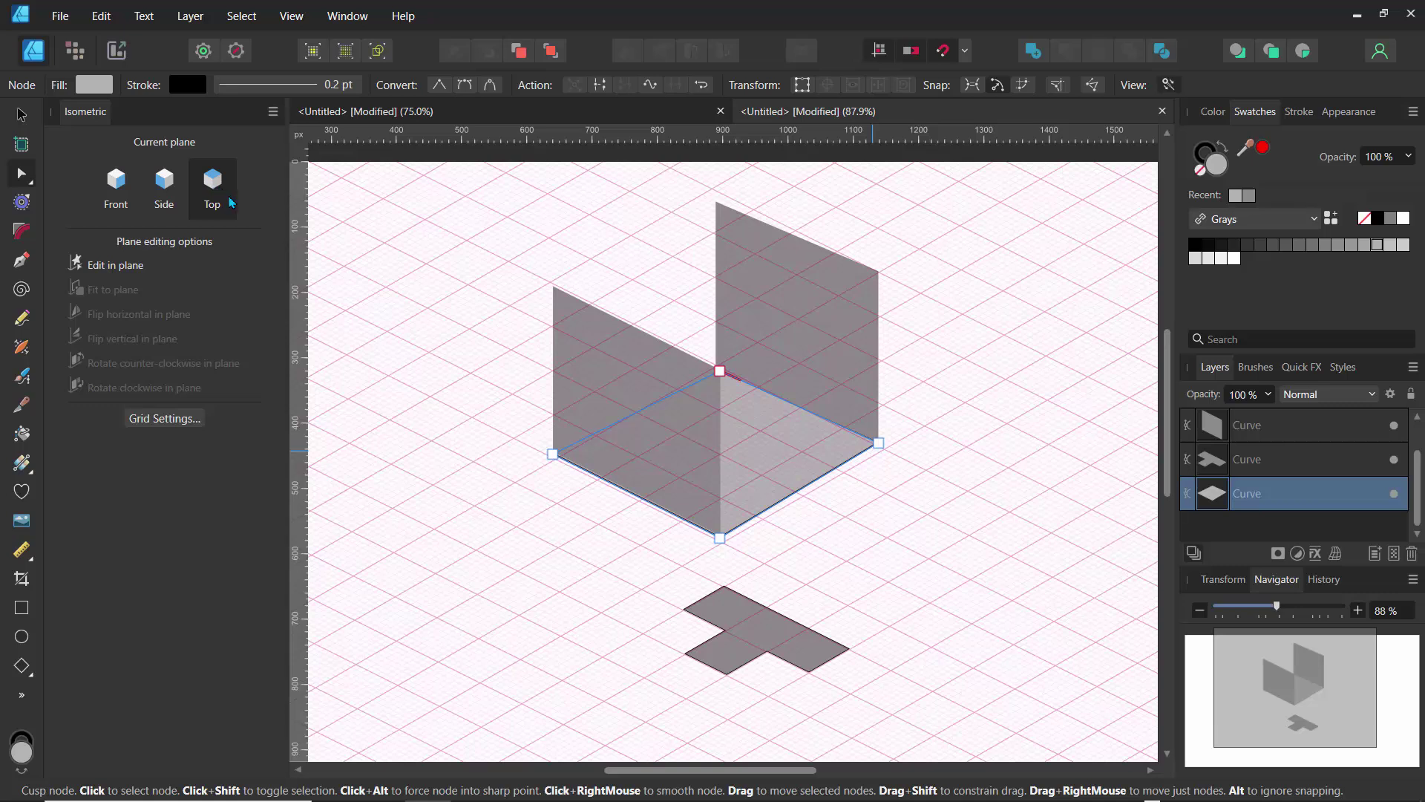
- Try to move the rear wall's two left corner nodes inward onto the Top plane grid
click(725, 220)
key(ctrl+j)
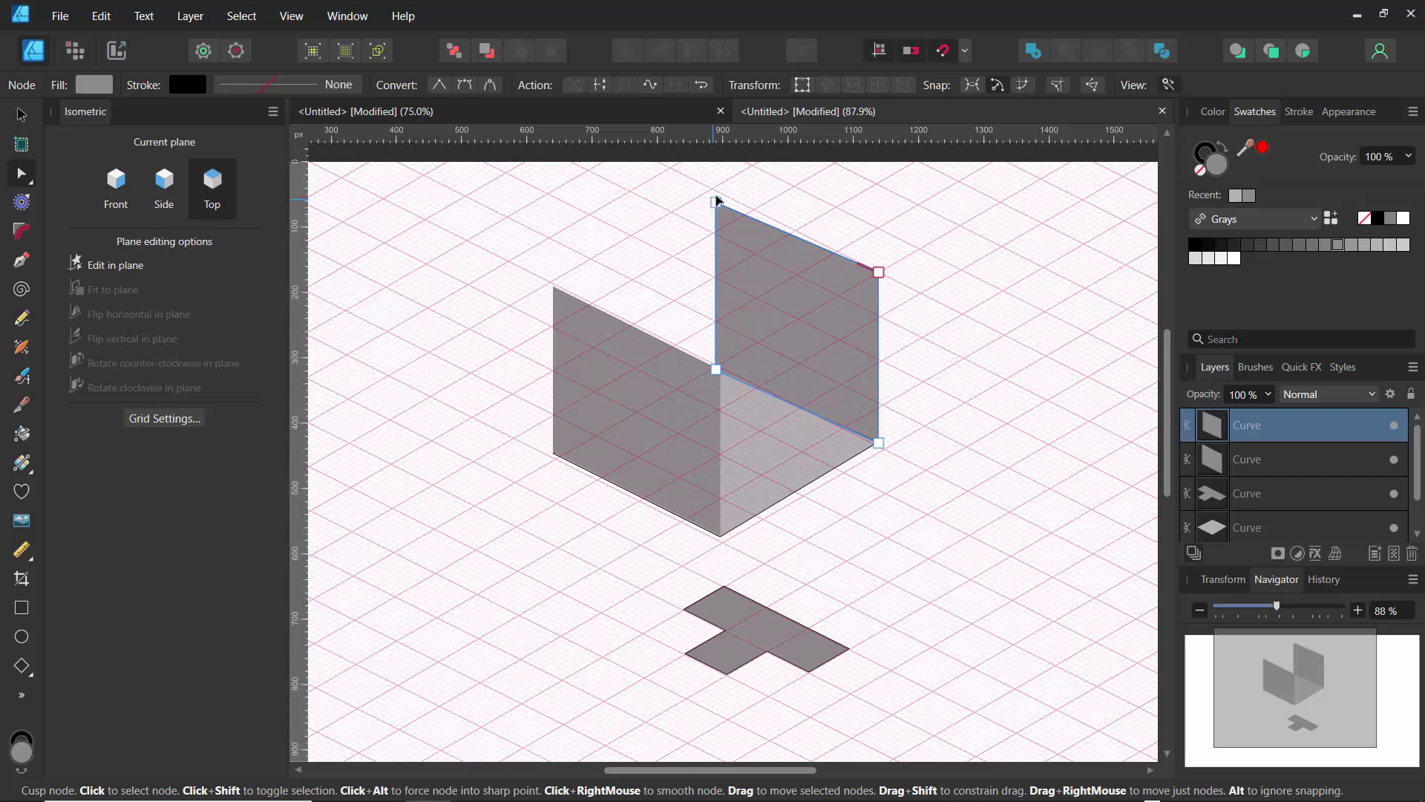
drag(719, 201, 728, 196)
drag(716, 369, 729, 370)
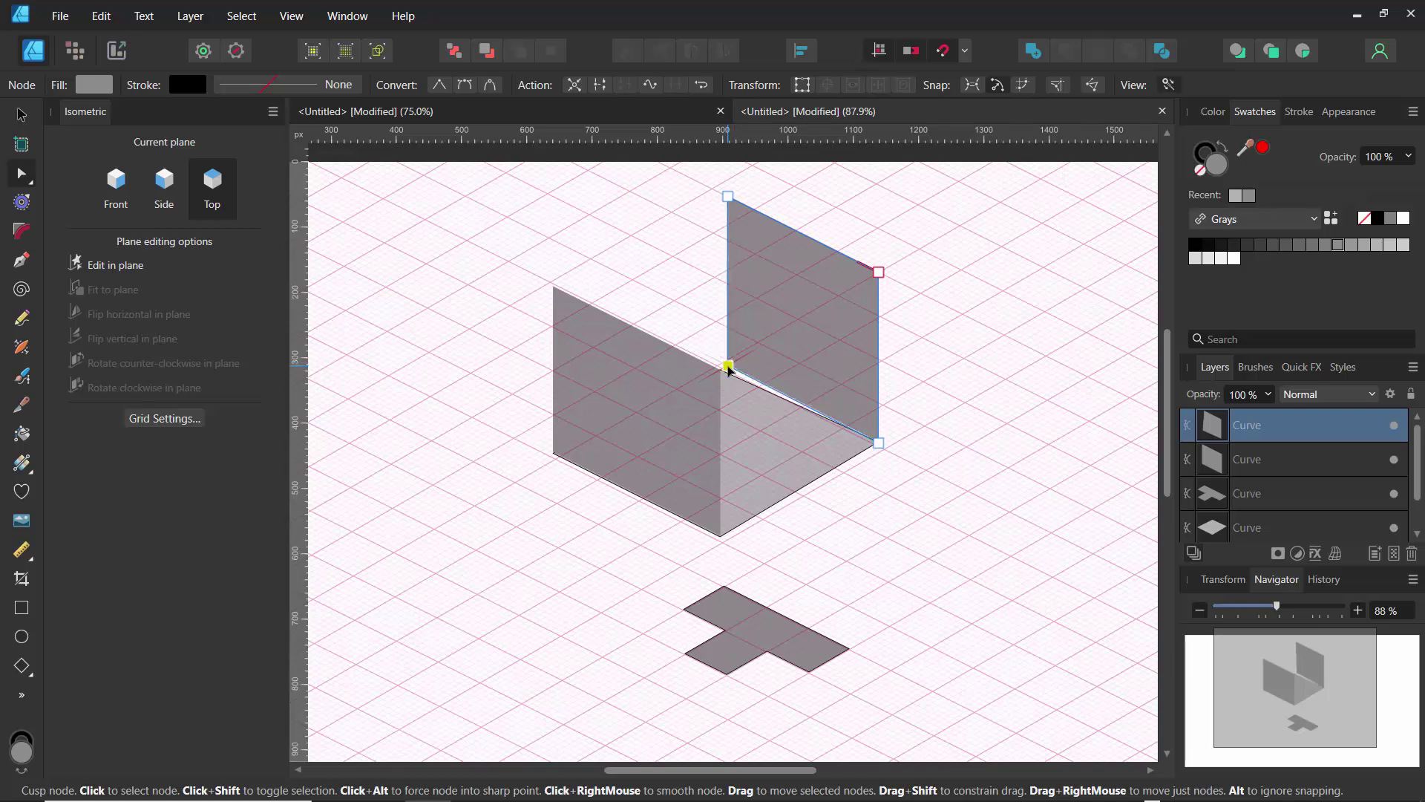
- Try to shift the left wall's upper-right node and readjust the rear wall's two left nodes to meet at the floor's back corner
click(719, 382)
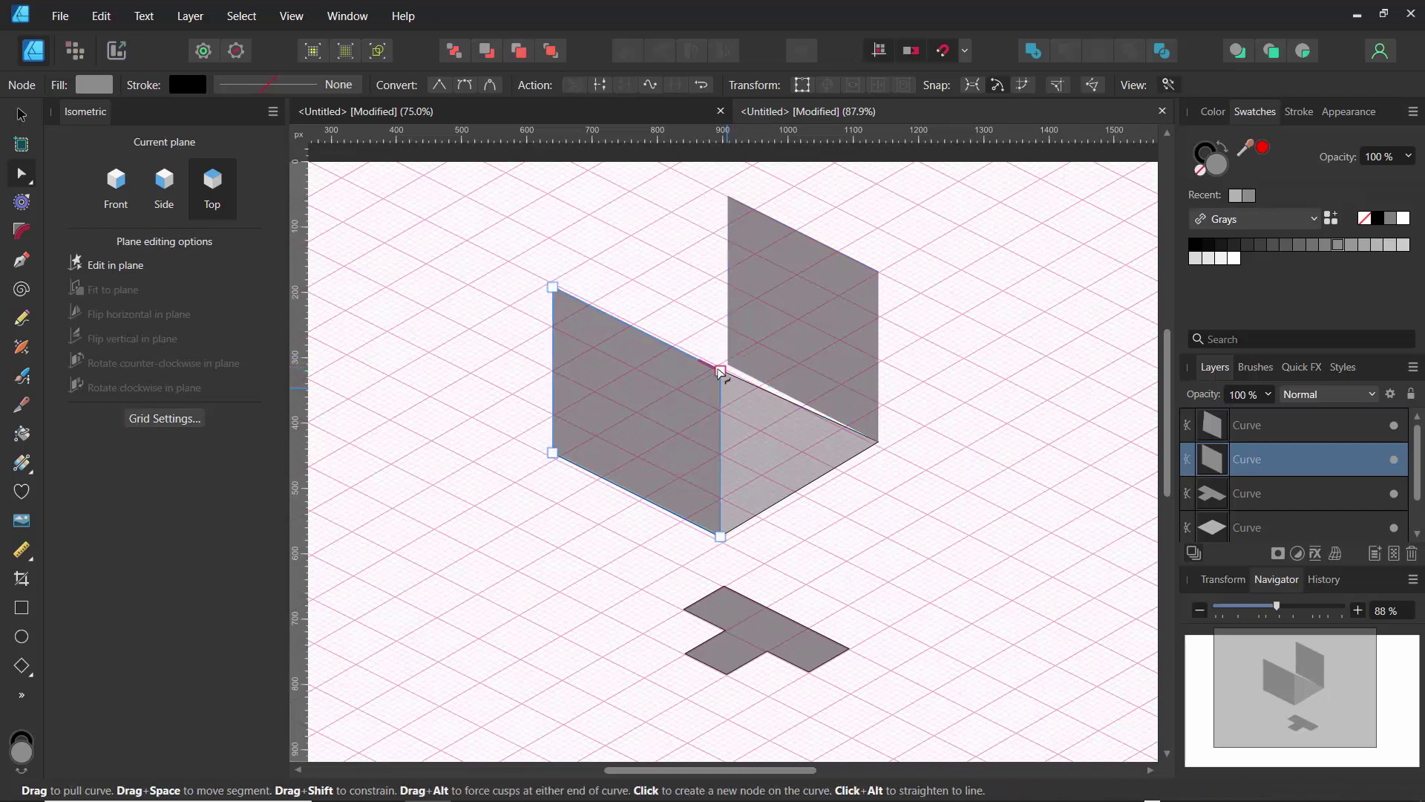
drag(727, 366, 726, 372)
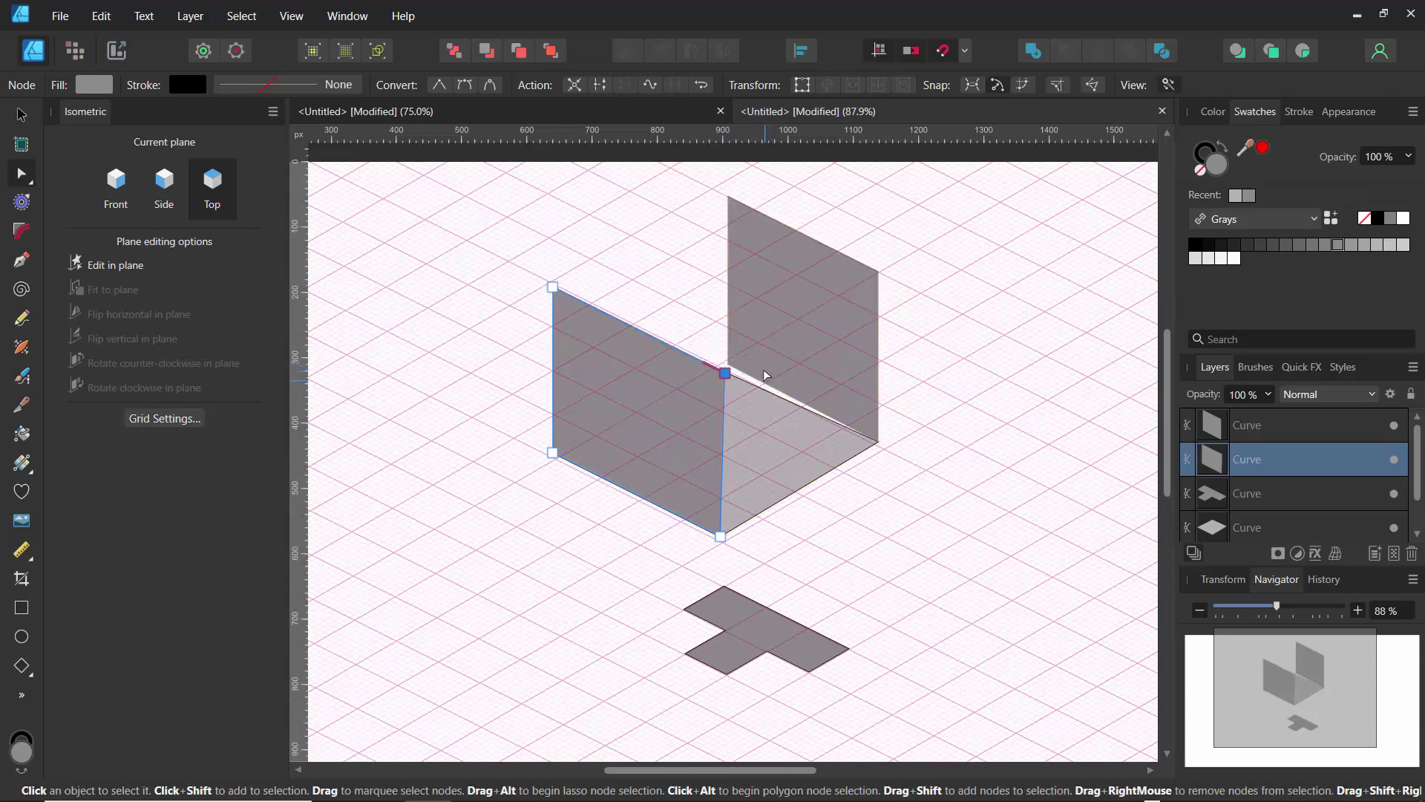
click(765, 375)
drag(722, 371, 719, 370)
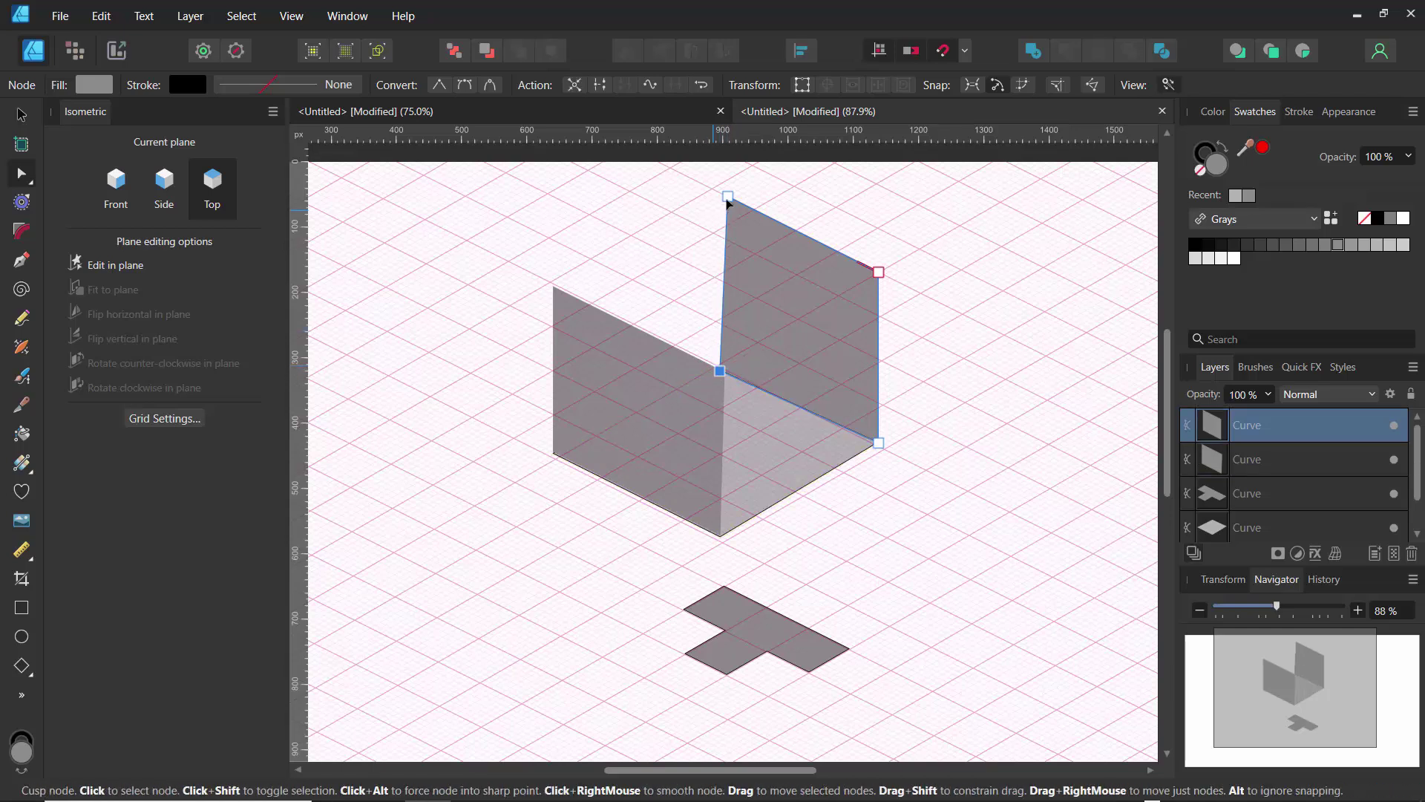
mouse_move(727, 199)
mouse_down()
mouse_move(720, 211)
mouse_move(733, 203)
mouse_up()
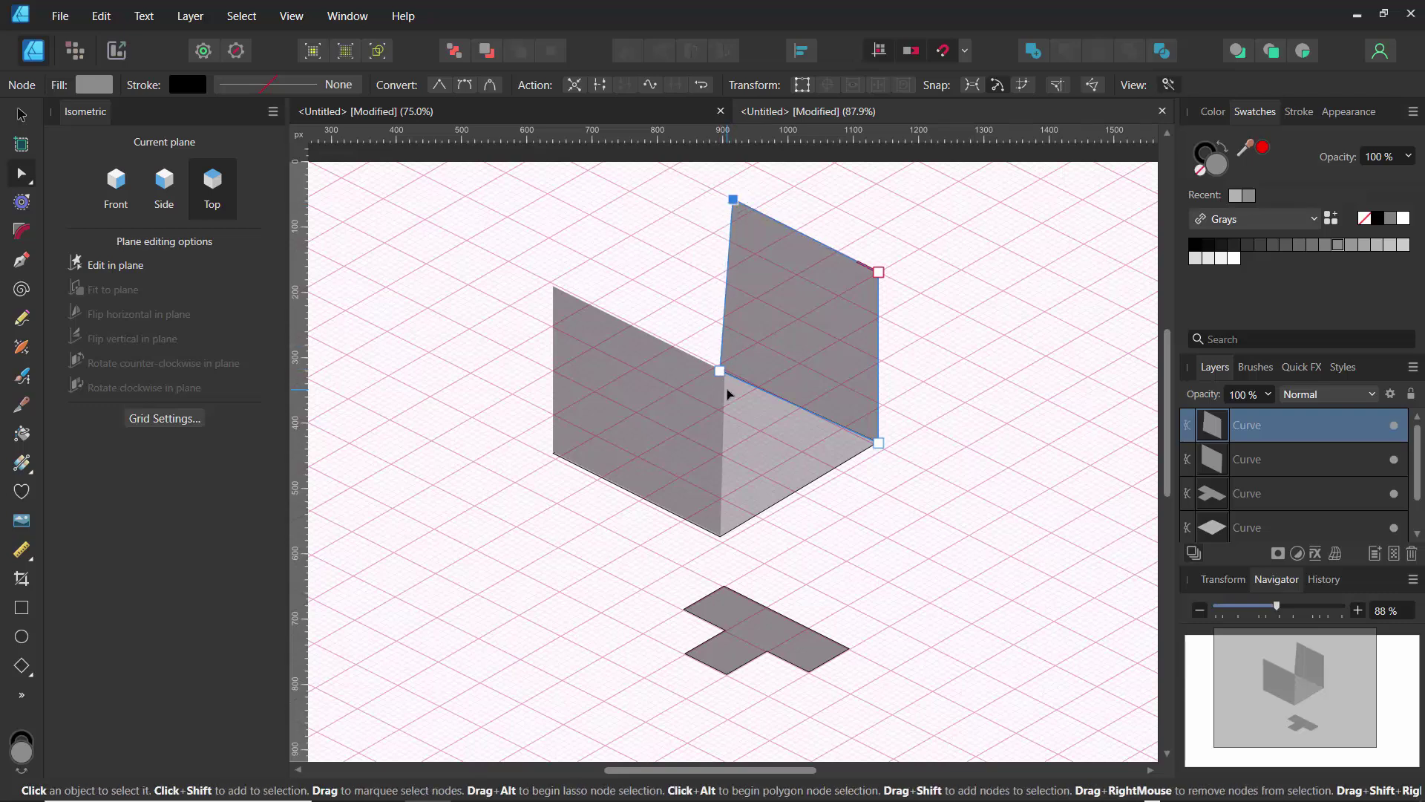
- Undo all the node moves made on the rear and left walls in the Top plane
key(ctrl+z)
key(ctrl+z)
key(ctrl+z)
key(ctrl+z)
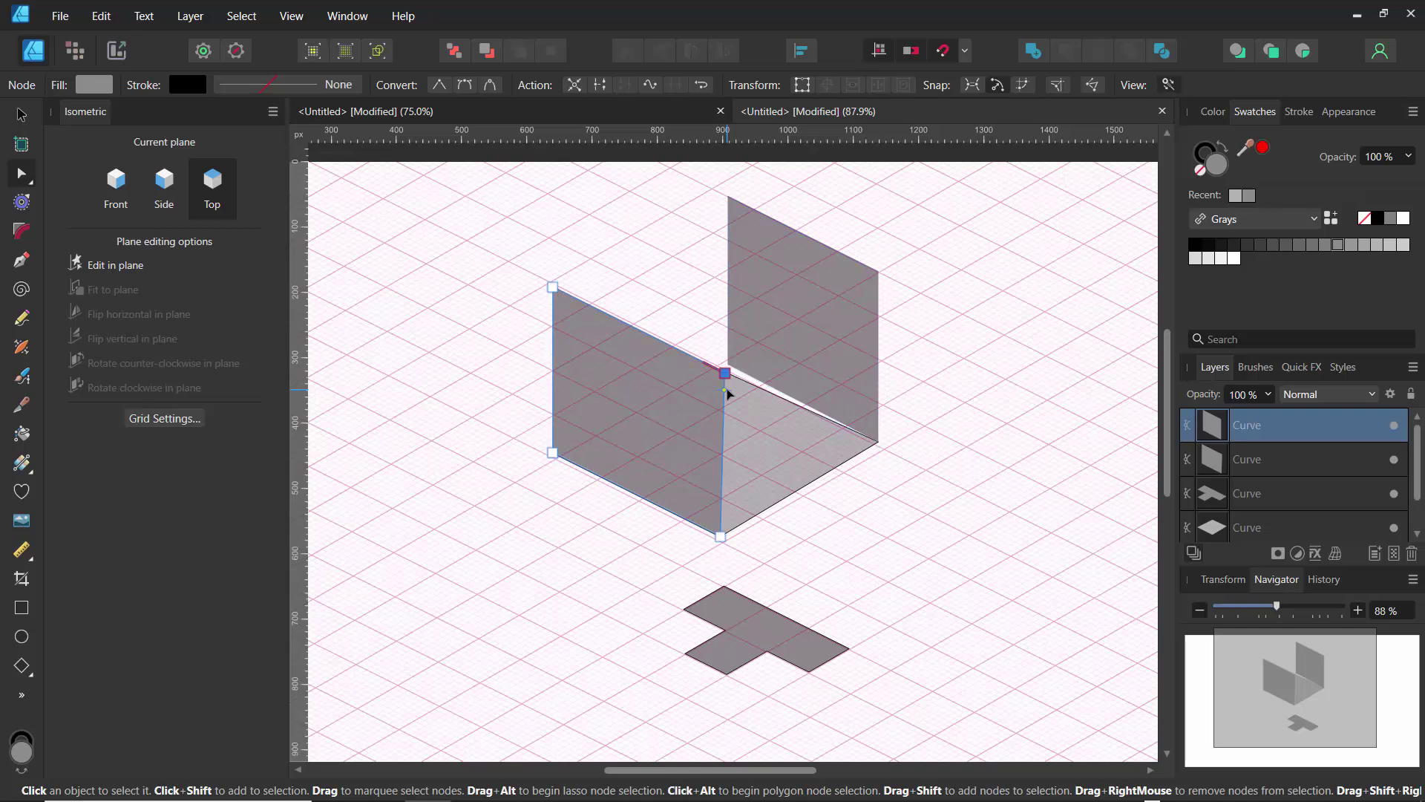
key(ctrl+z)
key(ctrl+z)
key(ctrl+z)
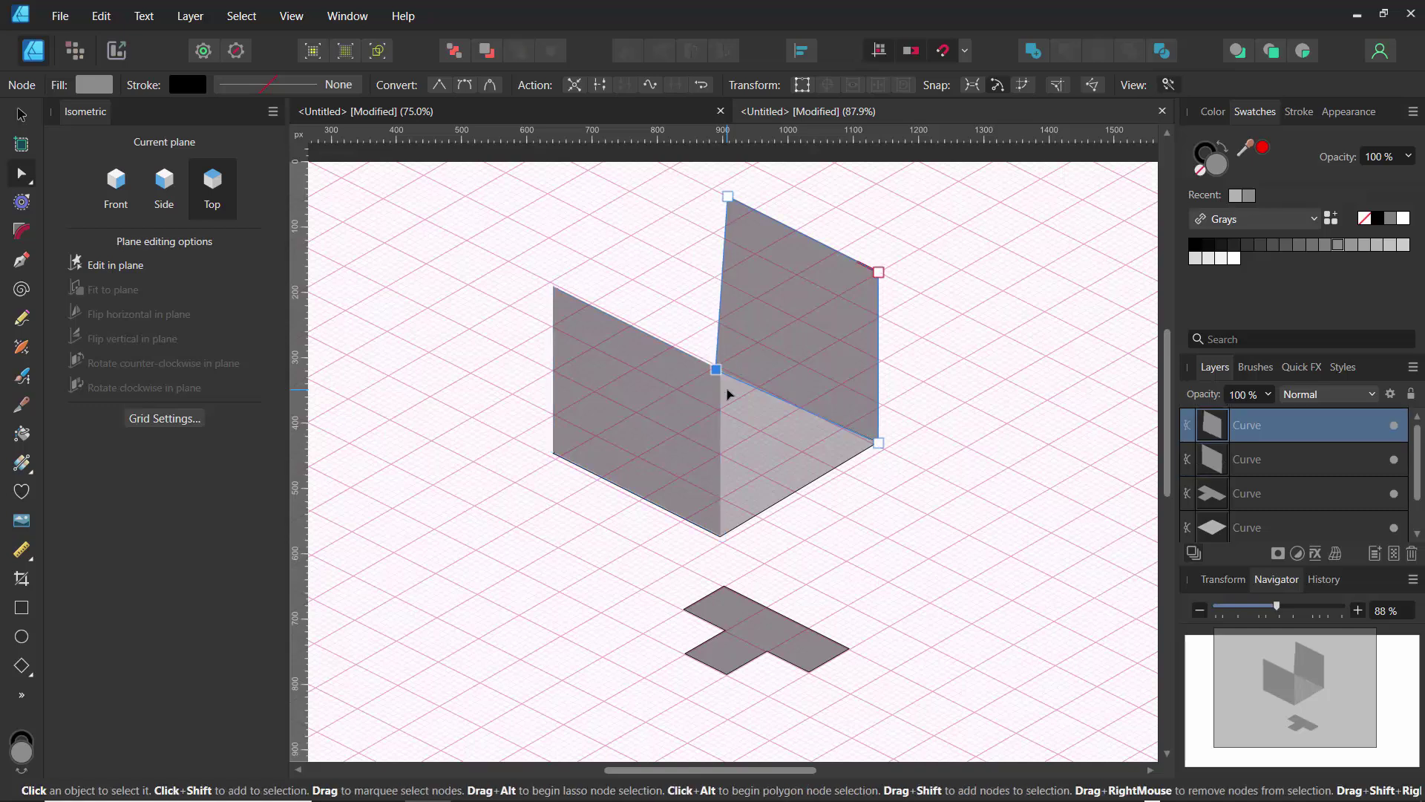
key(ctrl+z)
key(ctrl+z)
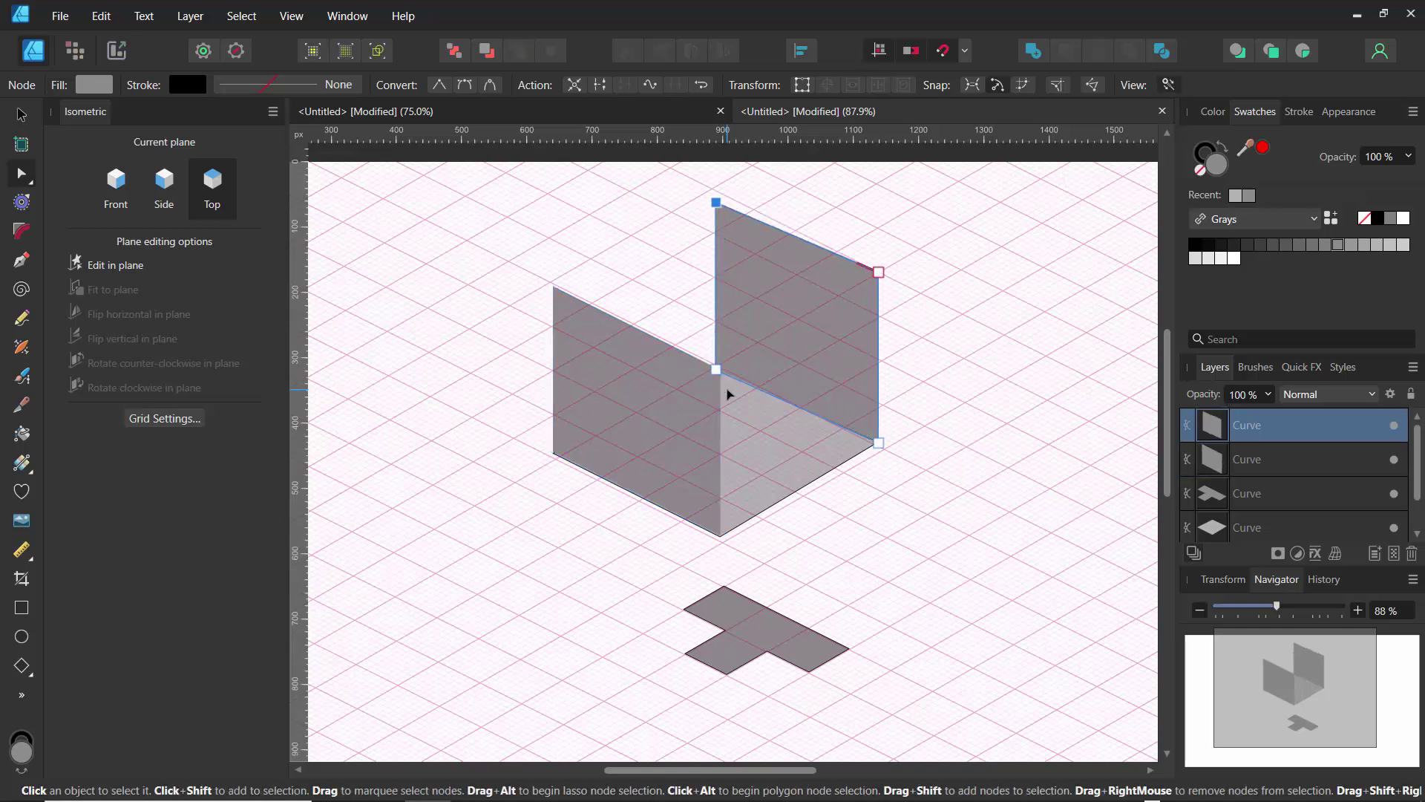
- Draw a rectangle in the Top plane from the rear wall's upper-left corner to the left wall's upper-right corner as the top face
click(398, 381)
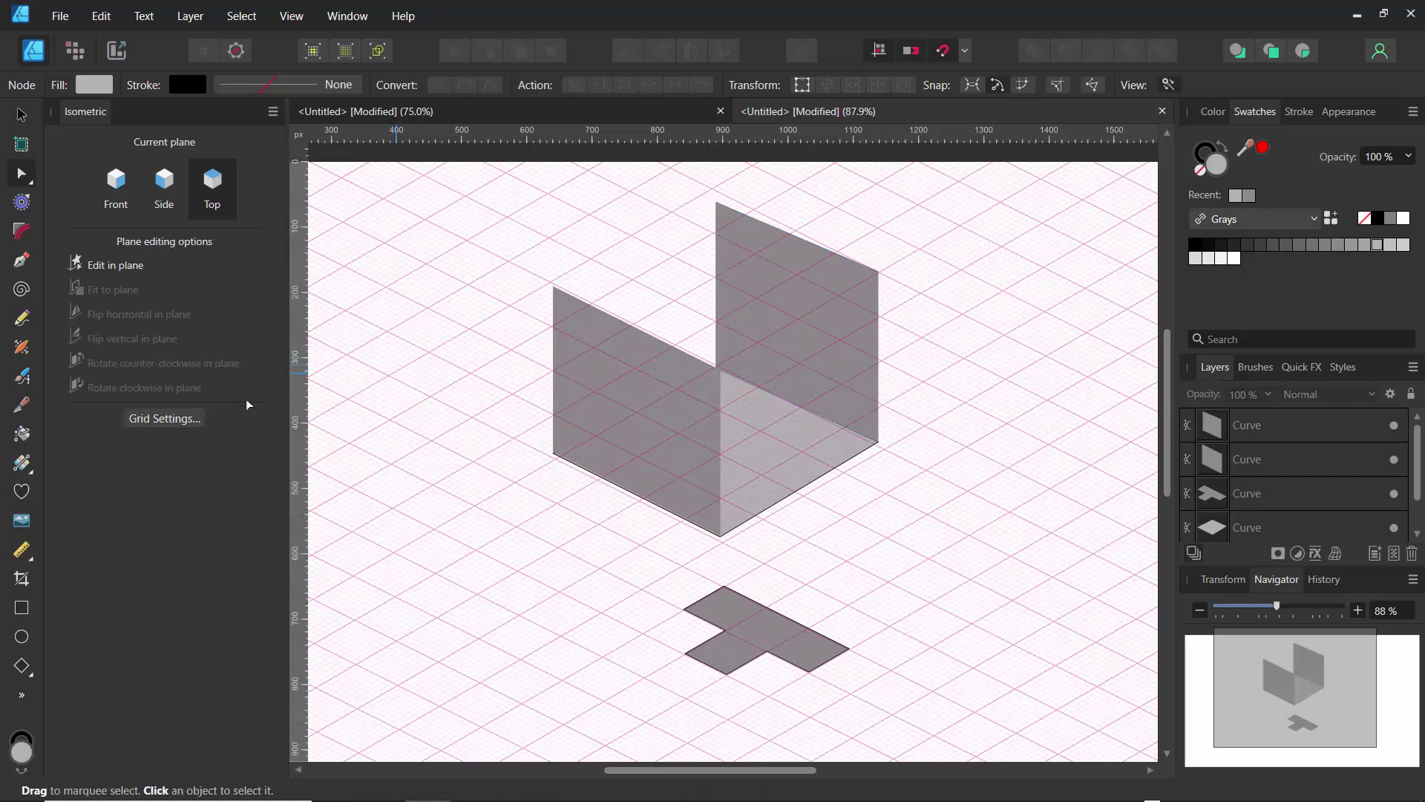
click(23, 608)
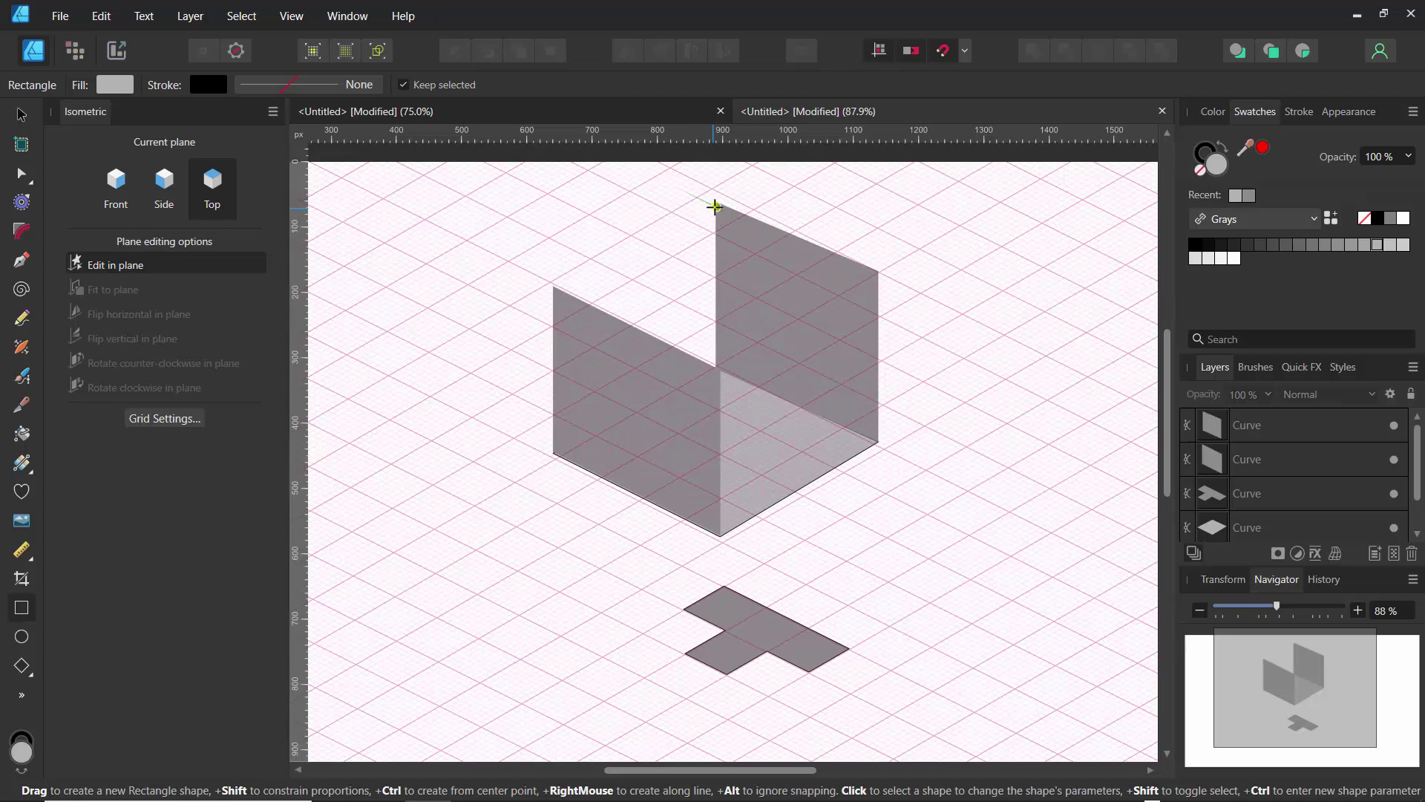
drag(715, 206, 698, 371)
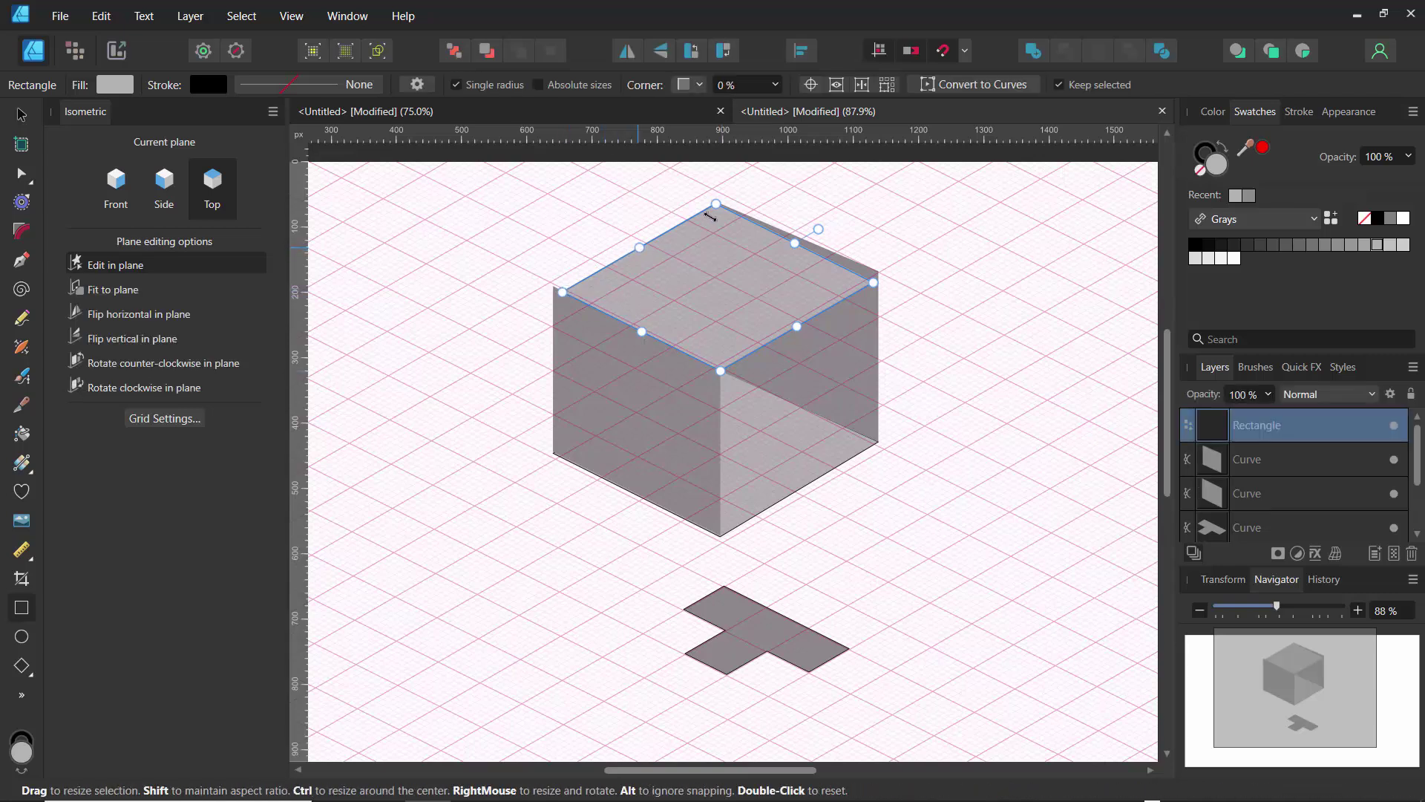
- Convert the top face to curves and move its left and right corner nodes onto the walls' outer upper corners
click(946, 87)
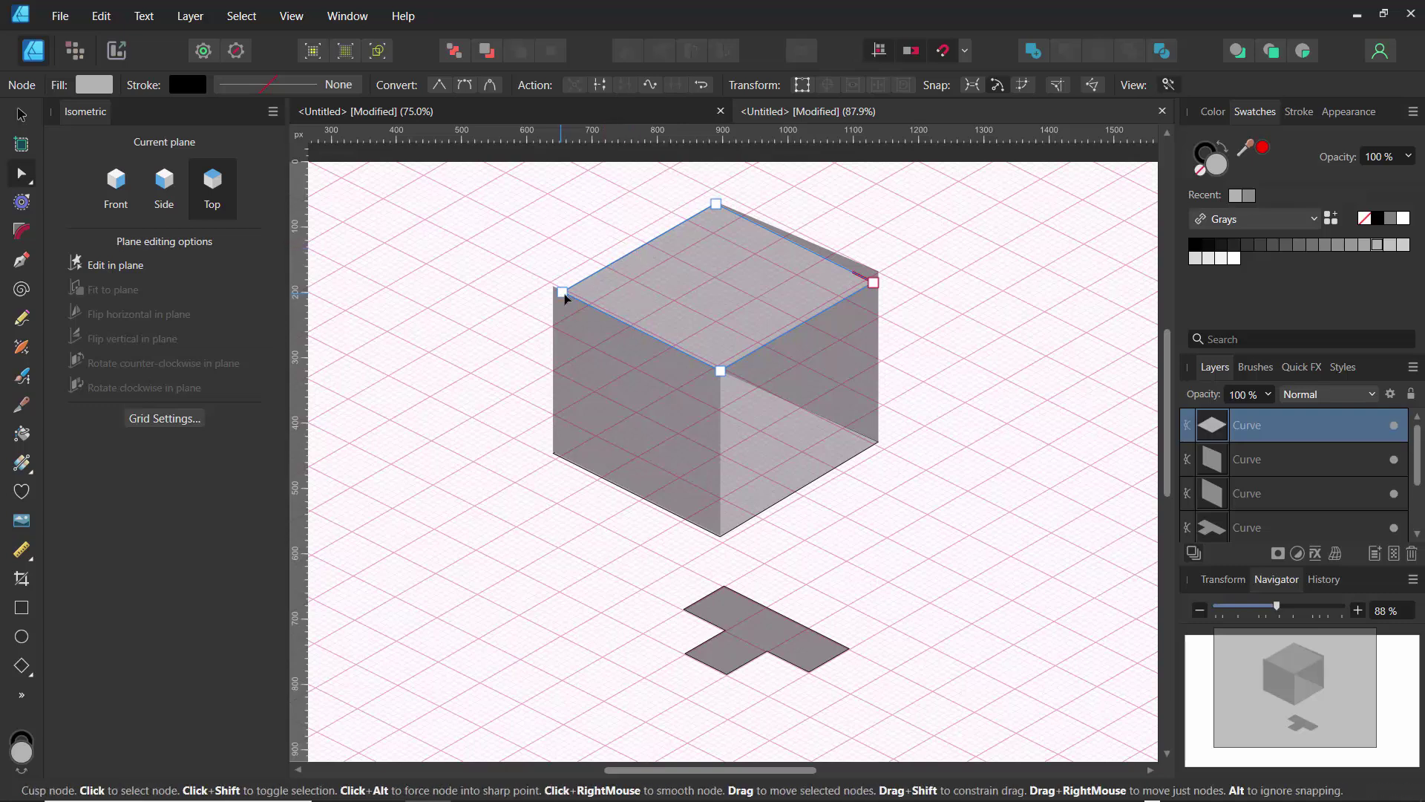
drag(552, 290, 554, 291)
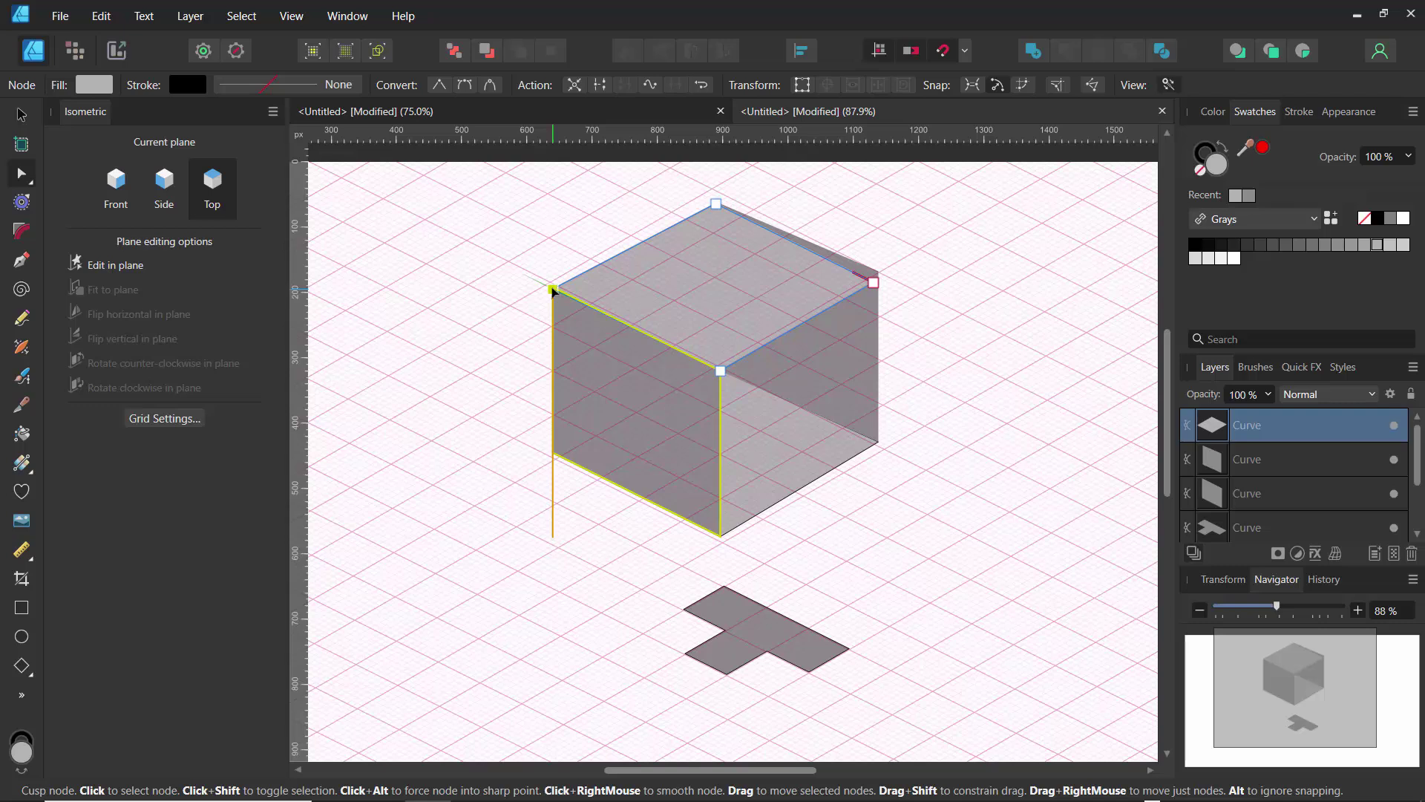
drag(873, 283, 878, 273)
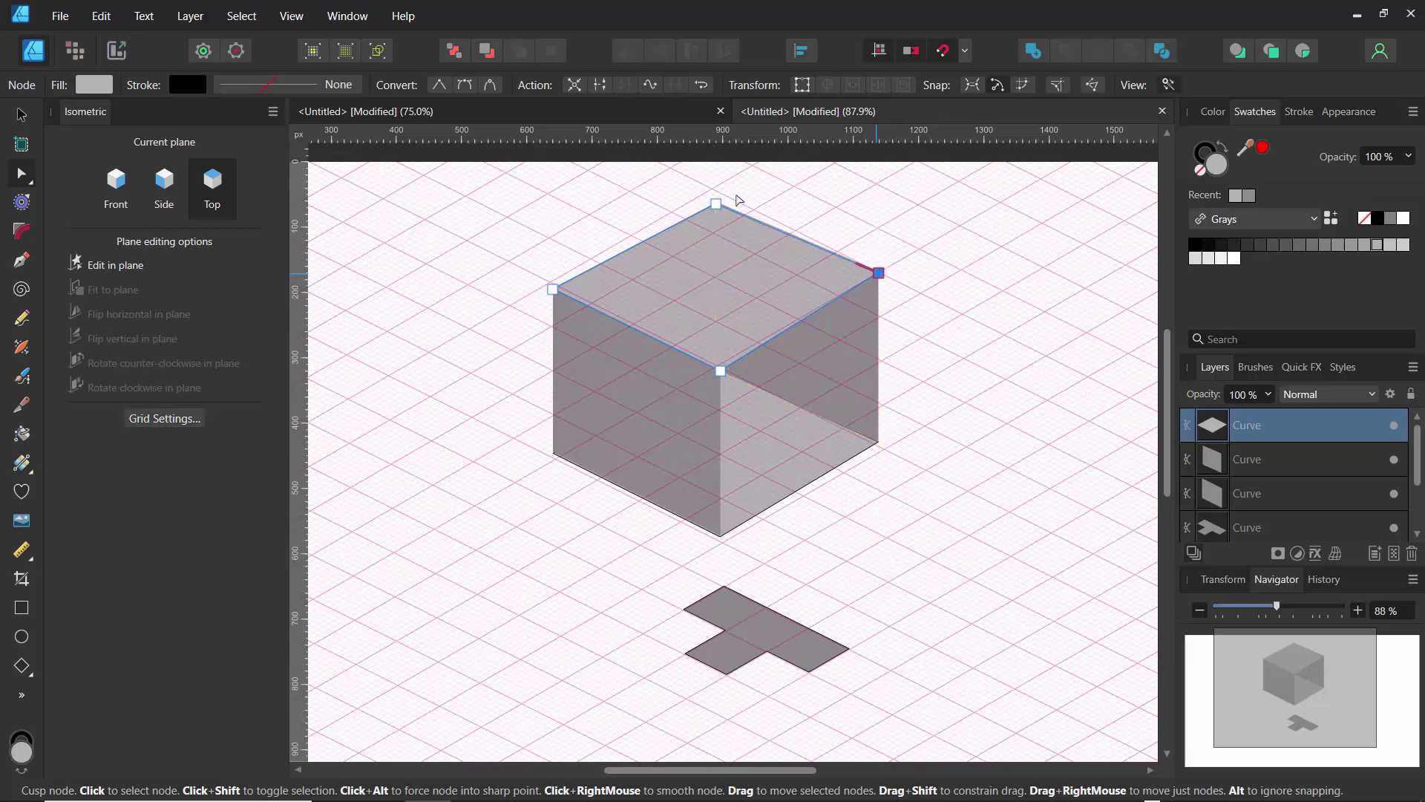
click(630, 206)
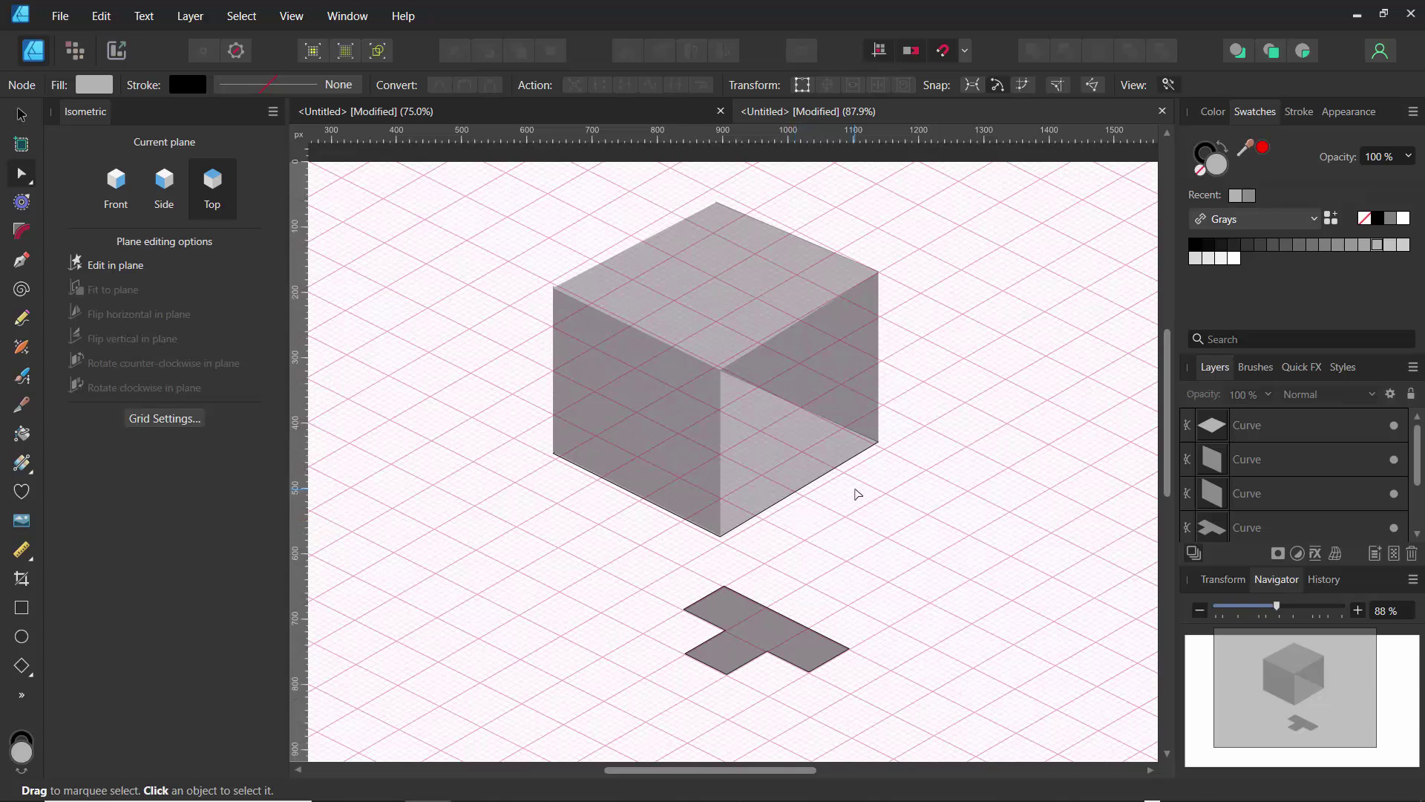
- Fill the top face with a much lighter gray from the Grays palette
click(717, 284)
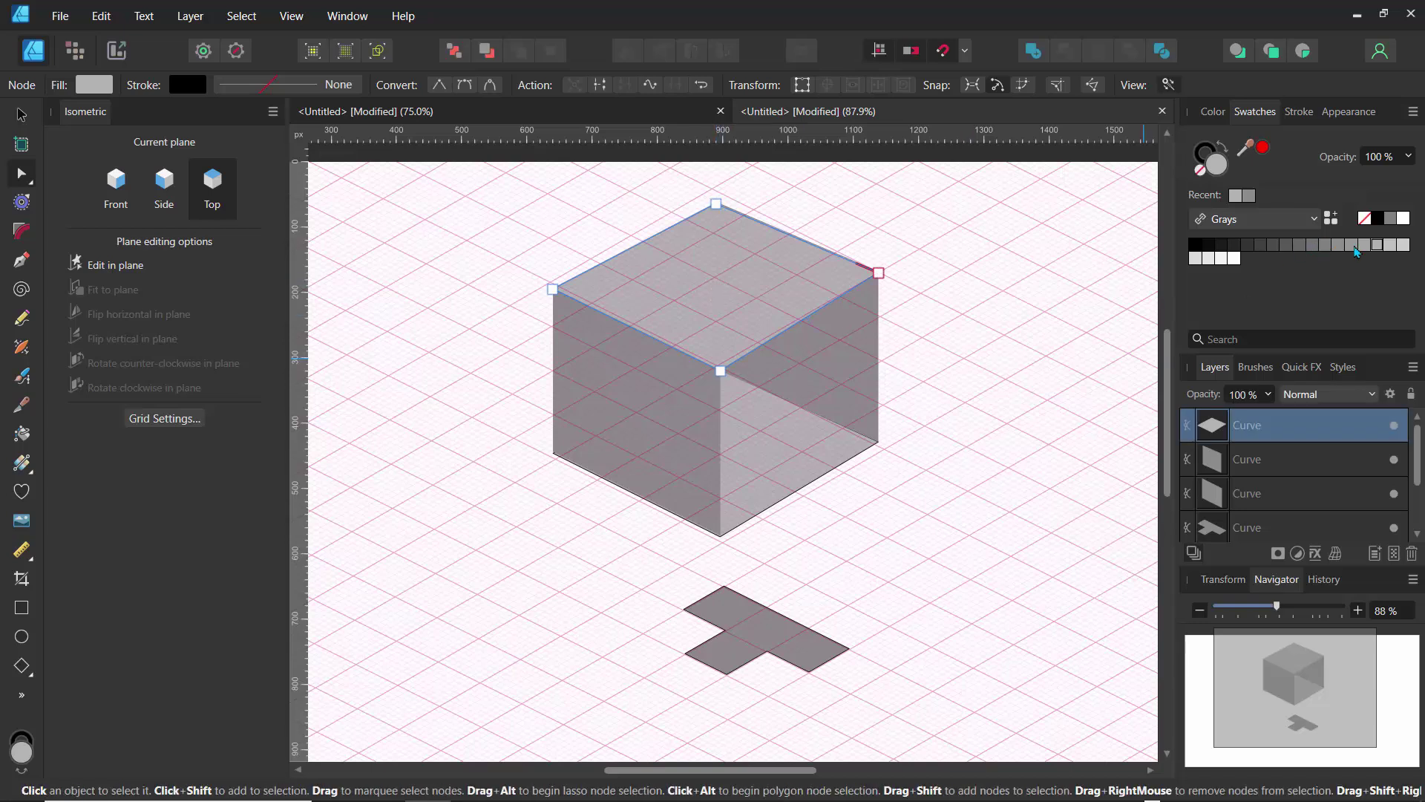
click(1402, 245)
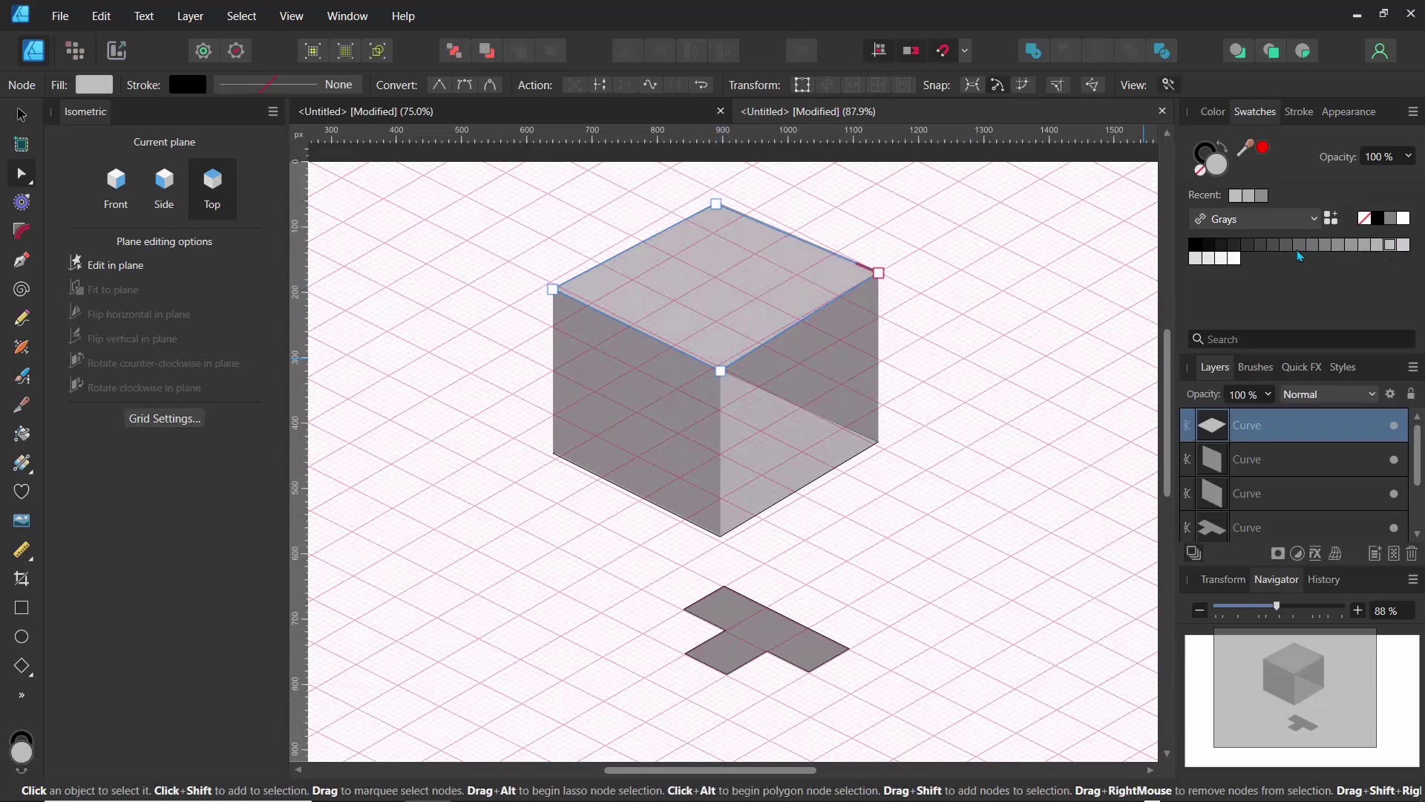
click(1194, 258)
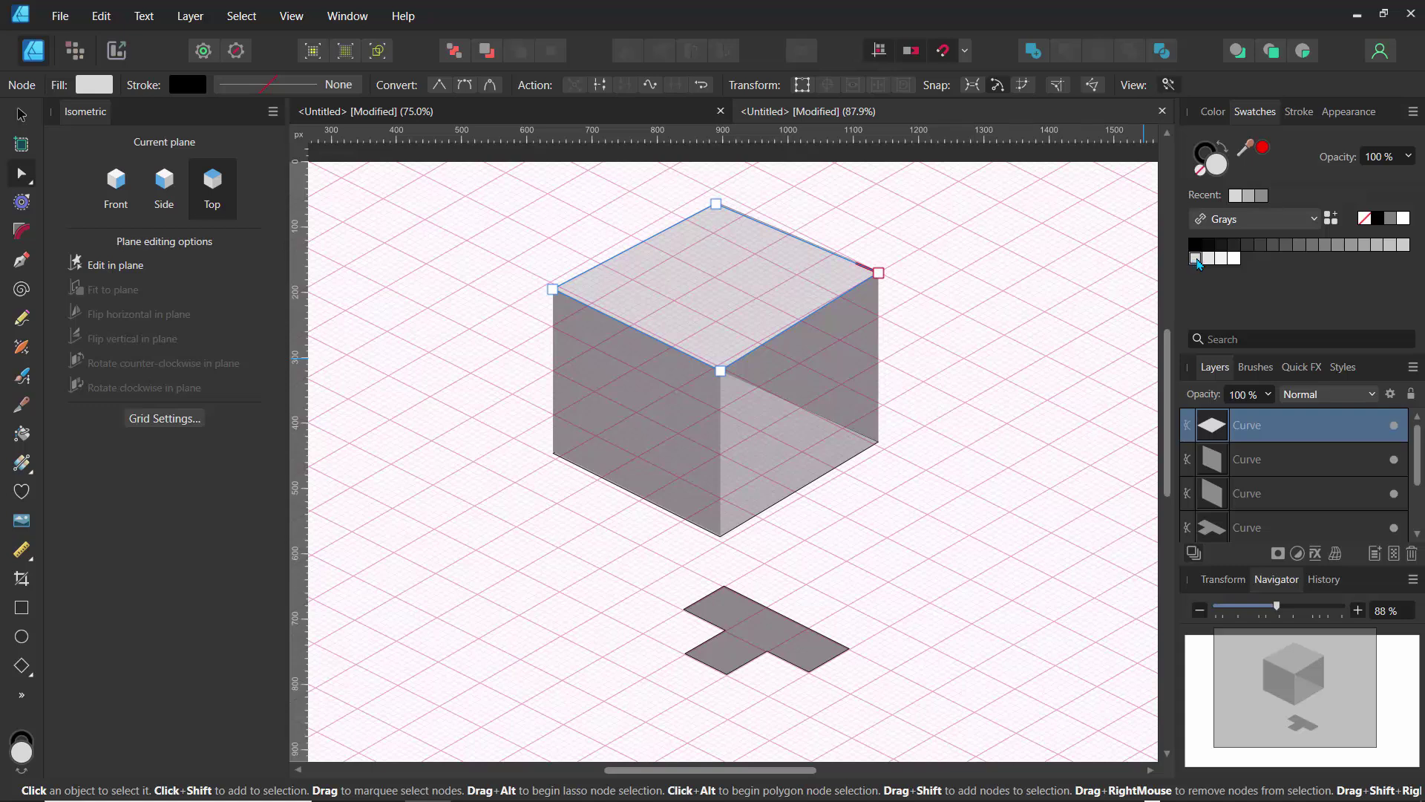
- Try two darker gray fills on the left wall and set it back to Black 45%
click(624, 409)
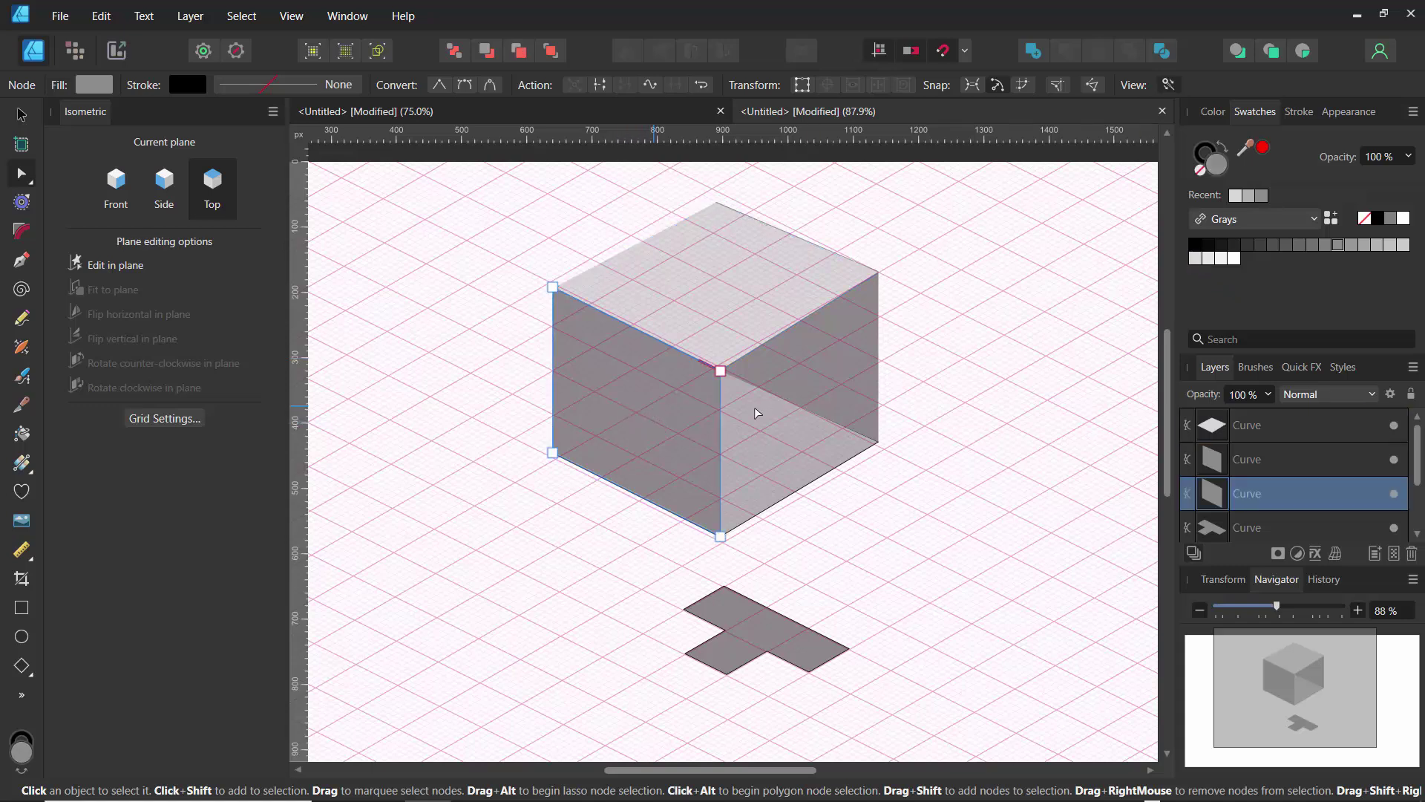
click(1313, 246)
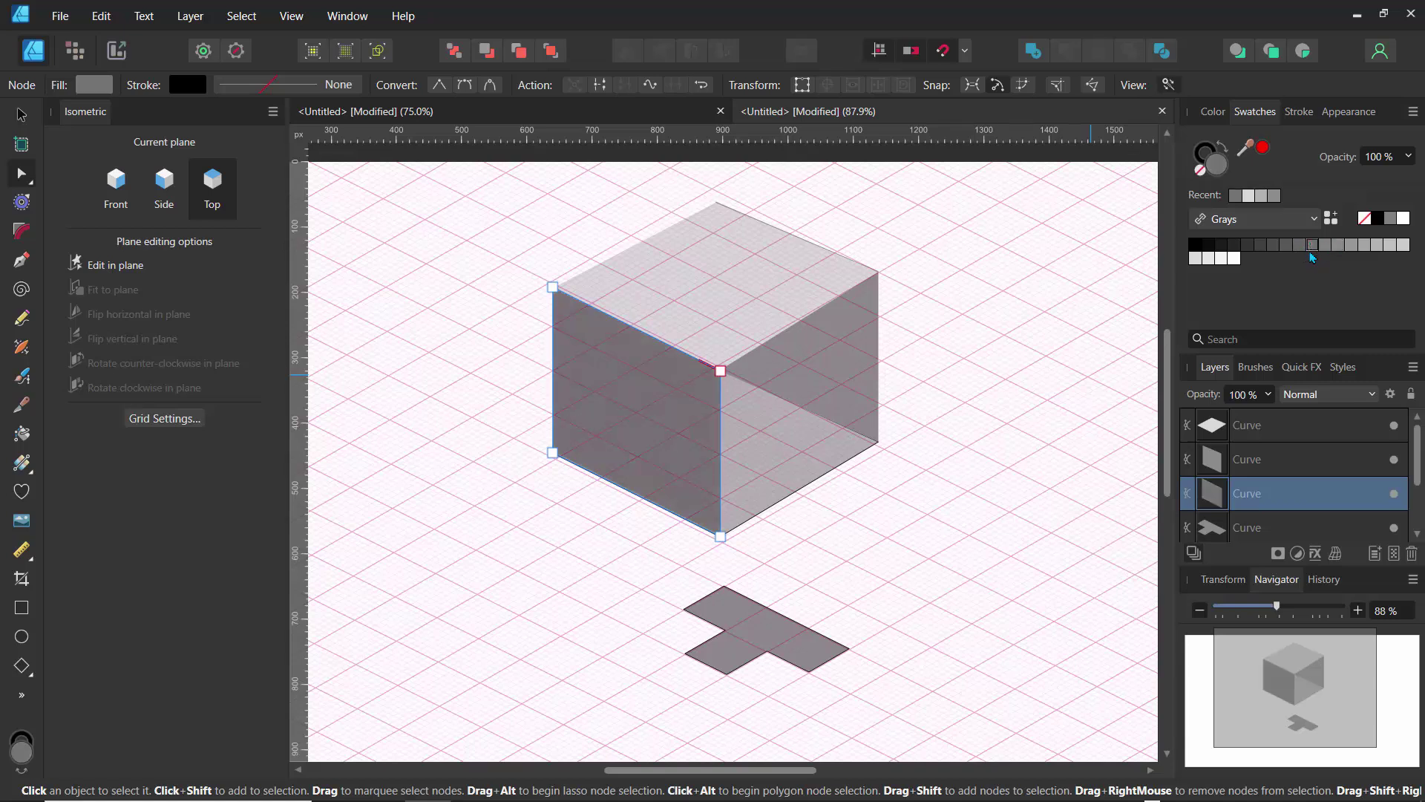
click(1326, 246)
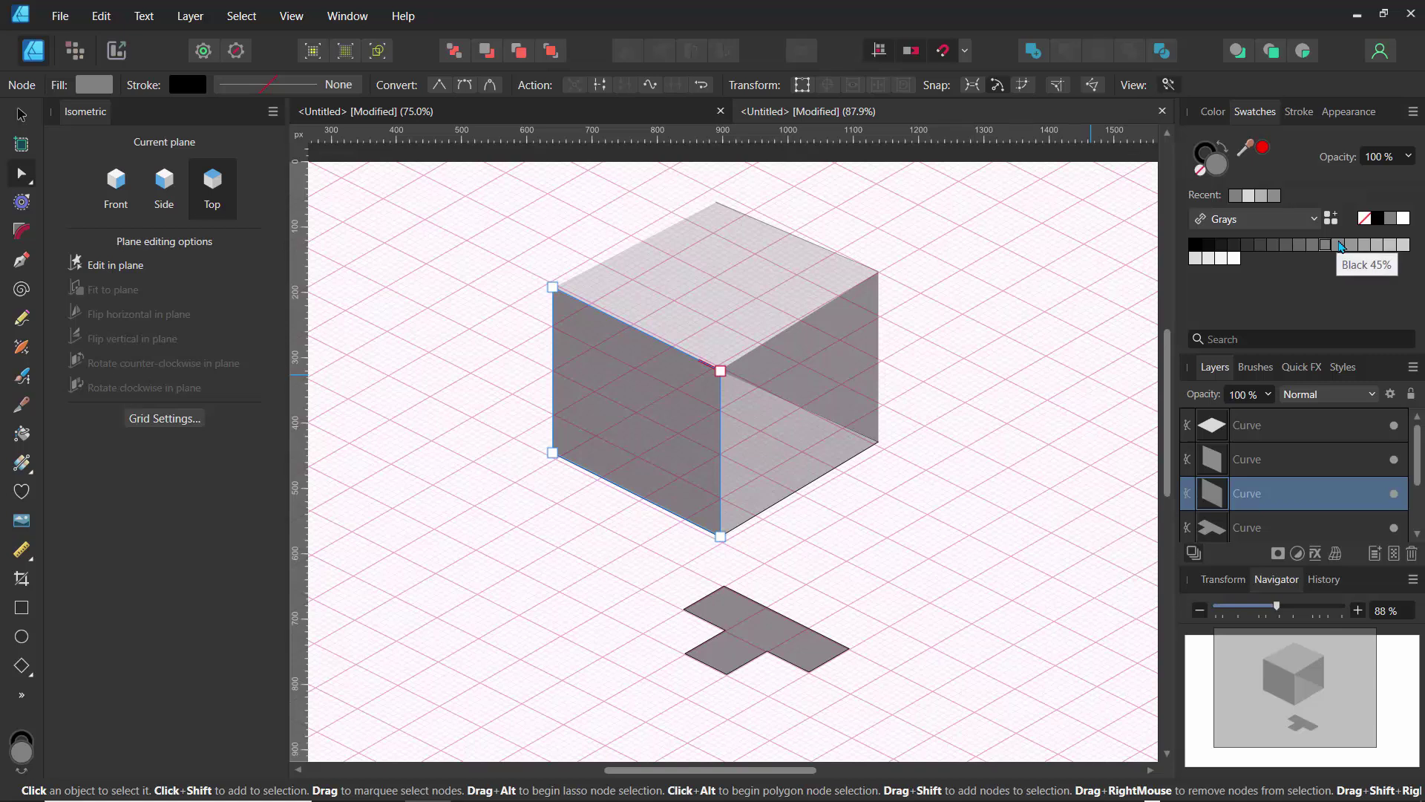
click(1341, 245)
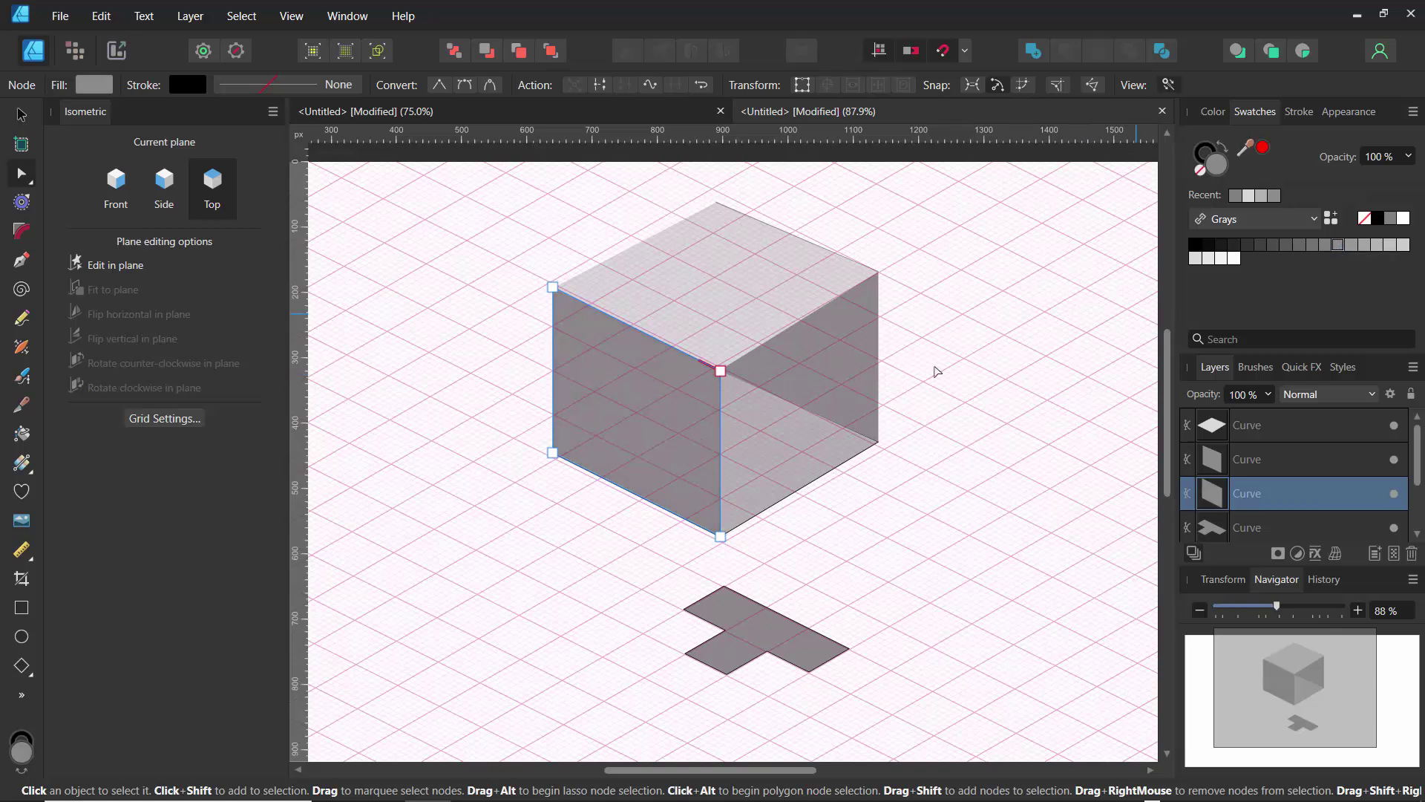
- Fill the rear wall with a darker gray from the Grays palette and select the floor rhombus
click(830, 357)
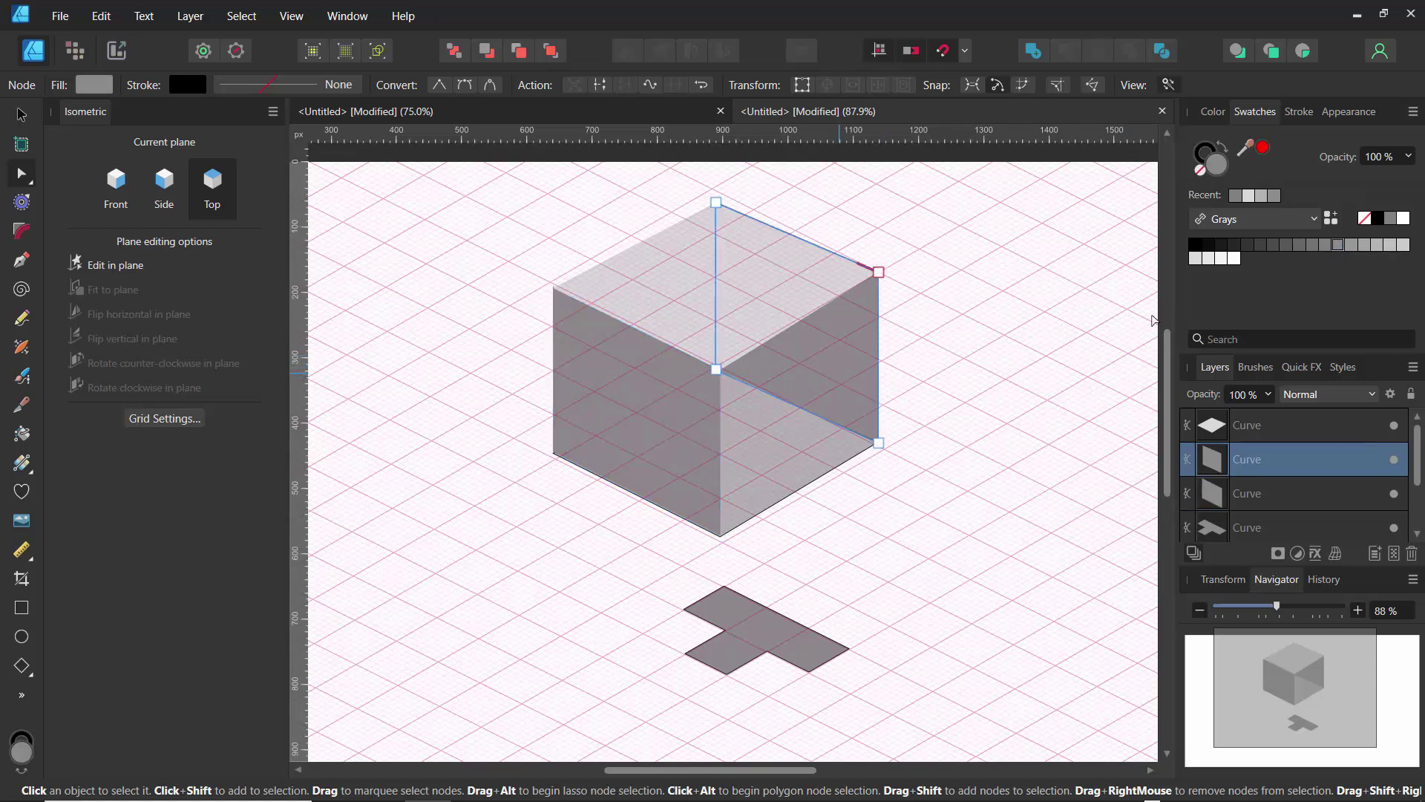
click(1311, 246)
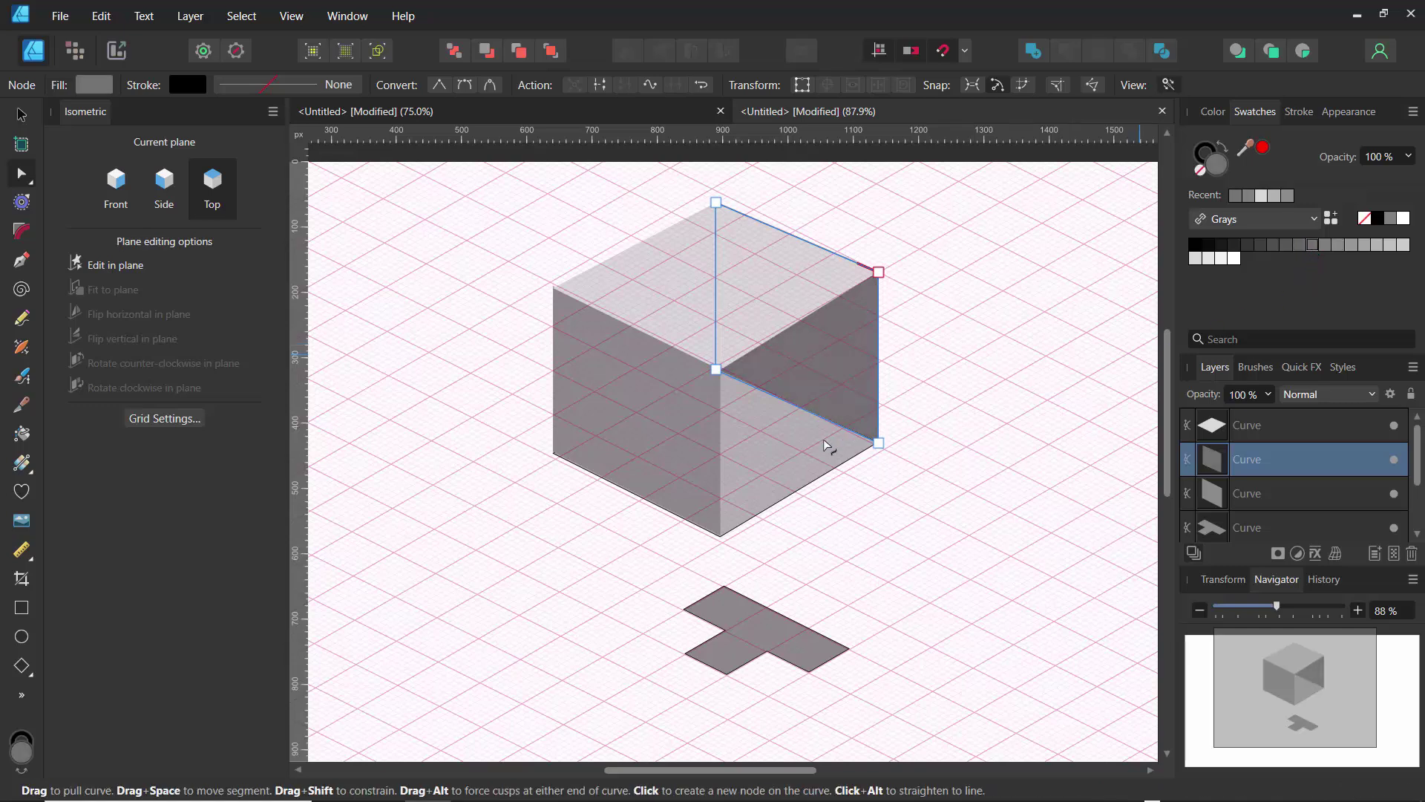
click(779, 454)
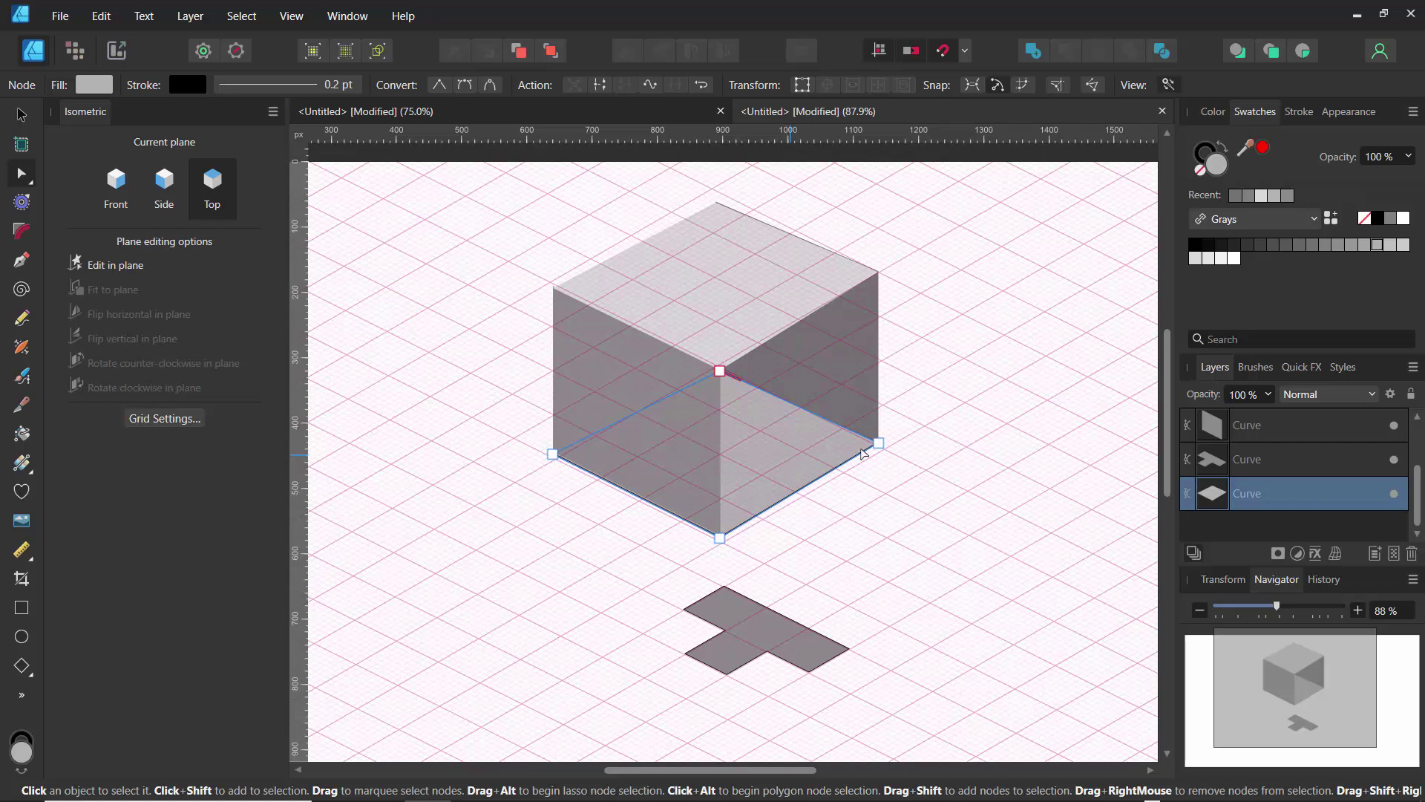
- Try darker gray fills on the floor rhombus and settle on a medium gray from the Grays palette
click(1313, 247)
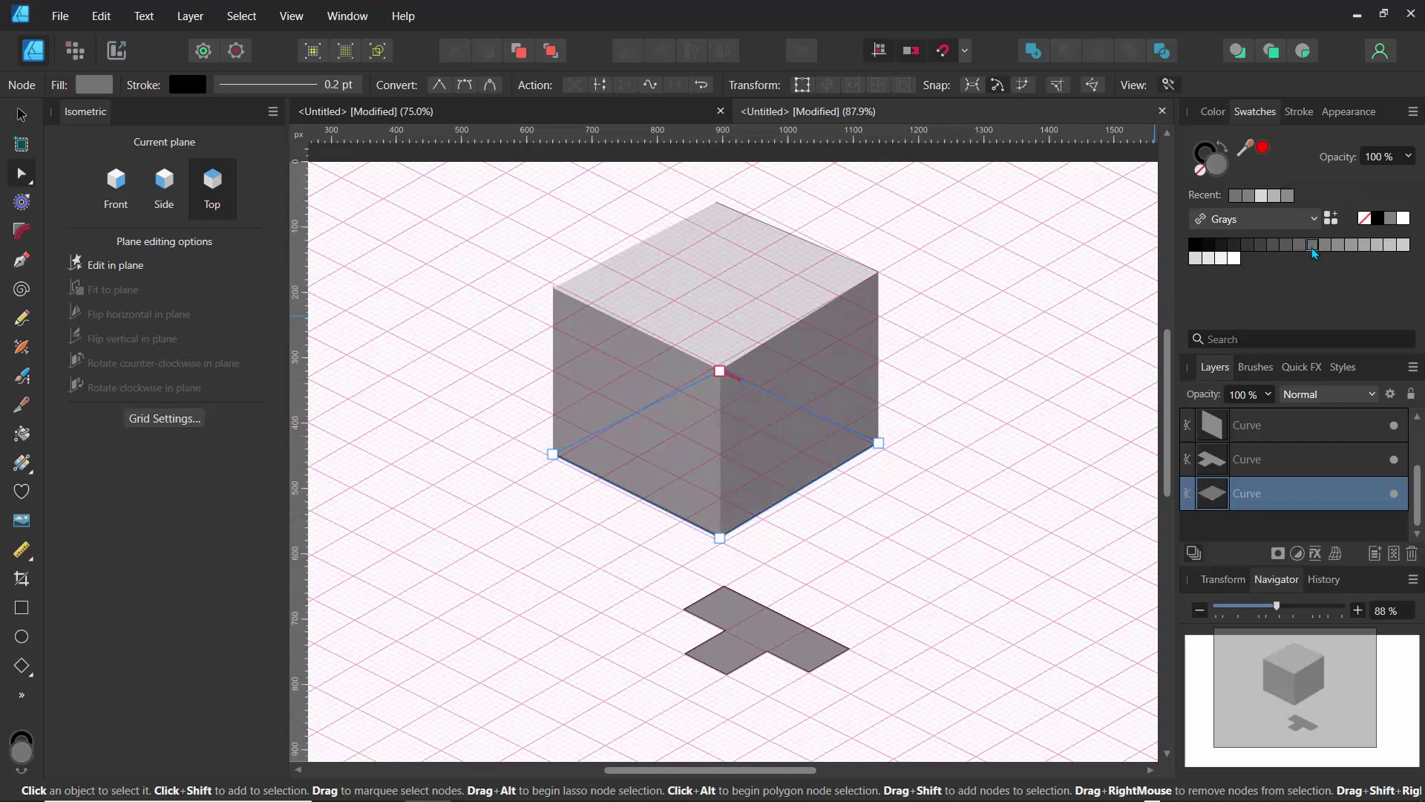
click(1350, 247)
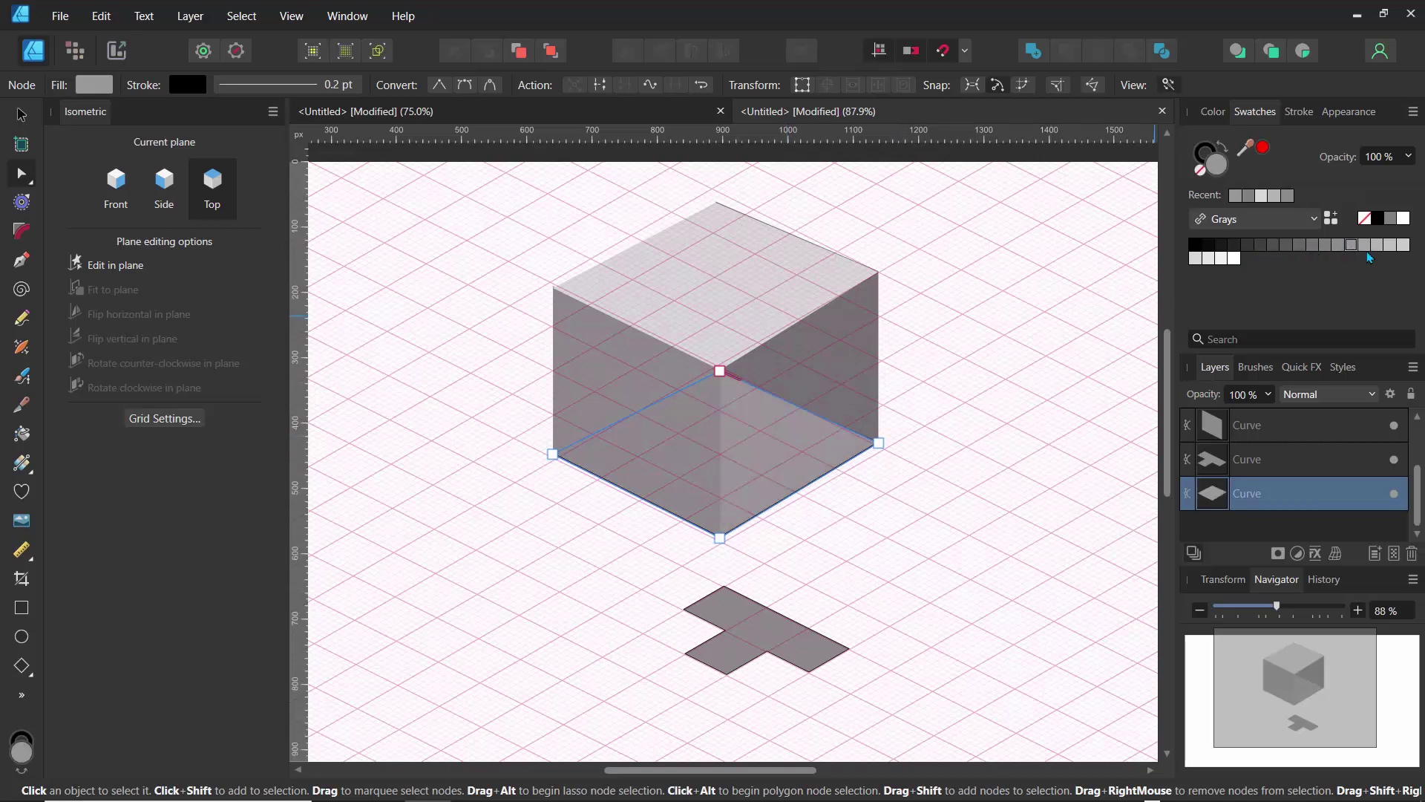
click(1363, 248)
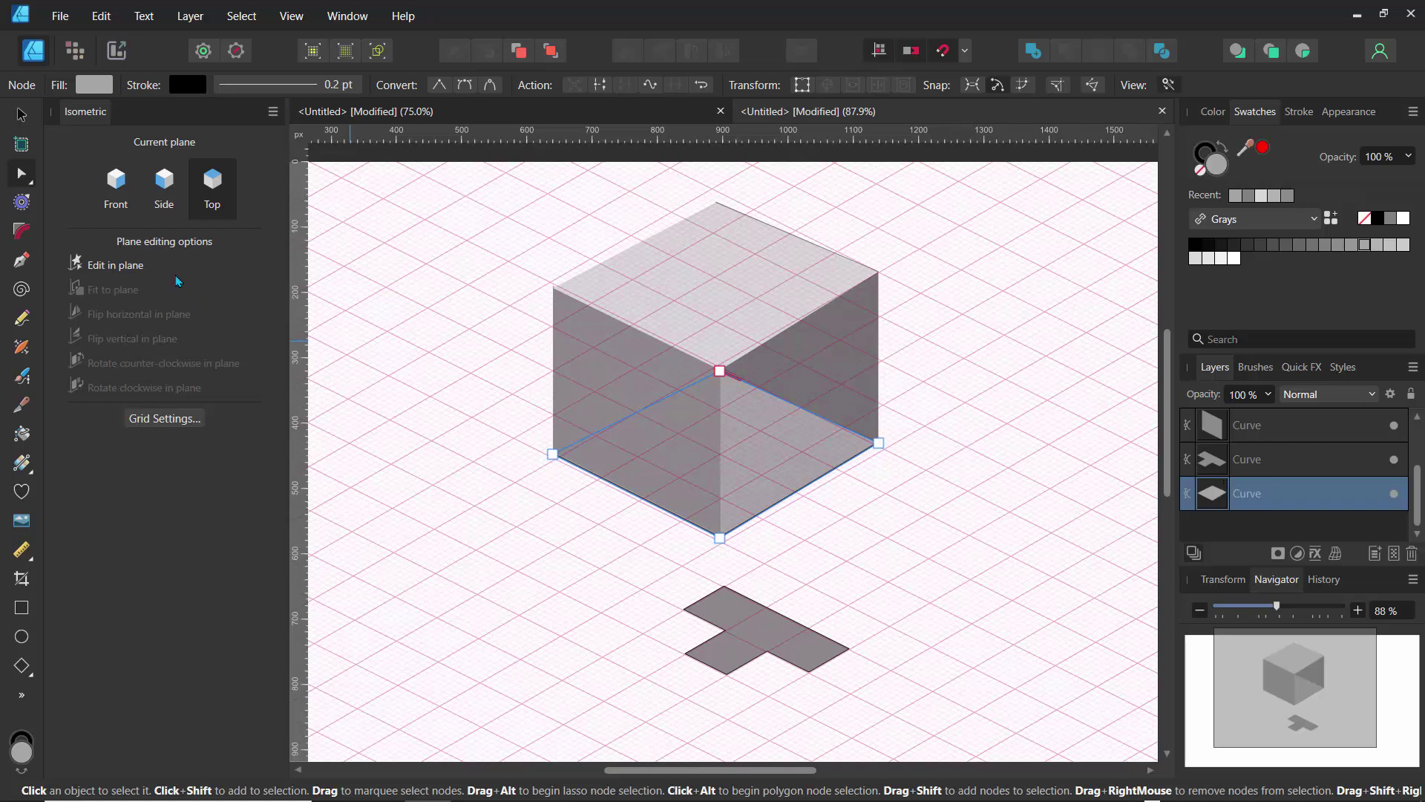
- Cycle the isometric grid through the Side, Front and Top planes to compare them, ending on Top
click(164, 198)
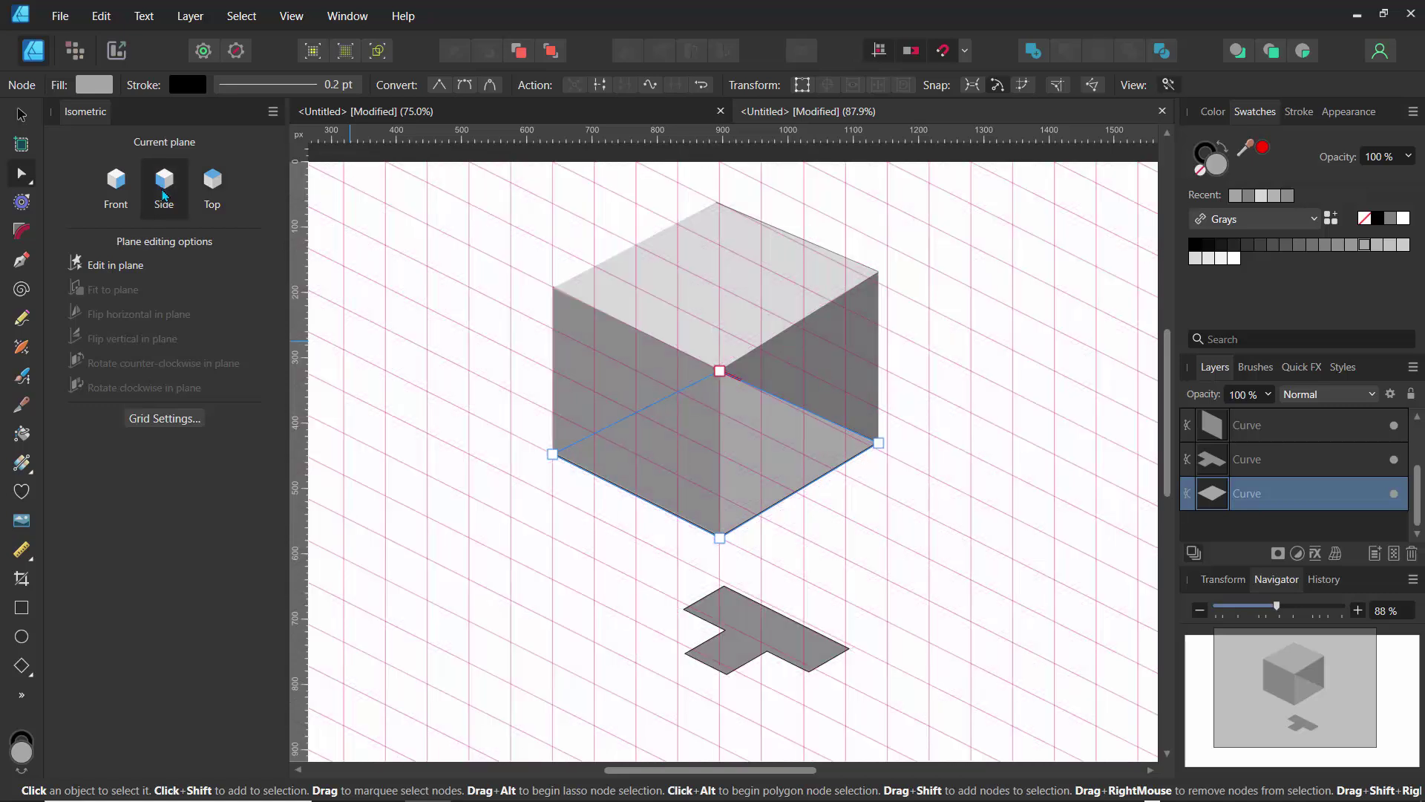
click(122, 191)
click(166, 182)
click(217, 192)
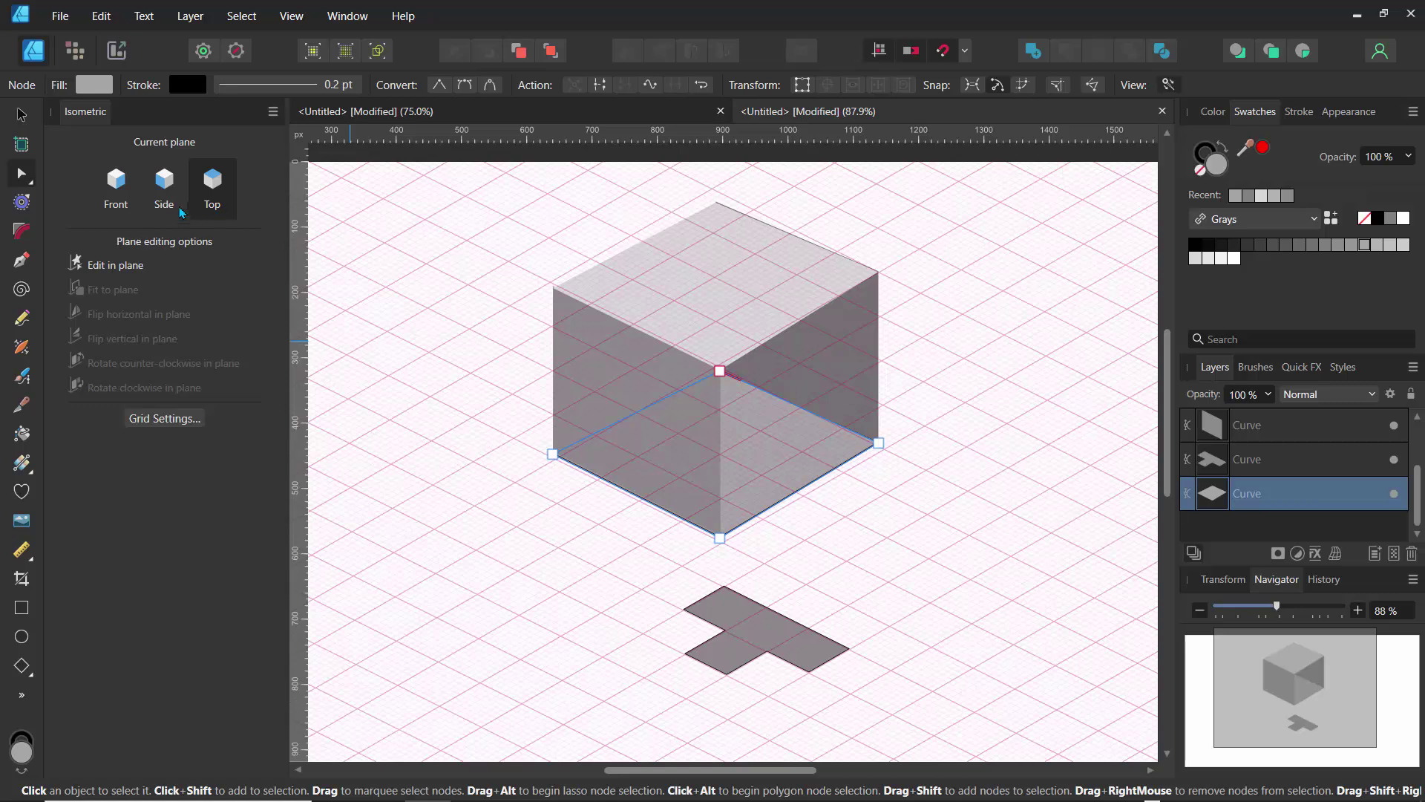
click(171, 197)
click(118, 190)
click(213, 193)
- Enable snapping to gaps and sizes in the snapping options
click(966, 51)
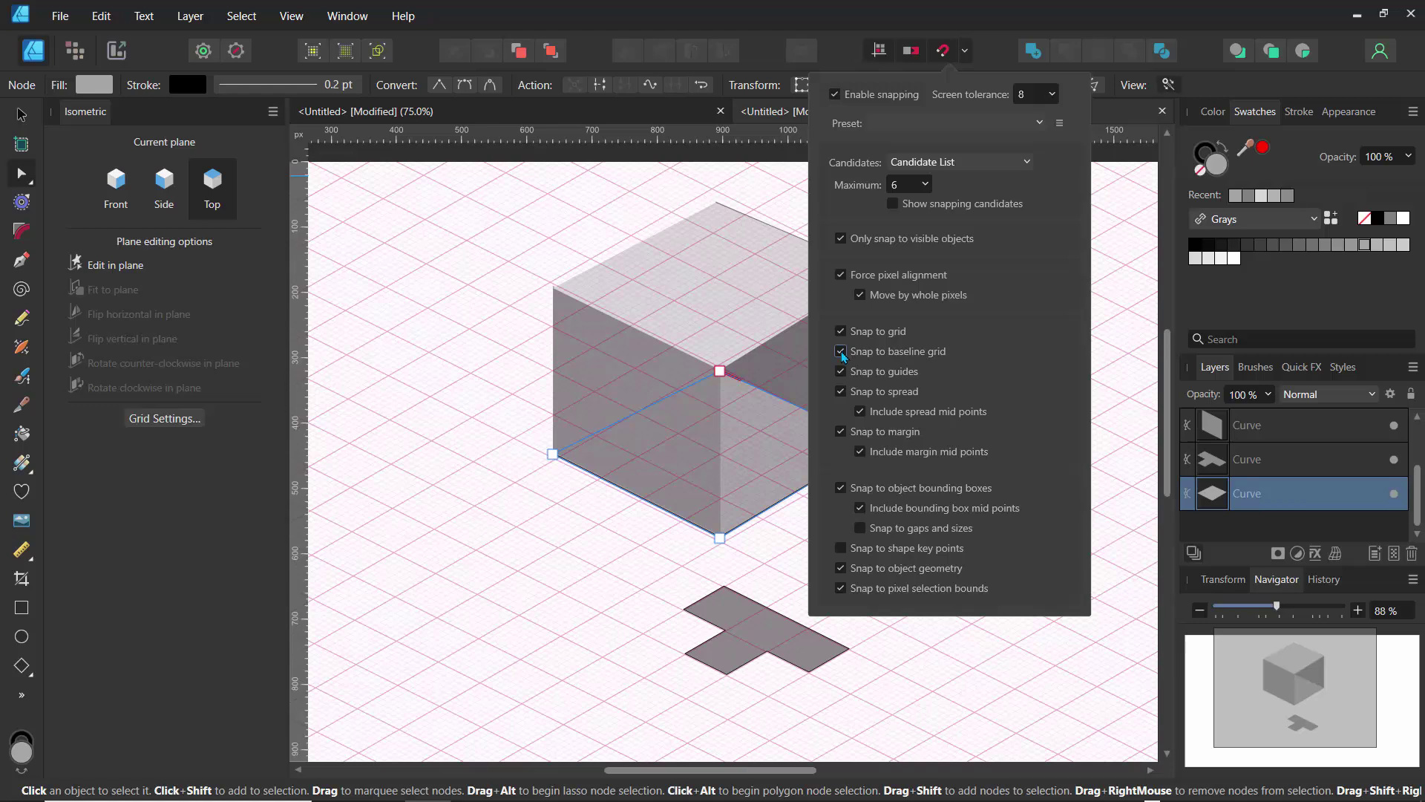
click(861, 528)
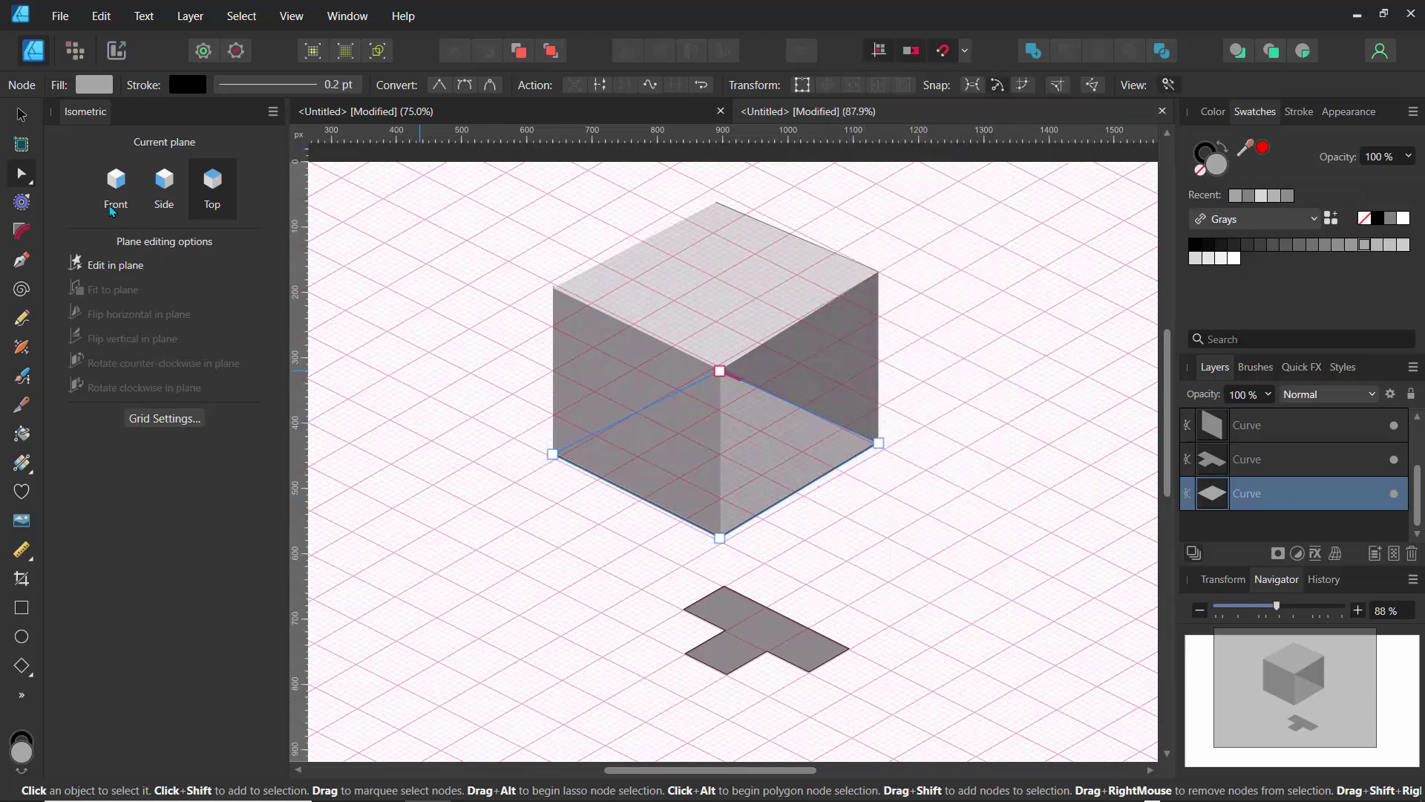
- Hide the isometric grid and try starting a Pen tool curve on the box's left wall
click(22, 261)
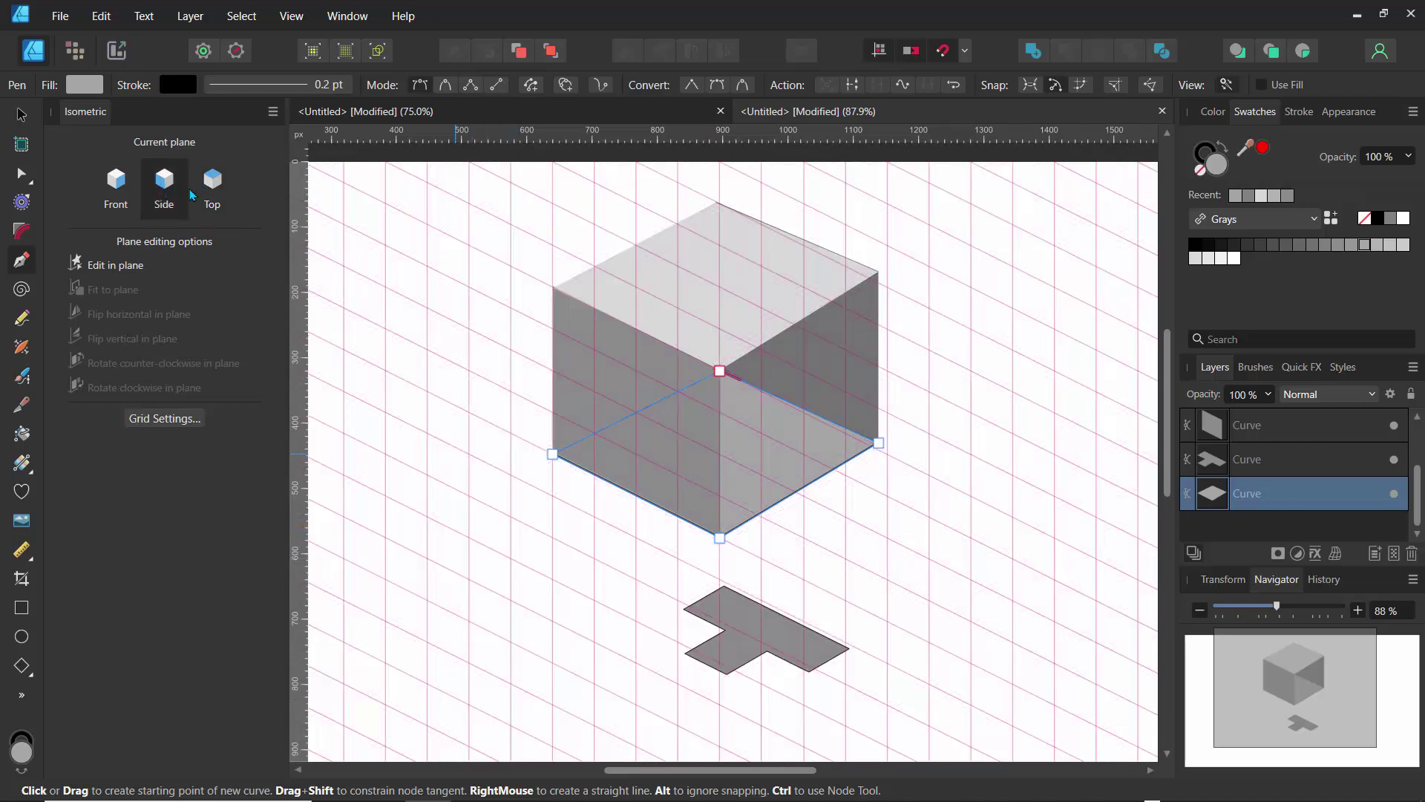
key(ctrl+apostrophe)
click(663, 481)
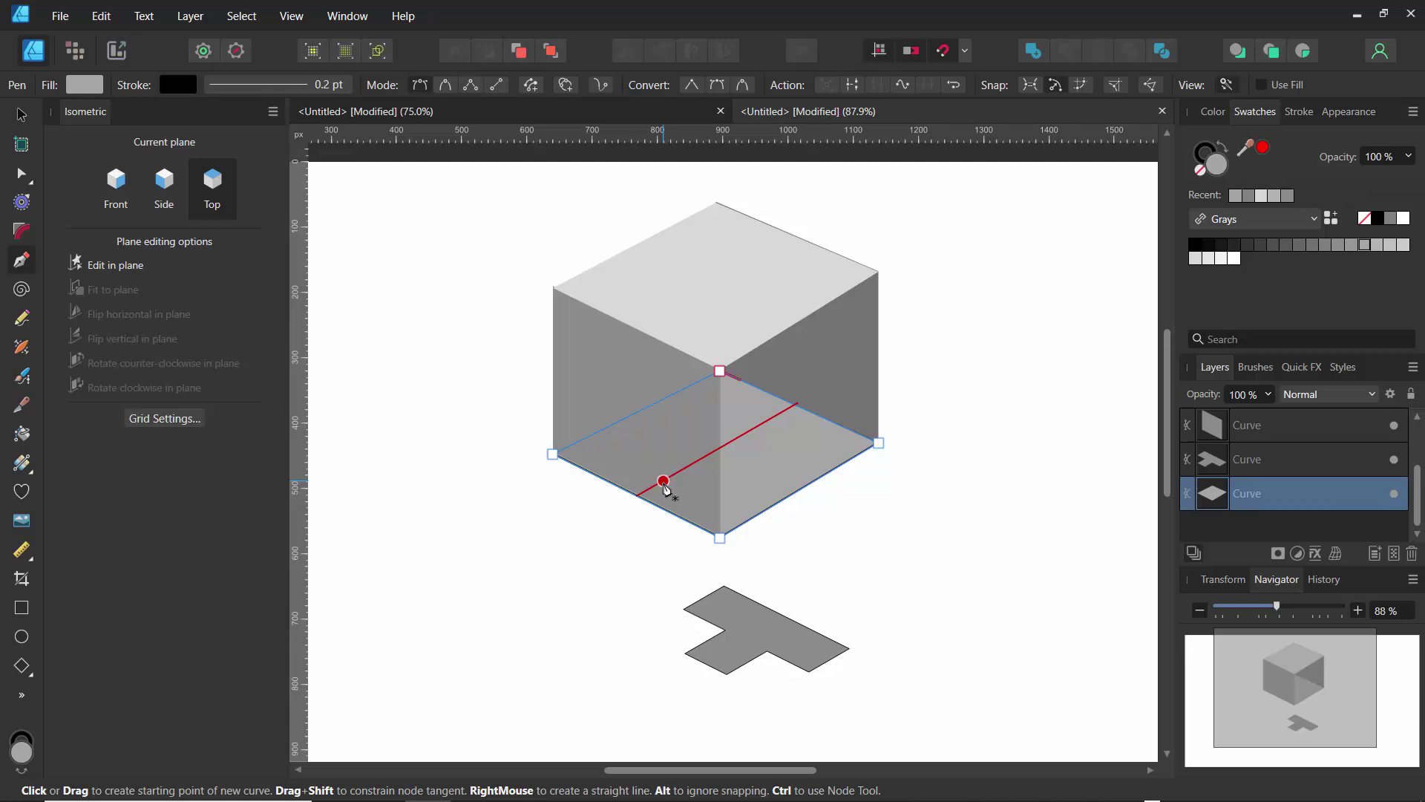
key(Escape)
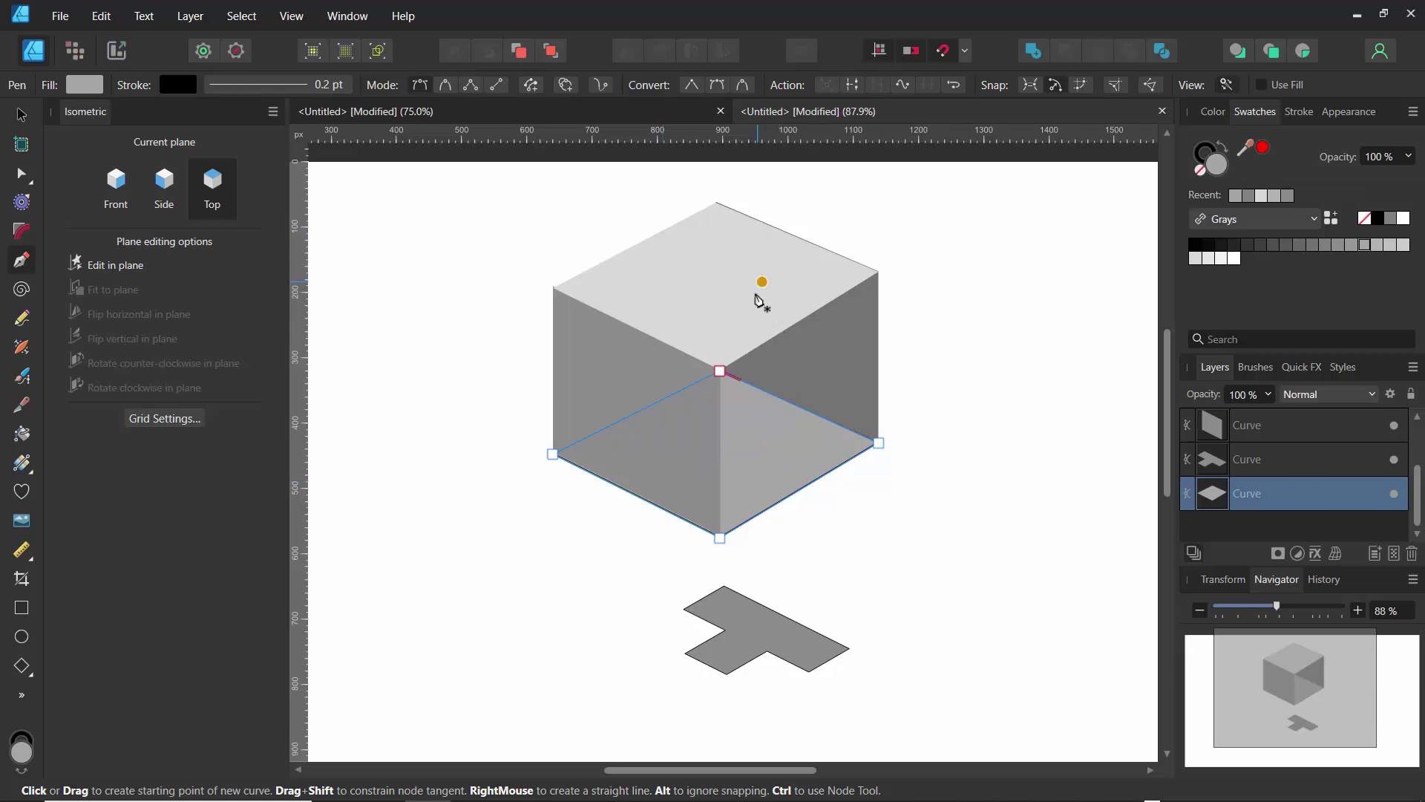
- Inspect the box at 150% zoom, selecting the top face, walls and floor in turn to check how their edges meet
click(25, 125)
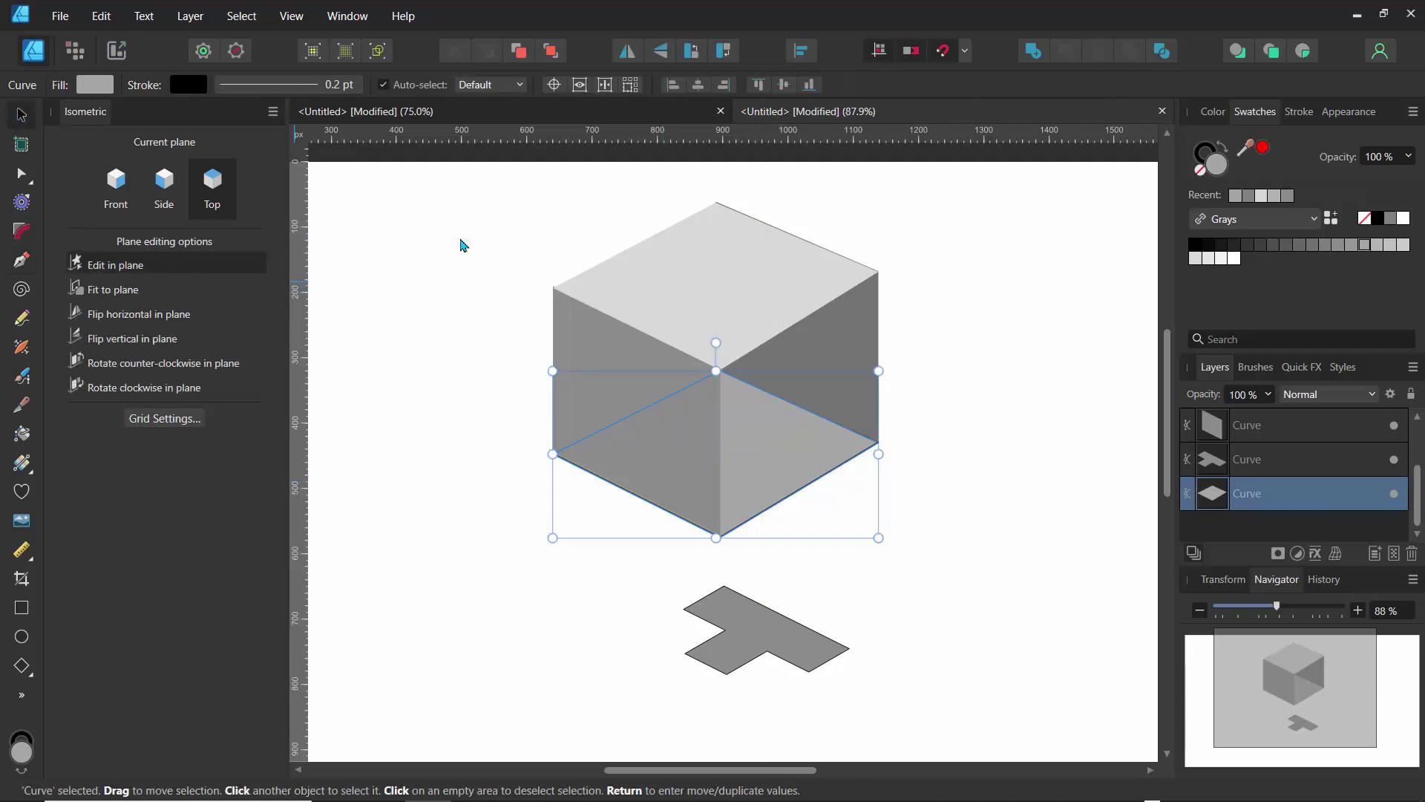
click(697, 297)
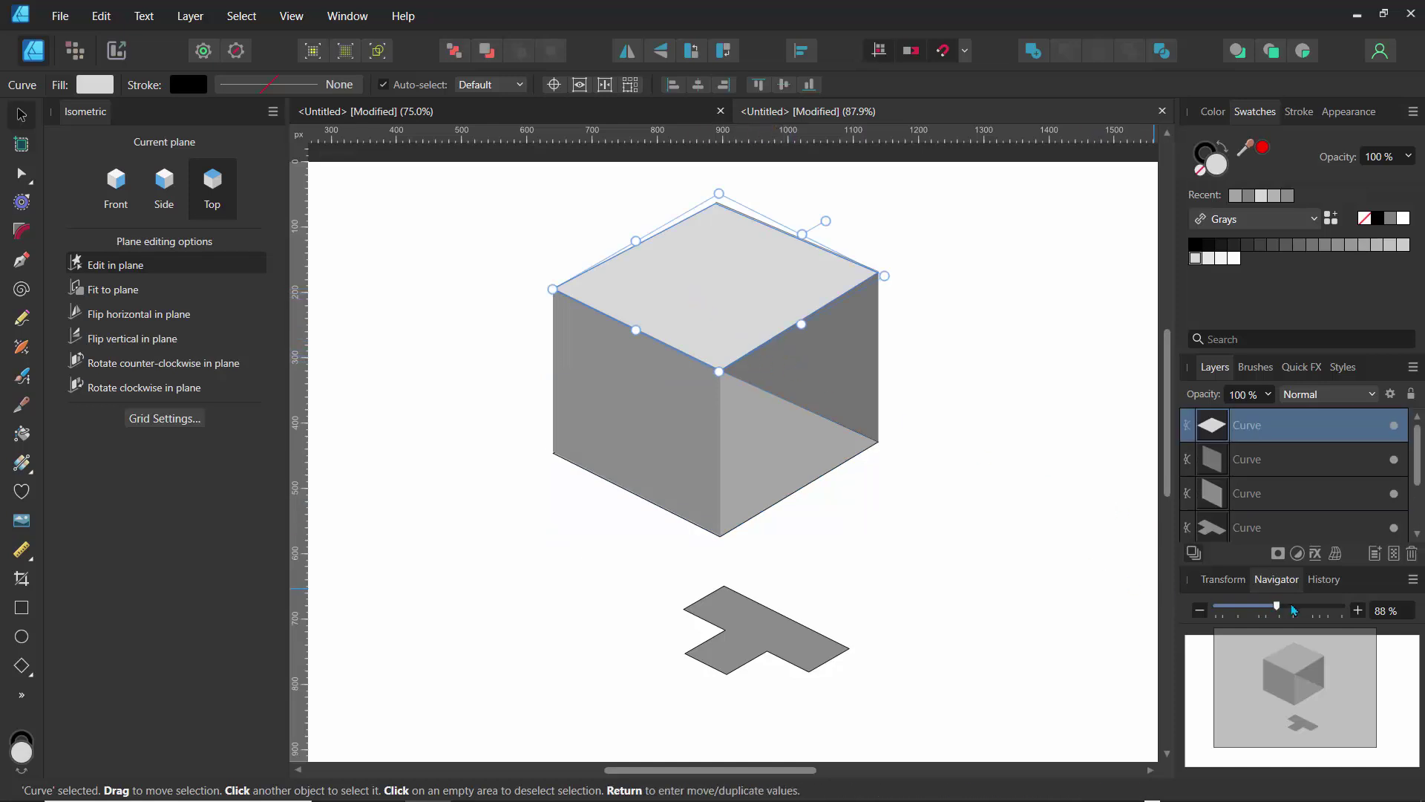
drag(1279, 610, 1313, 610)
drag(1171, 456, 1176, 399)
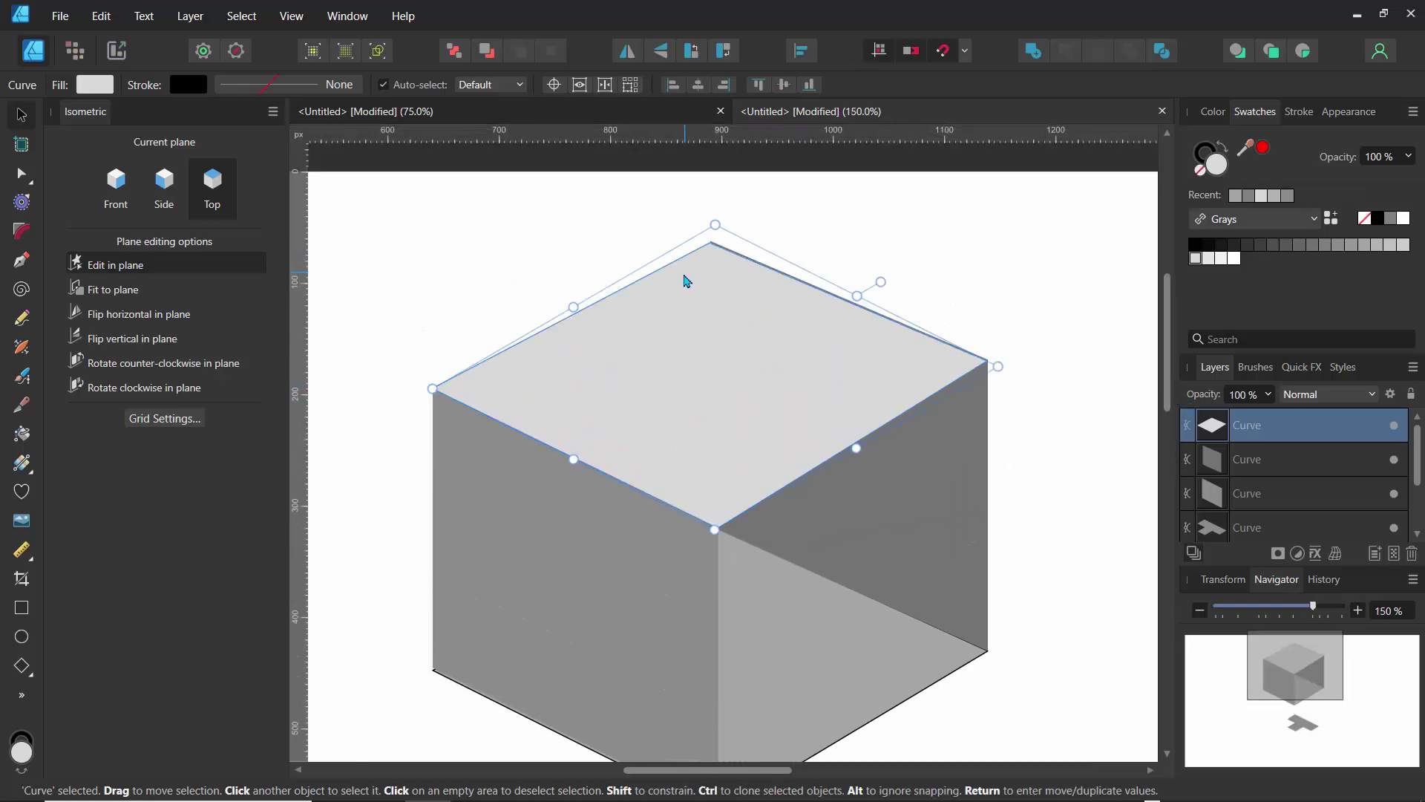
click(904, 497)
click(760, 325)
click(922, 482)
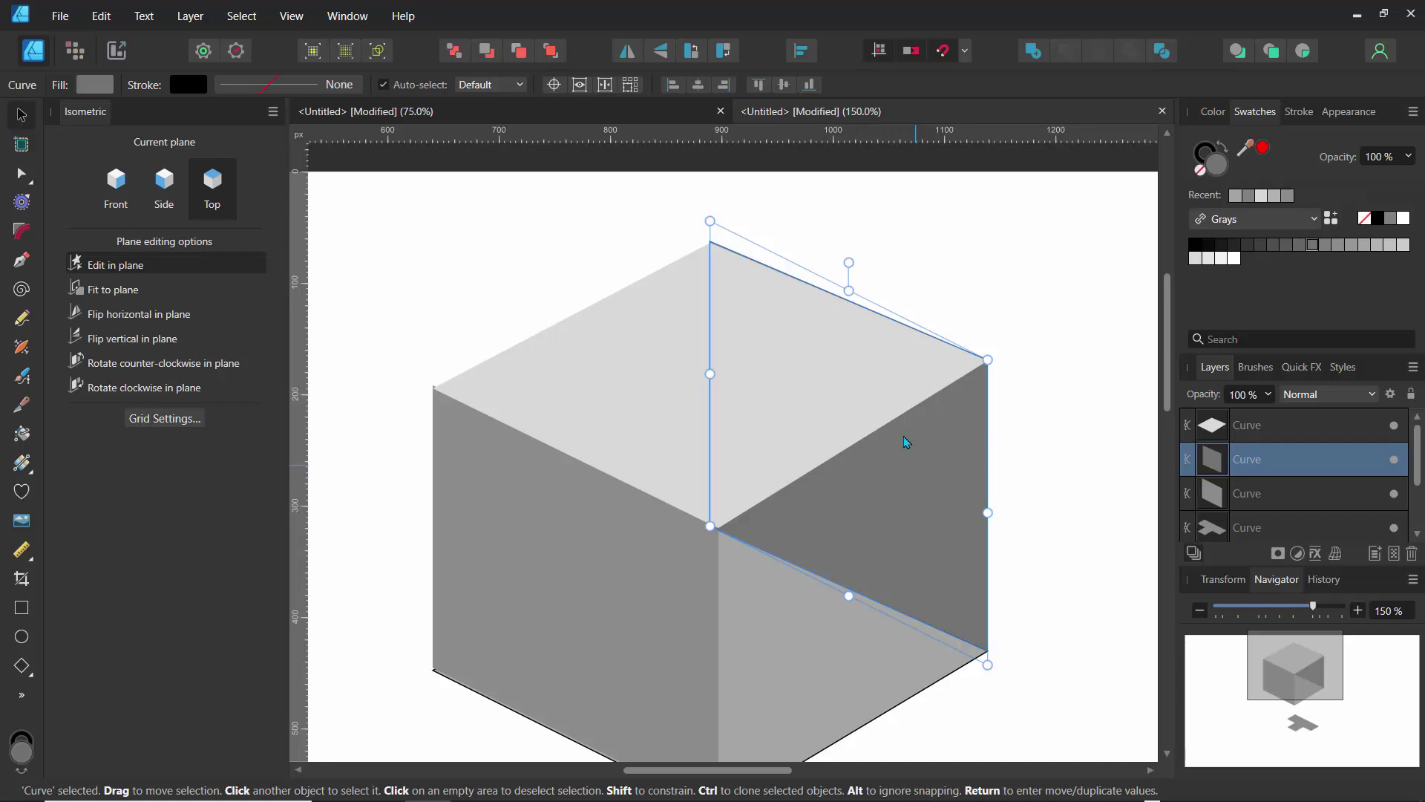
drag(708, 226, 710, 221)
click(651, 236)
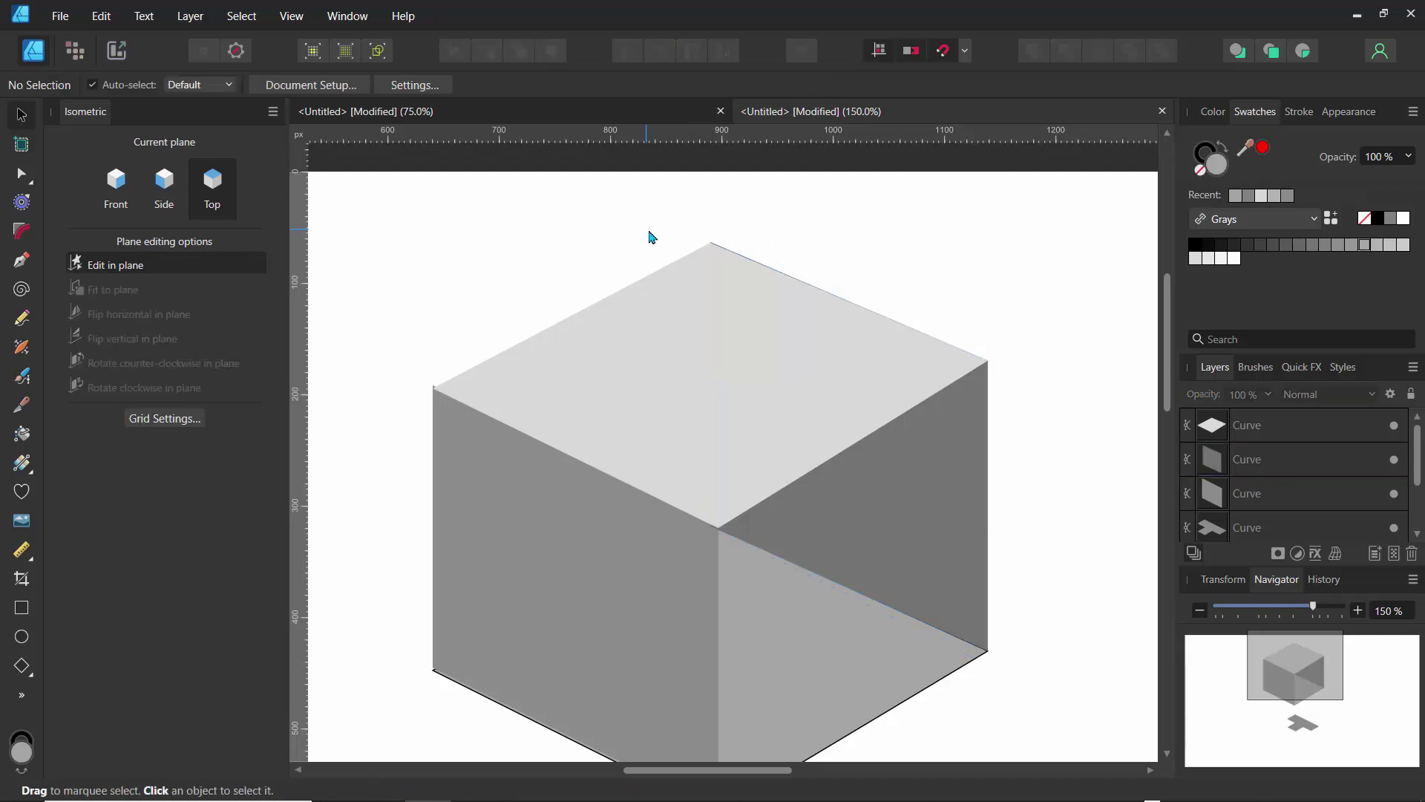
click(724, 382)
click(668, 598)
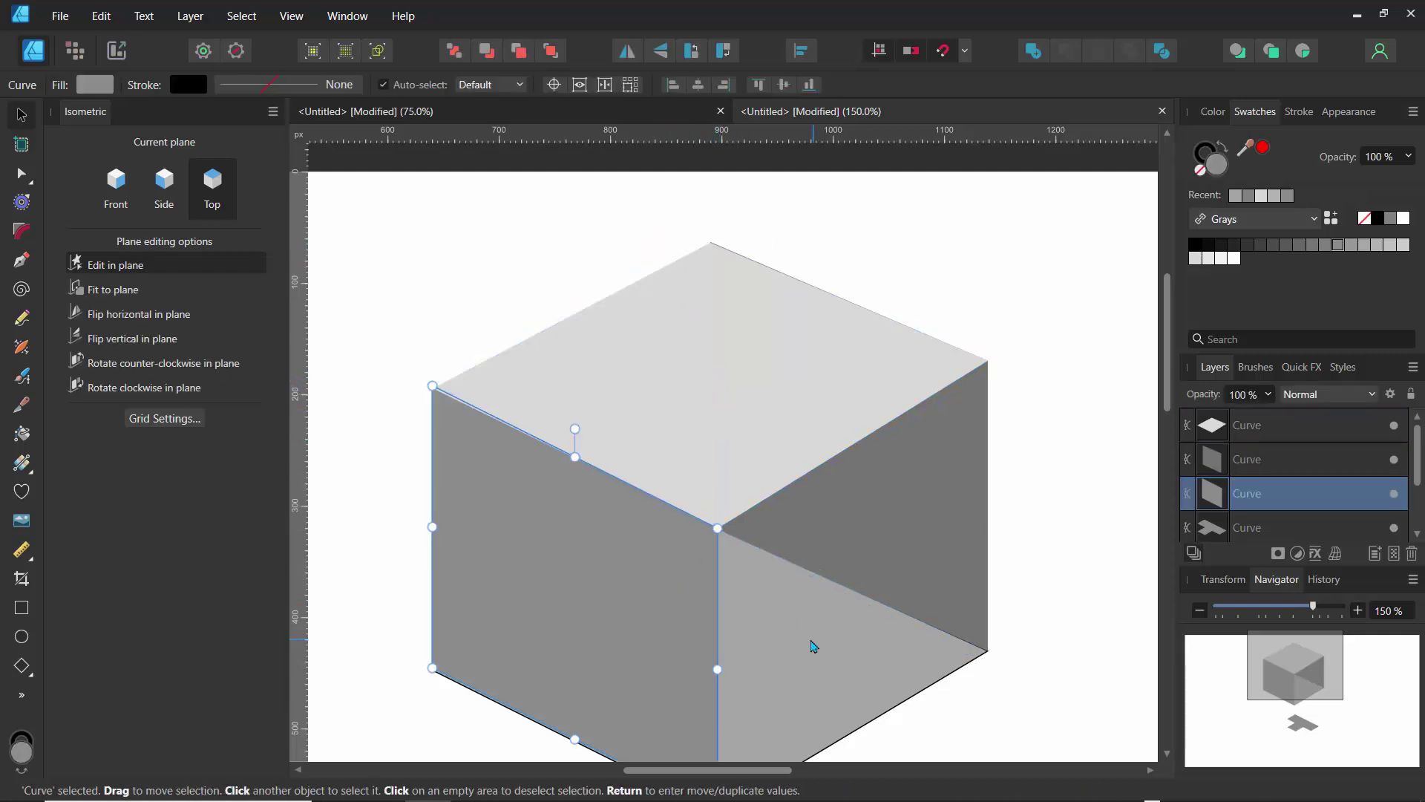
click(814, 646)
click(888, 547)
click(726, 350)
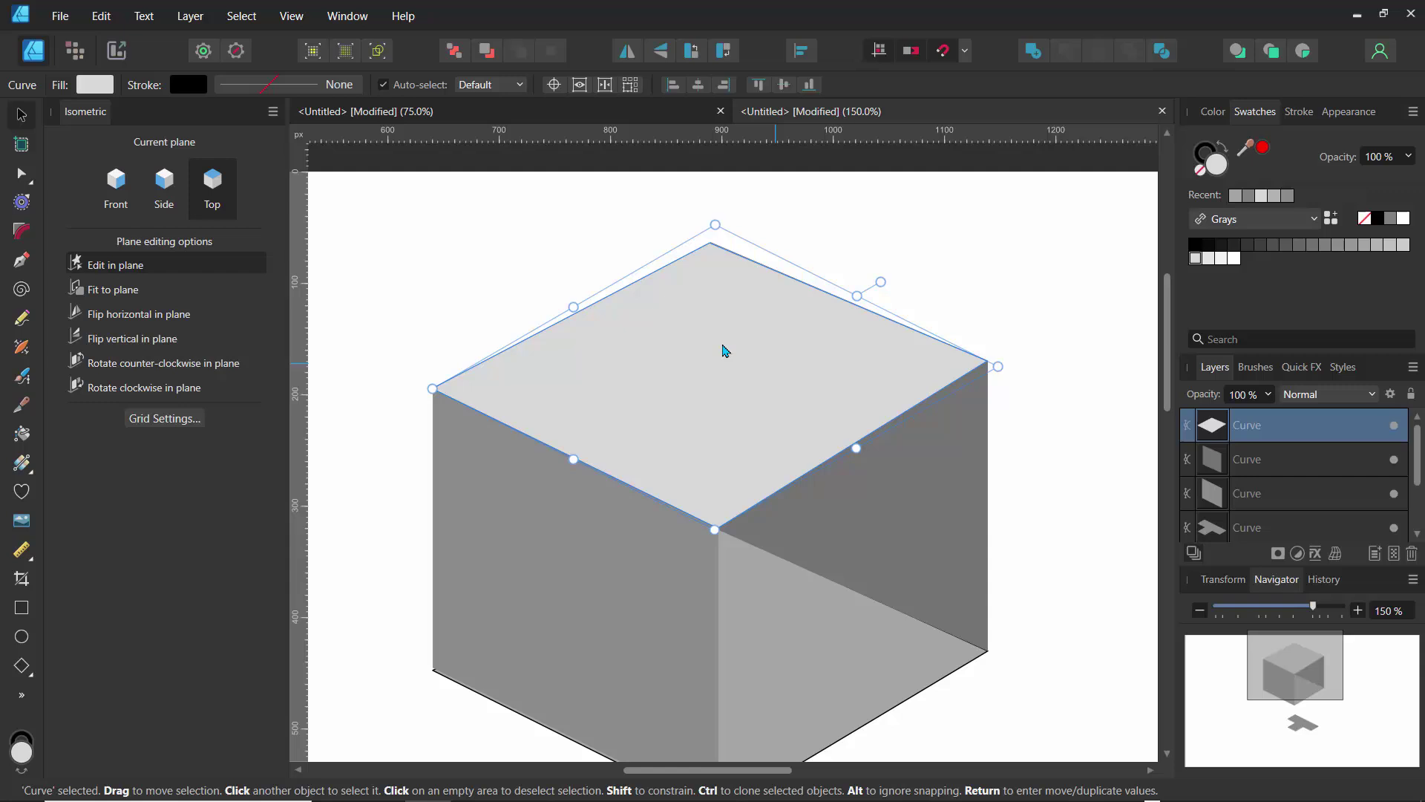
click(496, 274)
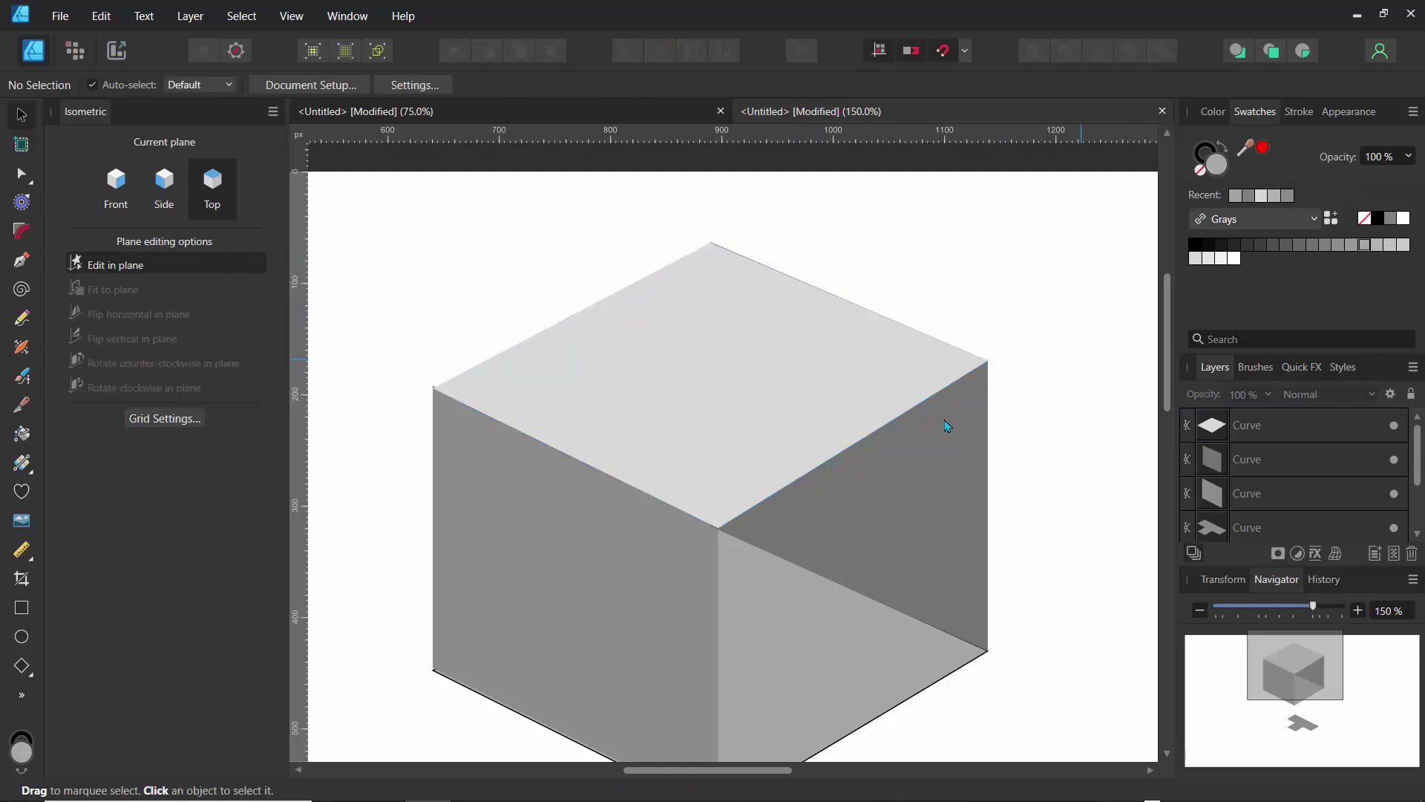
- Apply a linear gradient to the top face, light at the rear right edge and darker toward the front left, shifting its midpoint toward the dark end
drag(1313, 610, 1283, 610)
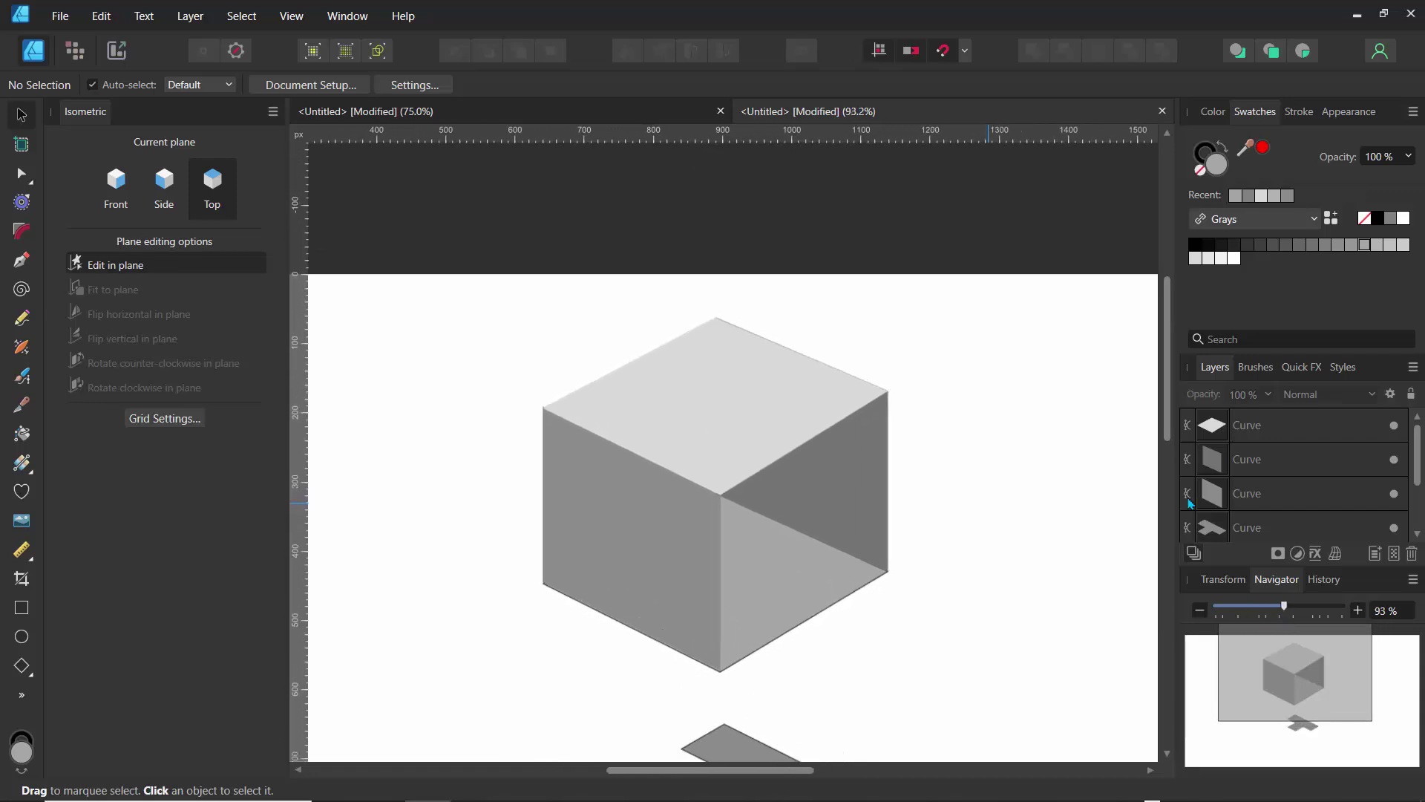
drag(1167, 426, 1167, 456)
click(706, 381)
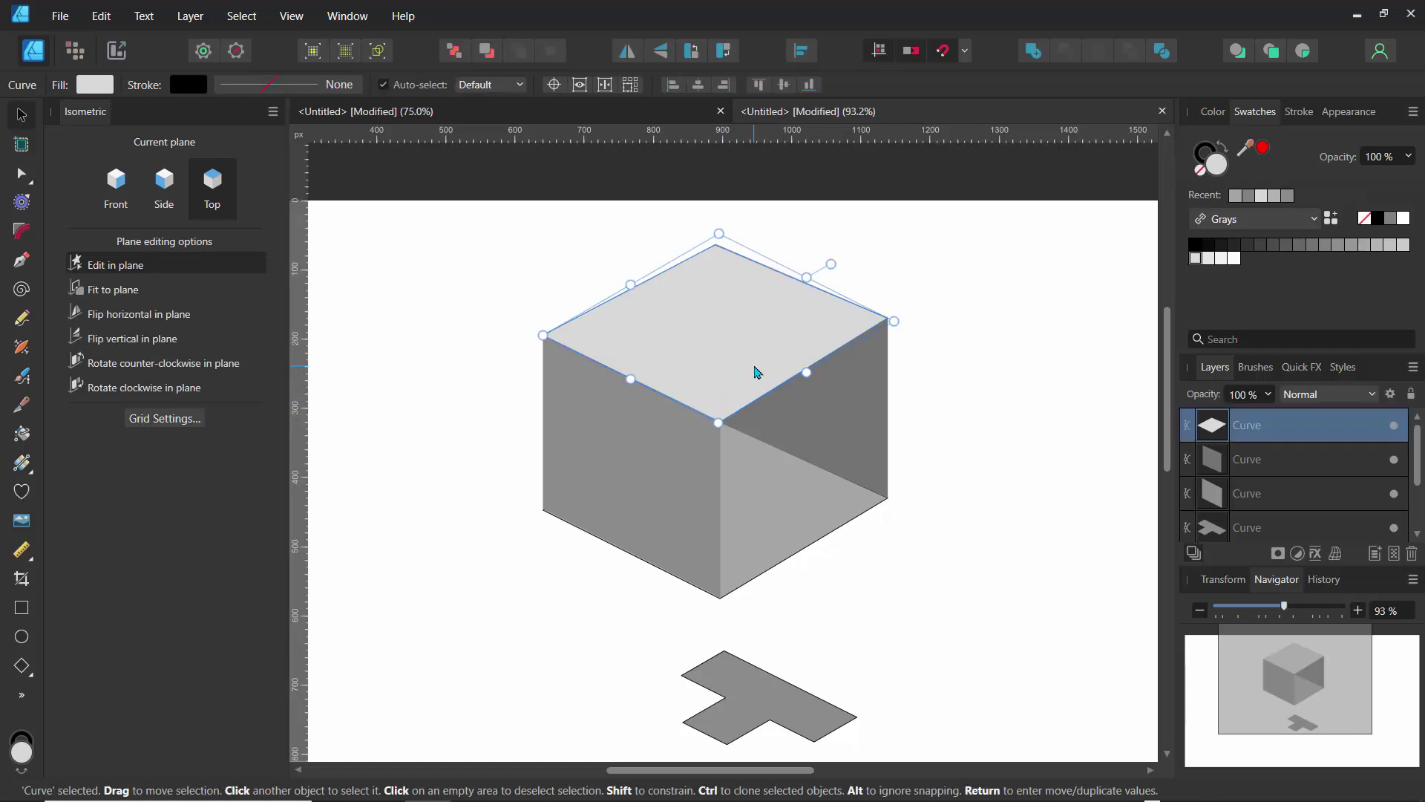
click(23, 464)
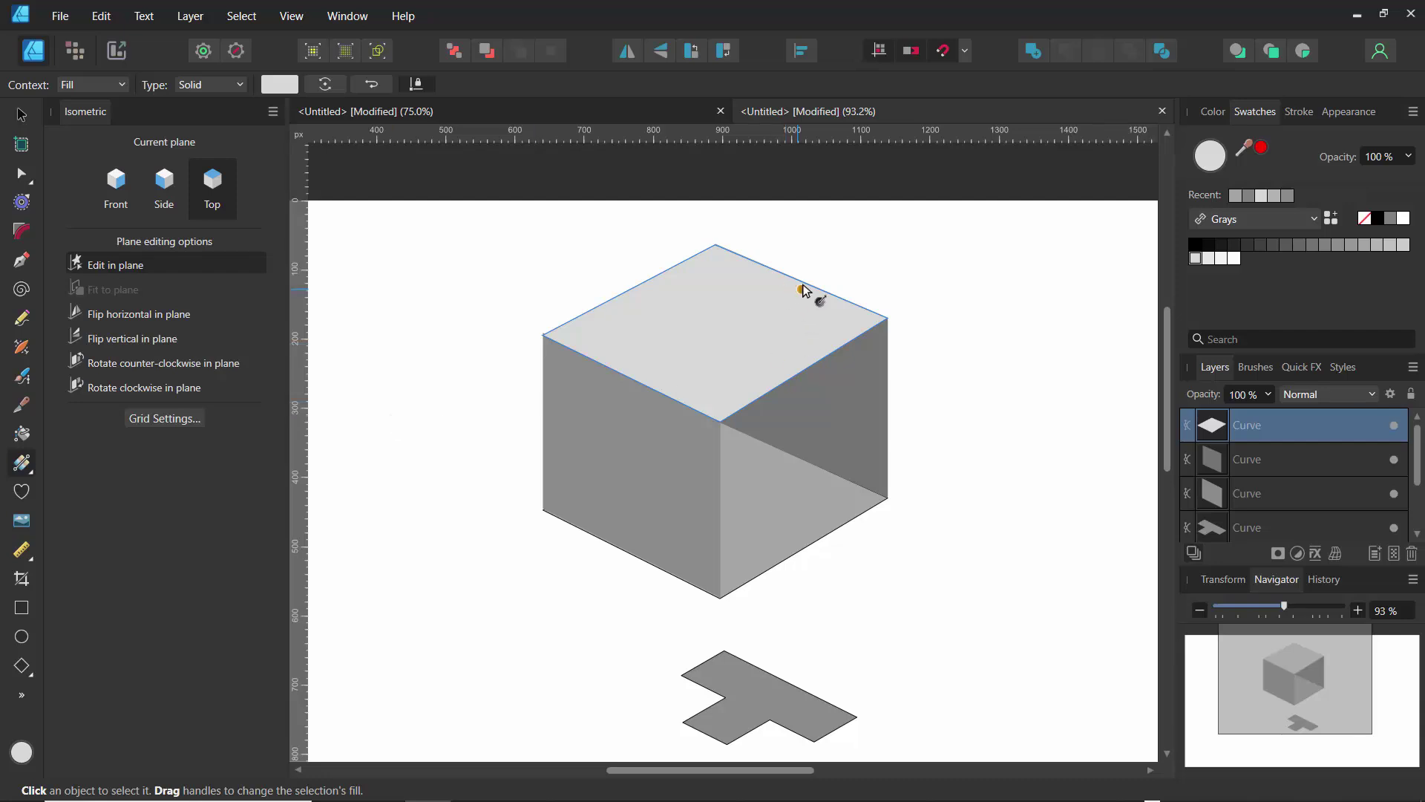
drag(805, 291, 593, 418)
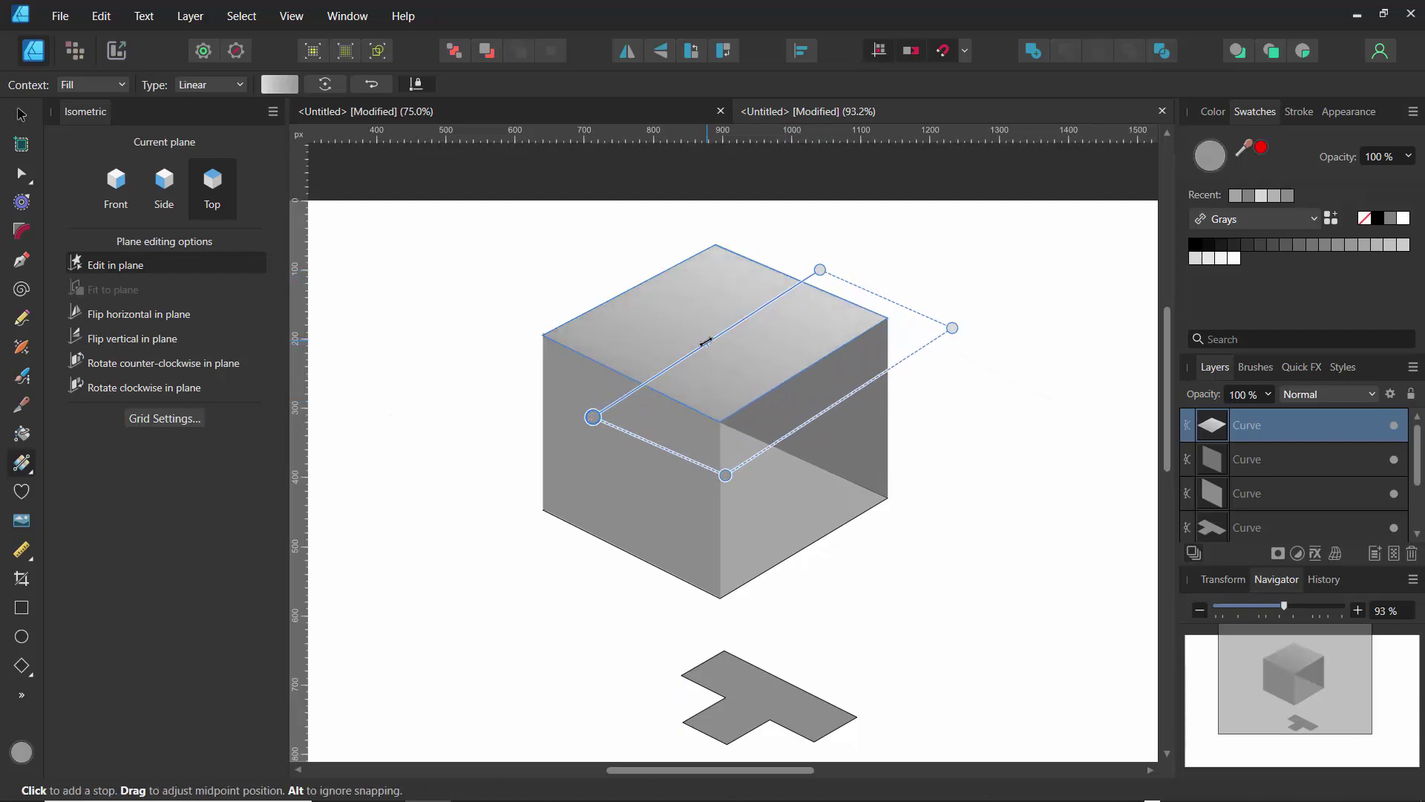
mouse_move(709, 338)
mouse_down()
mouse_move(780, 290)
mouse_move(681, 359)
mouse_up()
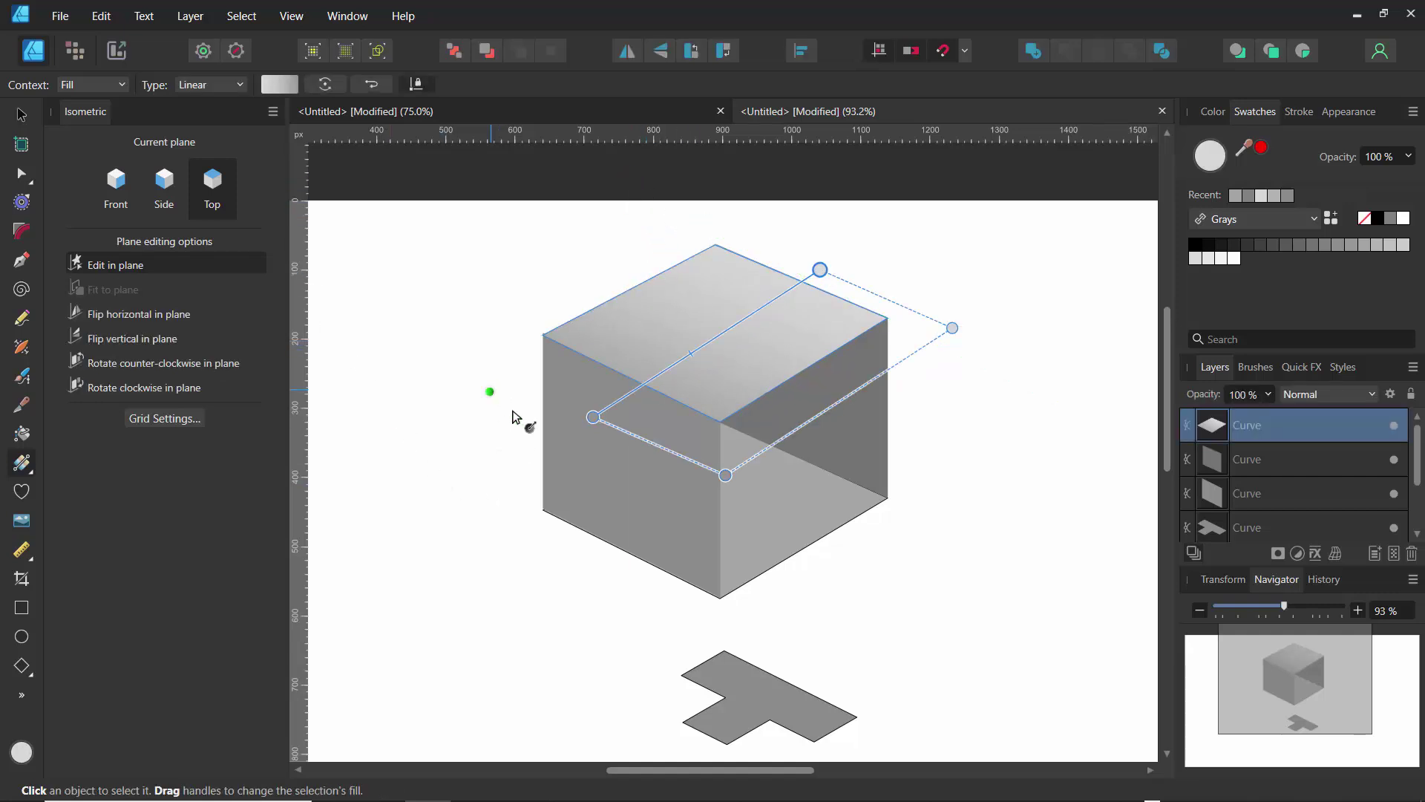
key(v)
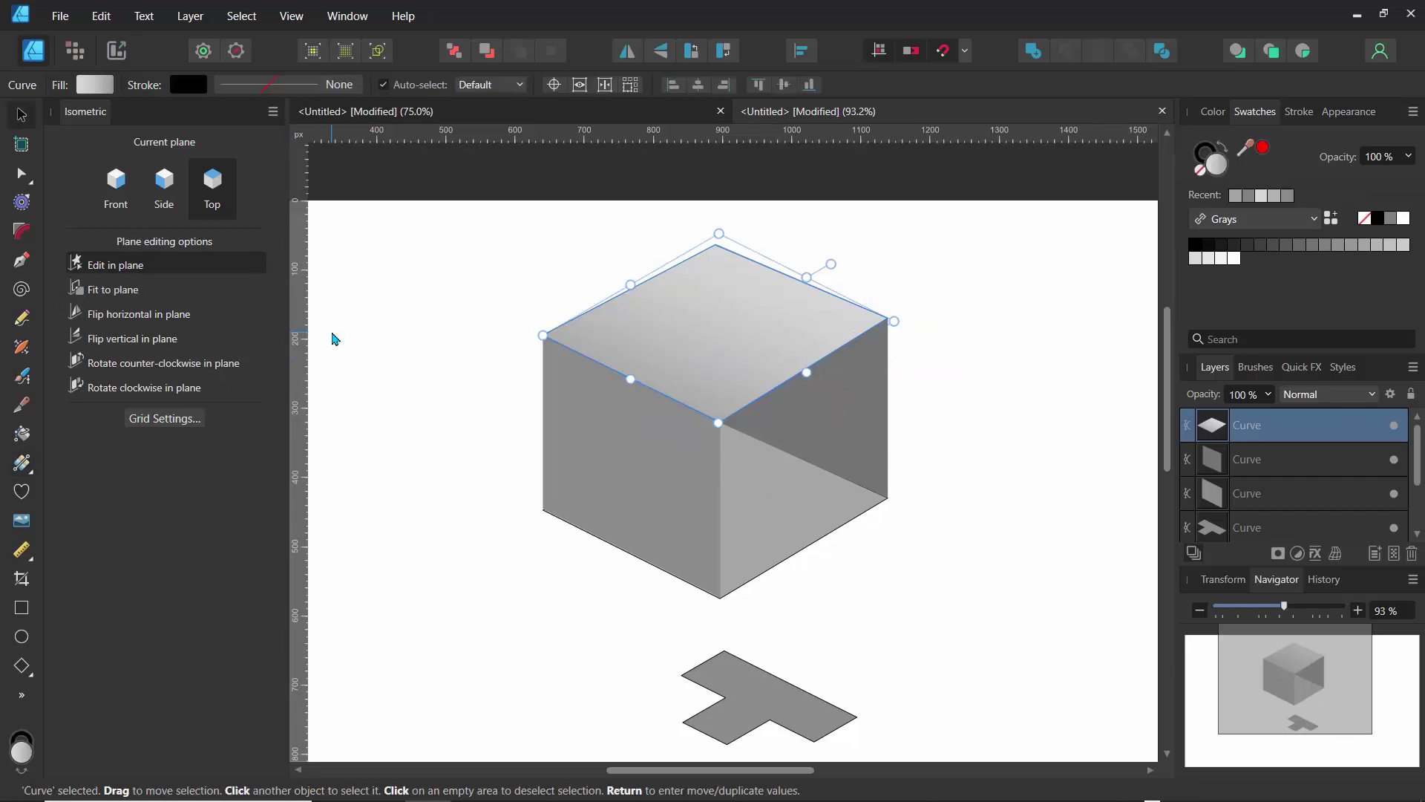
- Fill the left wall with a darker gray and apply a vertical linear gradient that darkens from its upper edge downward
click(646, 456)
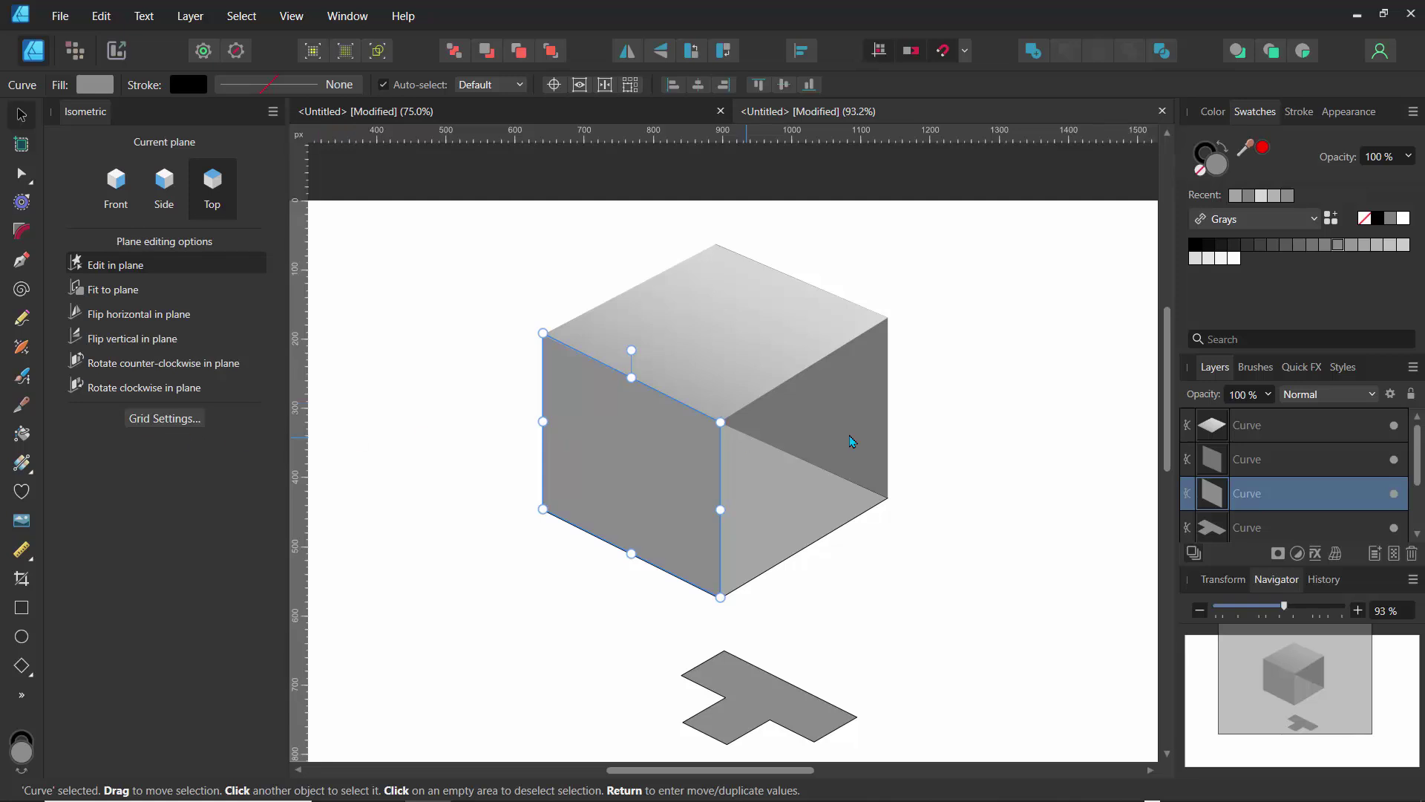
click(1313, 246)
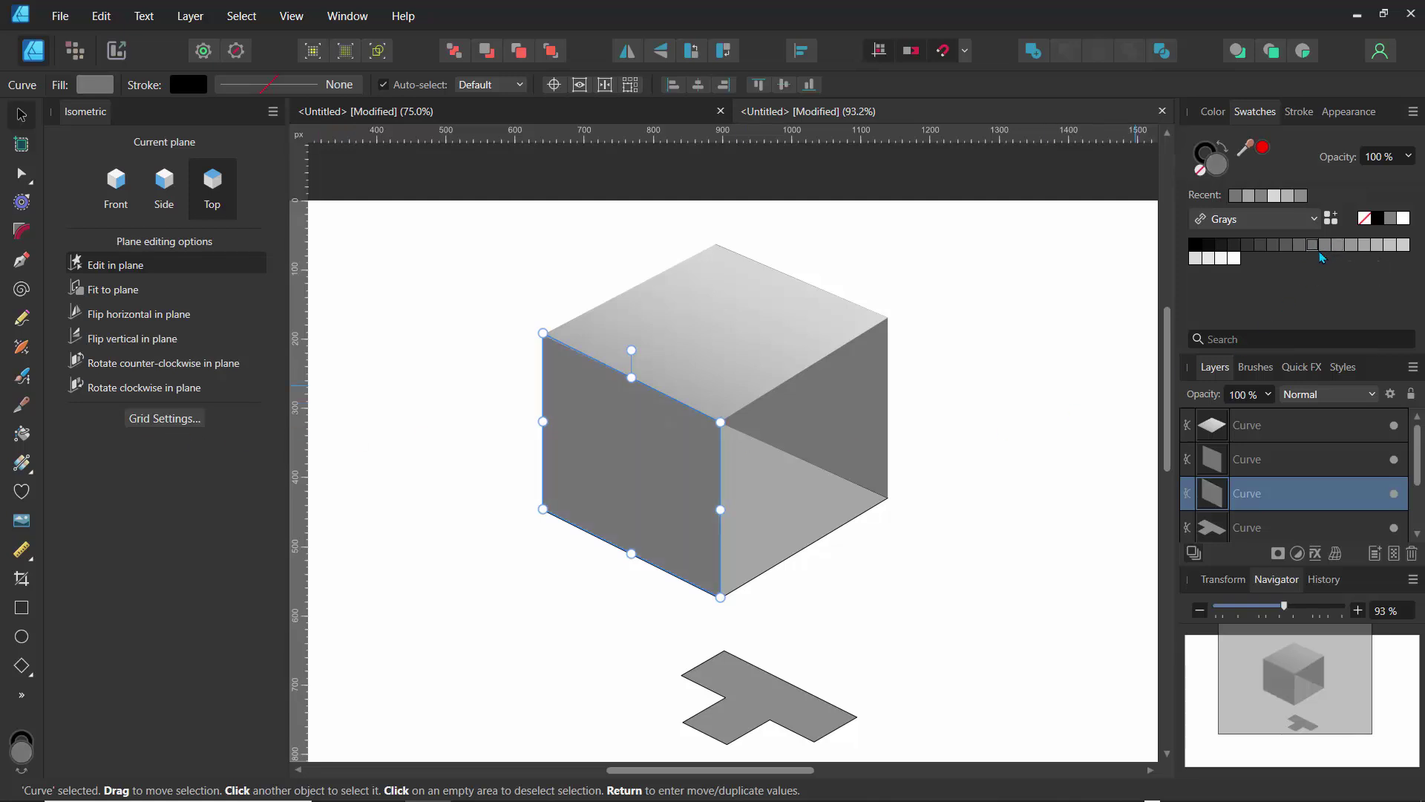
click(1325, 245)
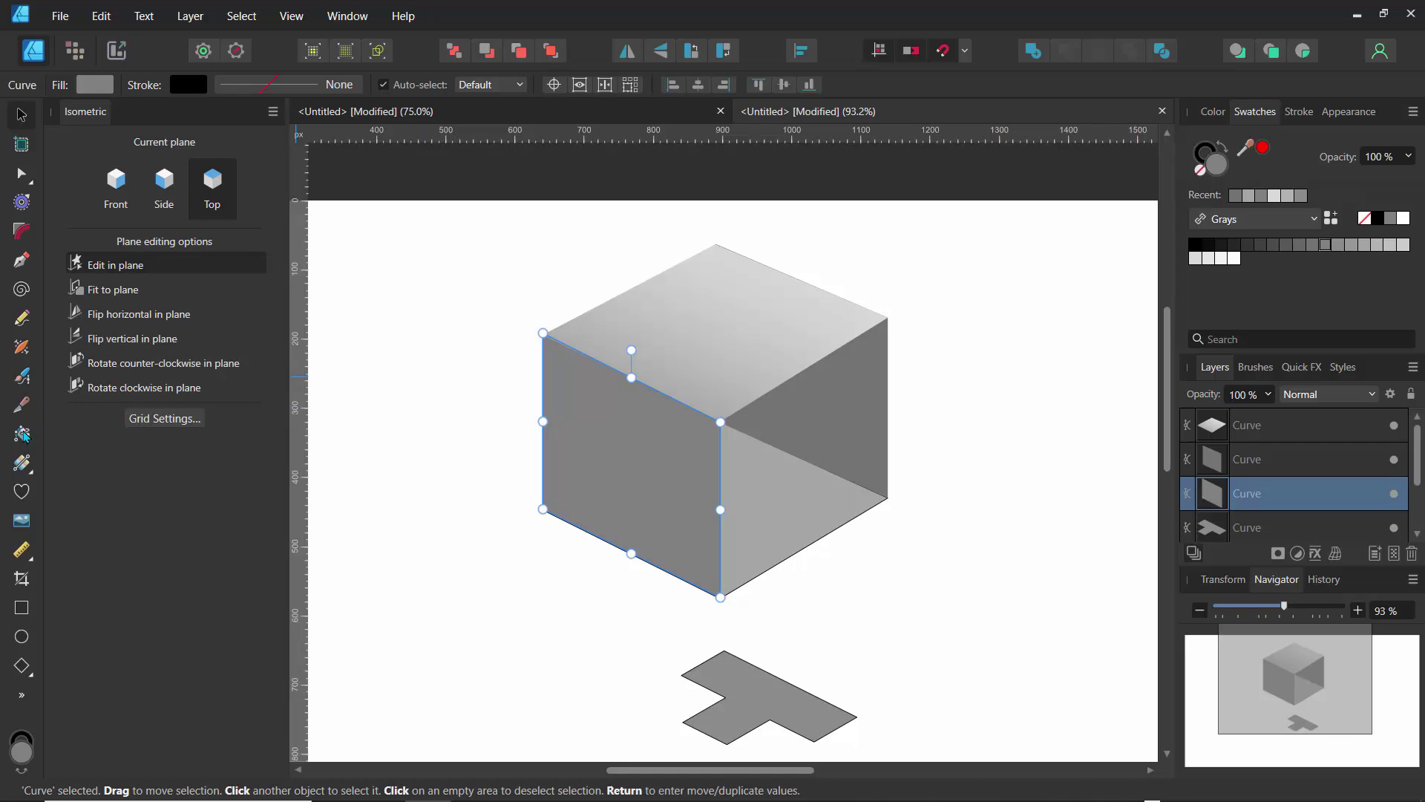
click(28, 467)
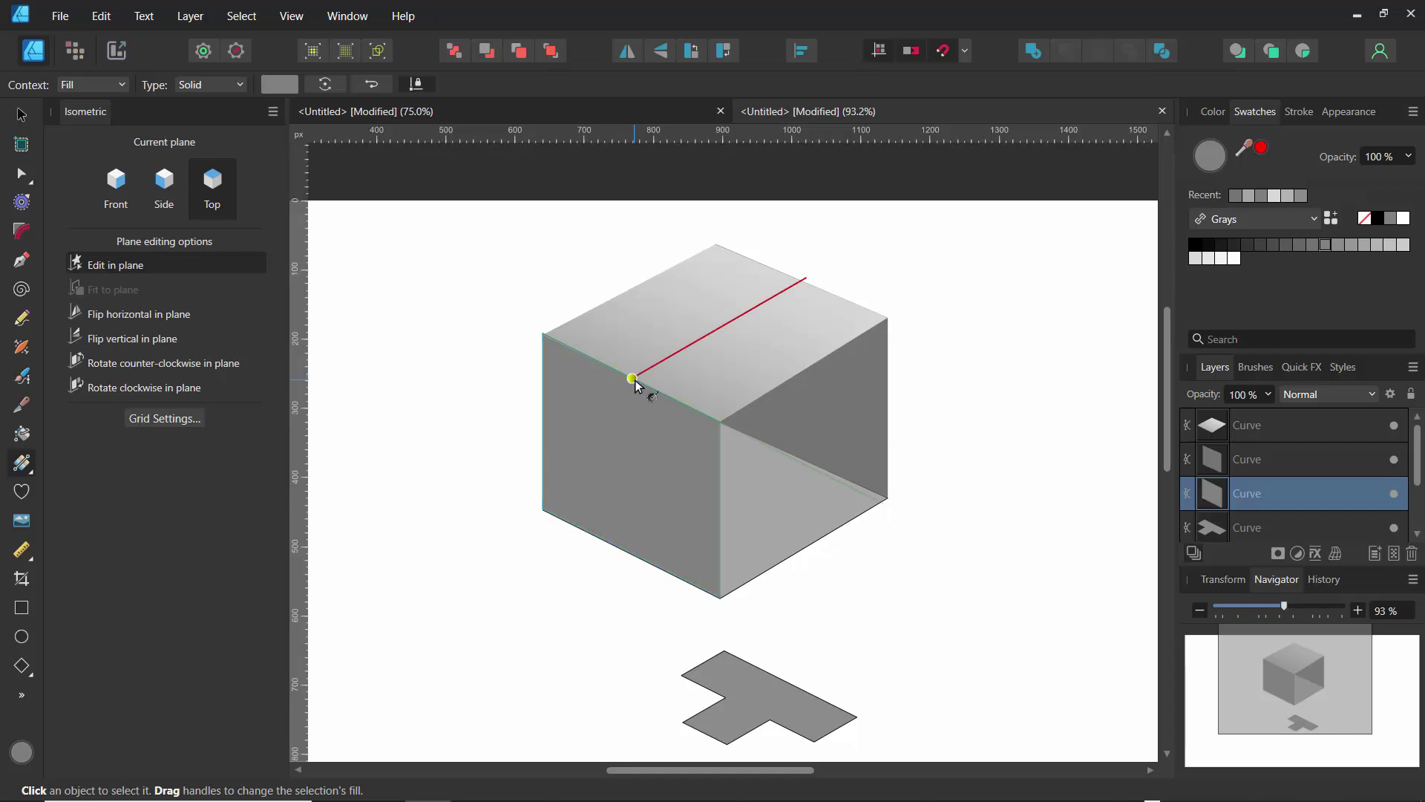
mouse_move(632, 379)
mouse_down()
mouse_move(633, 554)
mouse_move(599, 586)
mouse_move(598, 606)
mouse_move(677, 617)
mouse_move(807, 504)
mouse_move(720, 417)
mouse_move(726, 510)
mouse_move(619, 577)
mouse_move(630, 499)
mouse_move(631, 514)
mouse_up()
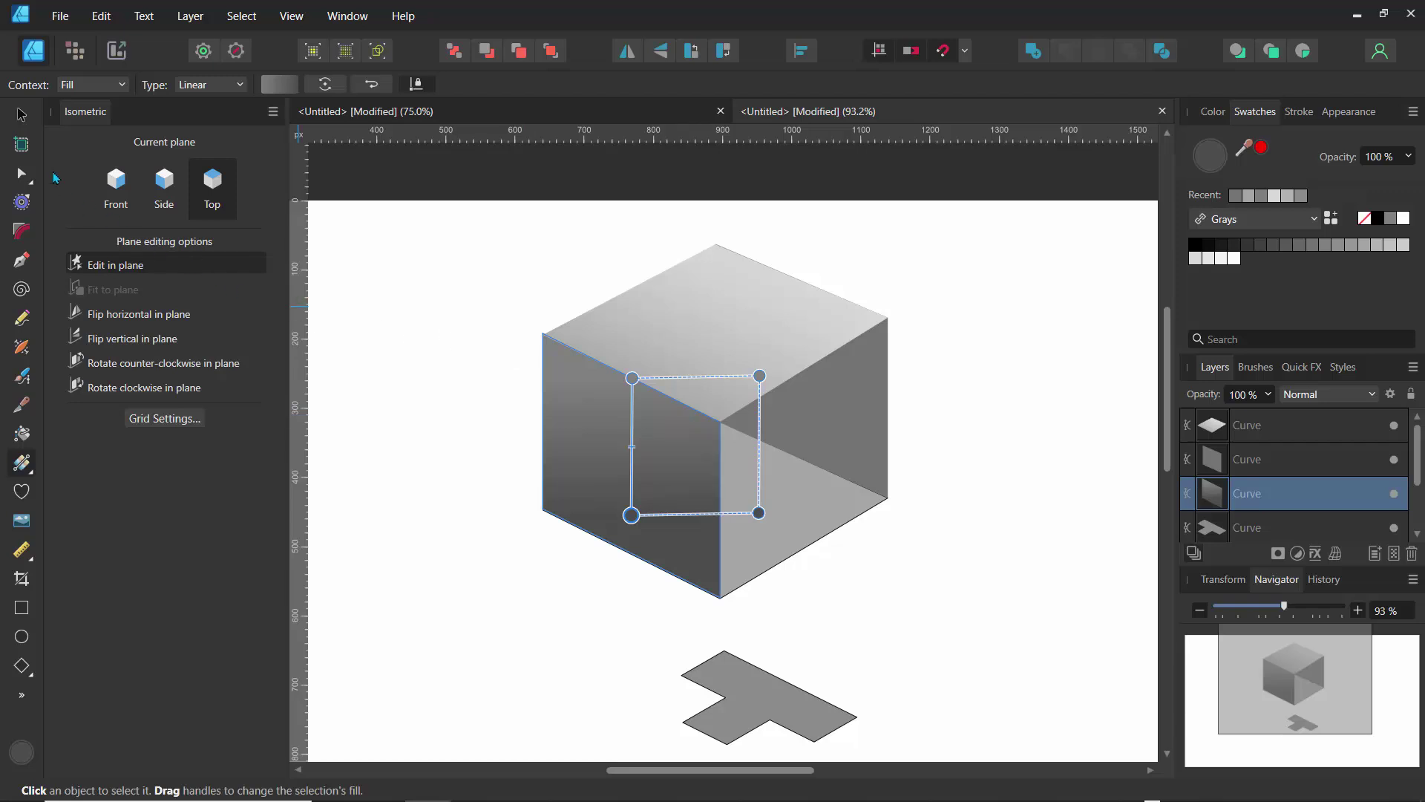
click(22, 115)
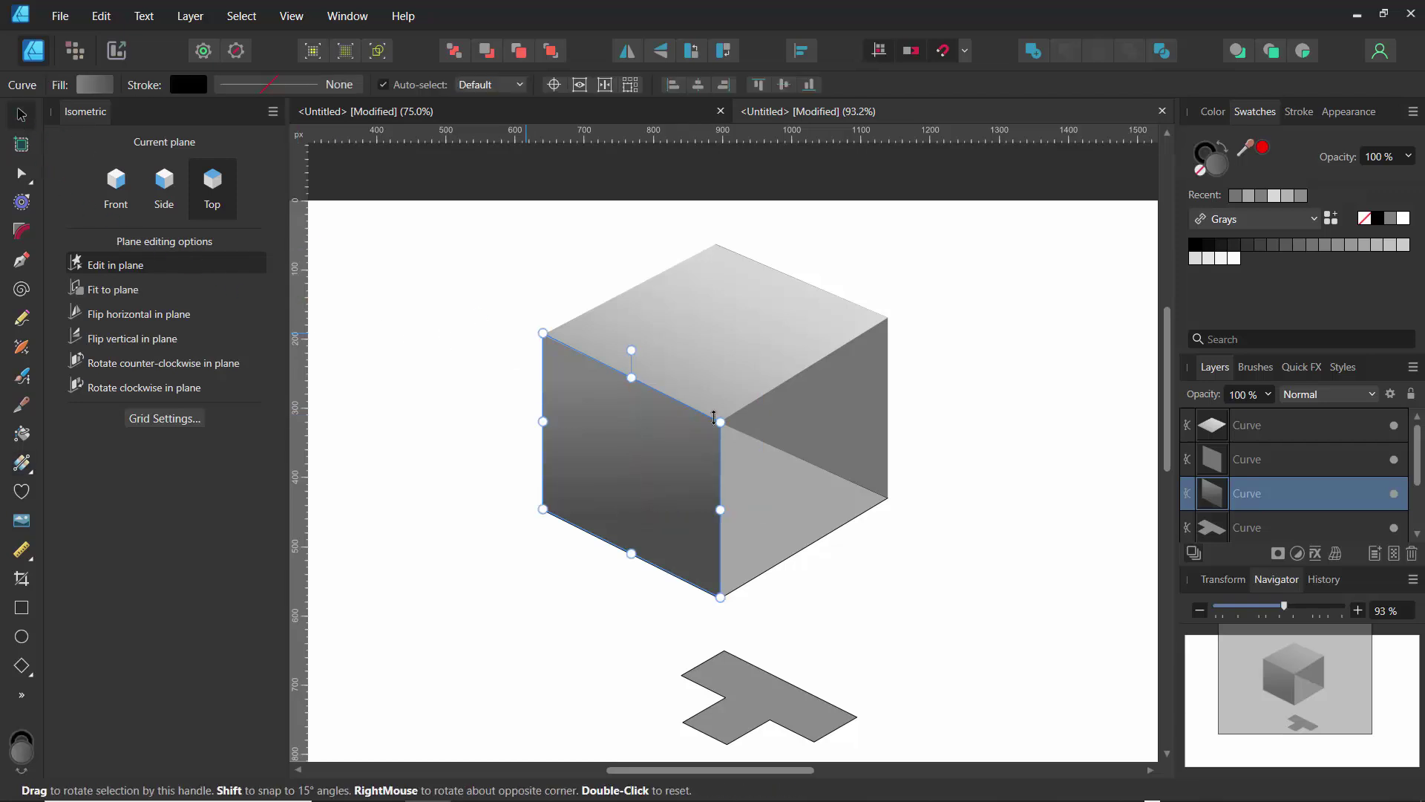
- Apply a linear gradient to the floor that darkens from its outer right edge inward, shifting the midpoint slightly toward the dark end
click(777, 499)
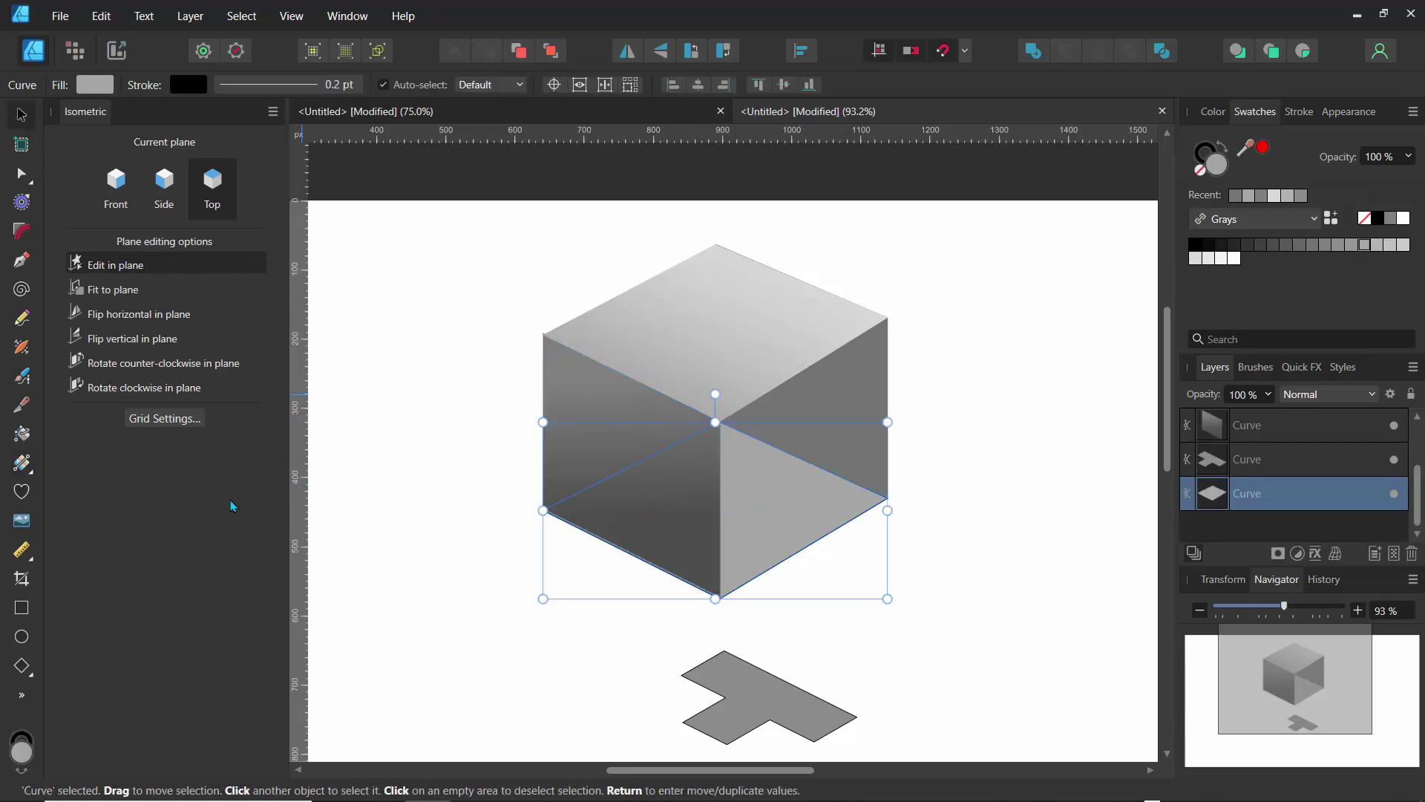
click(23, 466)
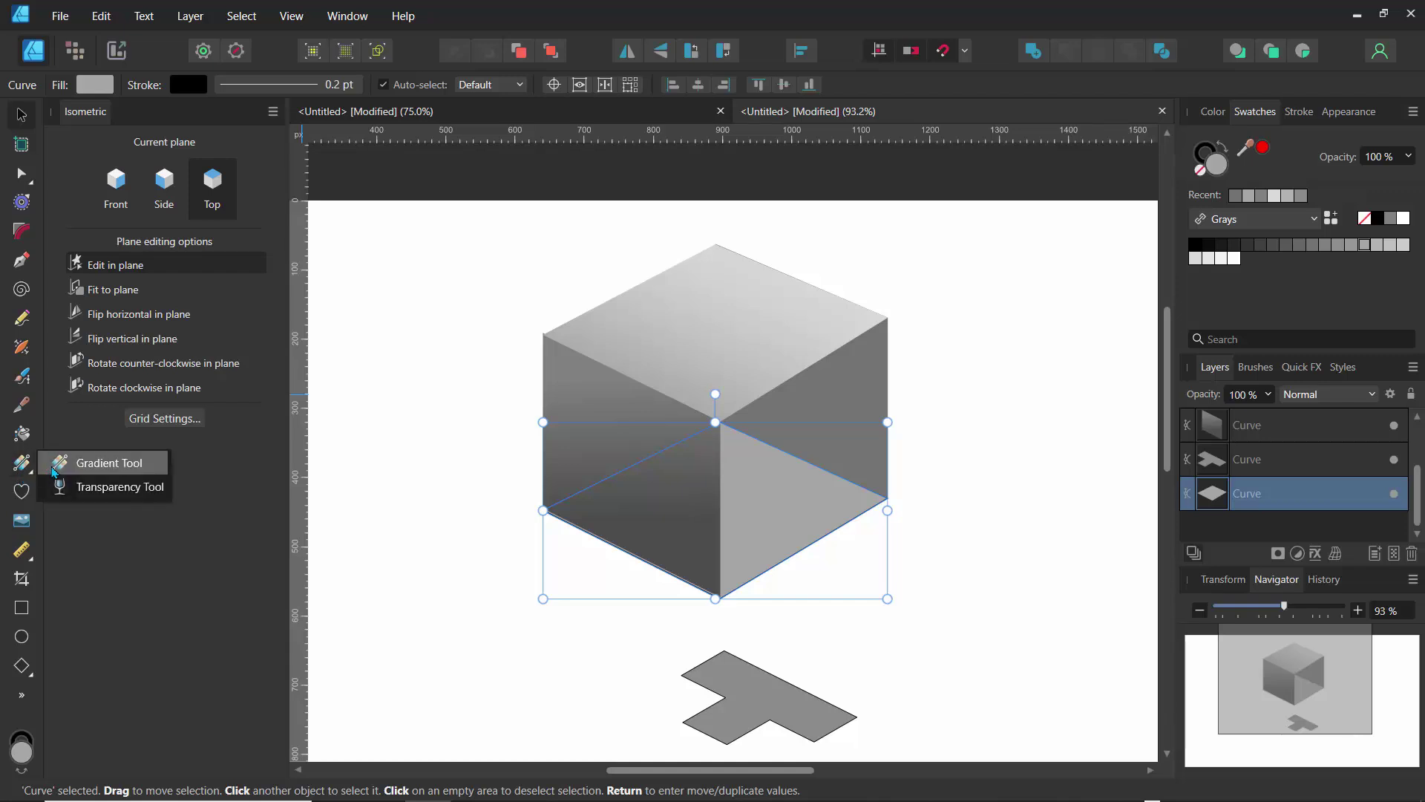
click(83, 464)
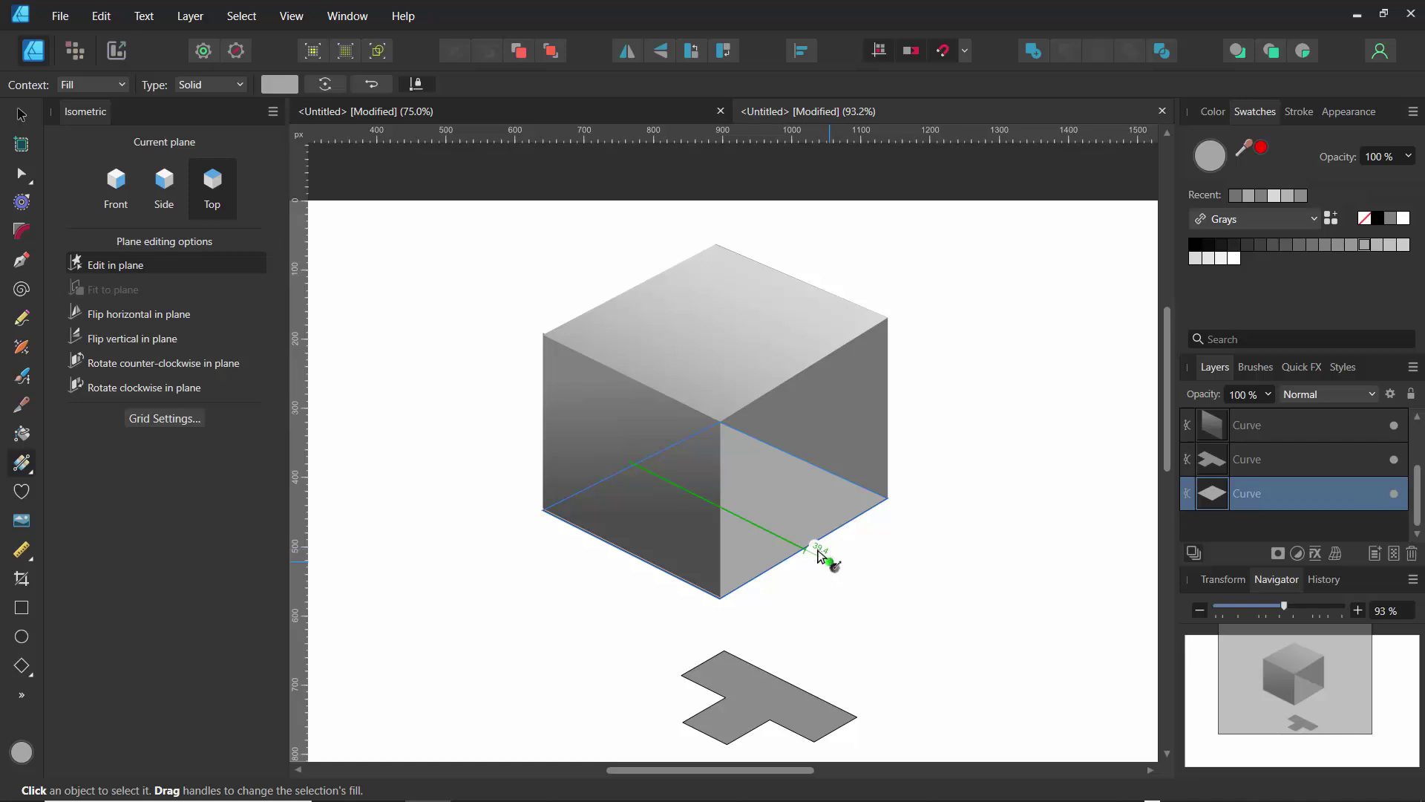
drag(821, 557, 732, 517)
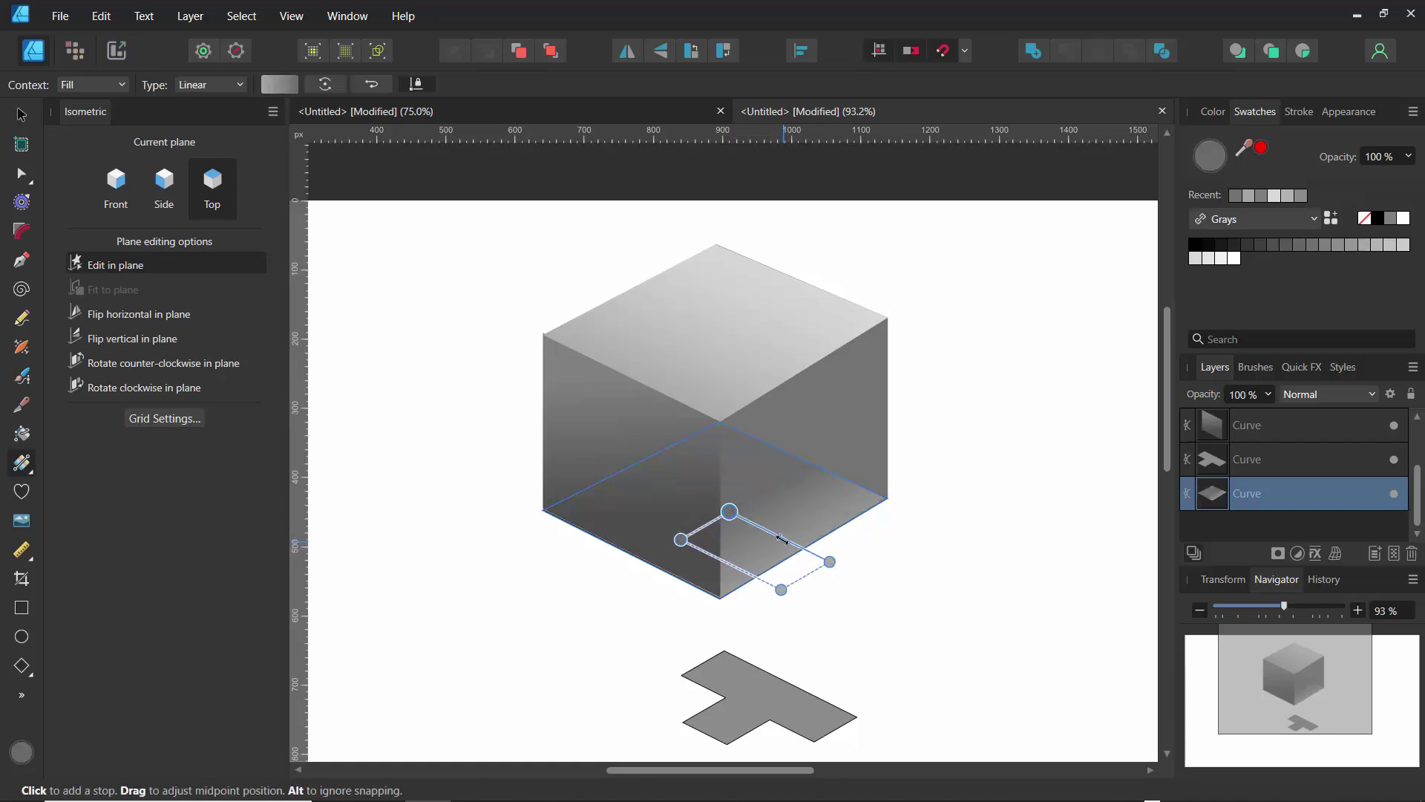
click(767, 527)
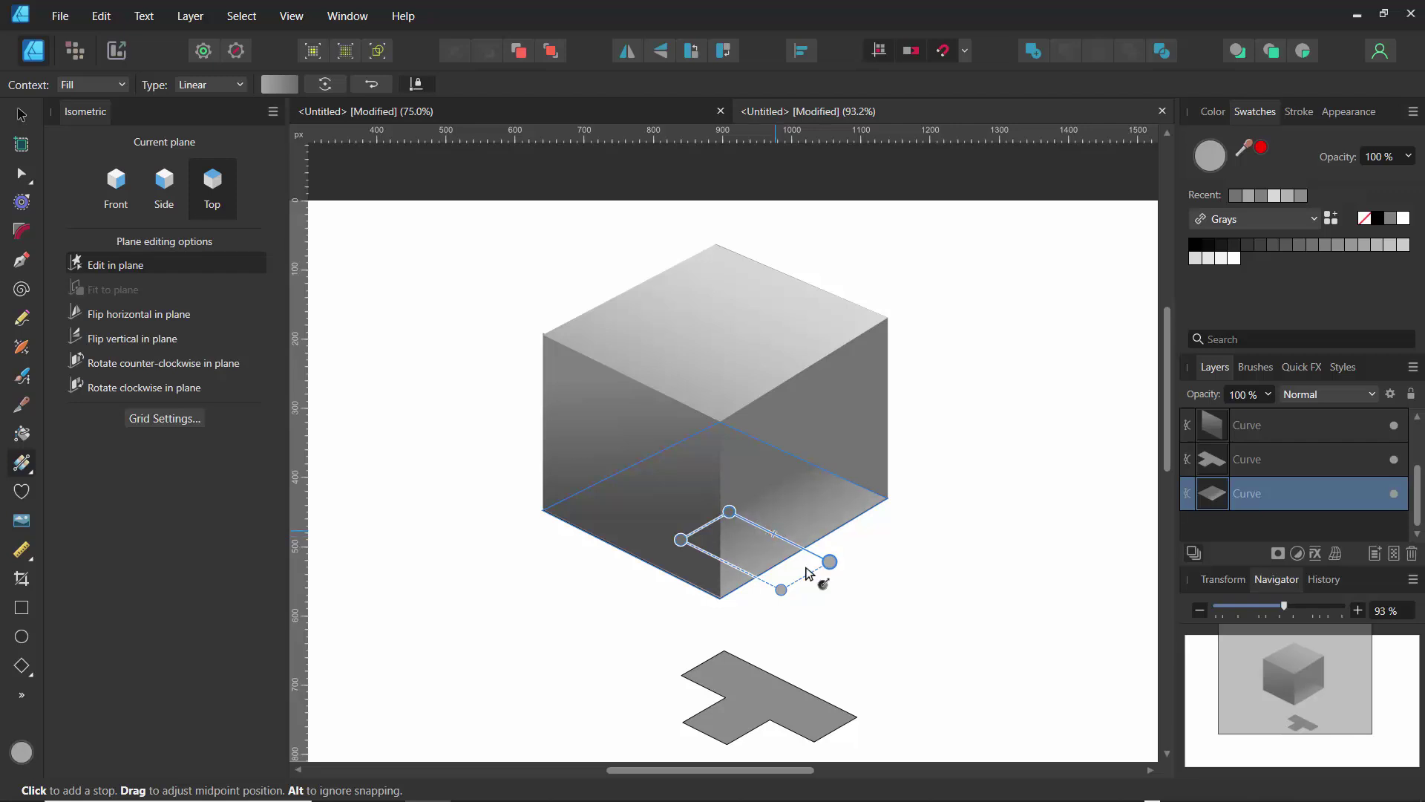
- Extend both ends of the floor's linear gradient well beyond its edges to soften the shading, and deselect the floor
drag(830, 562, 1017, 658)
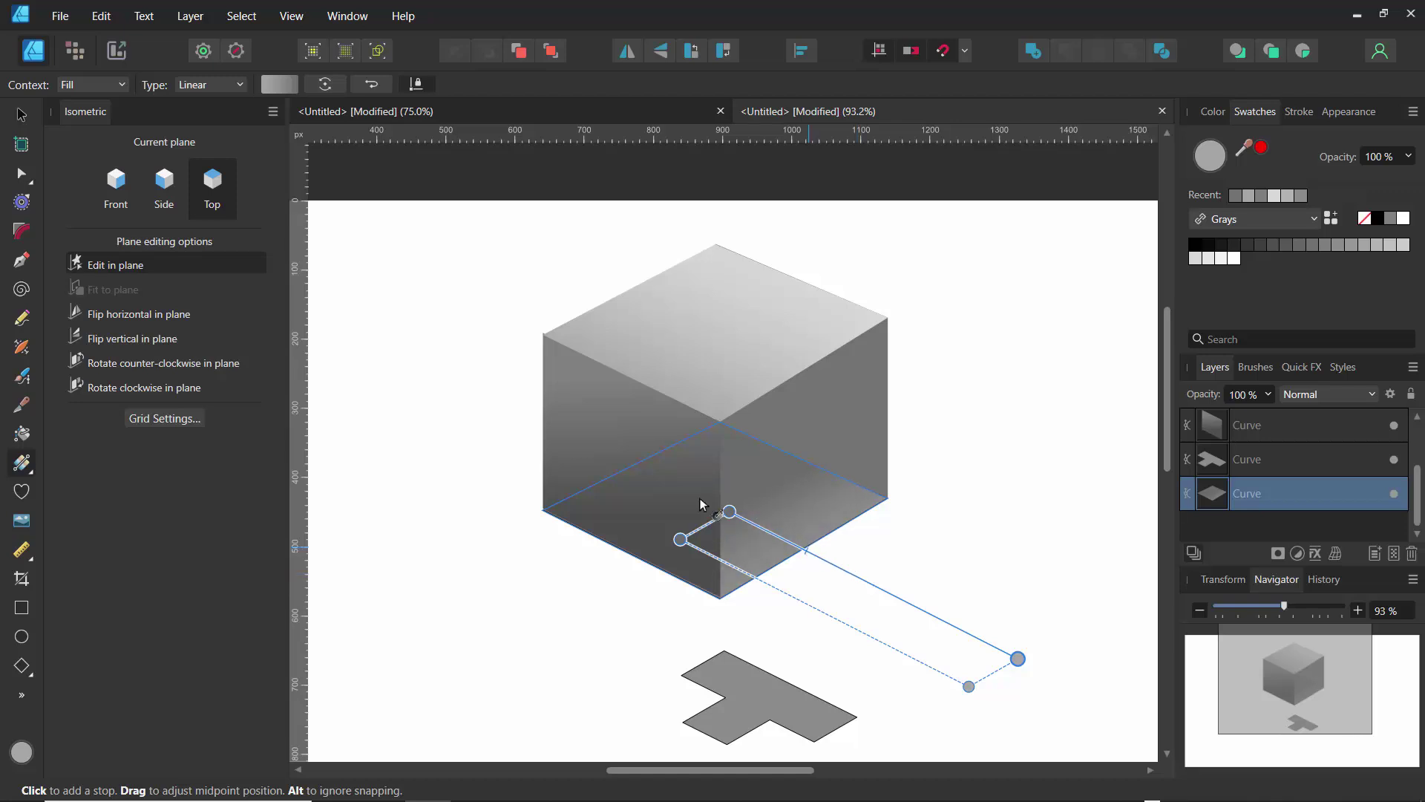
drag(724, 514, 590, 440)
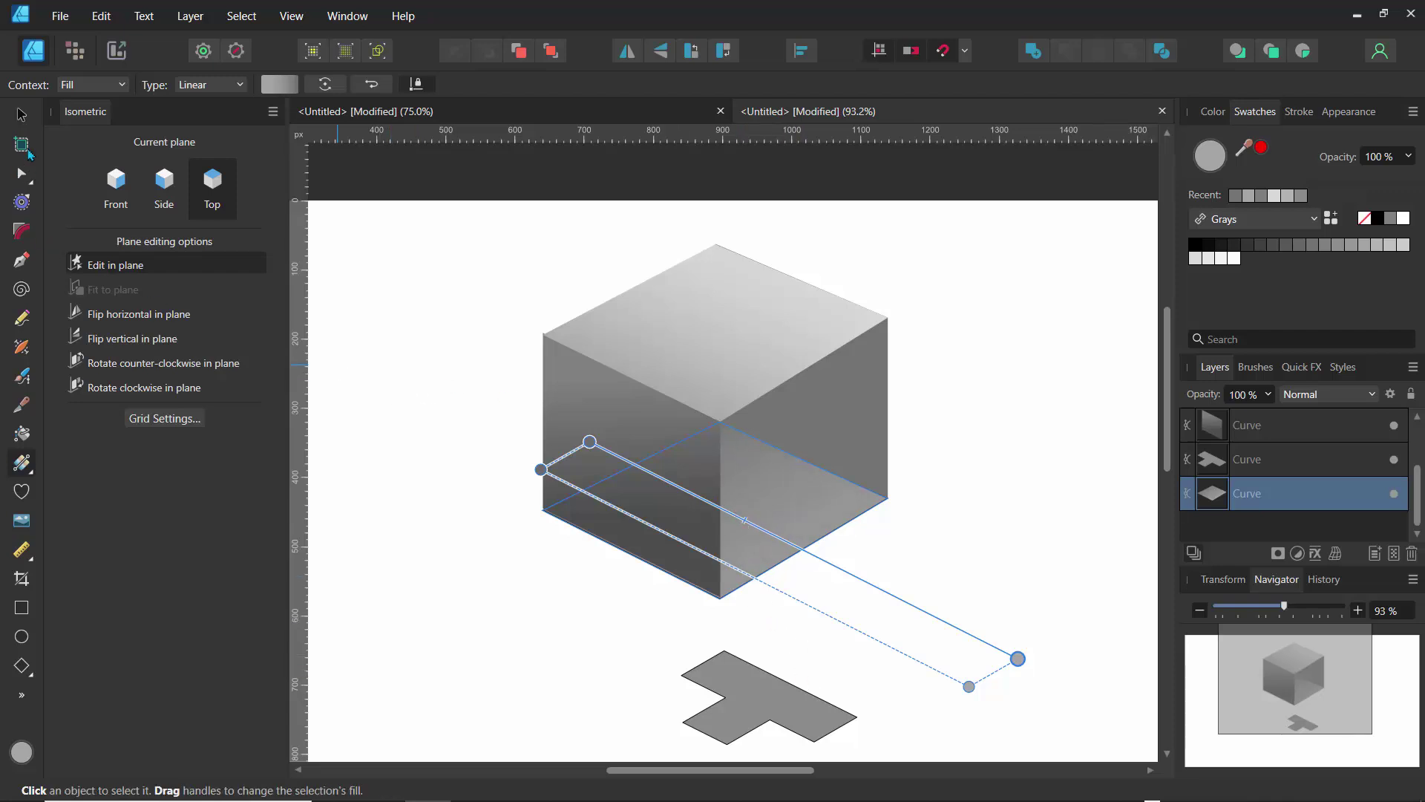
click(20, 115)
click(408, 190)
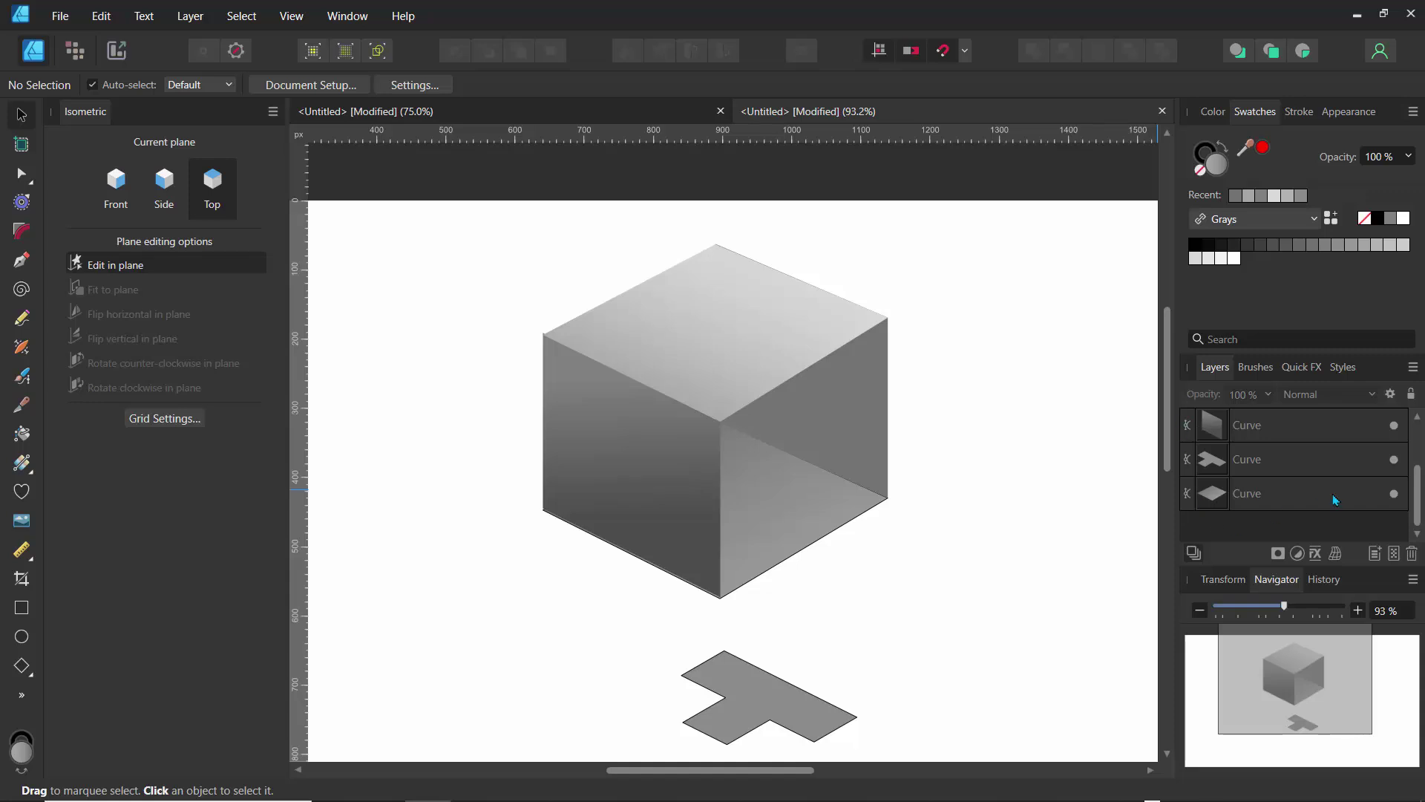
- Group the box's top face, two walls and floor, leaving the separate arrow-like curve below the box out
drag(1416, 493, 1416, 475)
scroll(1416, 475, down, 2)
click(1211, 508)
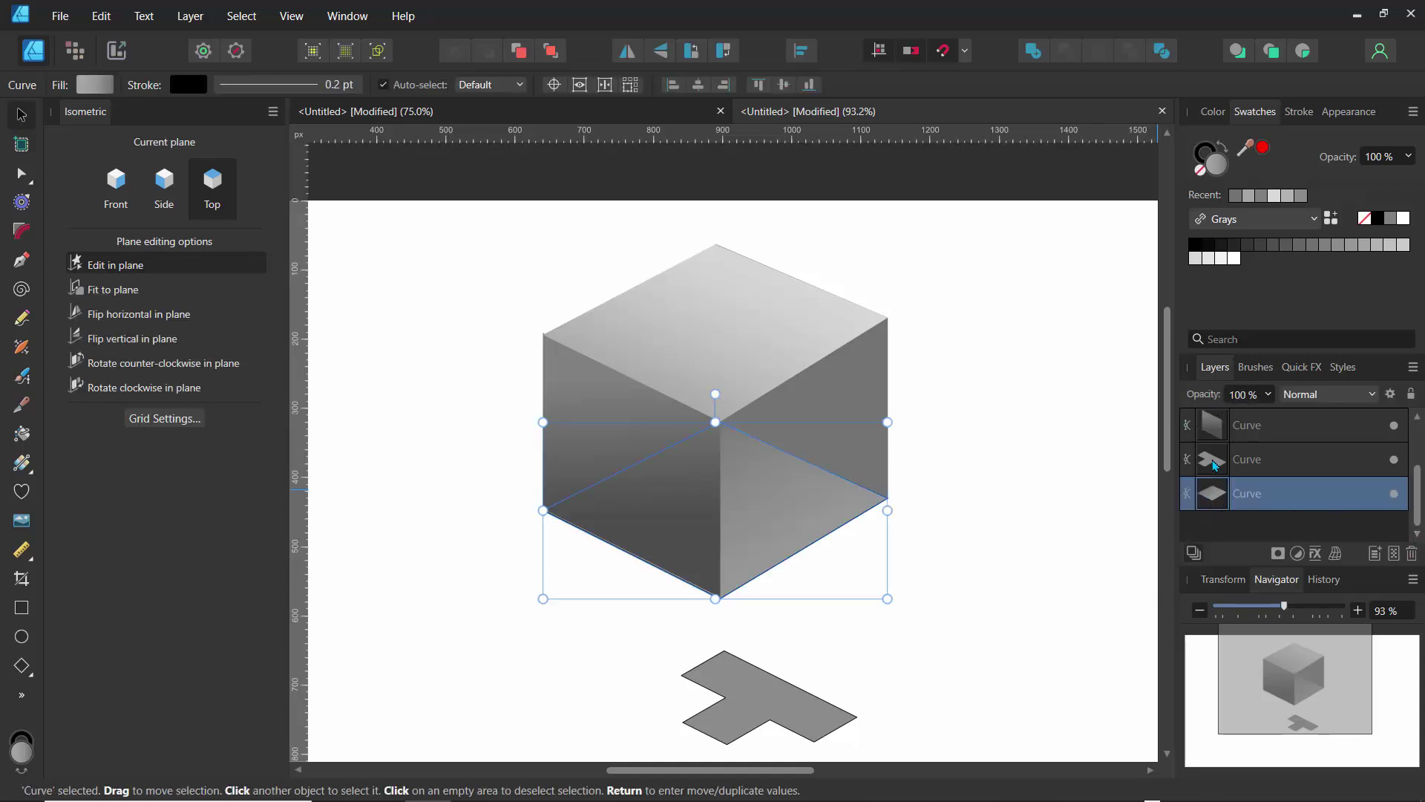
click(1216, 469)
click(1215, 501)
shift+click(1245, 437)
drag(1416, 496, 1414, 448)
shift+click(1274, 438)
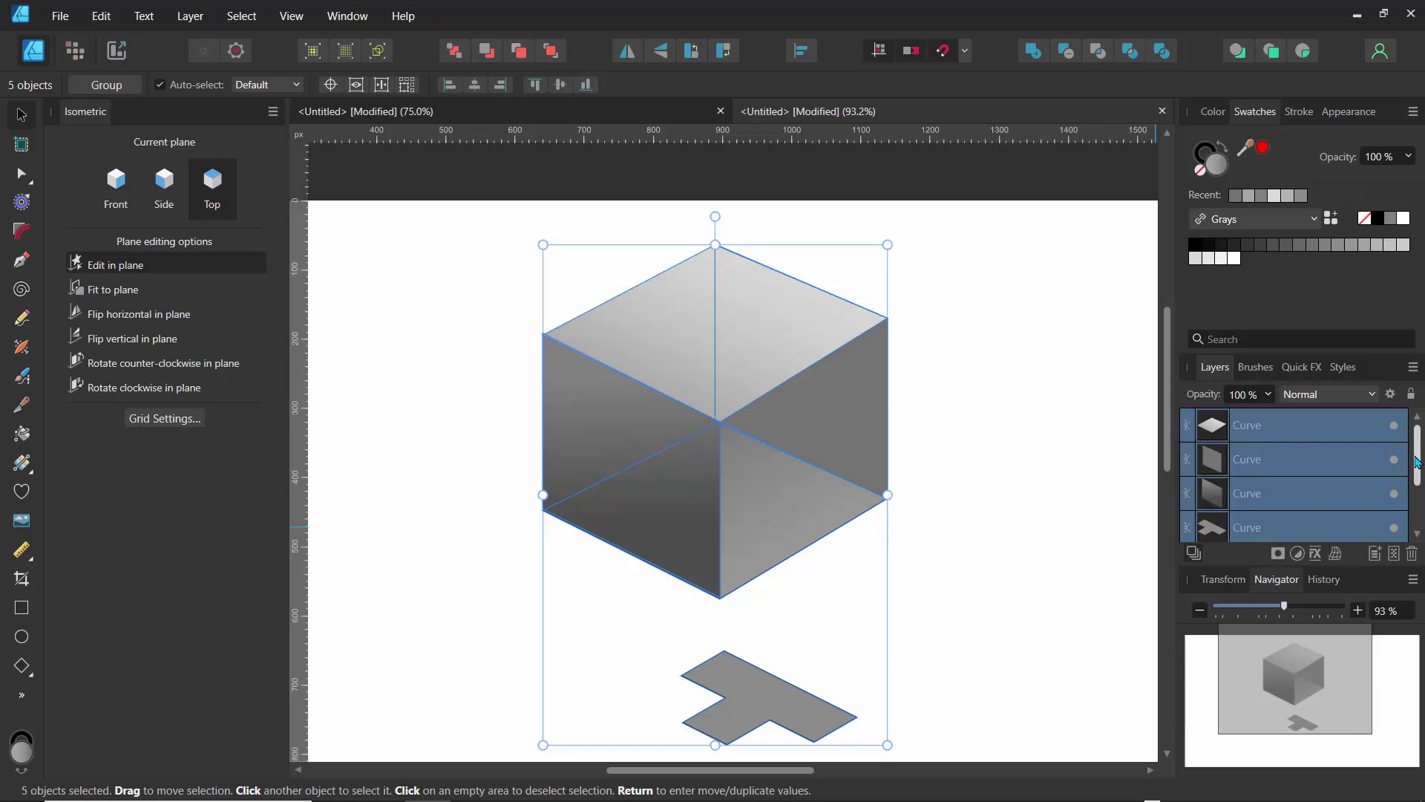
scroll(1417, 494, down, 1)
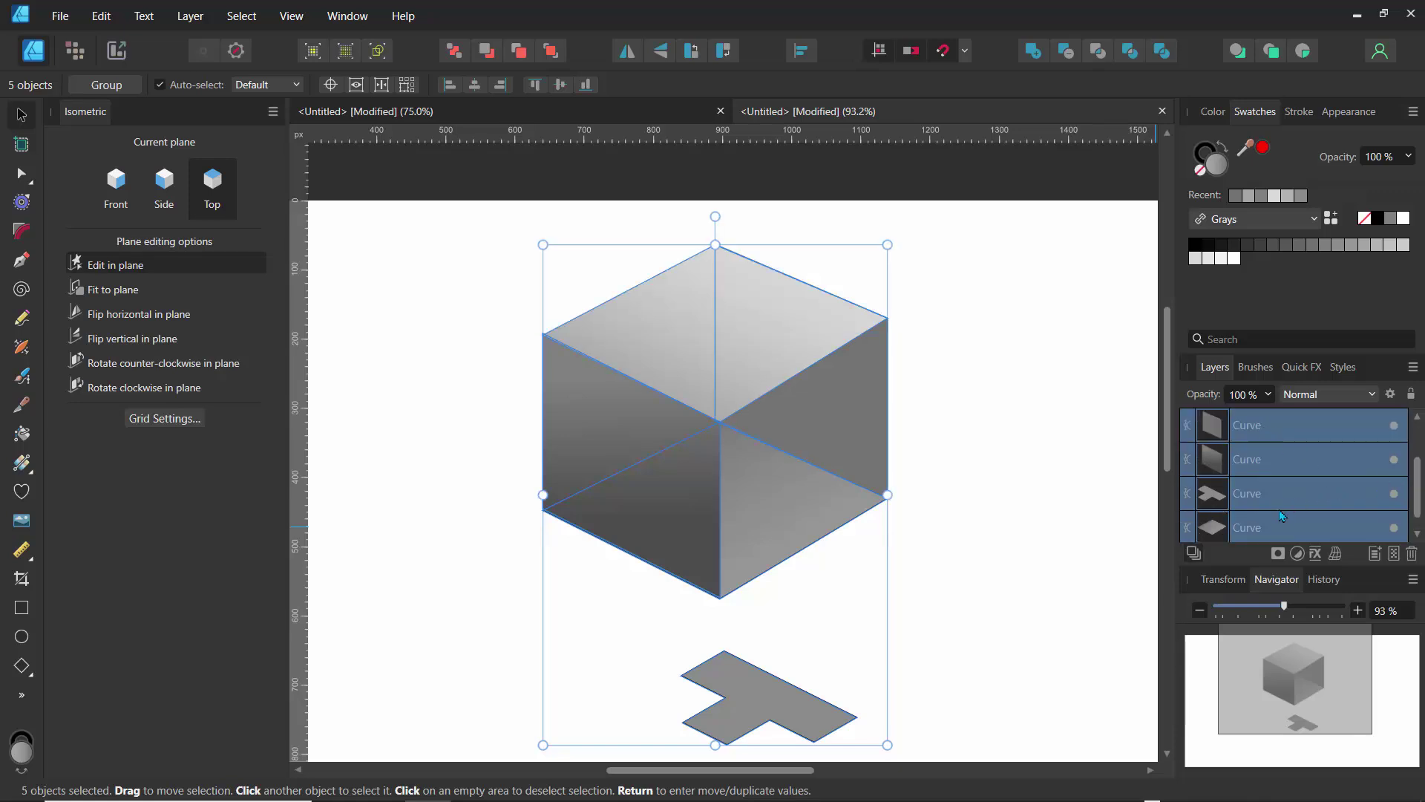
ctrl+click(1212, 501)
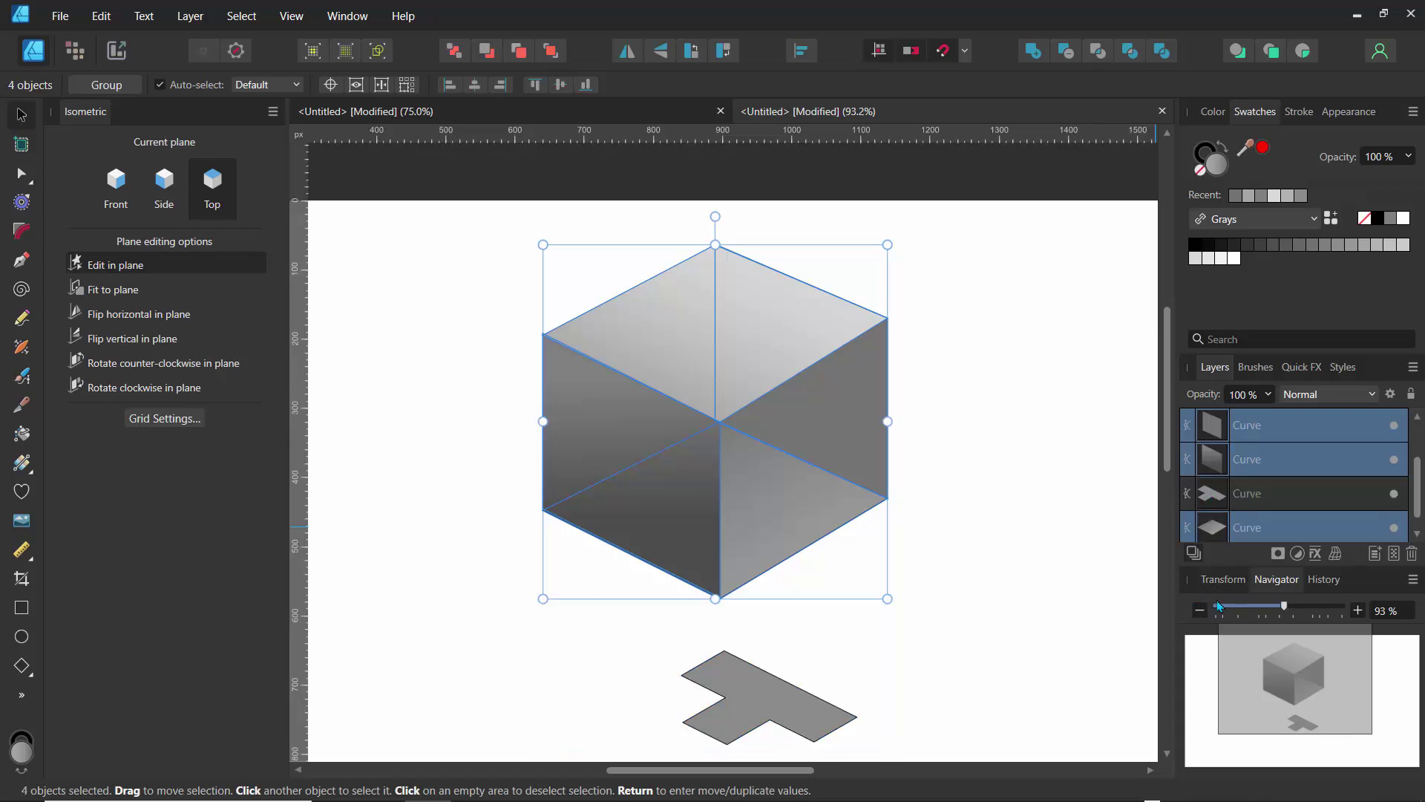
key(ctrl+g)
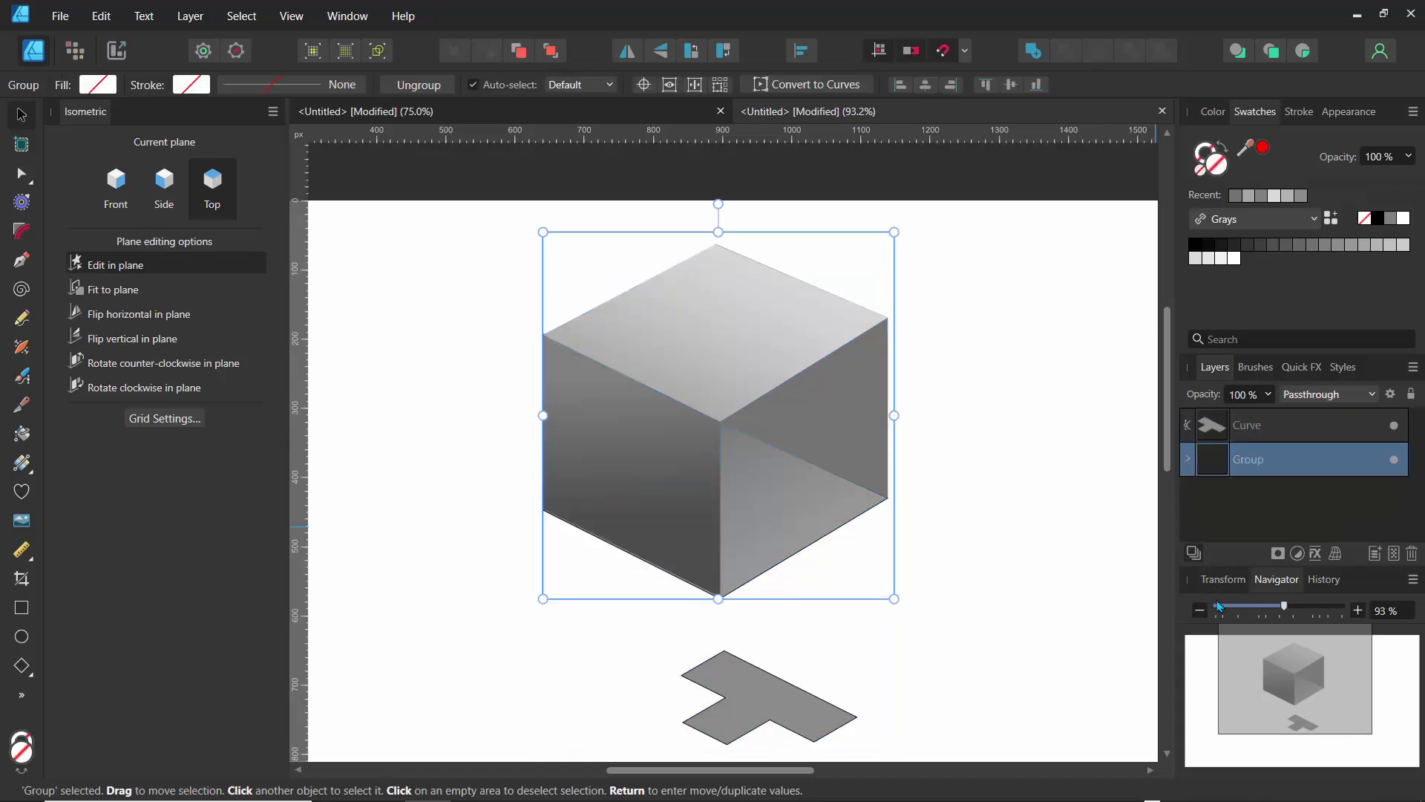
- Rename the group of box faces as "box"
double_click(1253, 467)
text(bo)
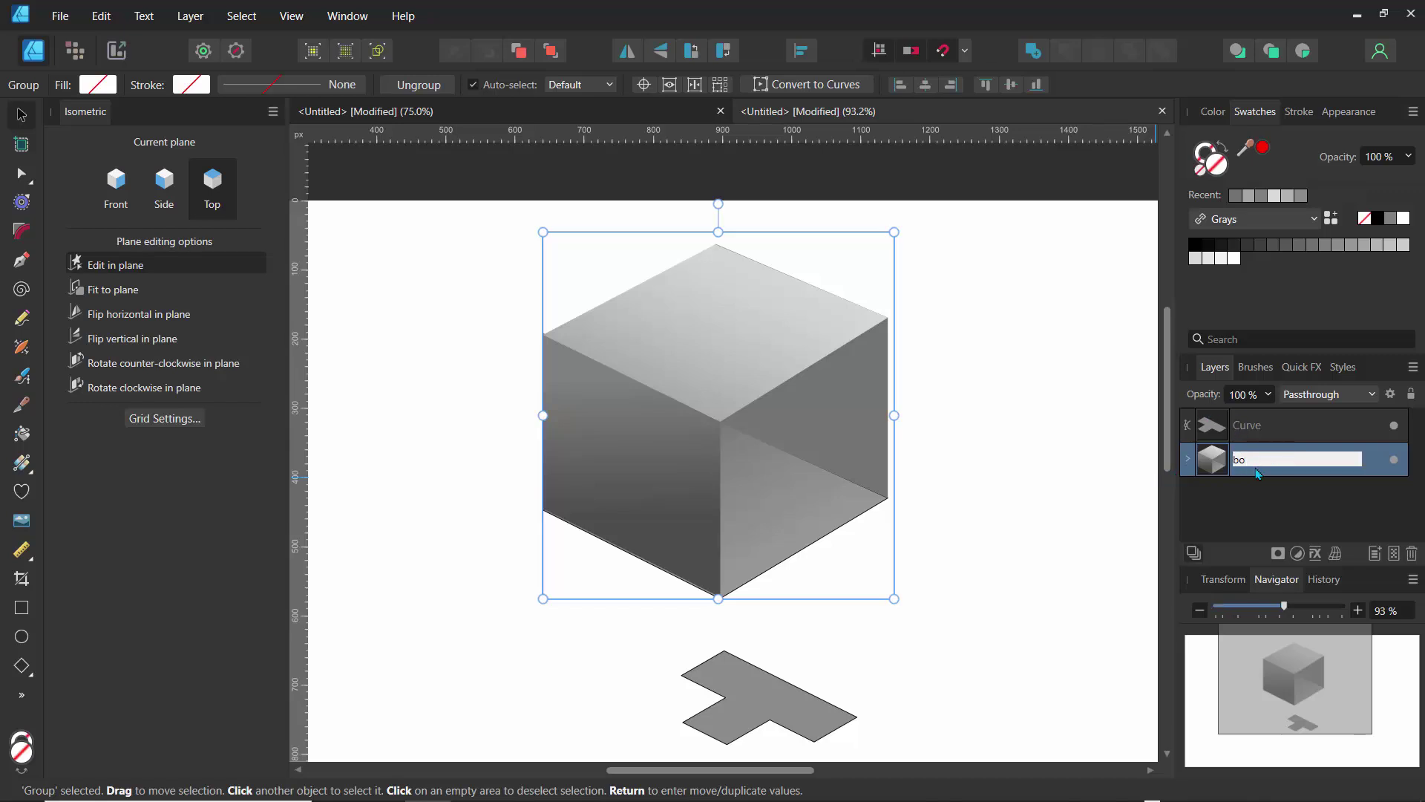
text(x)
key(Return)
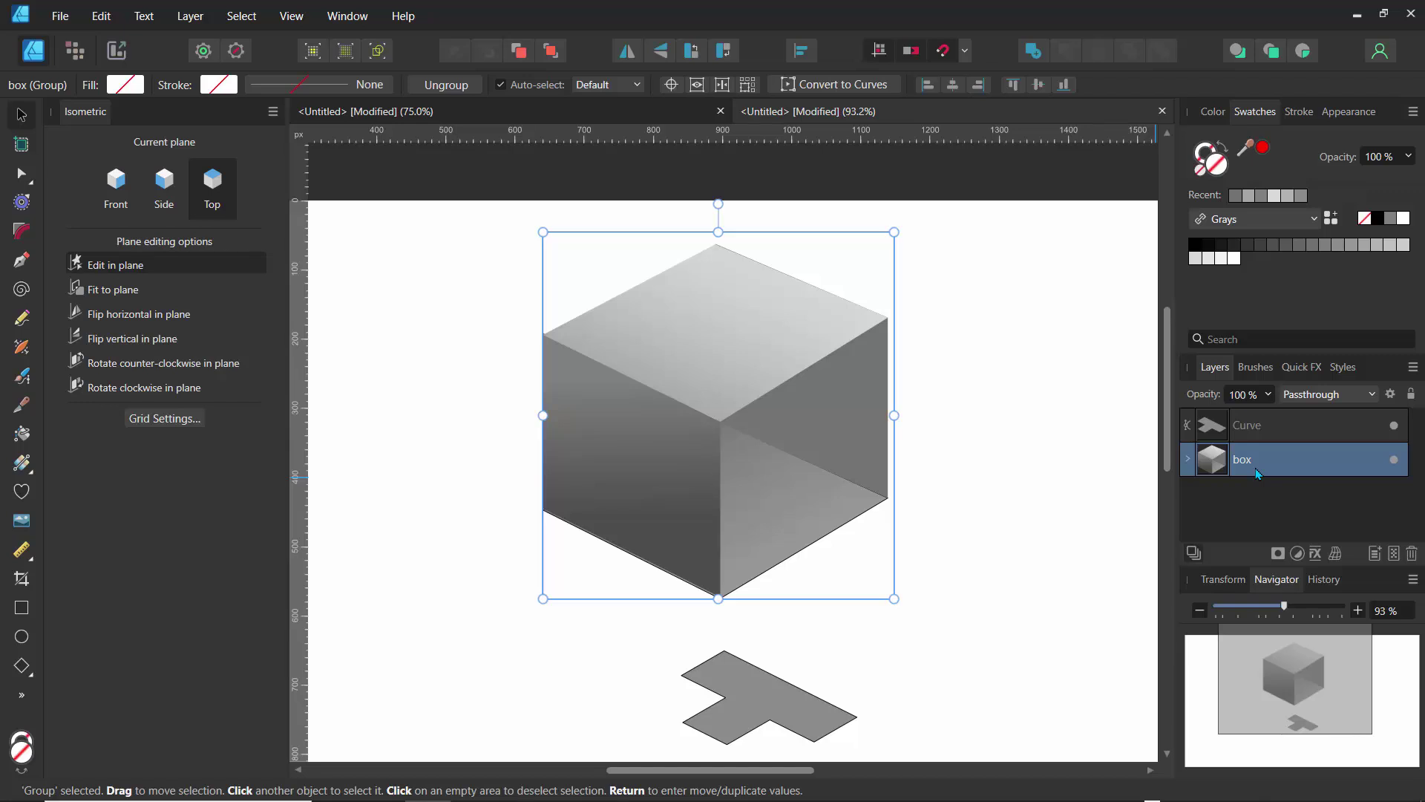
click(1258, 474)
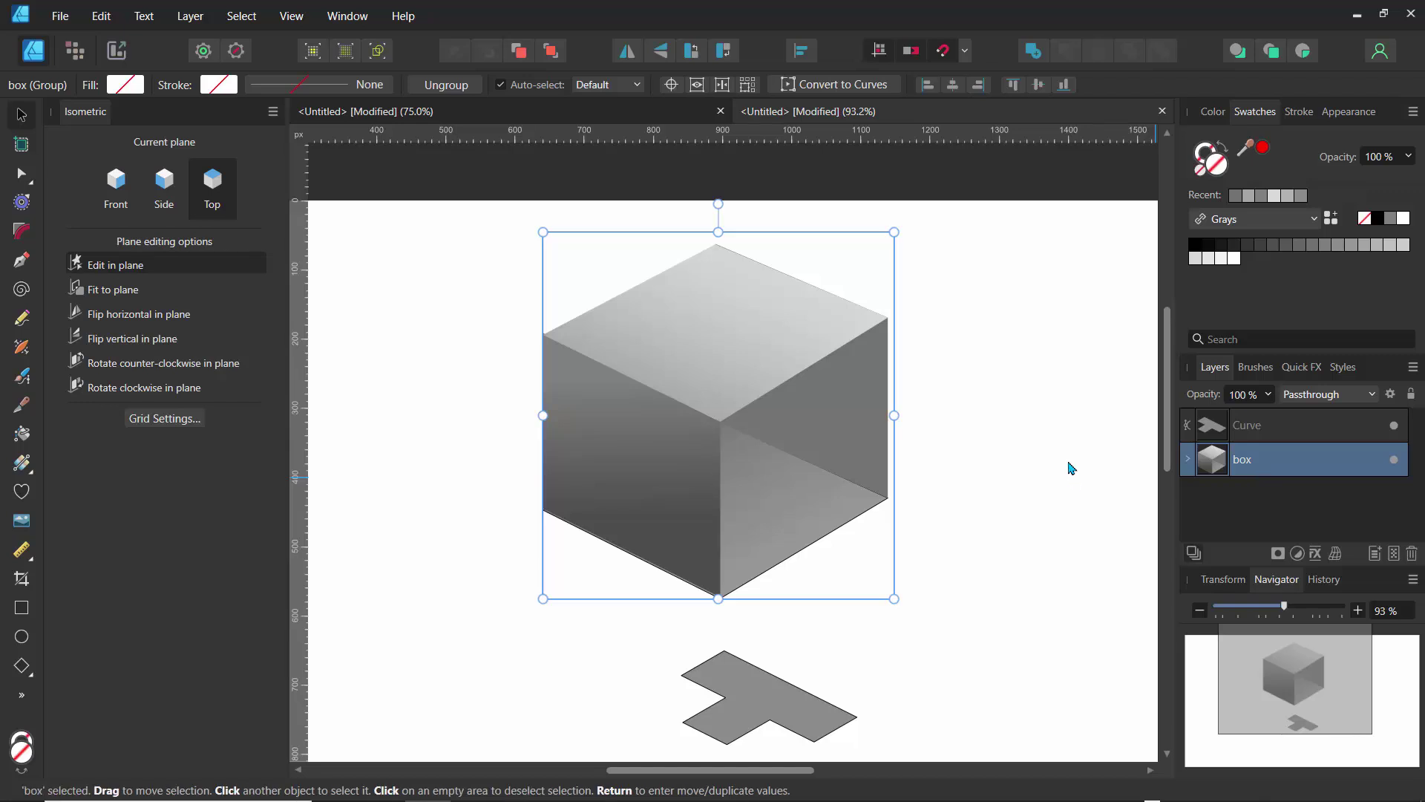
- Add a Shadows / Highlights adjustment to the box group with Shadows at -95% and Highlights at 0%
click(1298, 553)
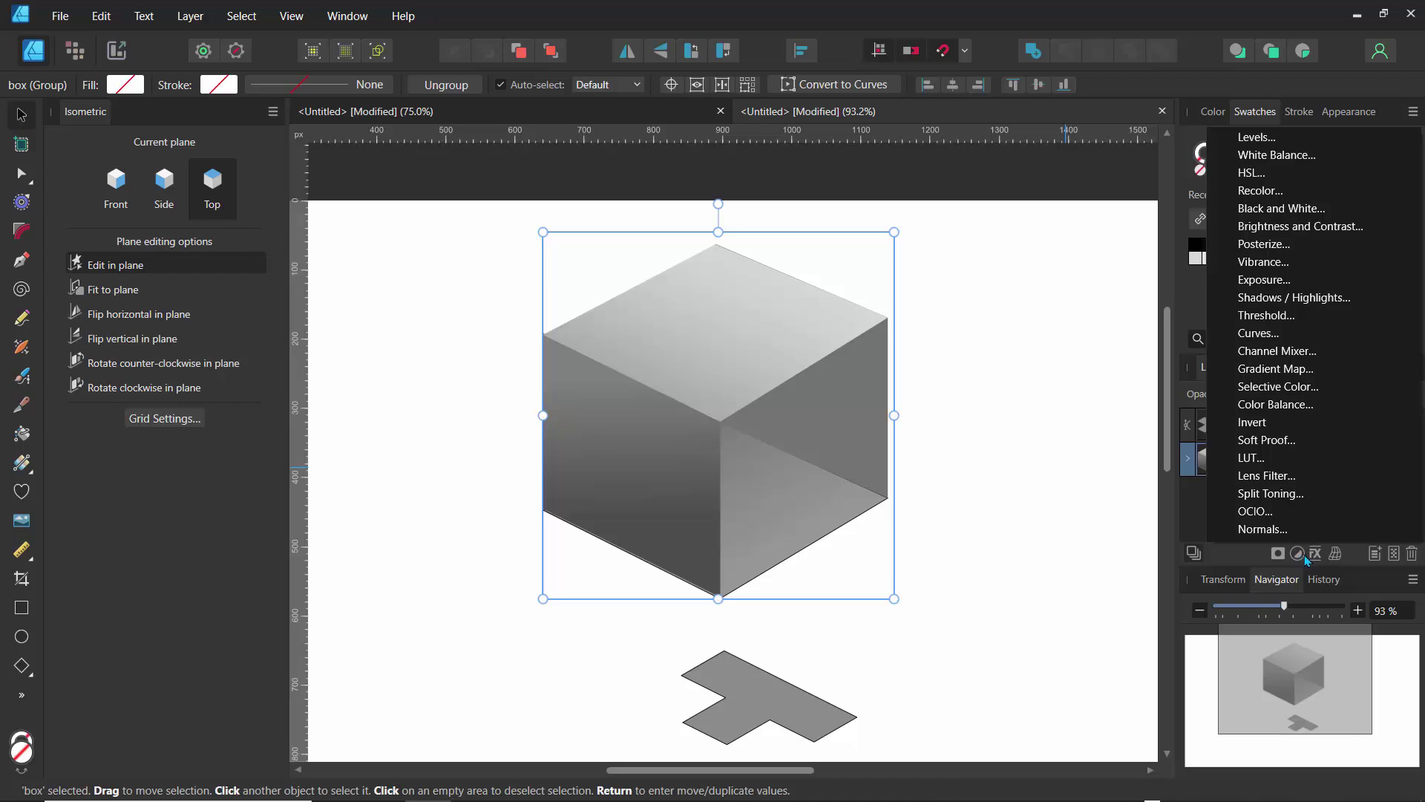
click(1260, 300)
drag(900, 341, 272, 311)
mouse_move(331, 383)
mouse_down()
mouse_move(438, 388)
mouse_move(207, 388)
mouse_move(280, 387)
mouse_move(262, 389)
mouse_move(404, 421)
mouse_move(269, 428)
mouse_move(355, 431)
mouse_move(335, 432)
mouse_up()
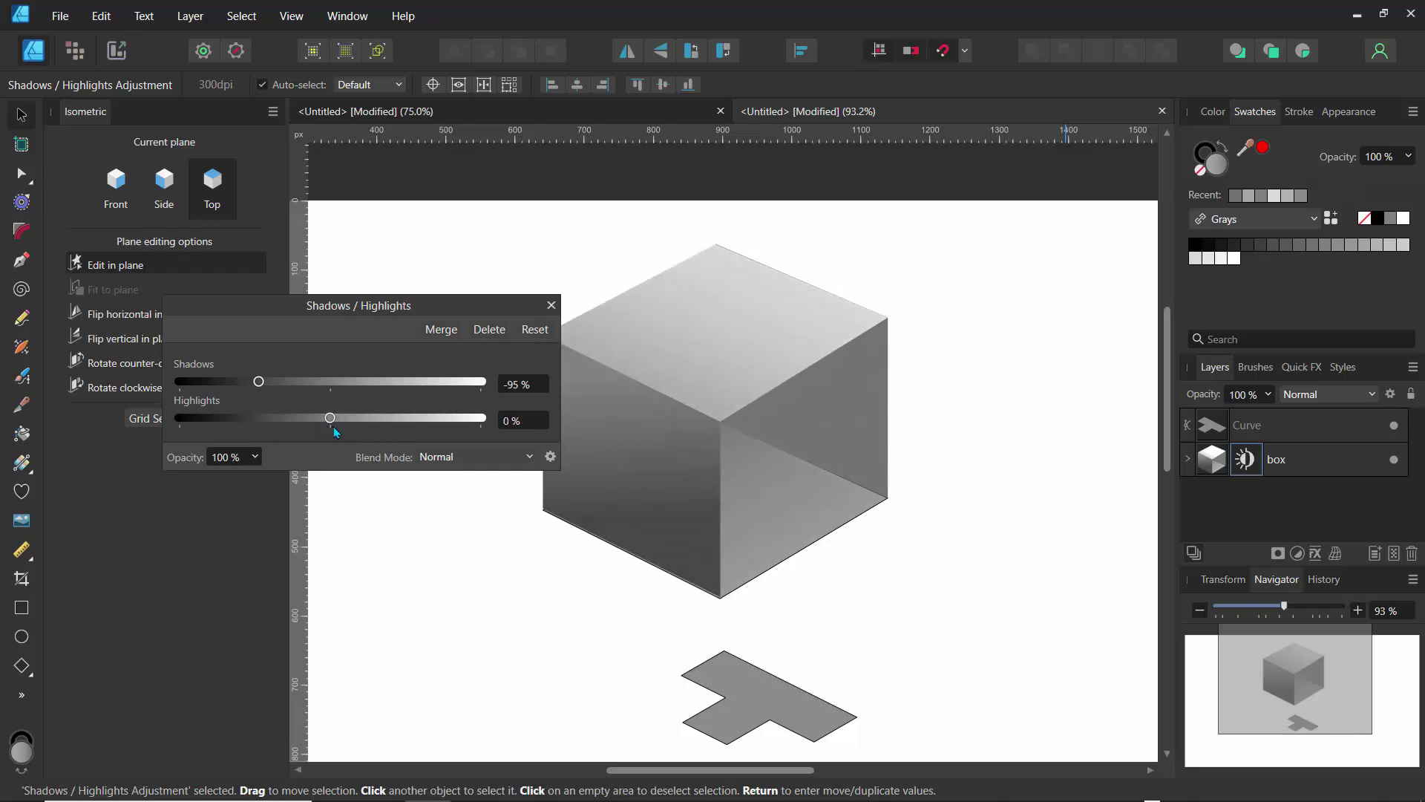
click(551, 305)
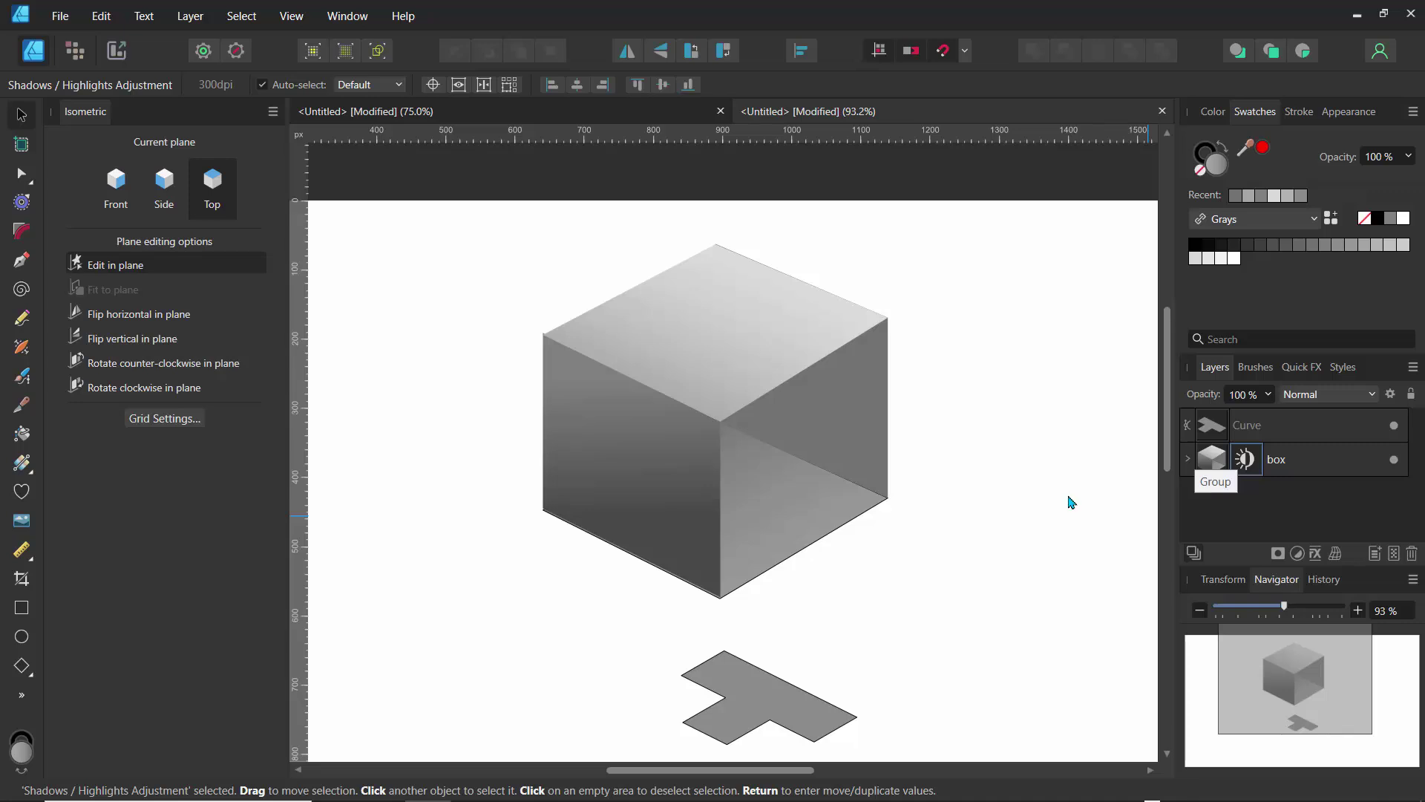
- Add a Recolor adjustment above the box group with hue 36.8°, saturation 41% and lightness -9% for a cardboard brown
click(1297, 552)
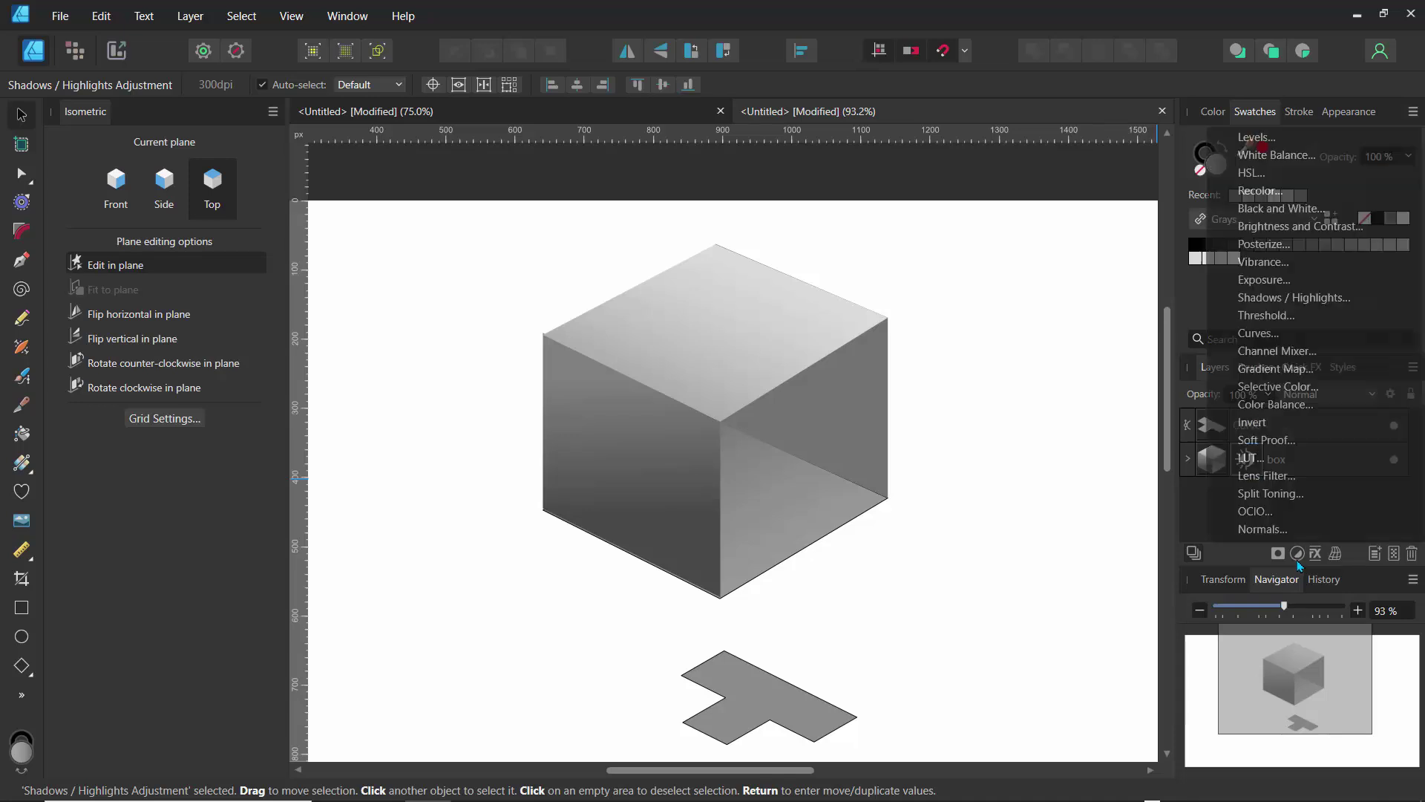
click(1260, 192)
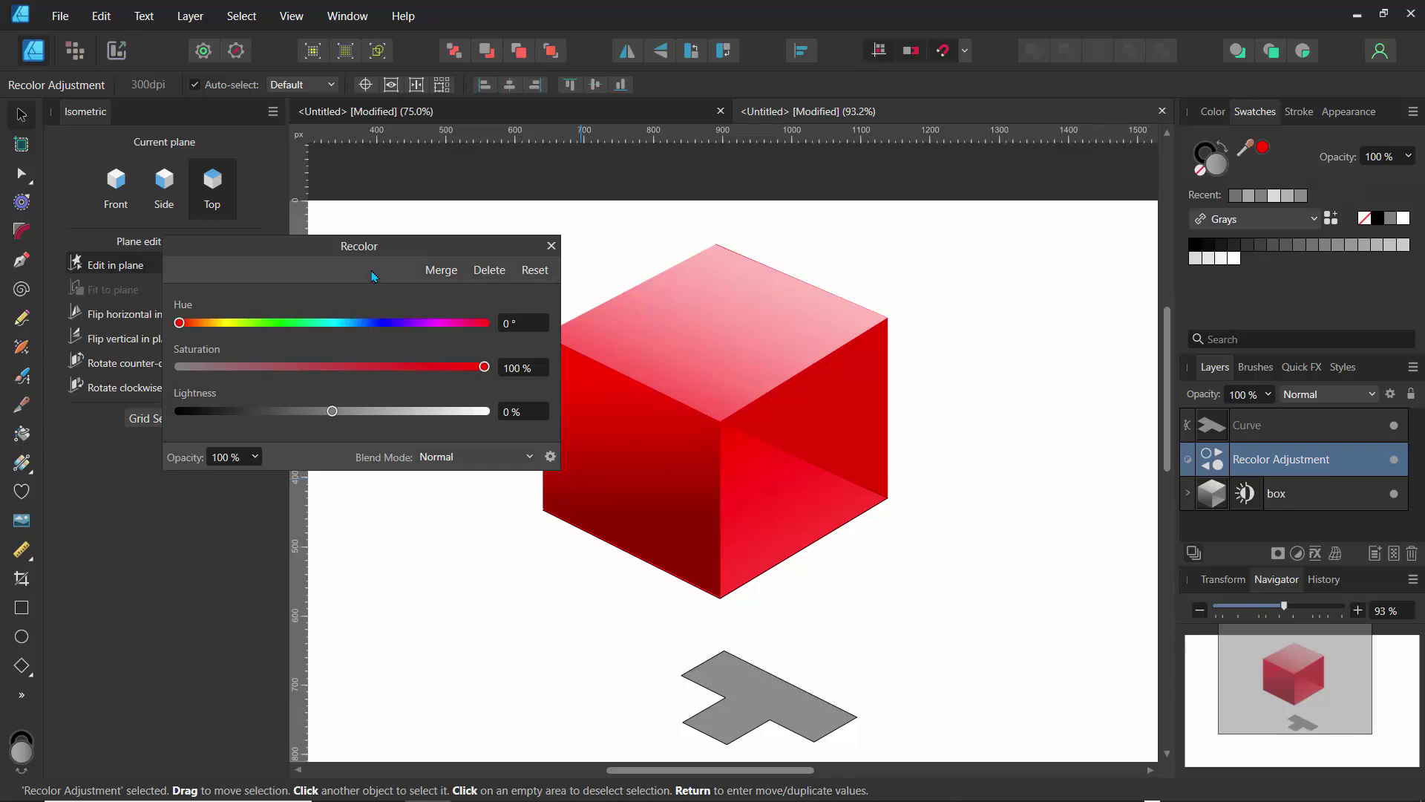
drag(392, 250, 319, 258)
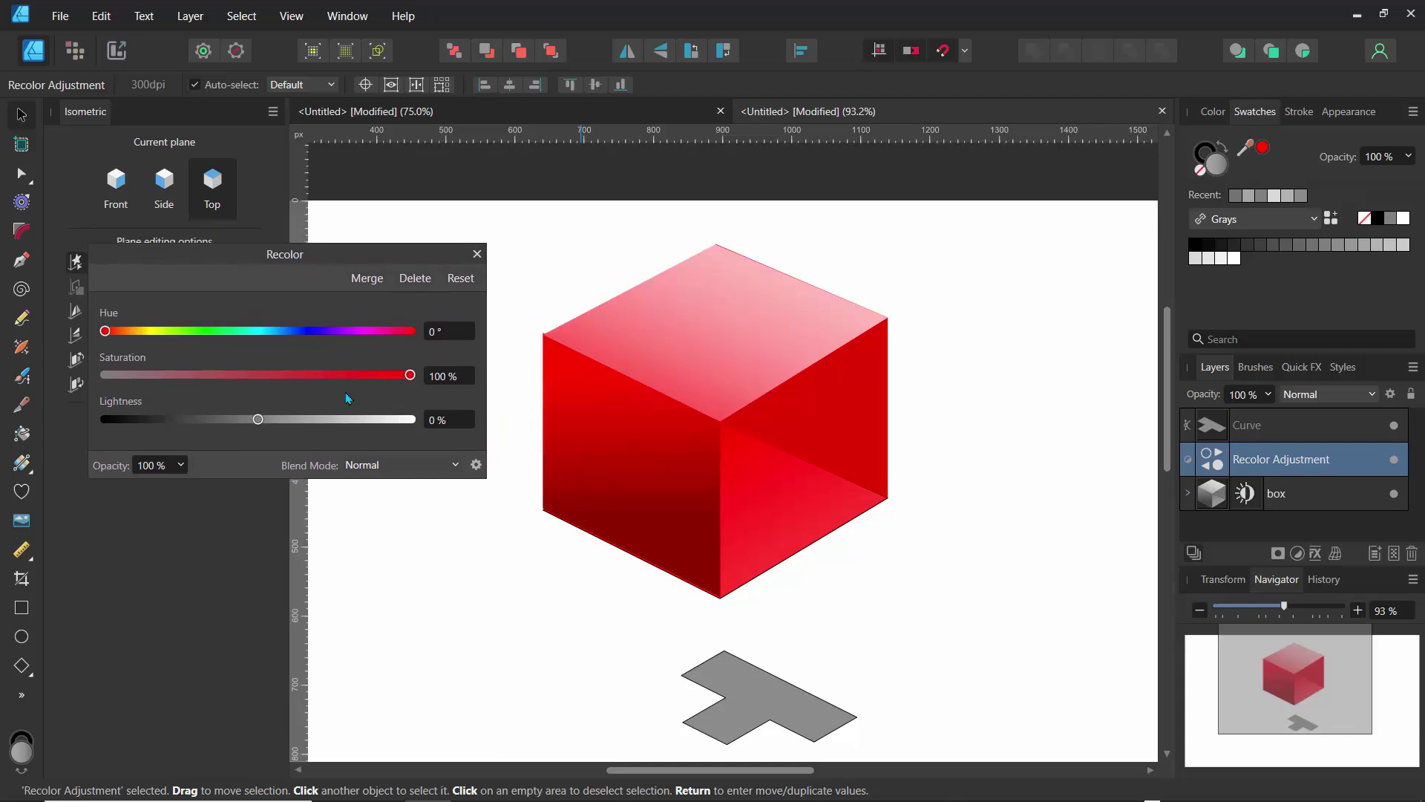
drag(409, 375, 210, 391)
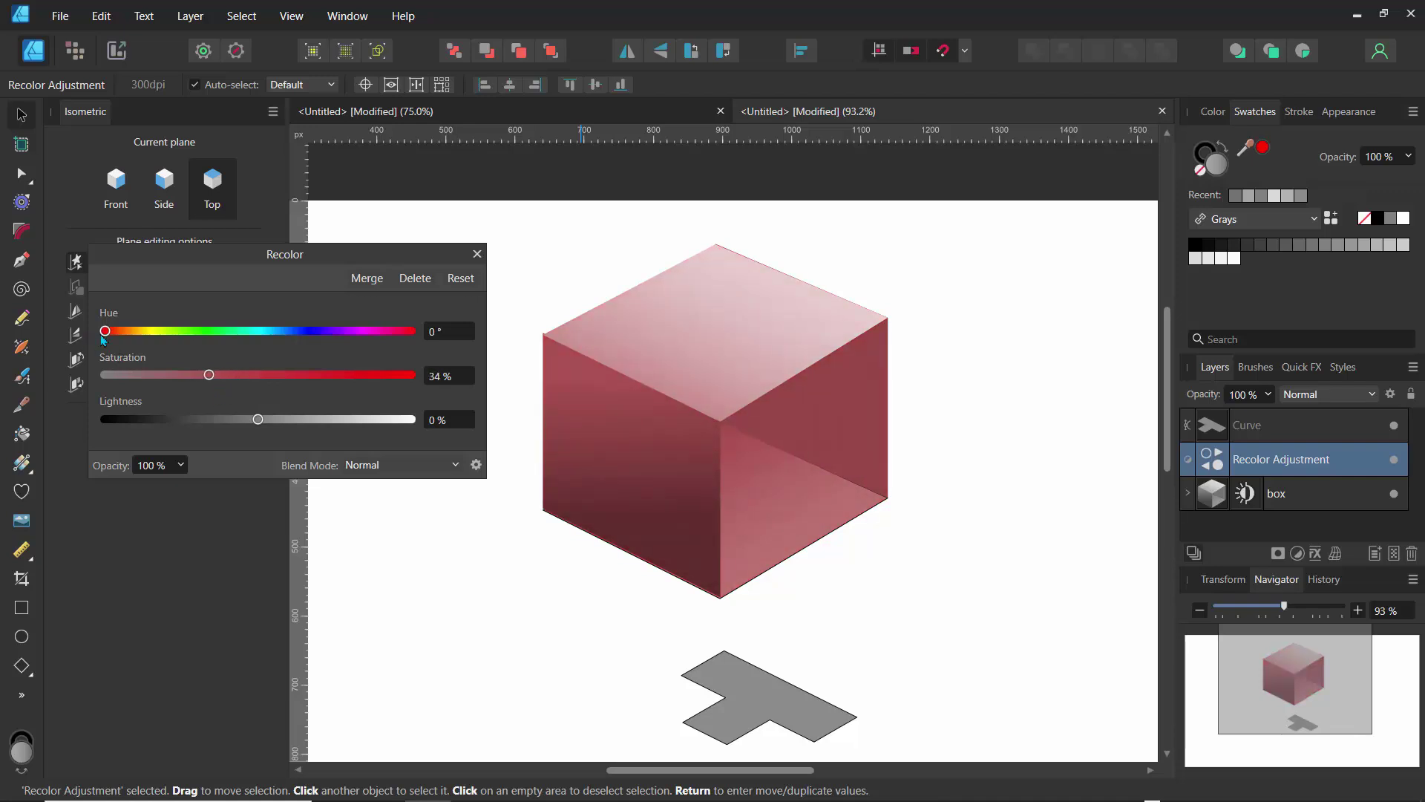
drag(103, 335, 125, 336)
mouse_move(210, 380)
mouse_down()
mouse_move(235, 381)
mouse_move(185, 381)
mouse_move(268, 380)
mouse_move(228, 380)
mouse_up()
mouse_move(126, 335)
mouse_down()
mouse_move(167, 337)
mouse_move(128, 337)
mouse_move(138, 346)
mouse_up()
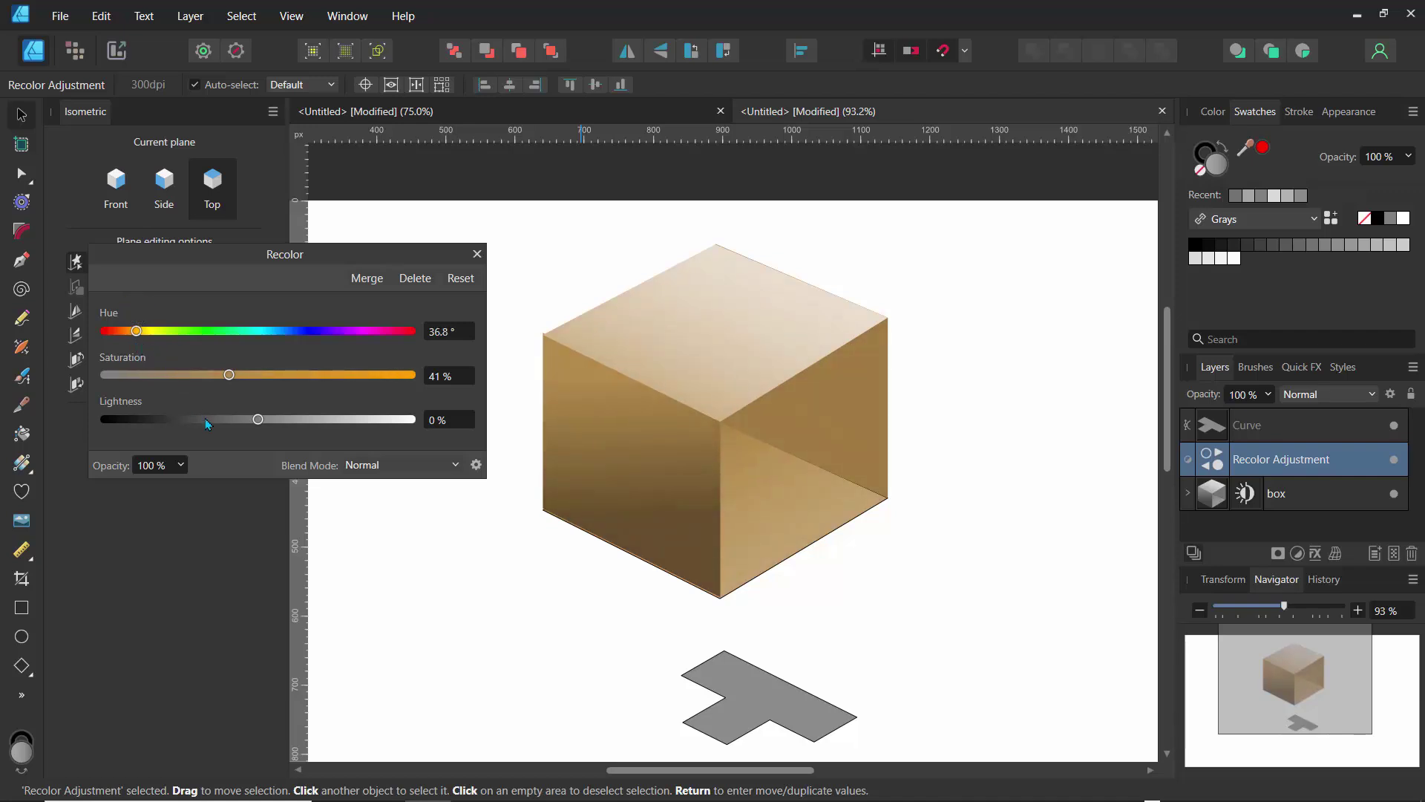
mouse_move(258, 419)
mouse_down()
mouse_move(220, 423)
mouse_move(264, 433)
mouse_move(247, 430)
mouse_up()
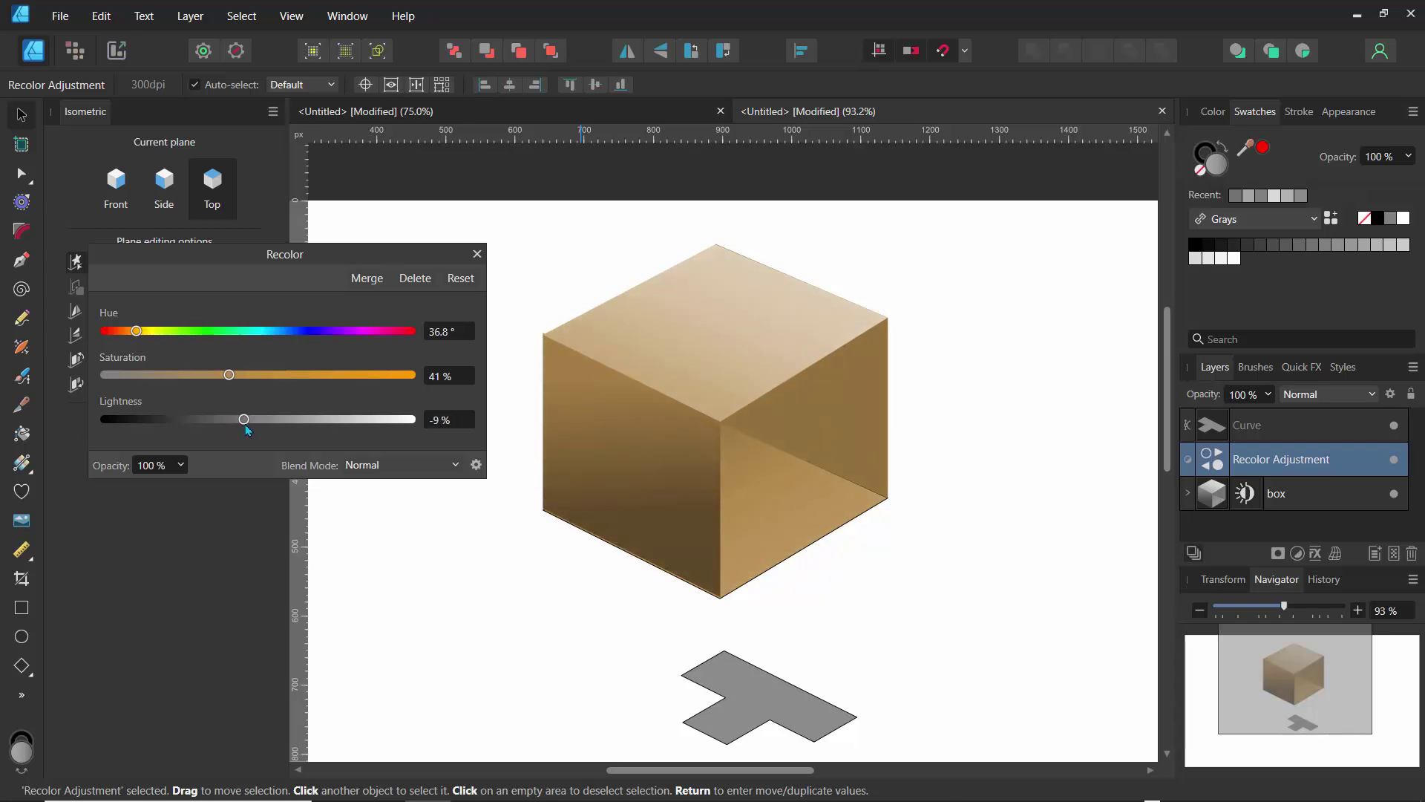
click(477, 255)
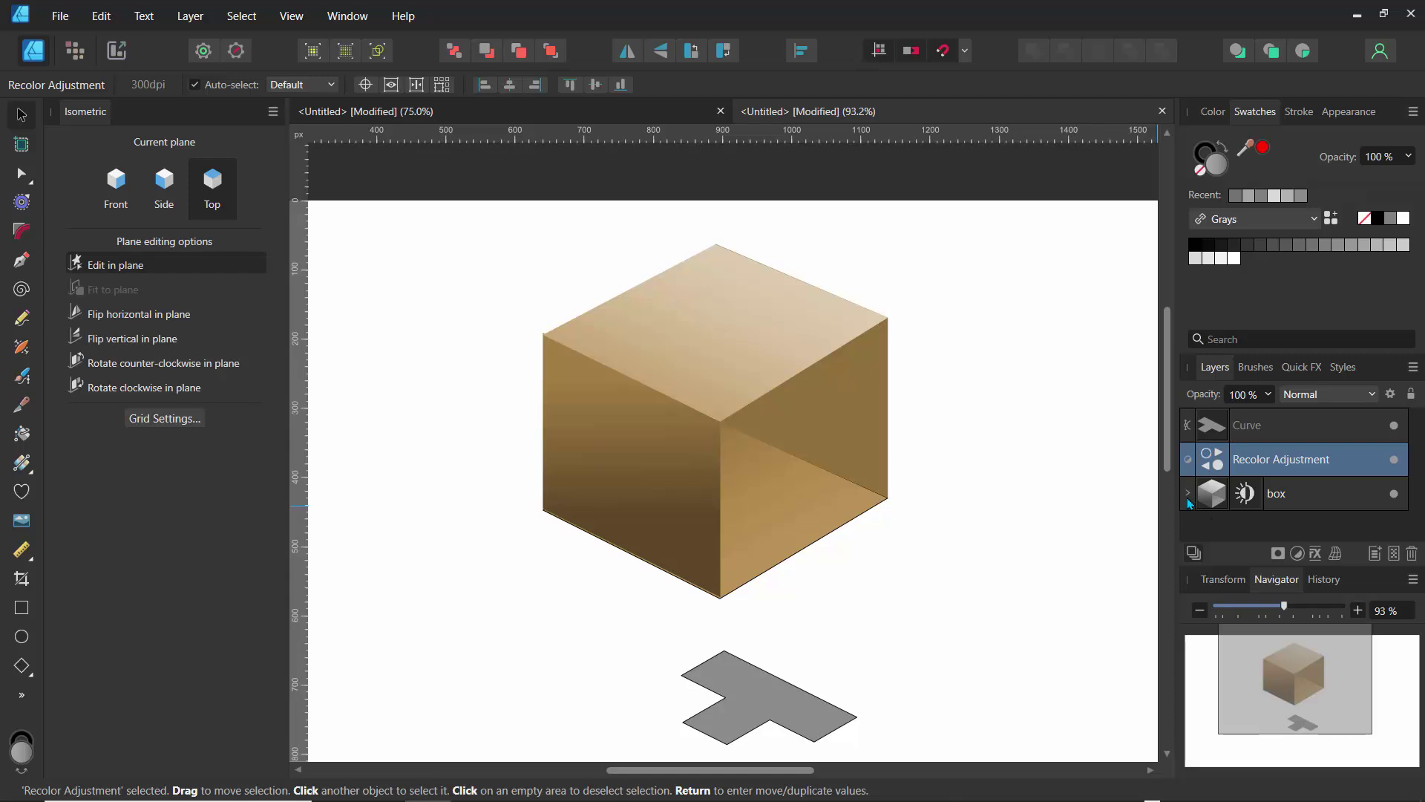
- Select the box group and compare it with the Recolor adjustment hidden and shown
click(1333, 497)
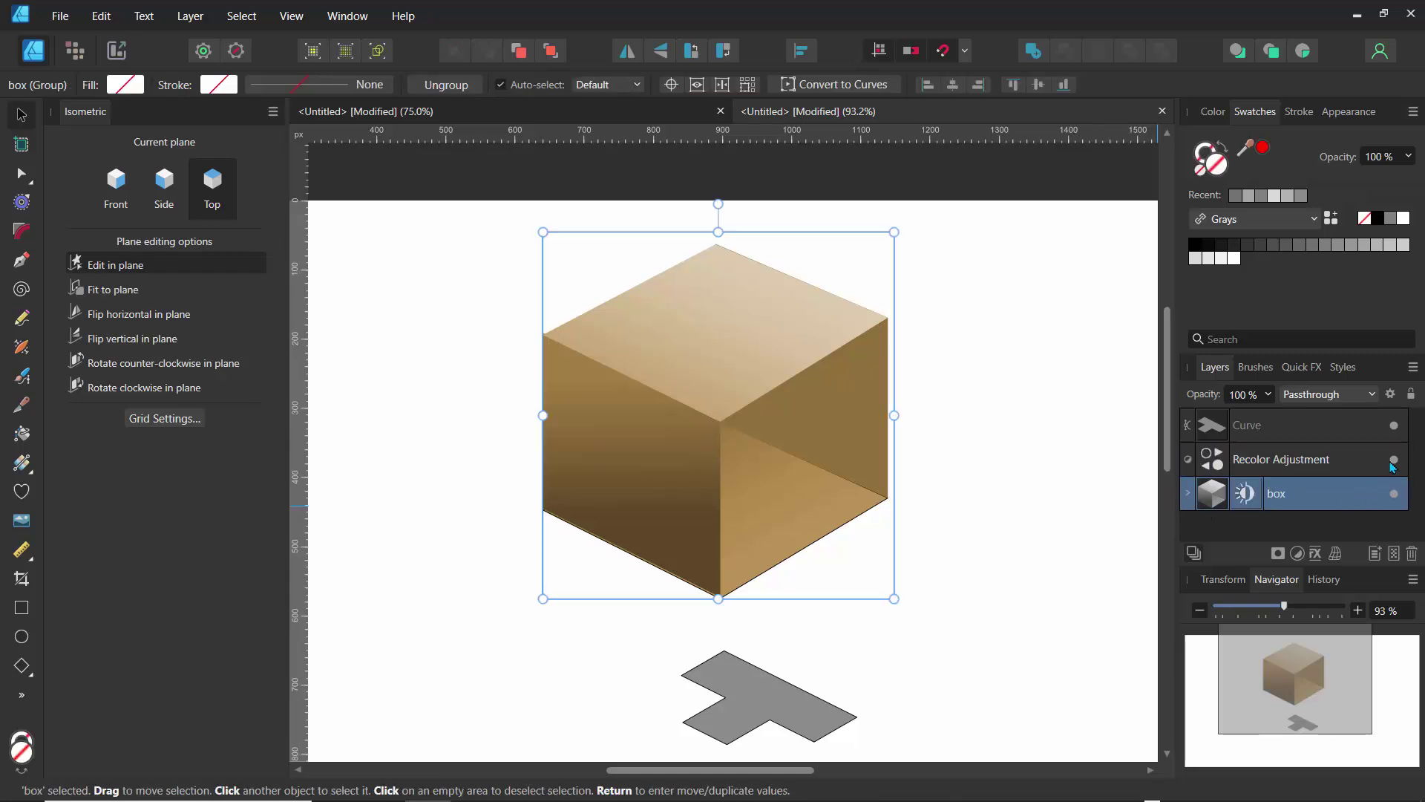
click(1394, 458)
click(1394, 459)
- Detach the Layers panel, enlarge it beside the box, and expand the box group to show all its contents
click(1189, 495)
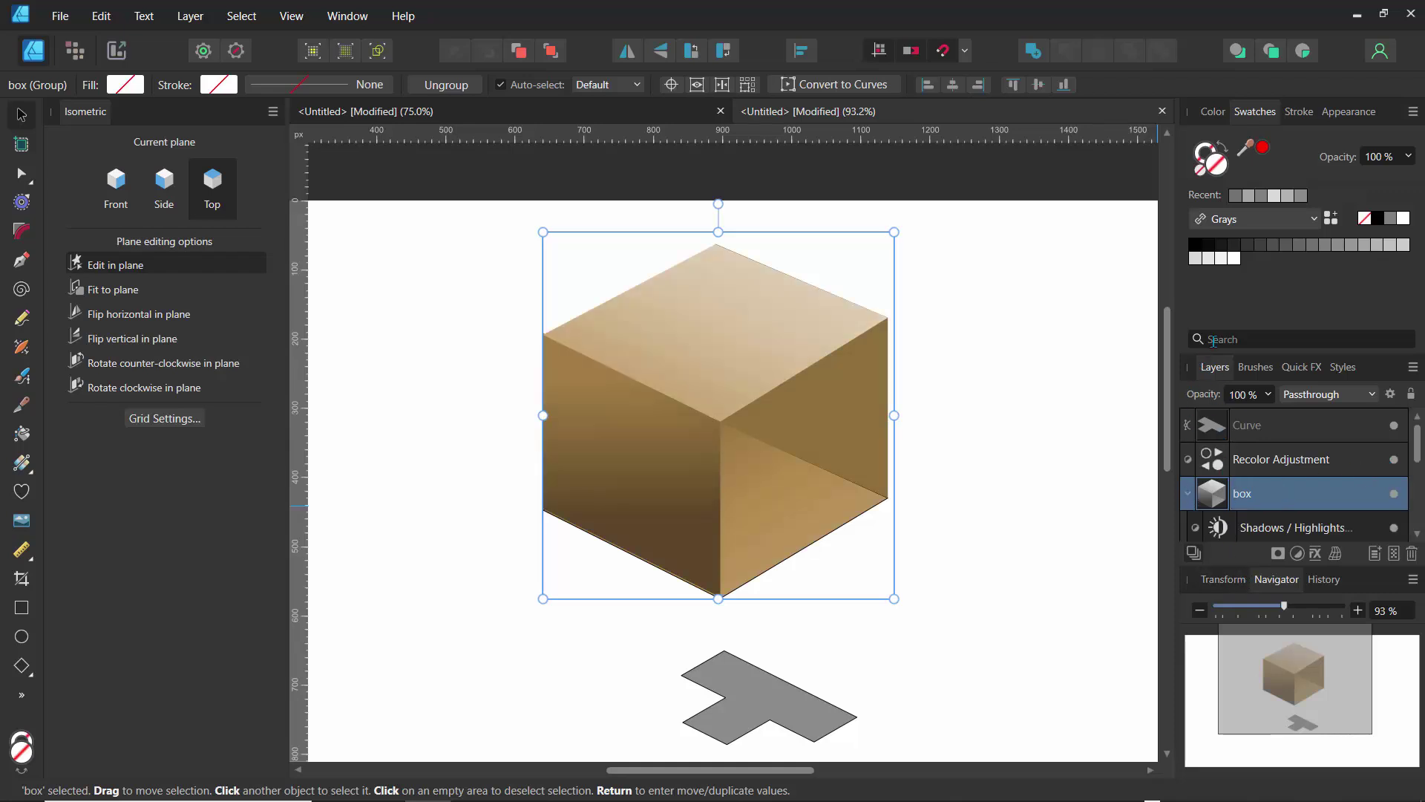
drag(1217, 369, 1013, 349)
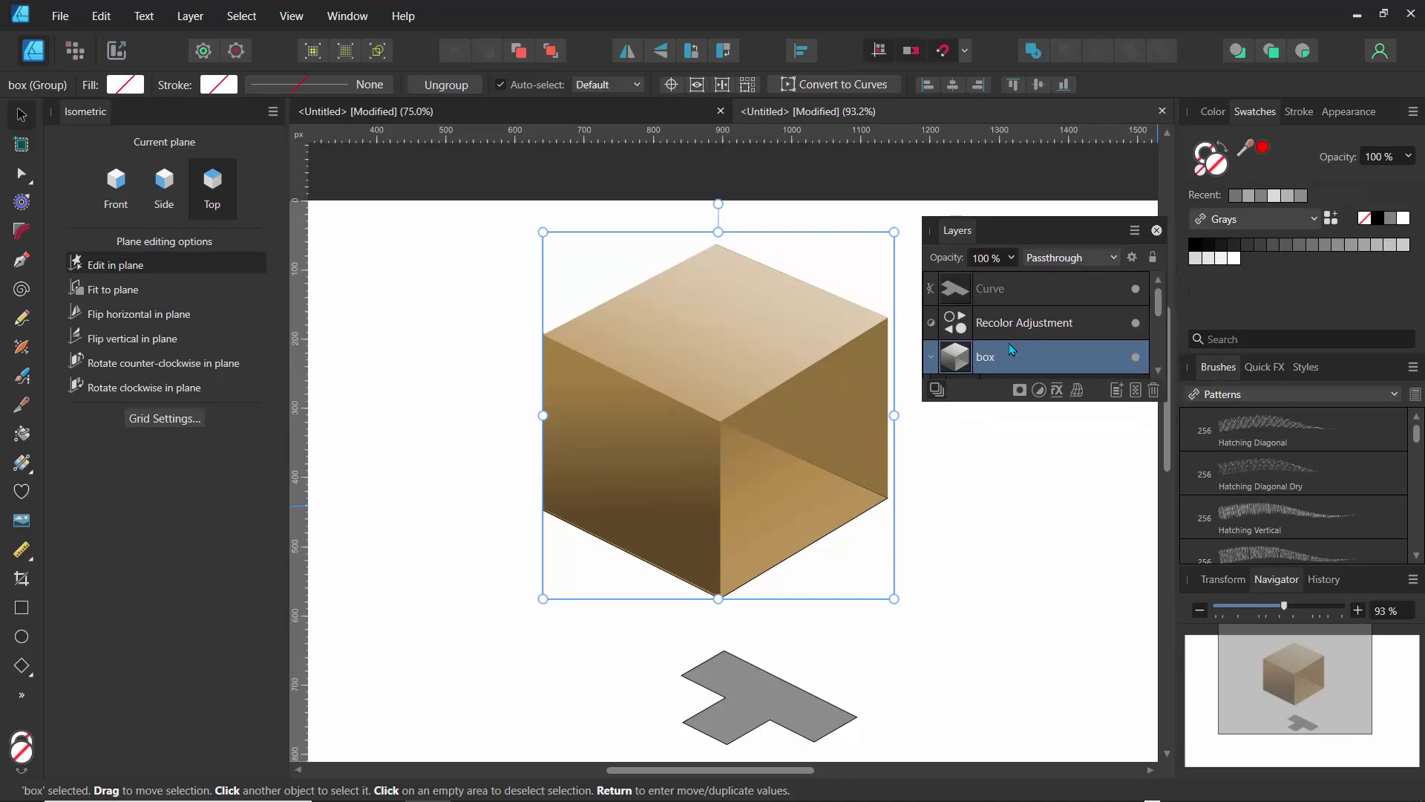
drag(993, 402, 1010, 649)
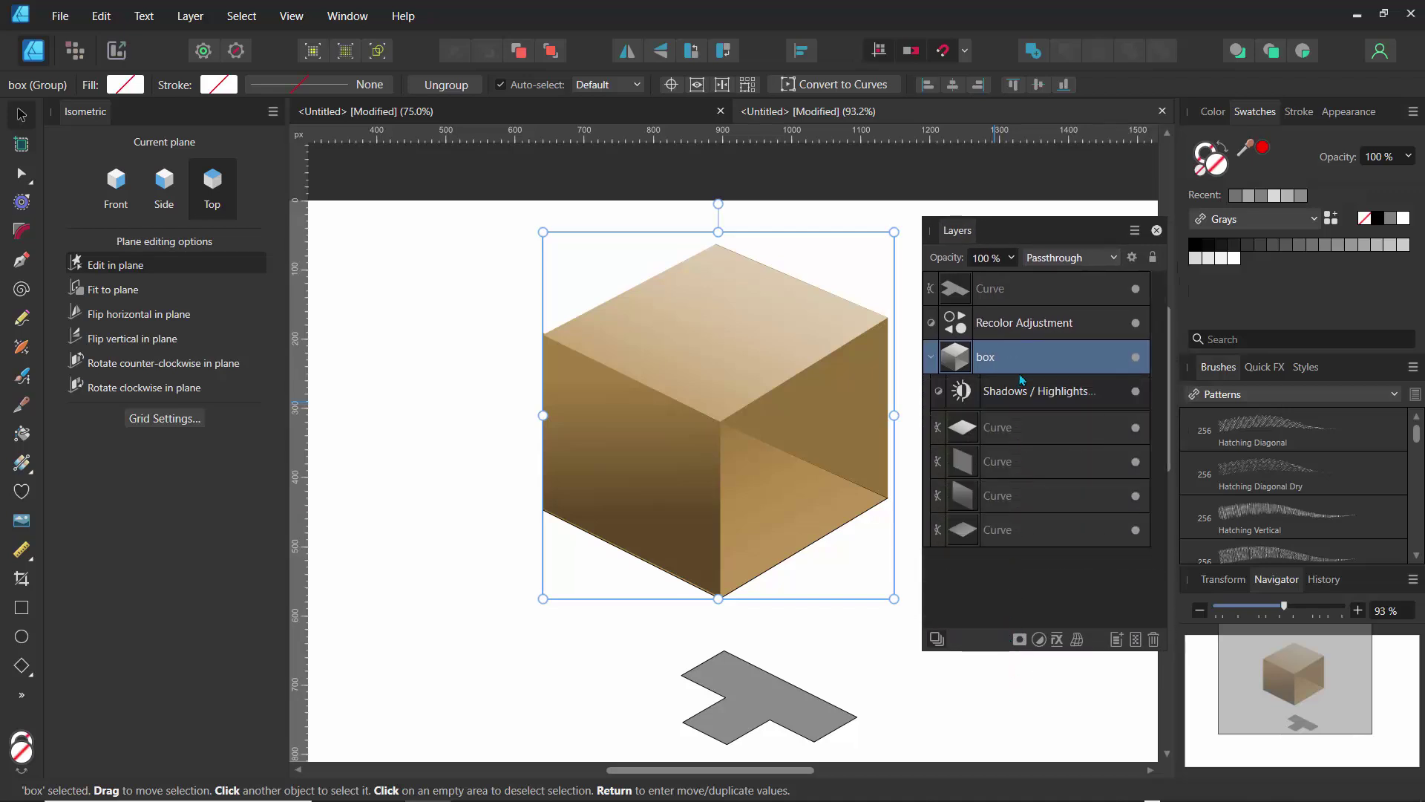
click(932, 360)
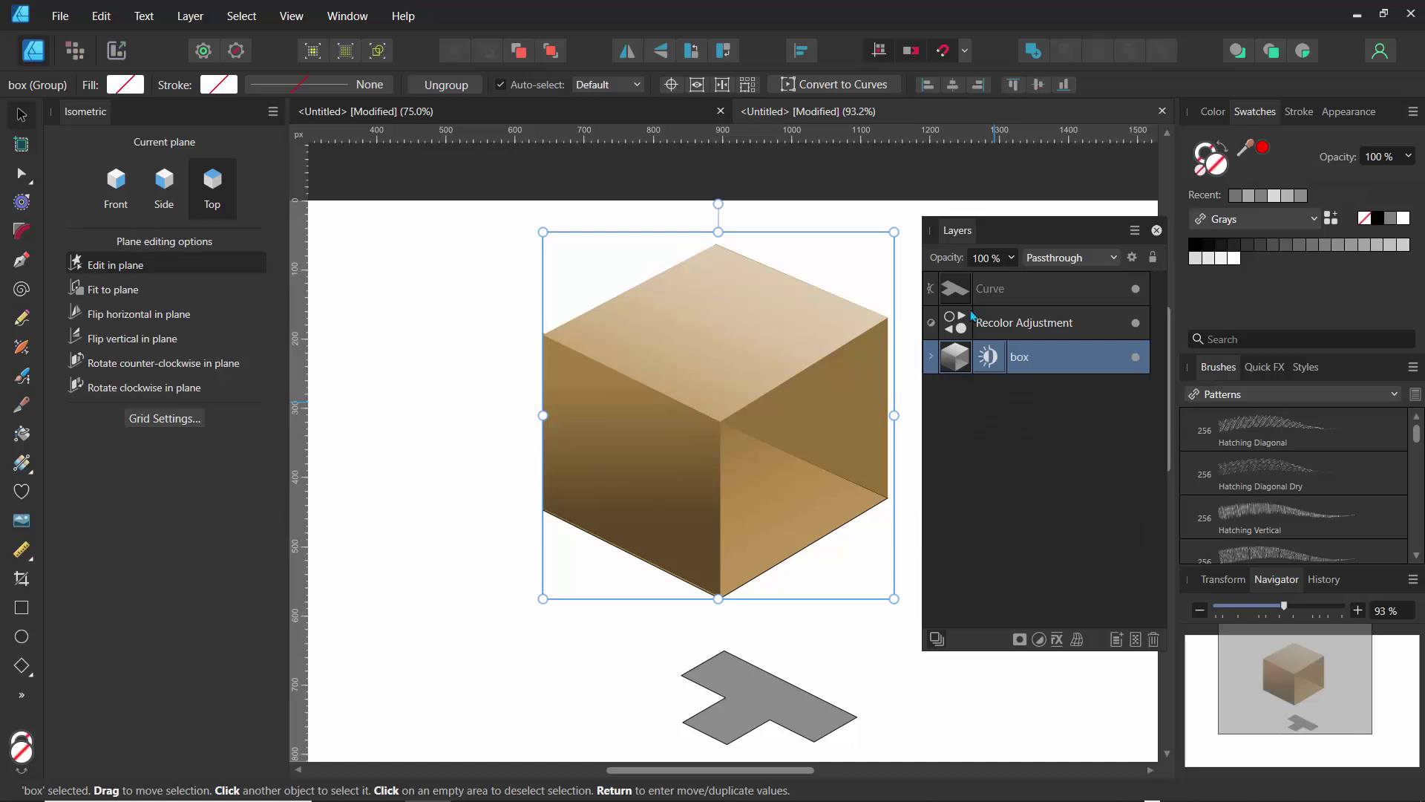
click(932, 359)
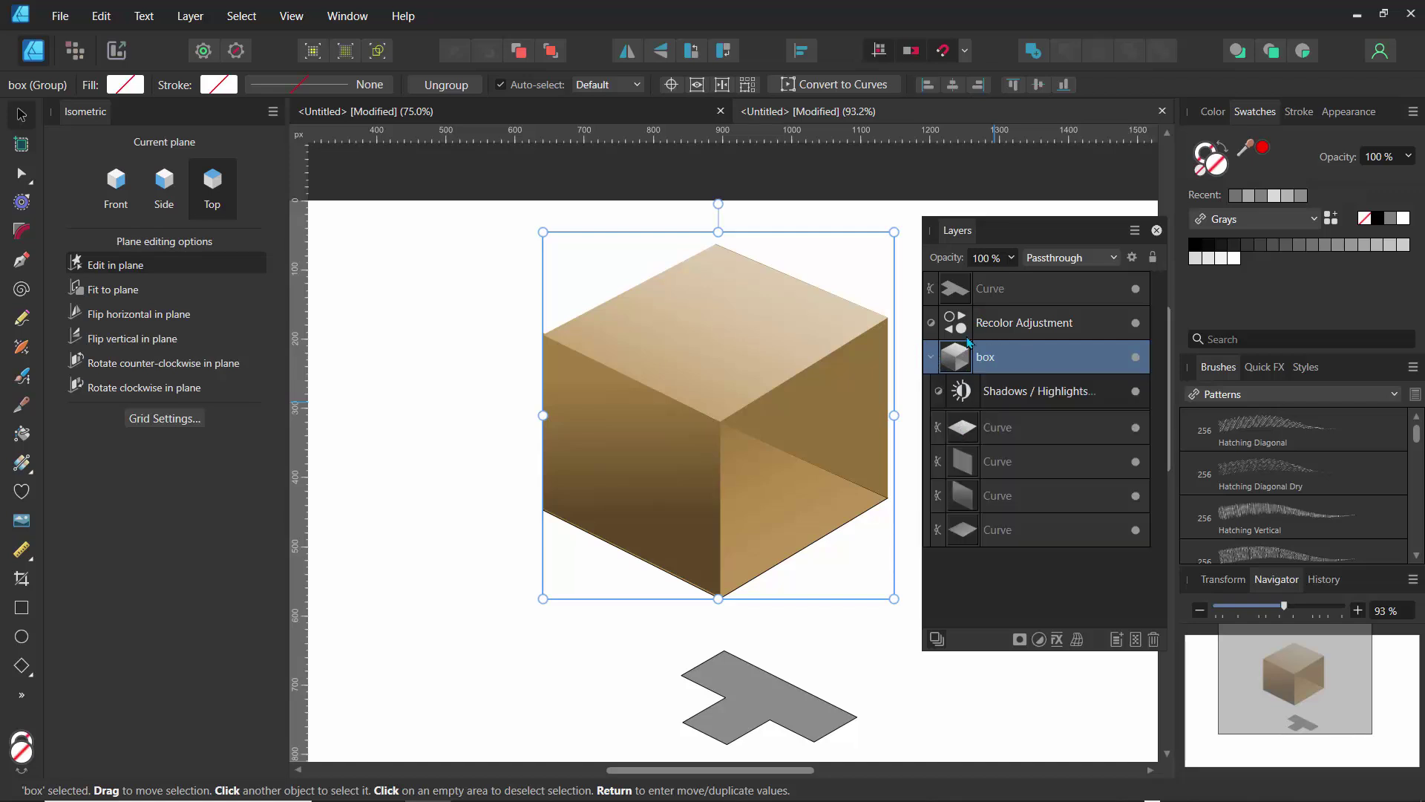
- Nest the Recolor adjustment inside the box group beneath the Shadows / Highlights adjustment, and collapse the group
drag(990, 326, 1005, 395)
click(931, 323)
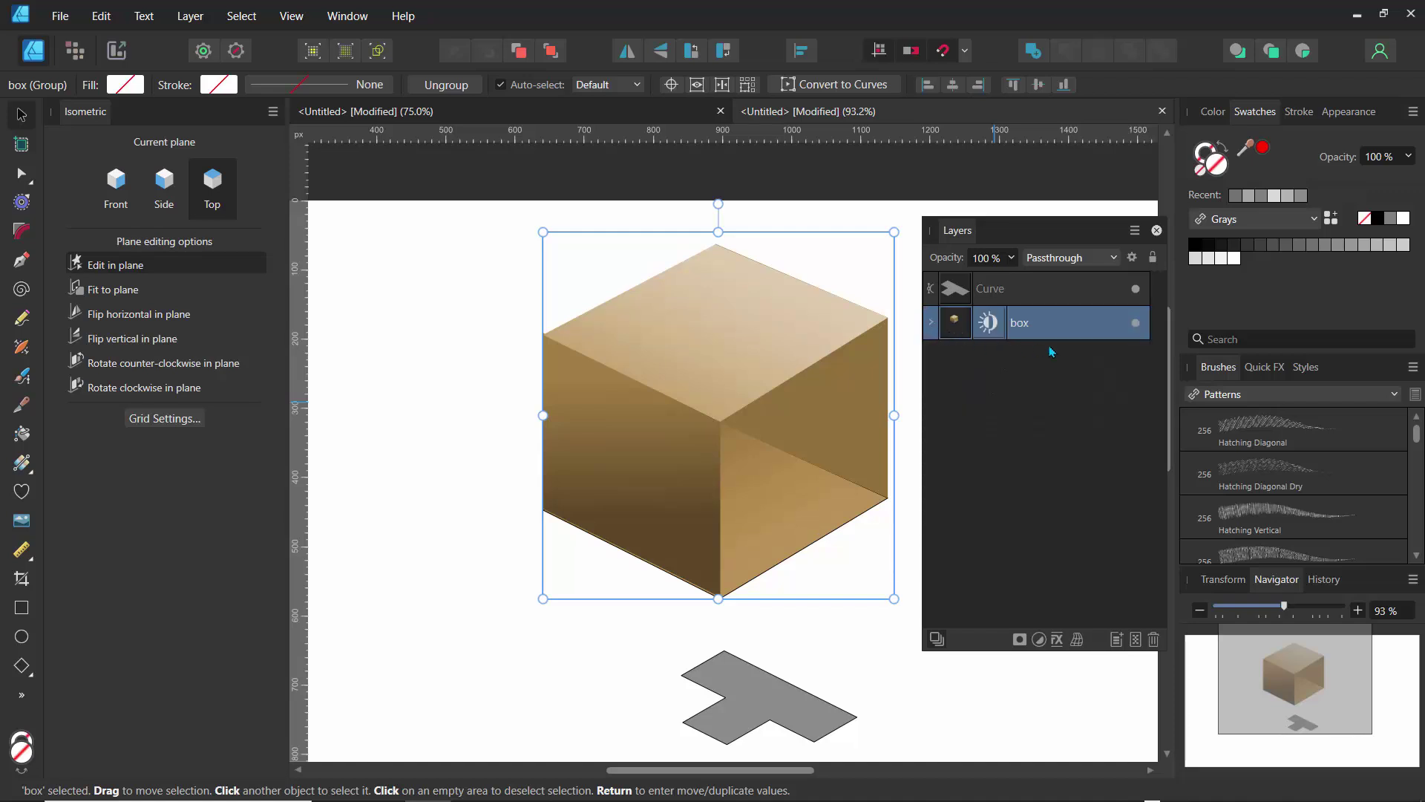
click(932, 326)
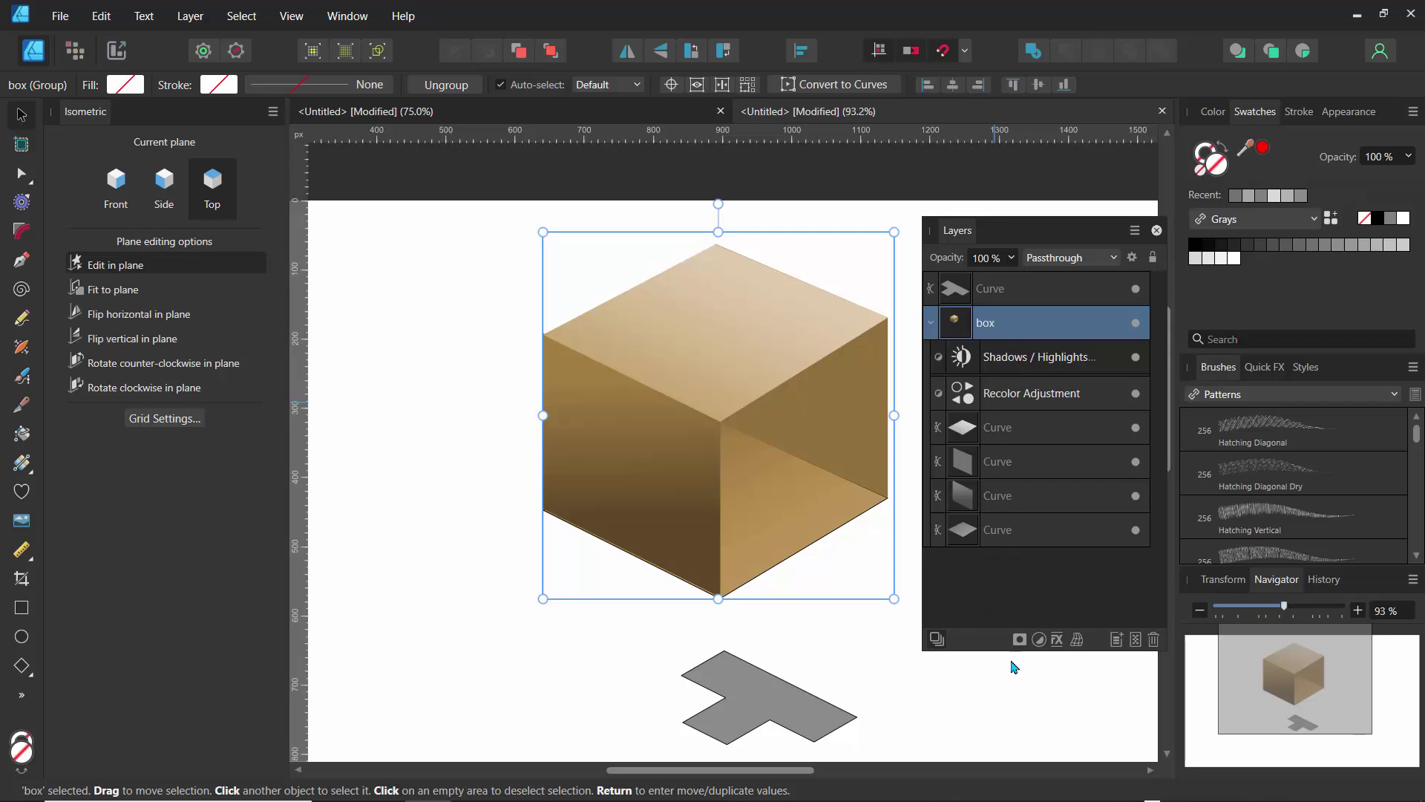
click(933, 328)
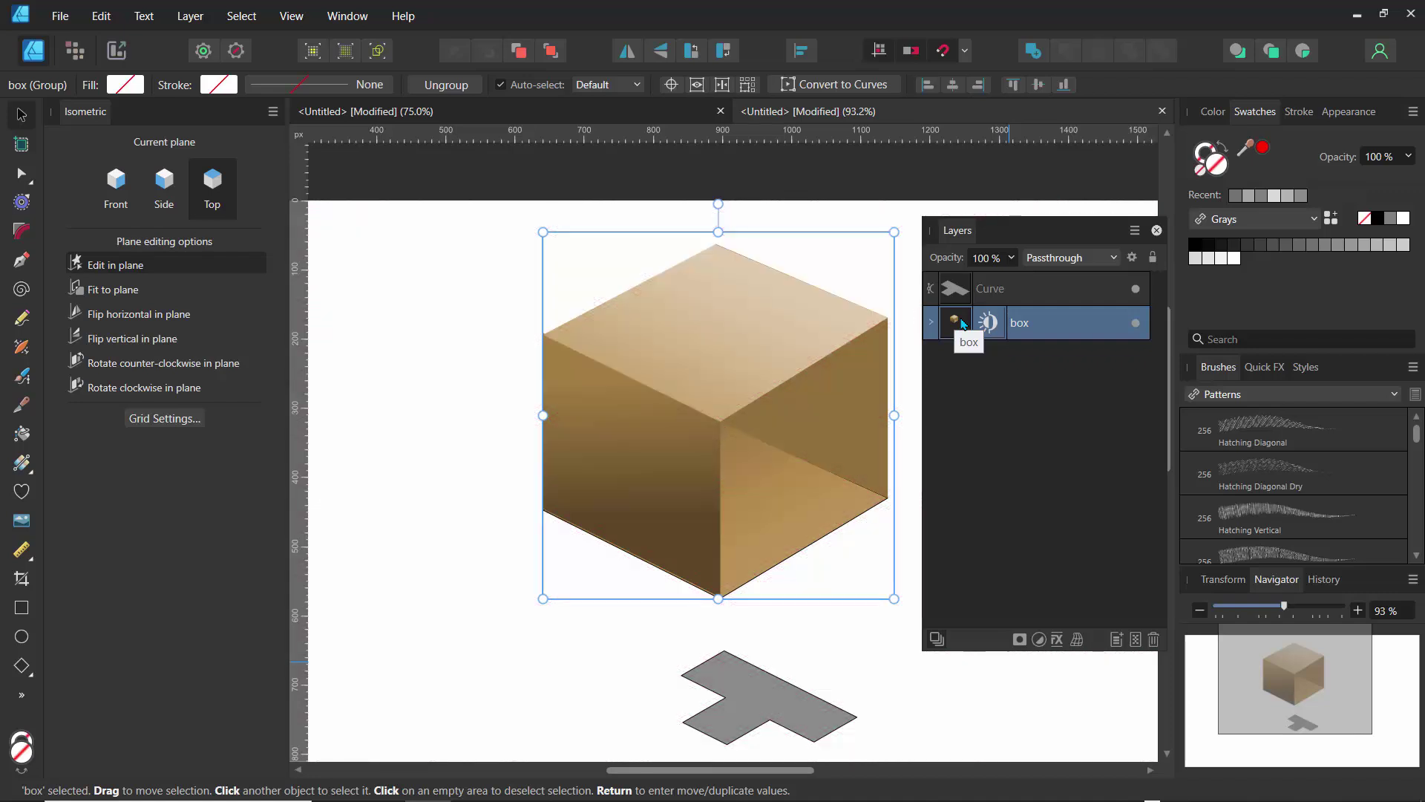
- Show the isometric grid over the artwork
key(apostrophe)
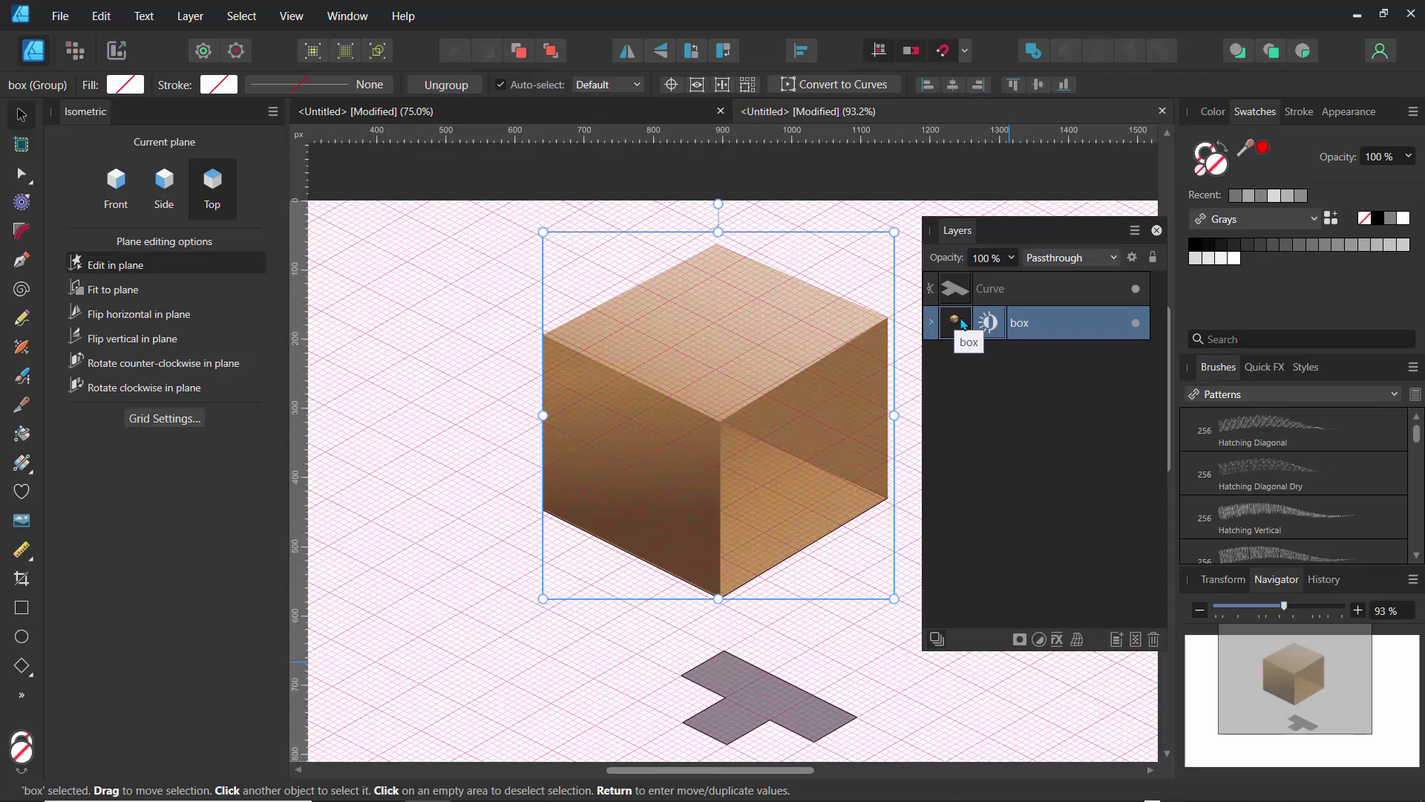